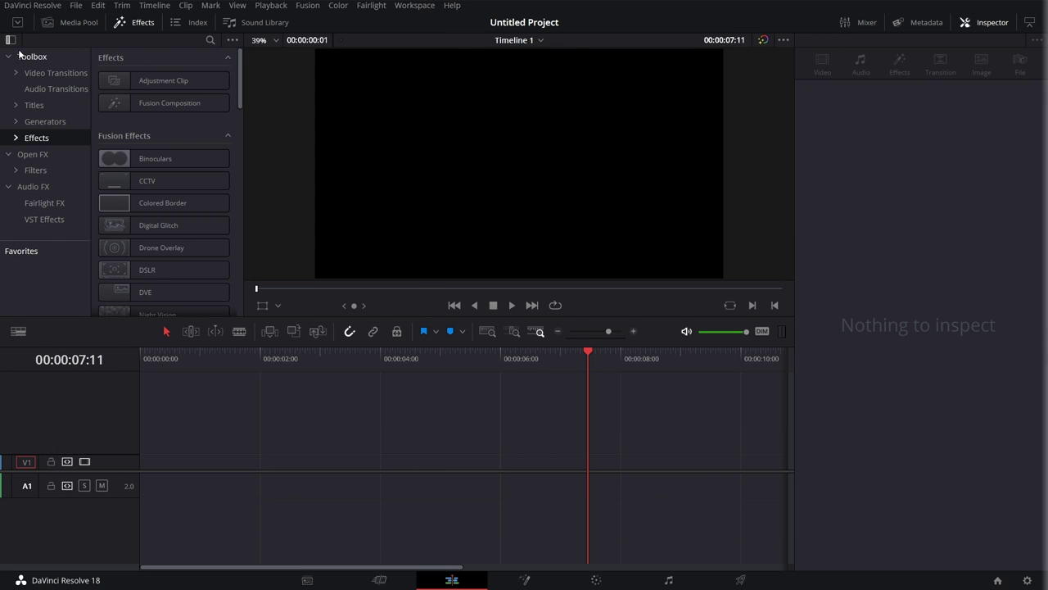
- Add a Fusion Composition to video track V1 and open it for node editing at about 00:00:03:05
drag(173, 103, 288, 462)
click(332, 357)
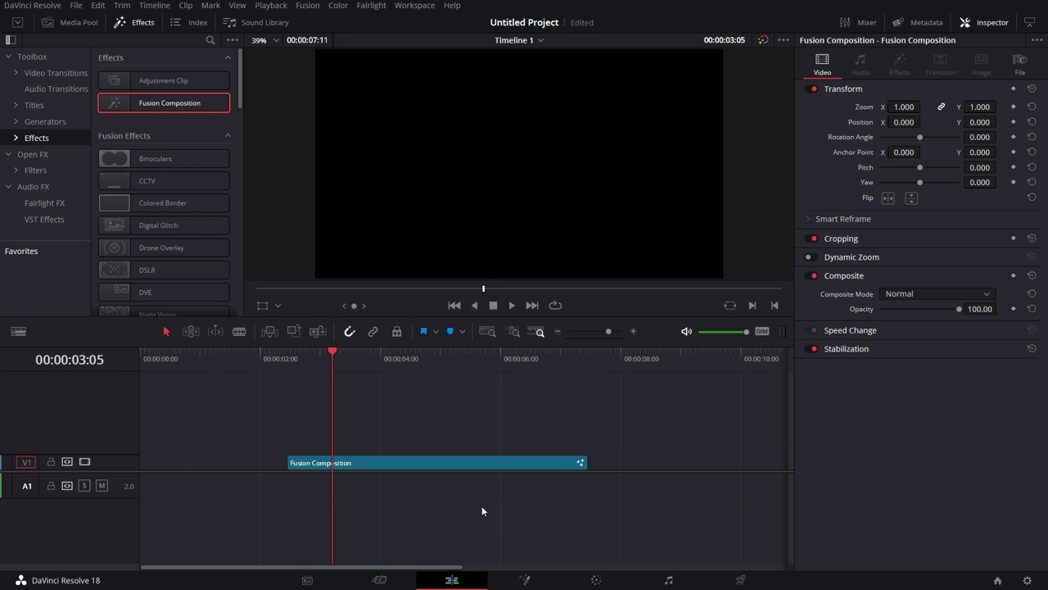
click(524, 578)
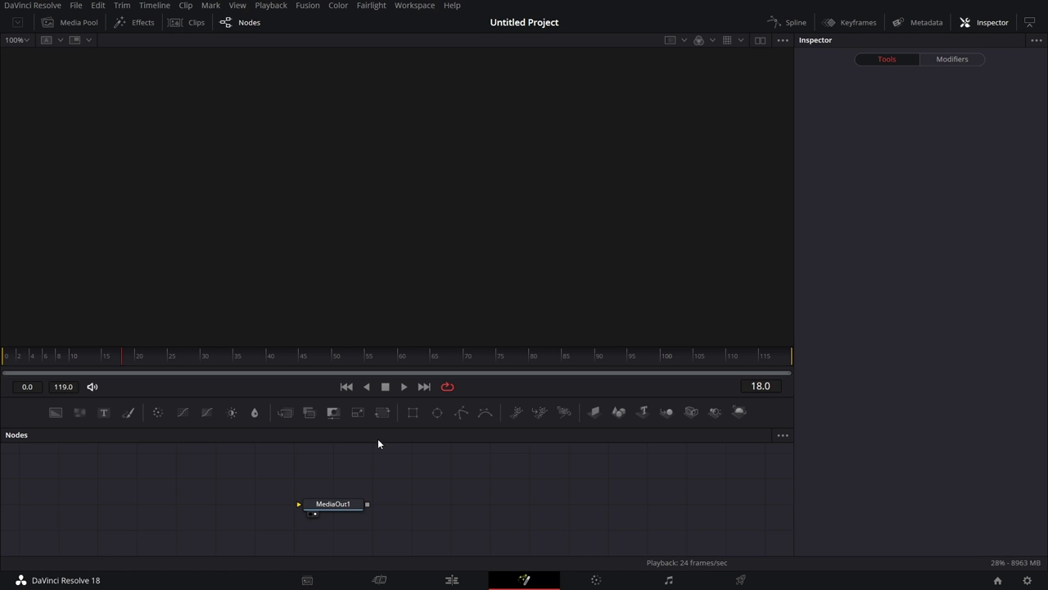
- Rearrange the compositing workspace with a taller node area, MediaOut1 moved to the far right of the graph and two similarly sized viewers
drag(434, 398, 450, 313)
drag(344, 429, 735, 481)
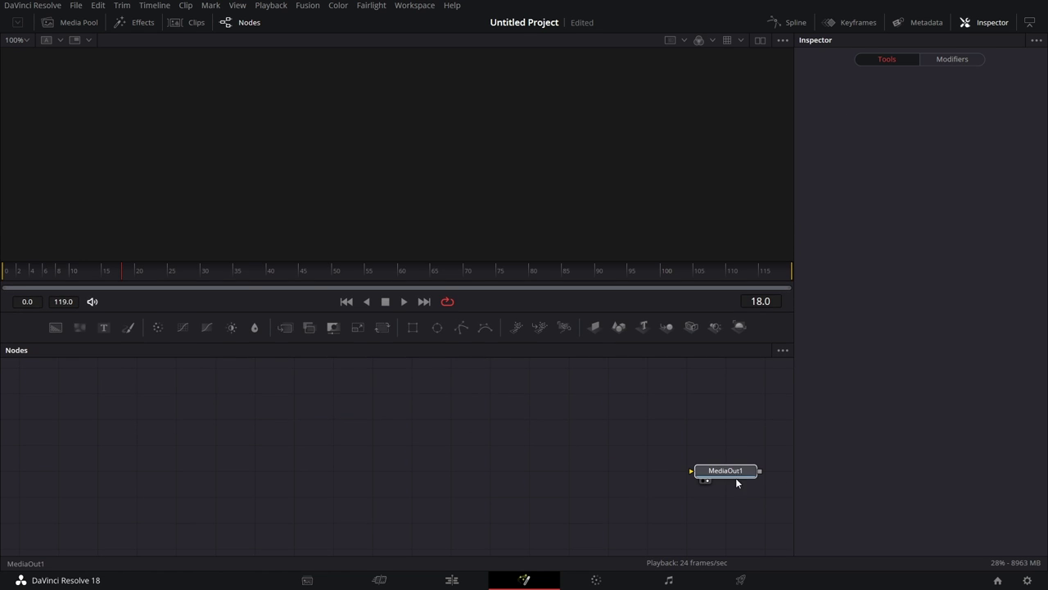
click(761, 40)
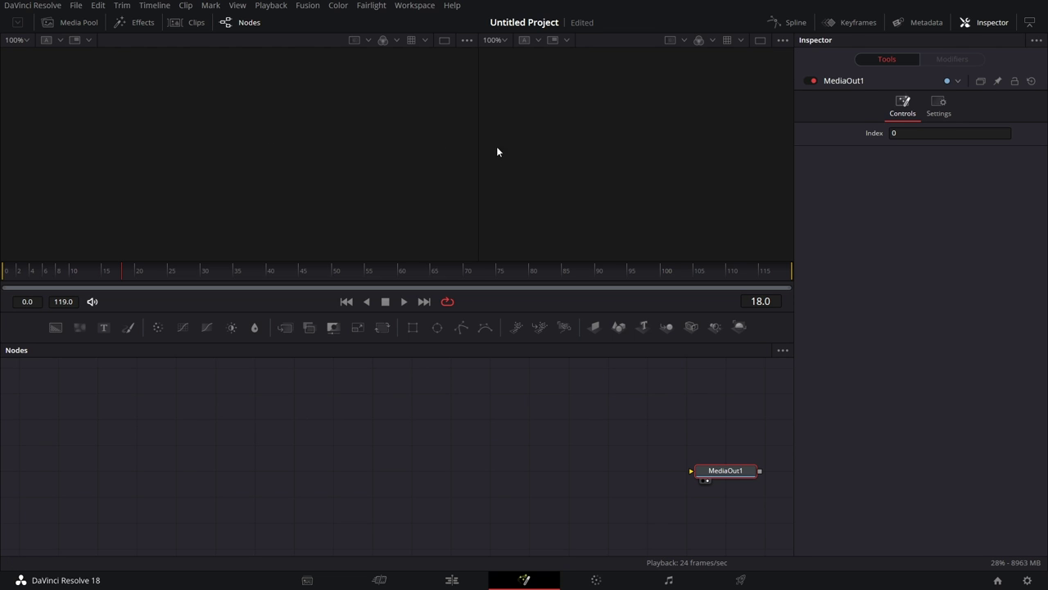
drag(479, 149, 422, 158)
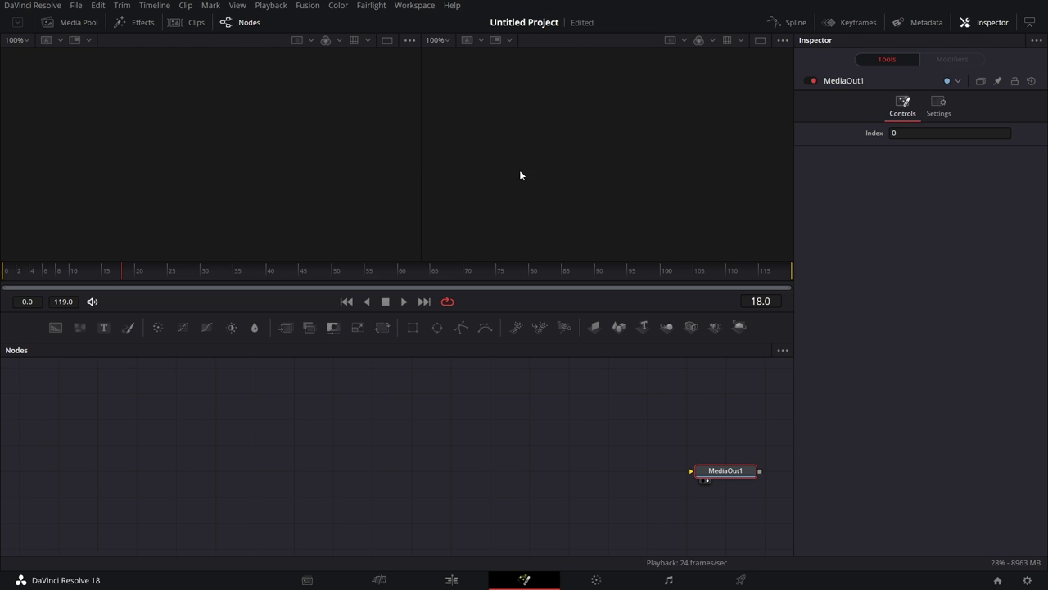
- Bring the gutenberg-page.jpg image from the project media into the node graph
click(80, 25)
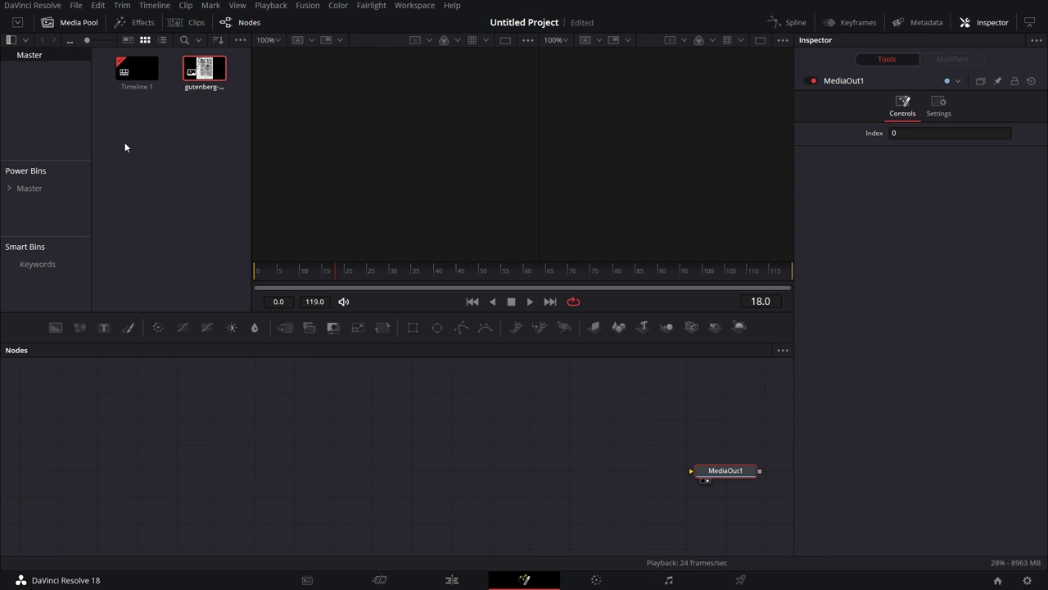
drag(200, 71, 147, 447)
click(75, 23)
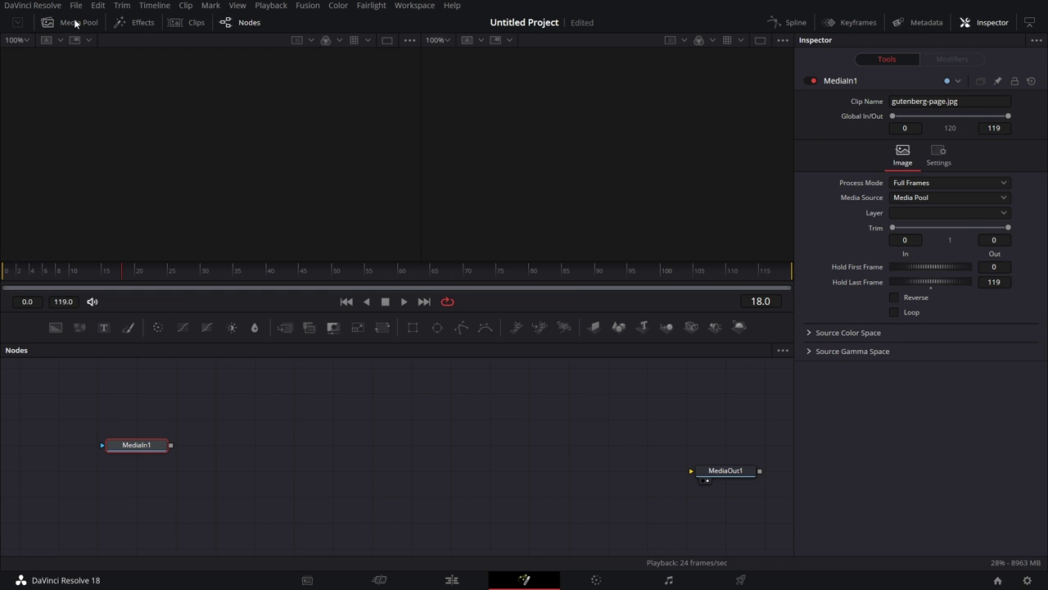
- Rename the MediaIn1 image node to "page" and show it in the first viewer
right_click(151, 447)
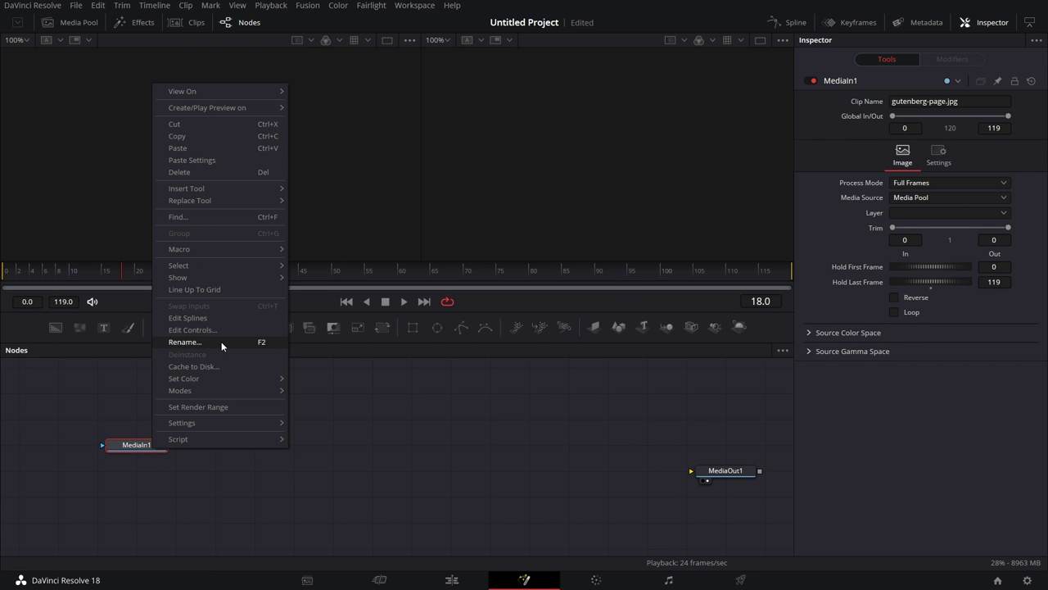
click(185, 341)
text(p)
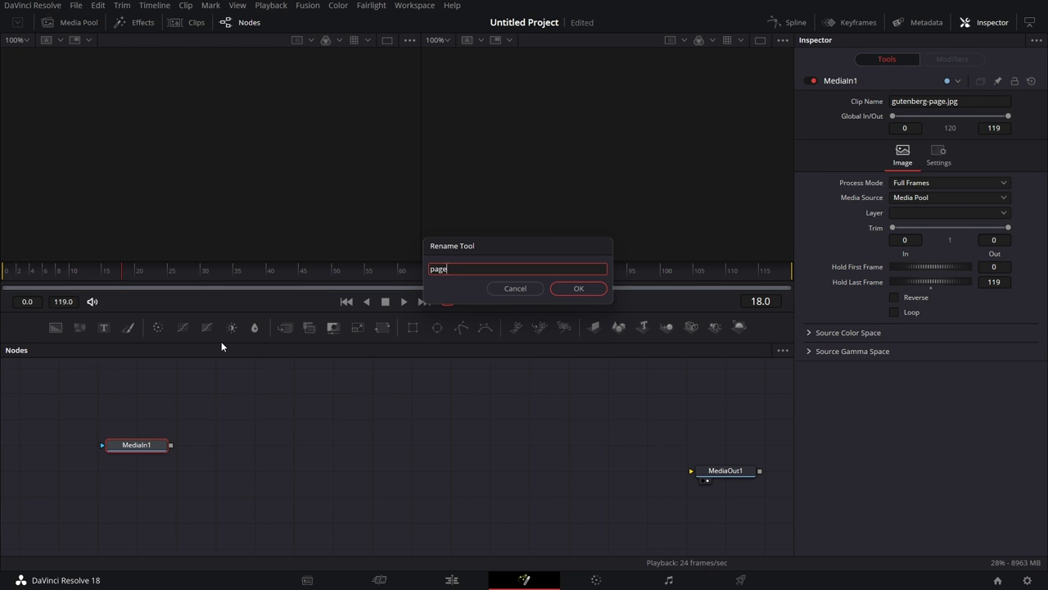
text(age)
key(Return)
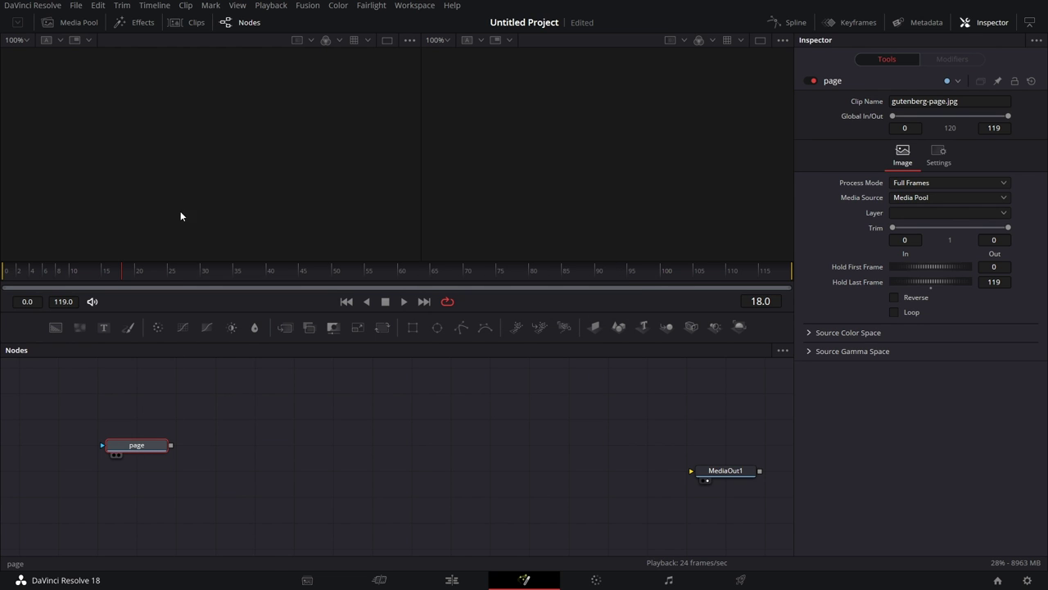
key(1)
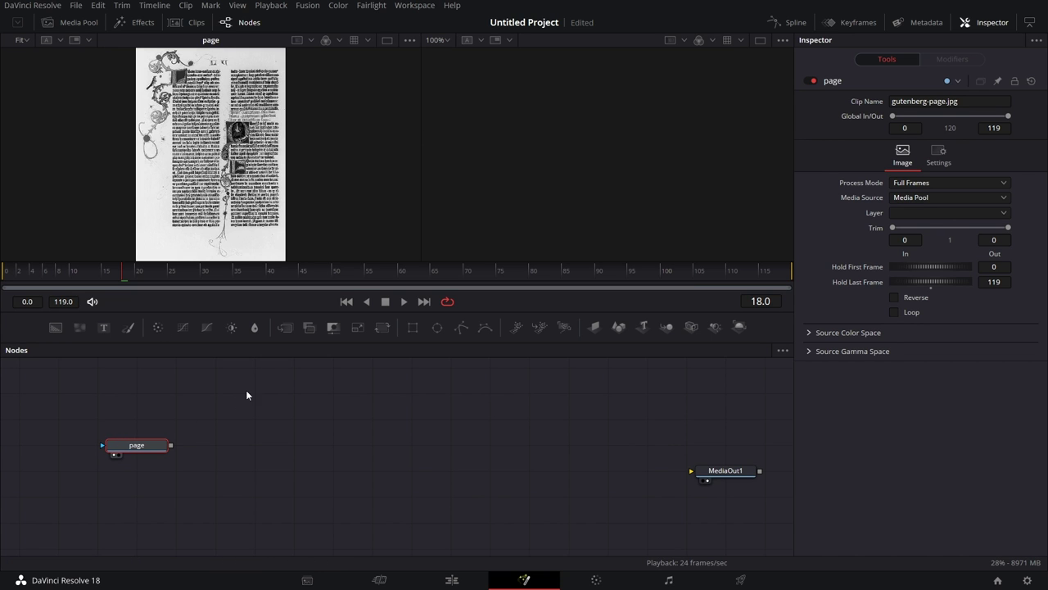
- Feed the page node into a new Transform node below it and flip the image horizontally, showing it in the second viewer
drag(381, 329, 223, 497)
drag(171, 444, 188, 497)
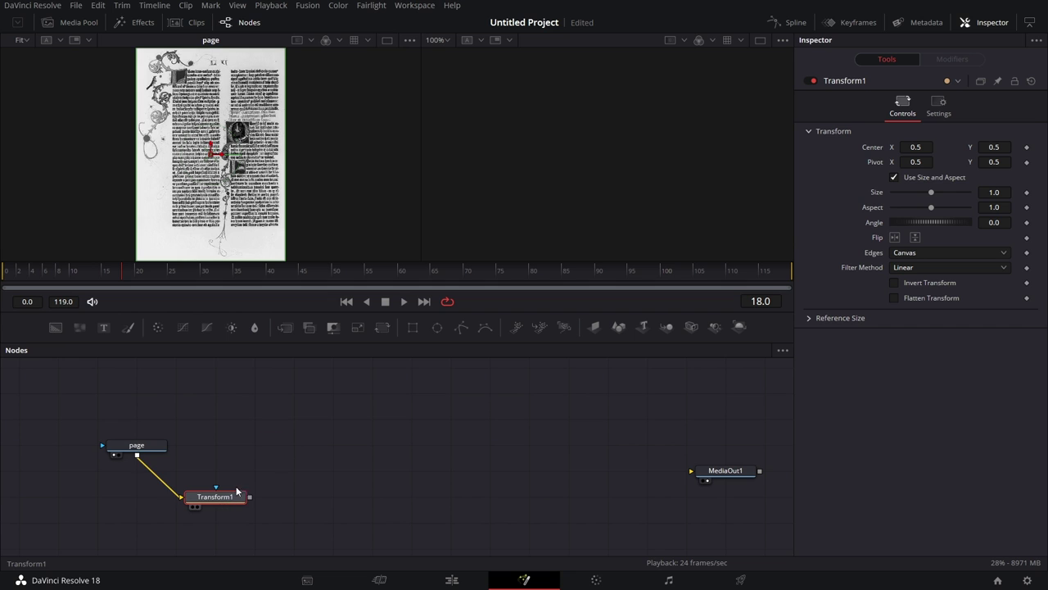
key(2)
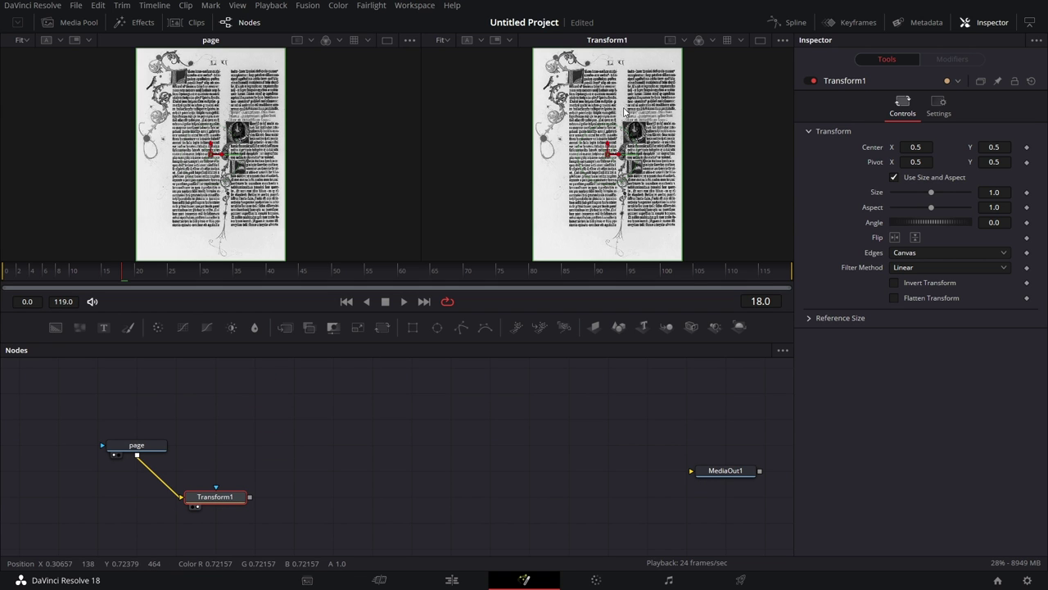
click(894, 237)
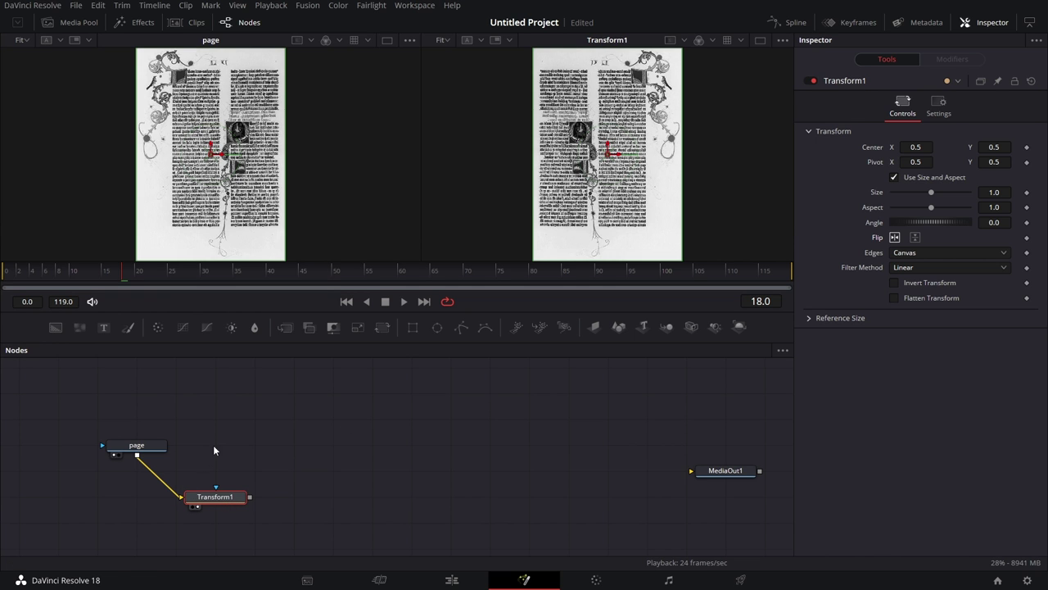
drag(231, 496, 194, 498)
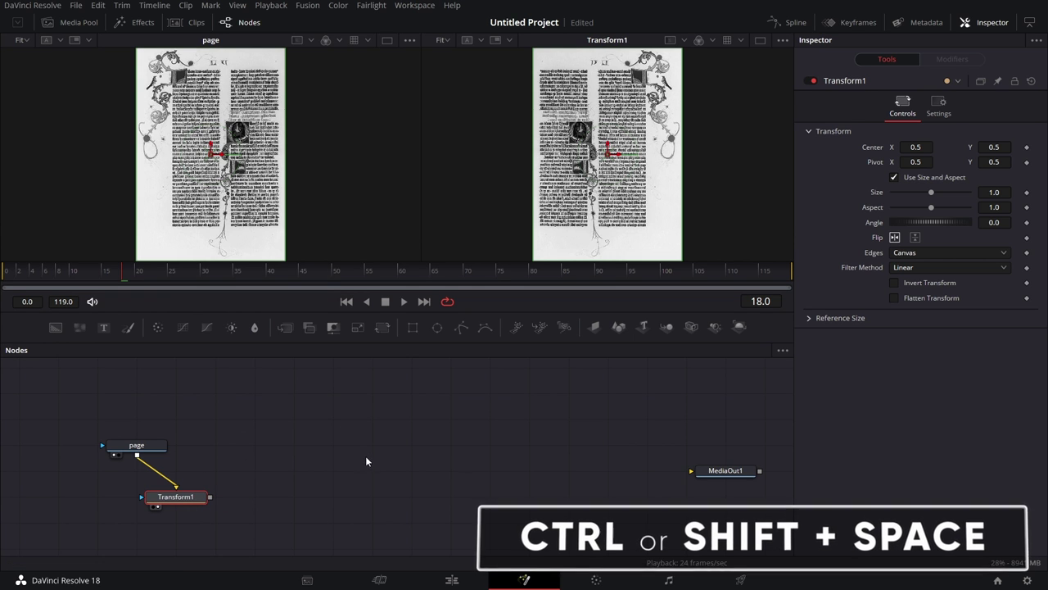
- Add a Cube 3D node fed by the page image and show it in the second viewer
key(shift+space)
text(cube)
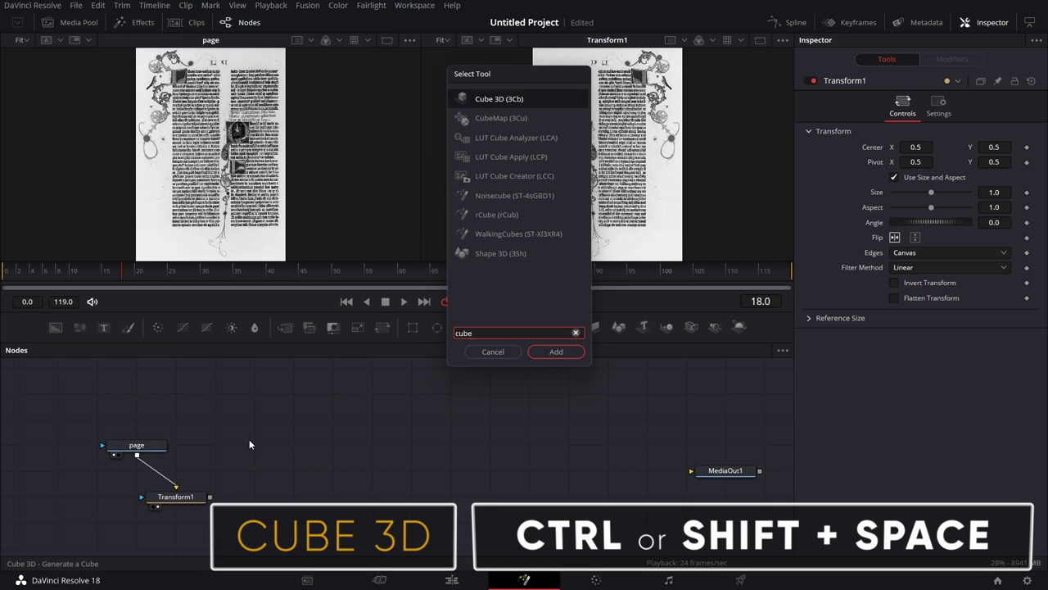
key(Return)
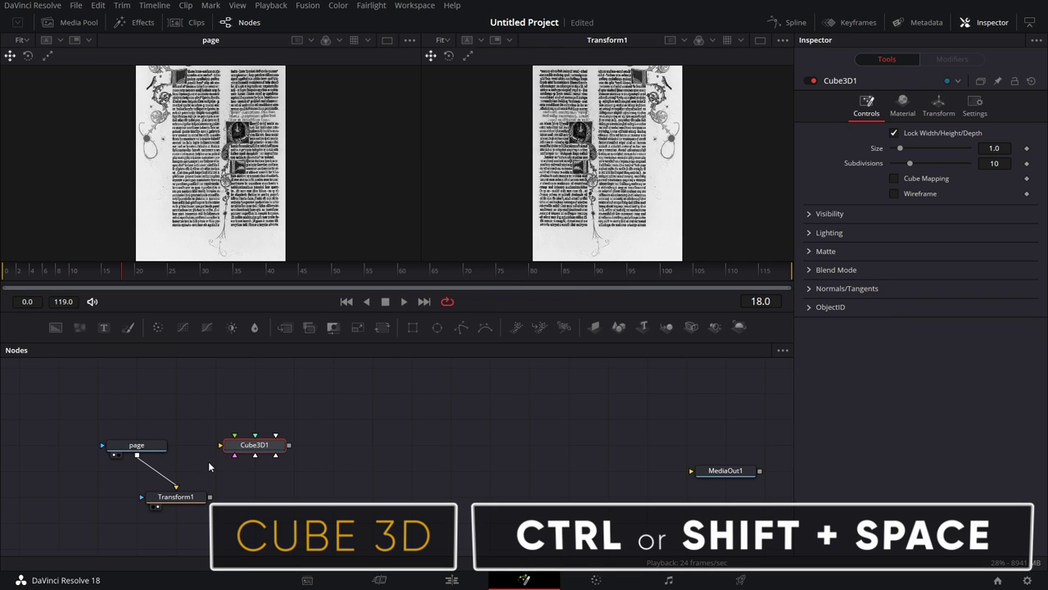
drag(137, 454, 262, 448)
click(289, 455)
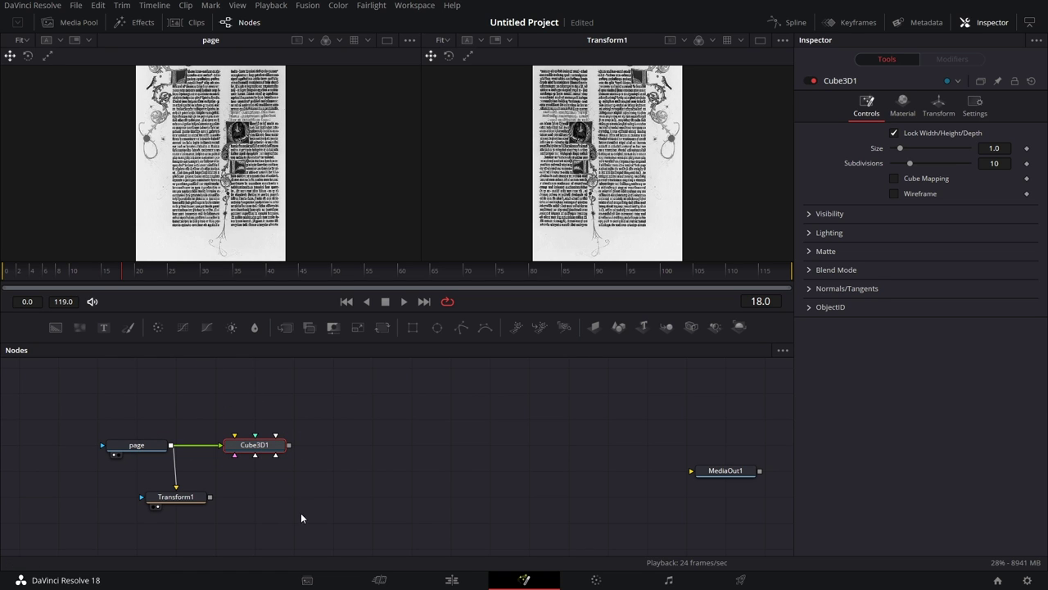
drag(272, 450, 310, 450)
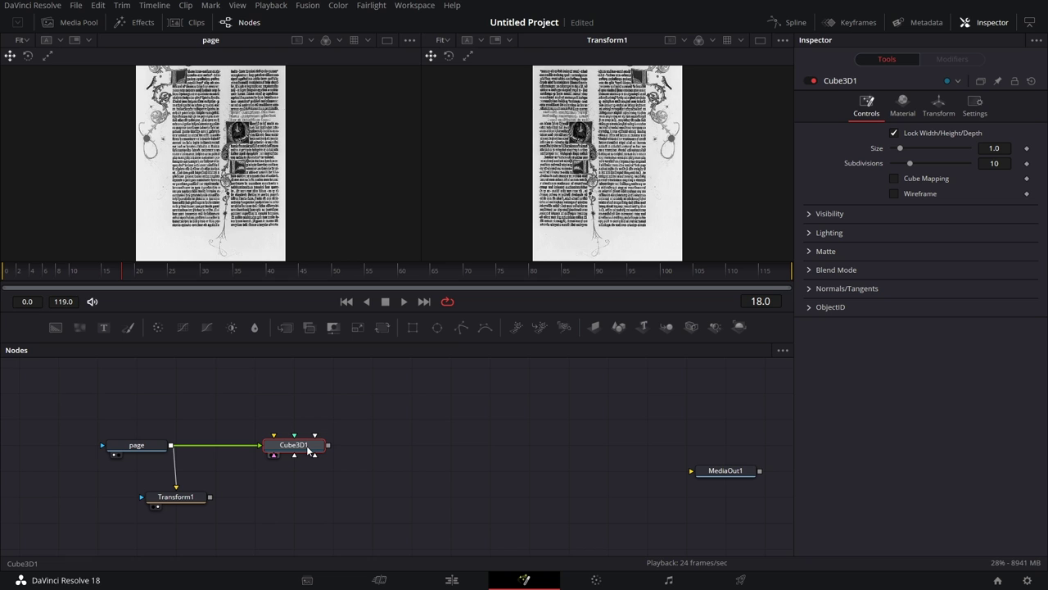
key(2)
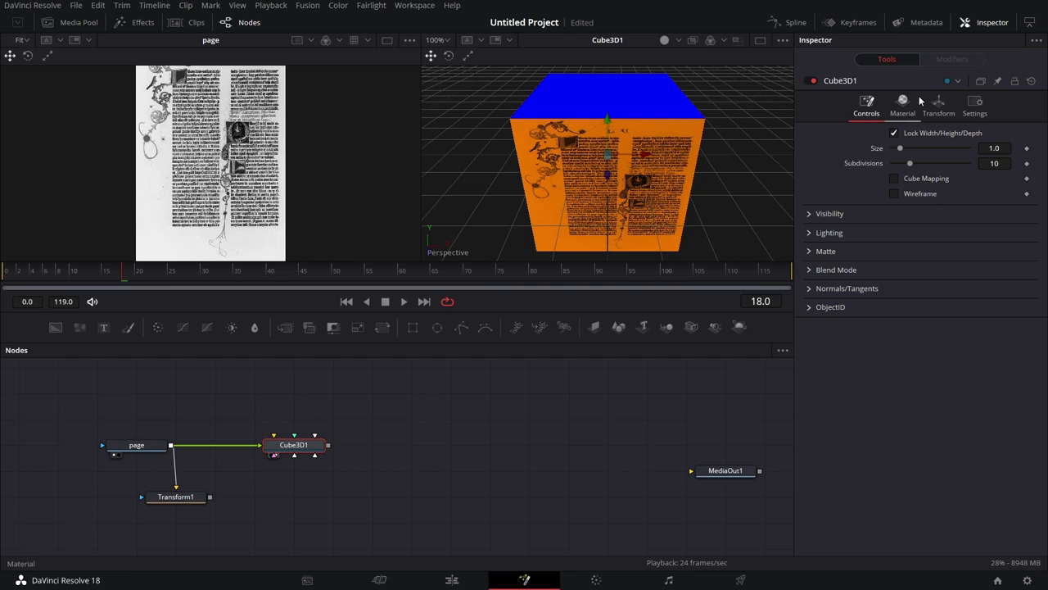
- Unlock the cube's width, height and depth and set its width to 0.7 to match the 448x640 page image
click(894, 135)
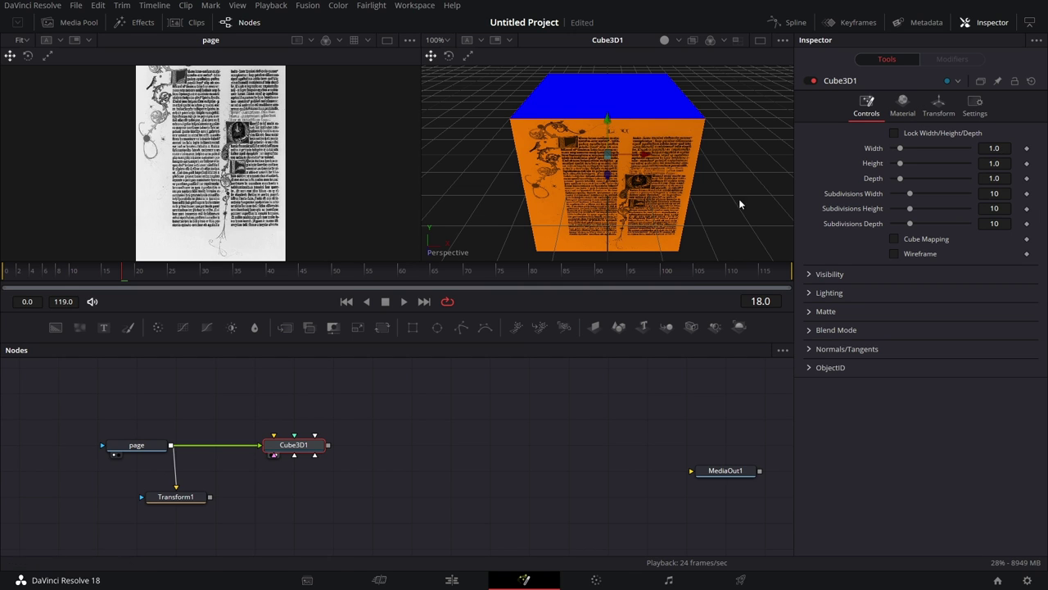
scroll(229, 151, up, 2)
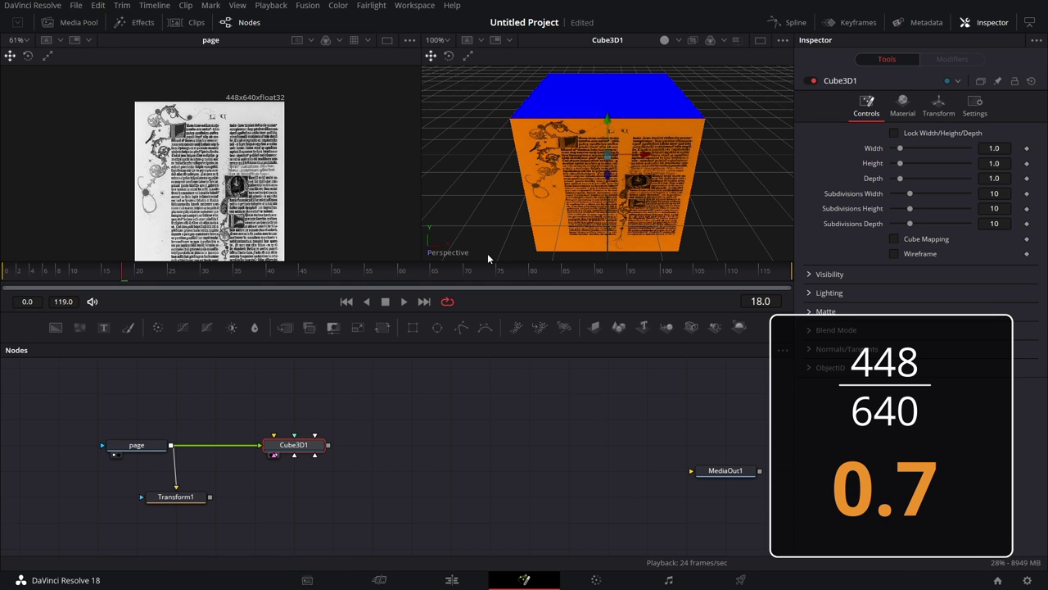
click(995, 147)
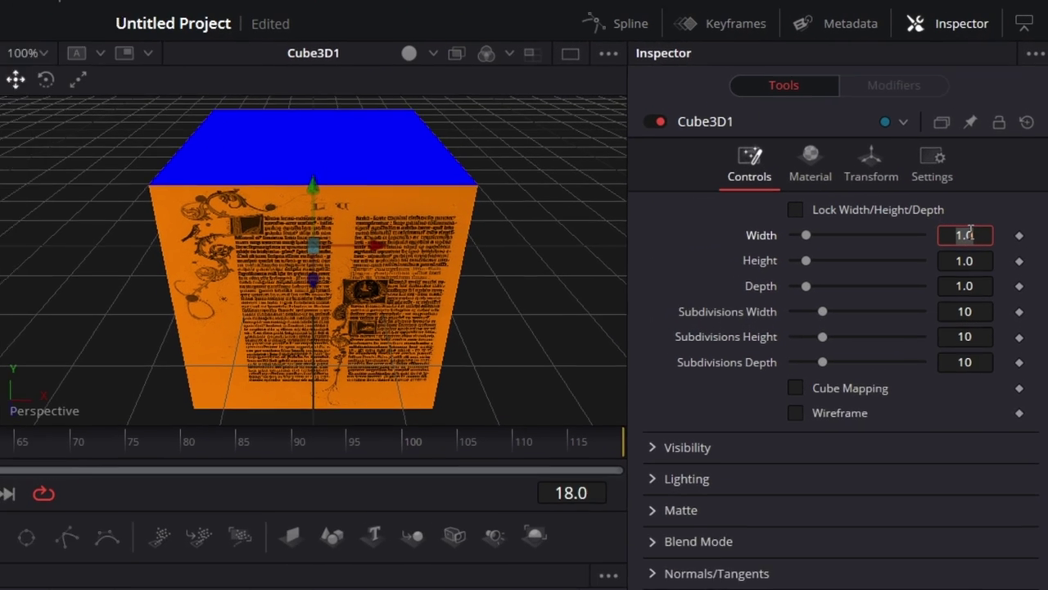
text(0.7)
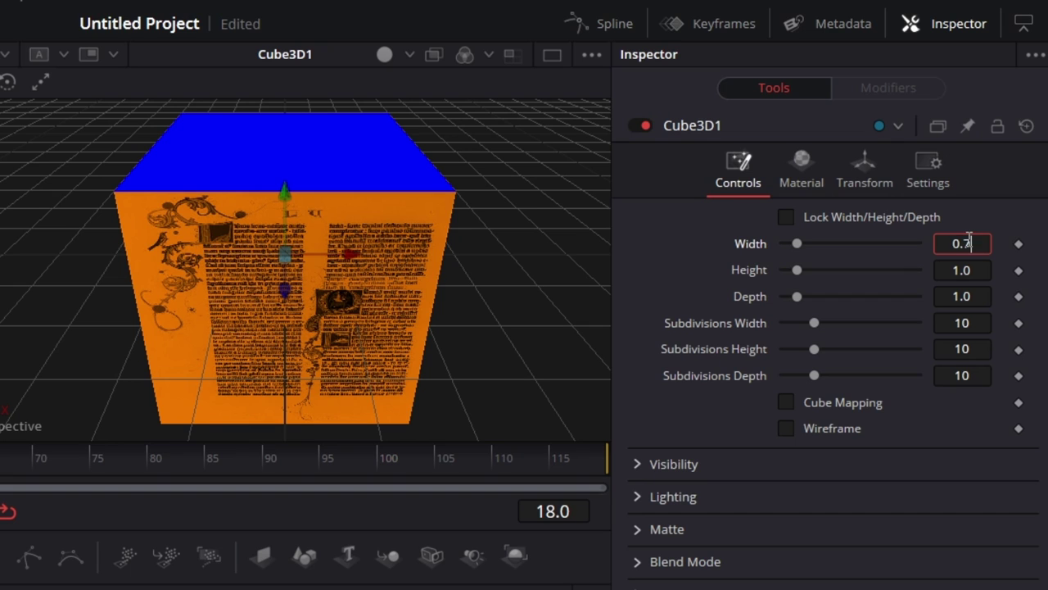
key(Tab)
key(Tab)
key(Tab)
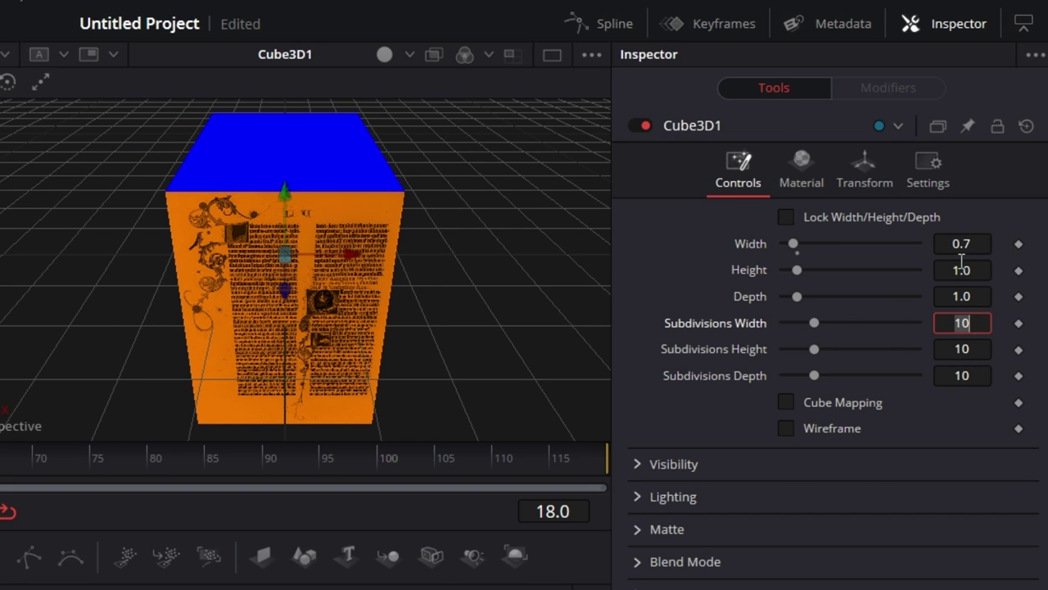
- Set the cube's depth to 0.075 and its width and height subdivisions to 40
click(986, 296)
text(0.0)
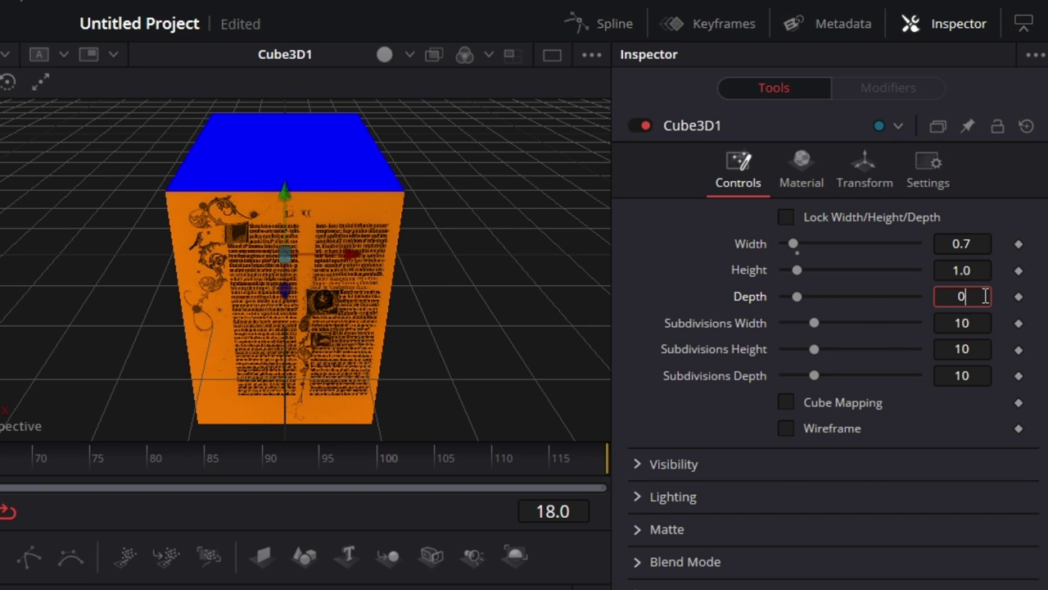
text(75)
key(Tab)
key(Tab)
drag(816, 322, 917, 324)
drag(818, 351, 1023, 356)
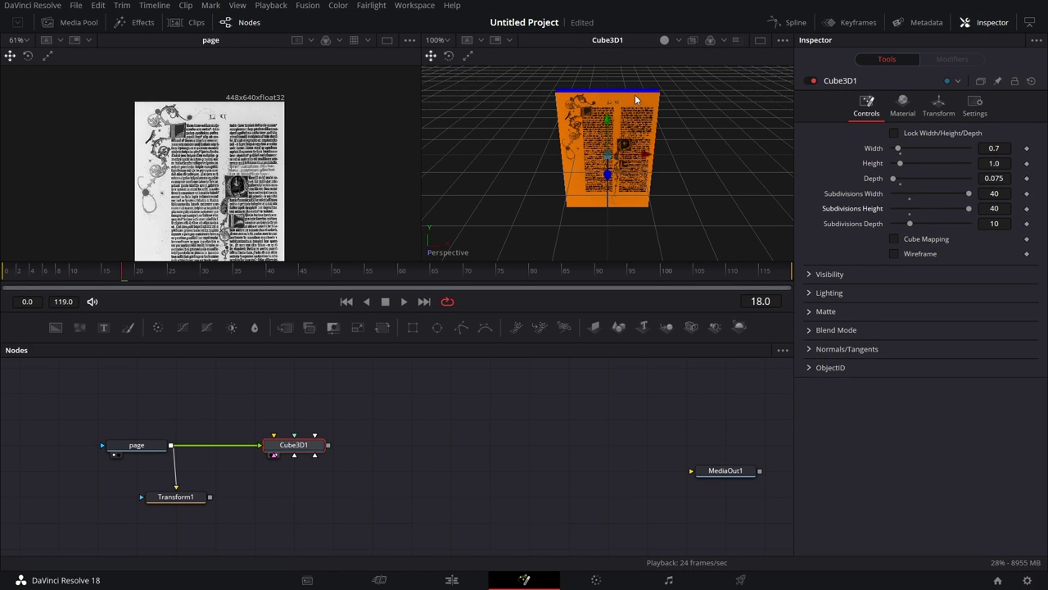
- Set the diffuse color of the cube's front face to white
click(902, 105)
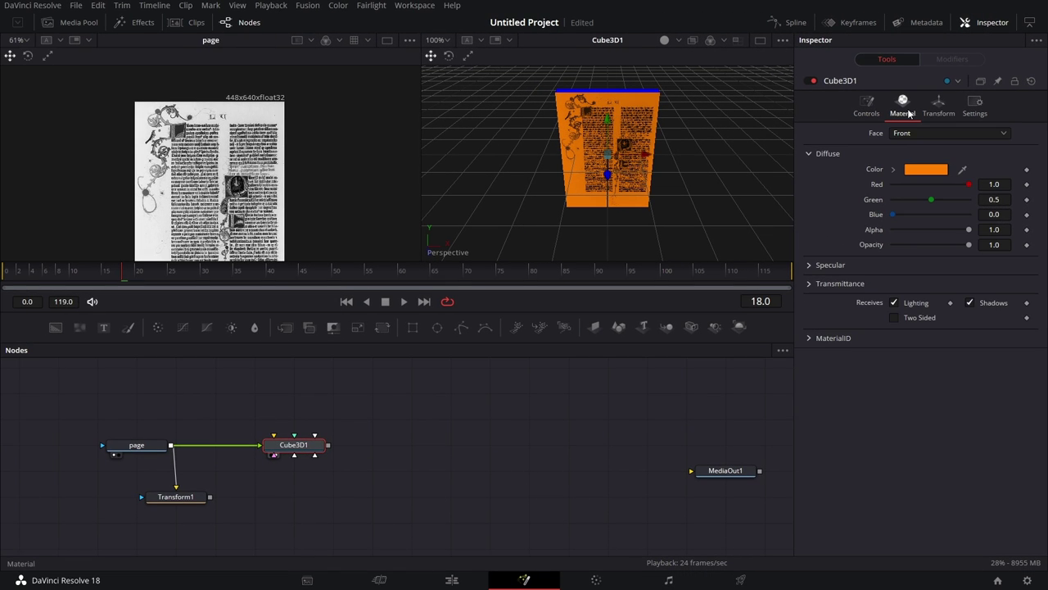
click(923, 172)
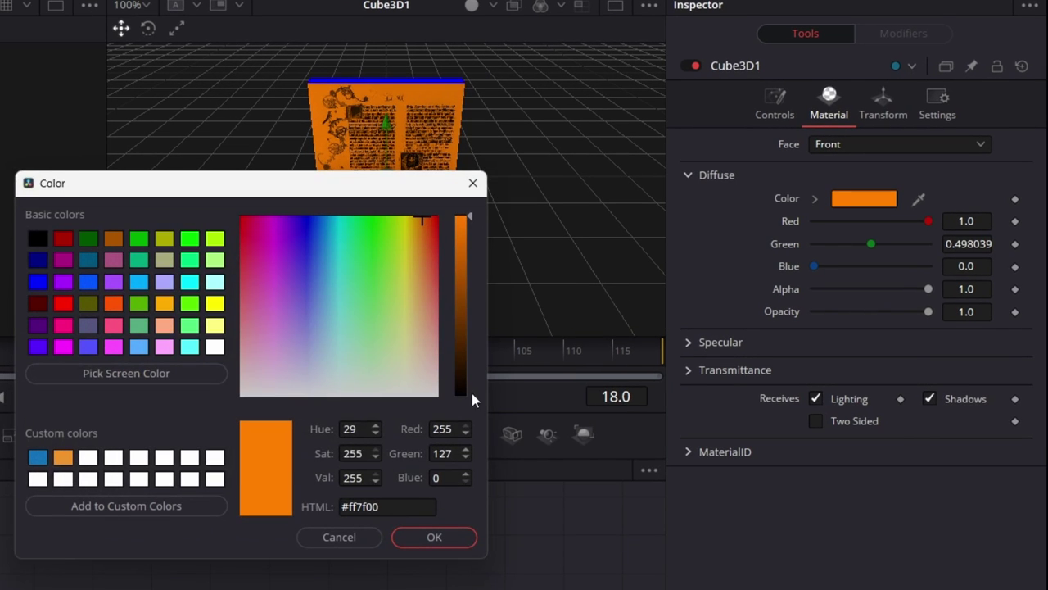
click(164, 461)
click(414, 536)
- Set the diffuse color of the cube's right face to white
click(846, 146)
click(841, 186)
click(843, 199)
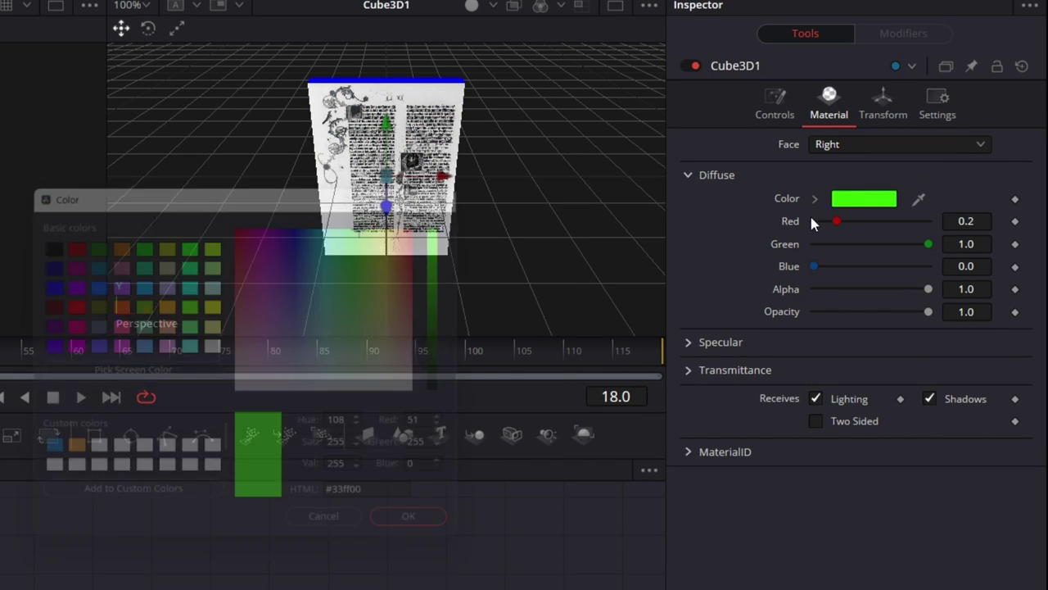
click(216, 457)
click(415, 529)
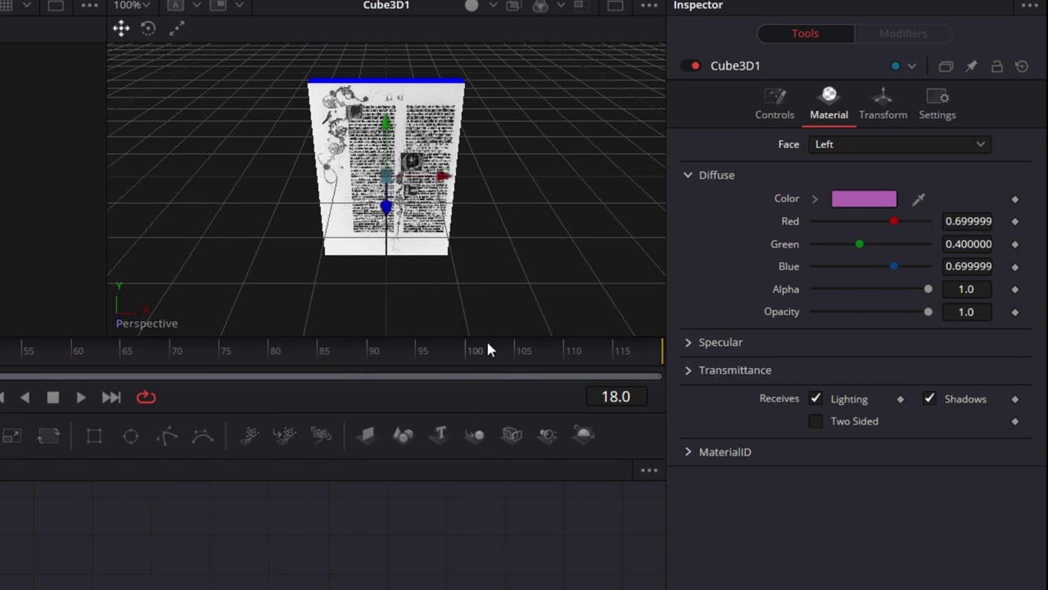
- Set the diffuse color of the cube's remaining side faces, including the left one, to white
click(189, 471)
click(414, 537)
click(893, 144)
click(851, 229)
click(856, 199)
click(189, 477)
click(414, 536)
- Set the diffuse color of the cube's top face to white and select the last remaining face for material editing
click(840, 146)
click(824, 248)
click(864, 199)
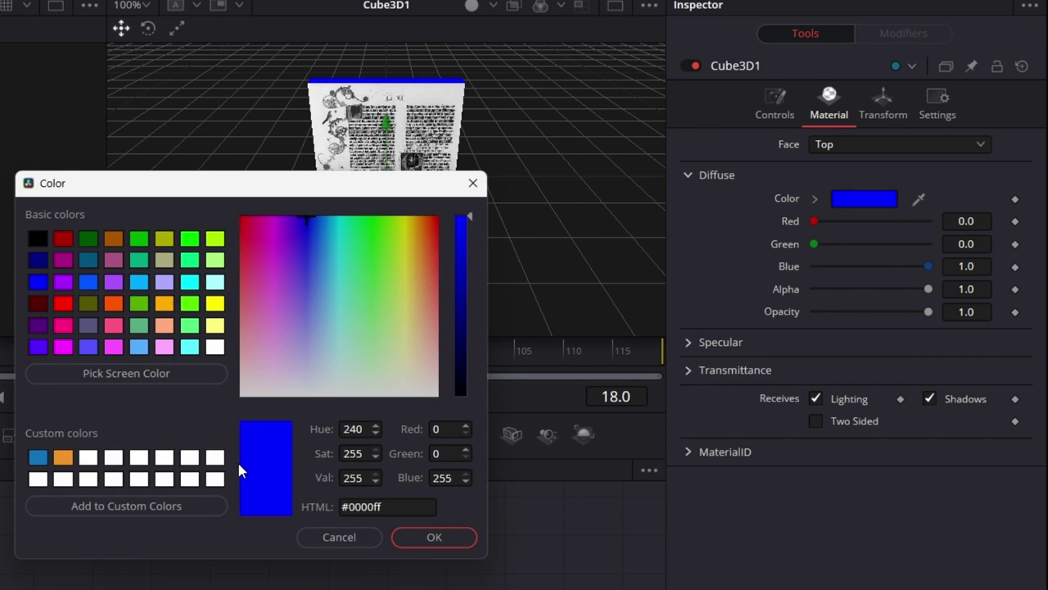
click(216, 457)
click(415, 532)
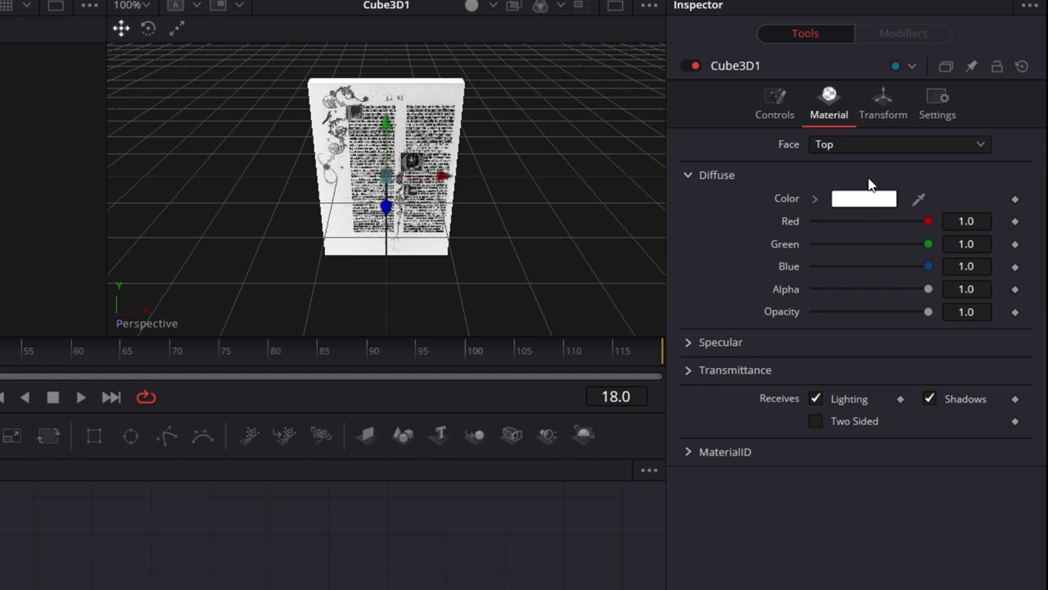
click(870, 148)
click(832, 267)
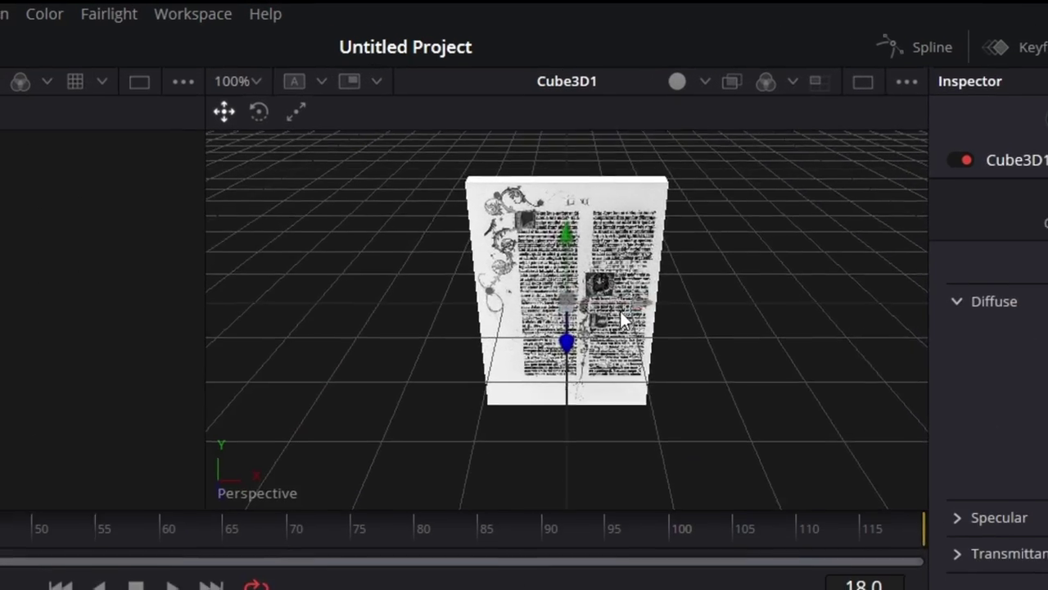
drag(620, 311, 348, 318)
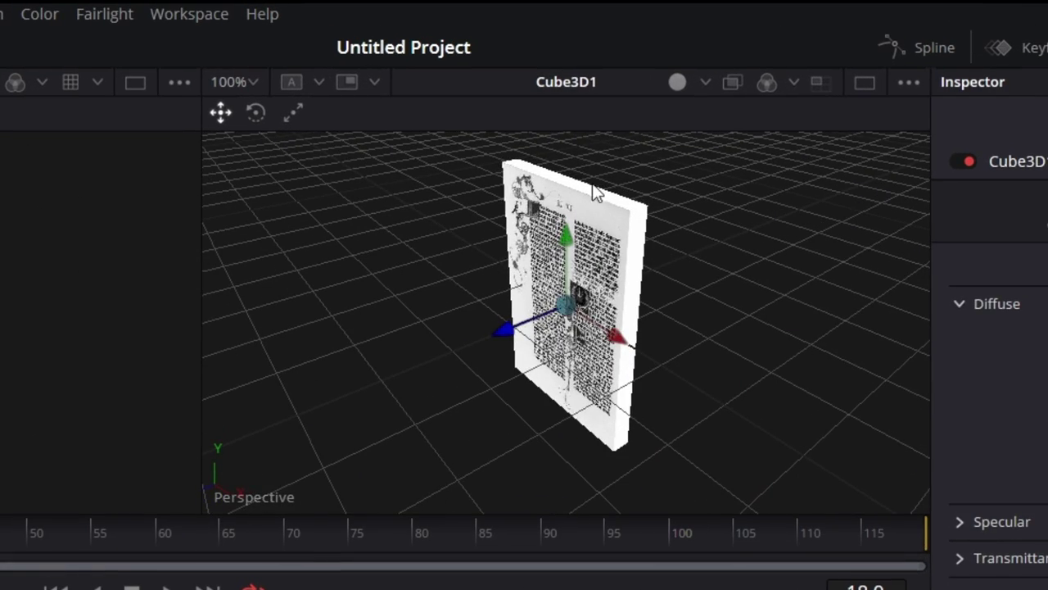
- Add a Fast Noise node beside the cube node and show it in the first viewer
drag(592, 418, 569, 337)
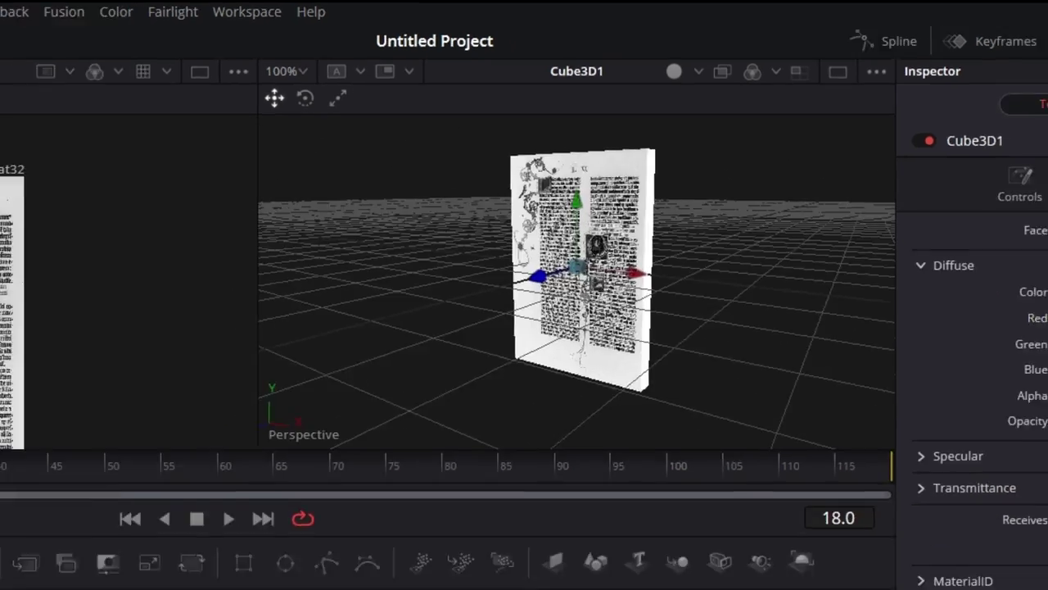
click(391, 441)
drag(75, 326, 380, 450)
key(1)
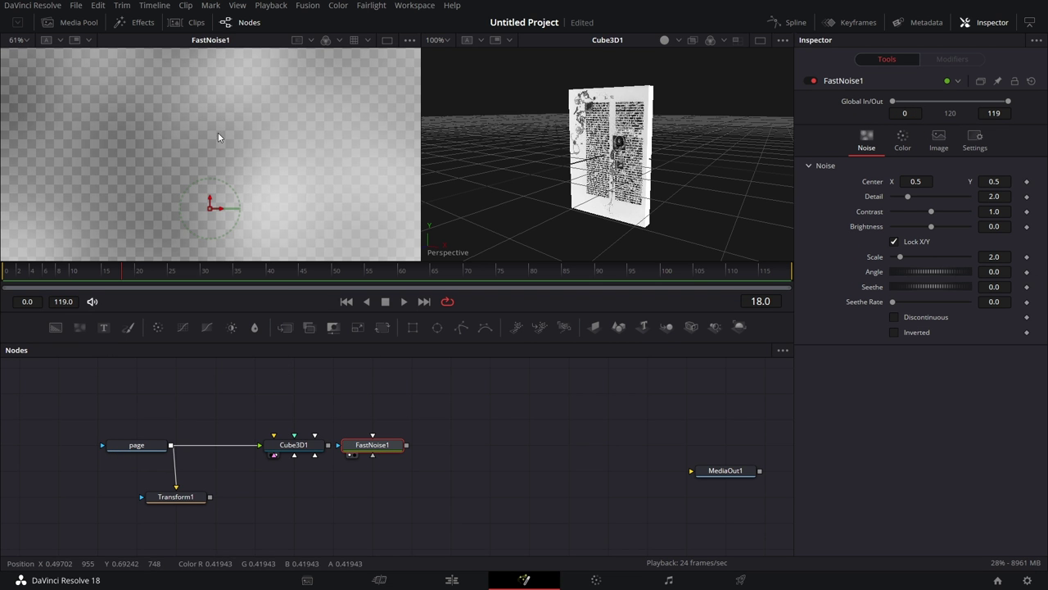
- Make the noise's Color 1 opaque with alpha 1.0 and set it to a dark brown of about red 0.17, green 0.15, blue 0.13
click(902, 138)
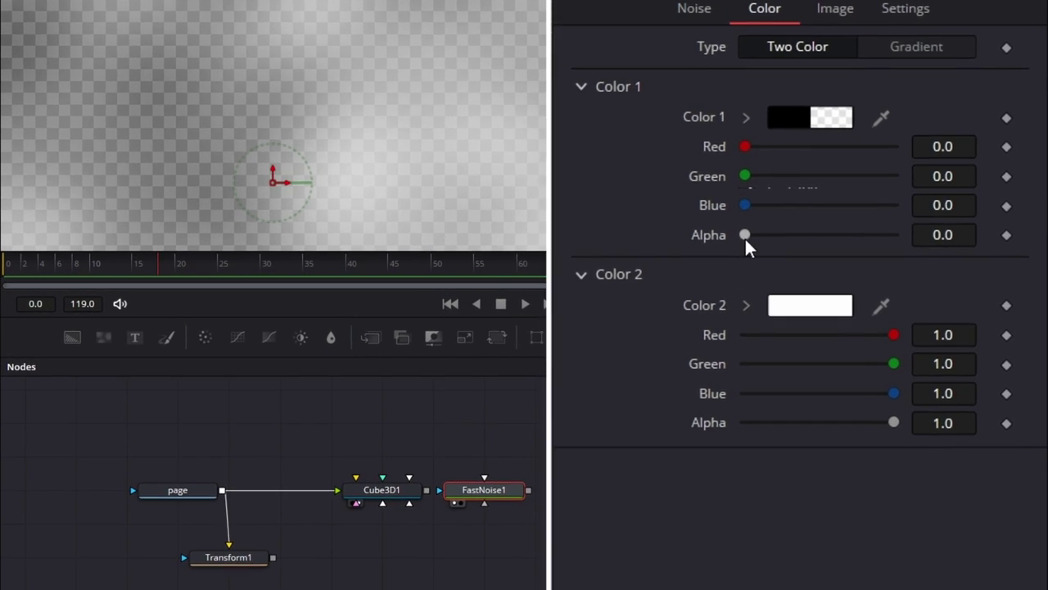
drag(745, 235, 1018, 262)
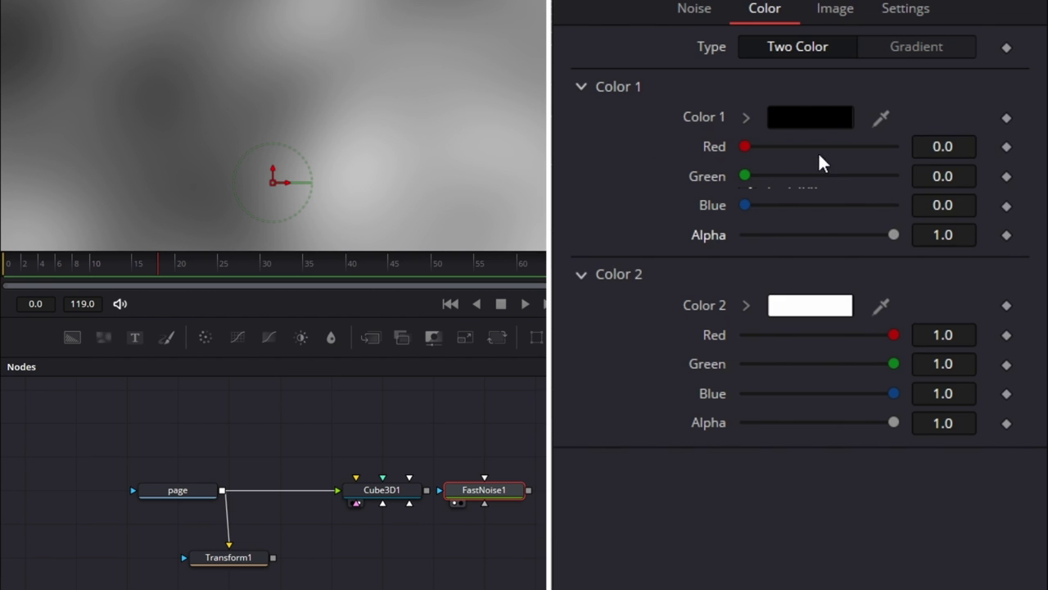
click(800, 123)
click(471, 269)
drag(503, 269, 504, 276)
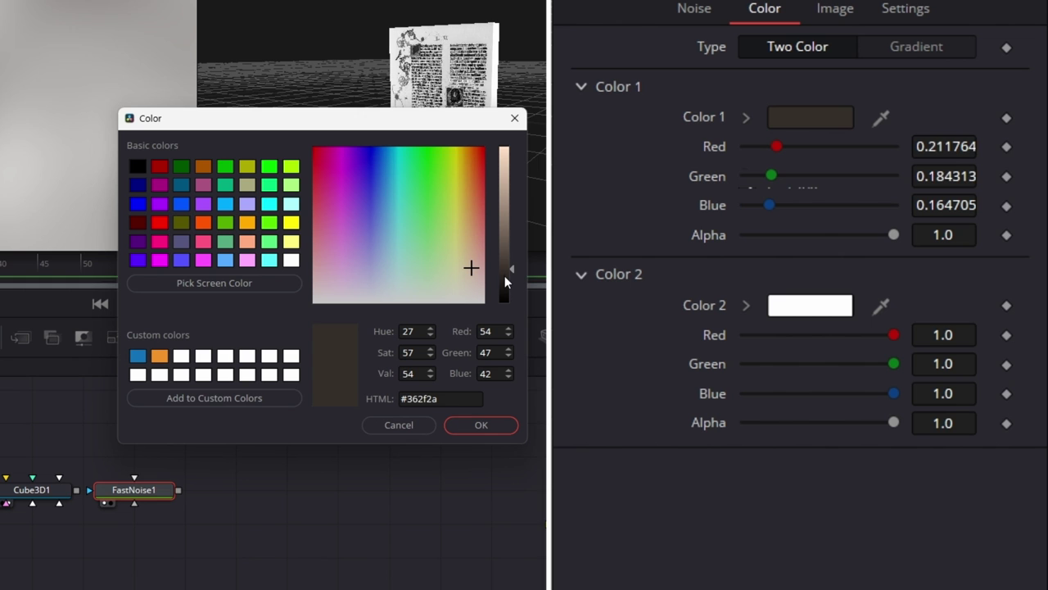
click(503, 422)
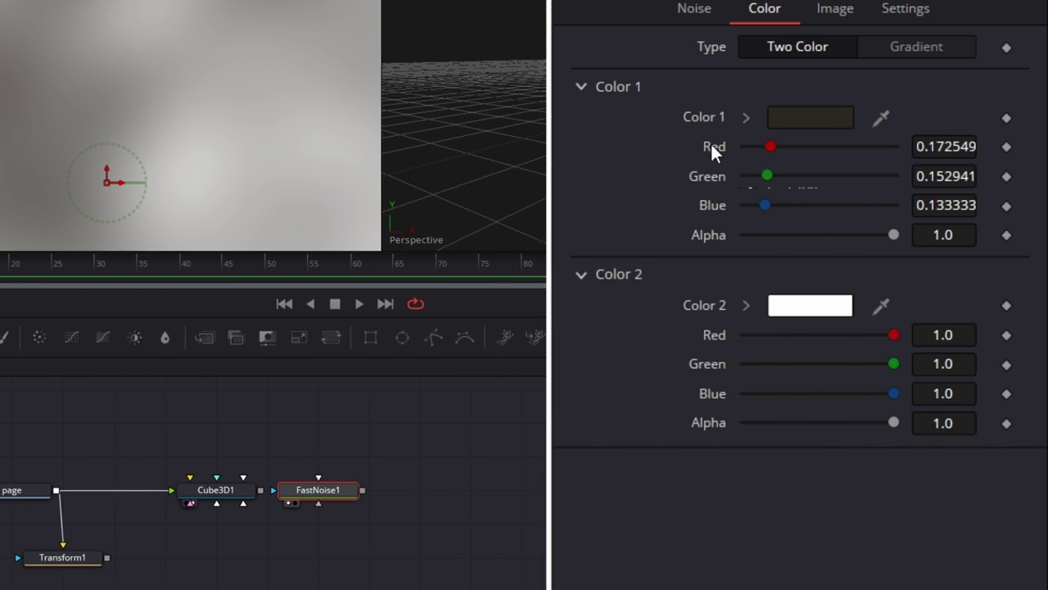
- Unlock the noise's X/Y scale and set its X Scale to 100
click(695, 8)
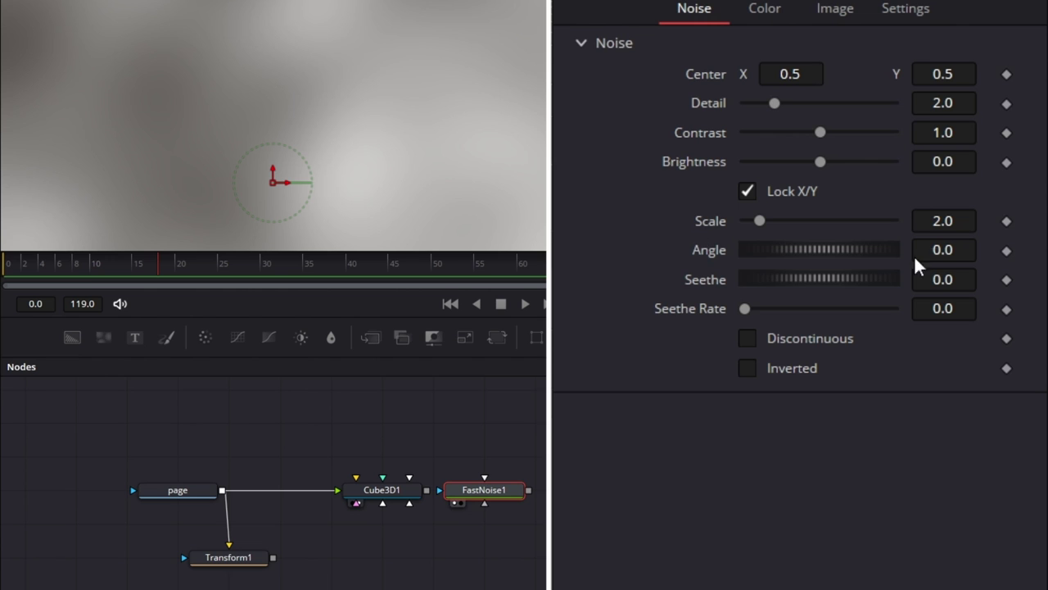
click(747, 190)
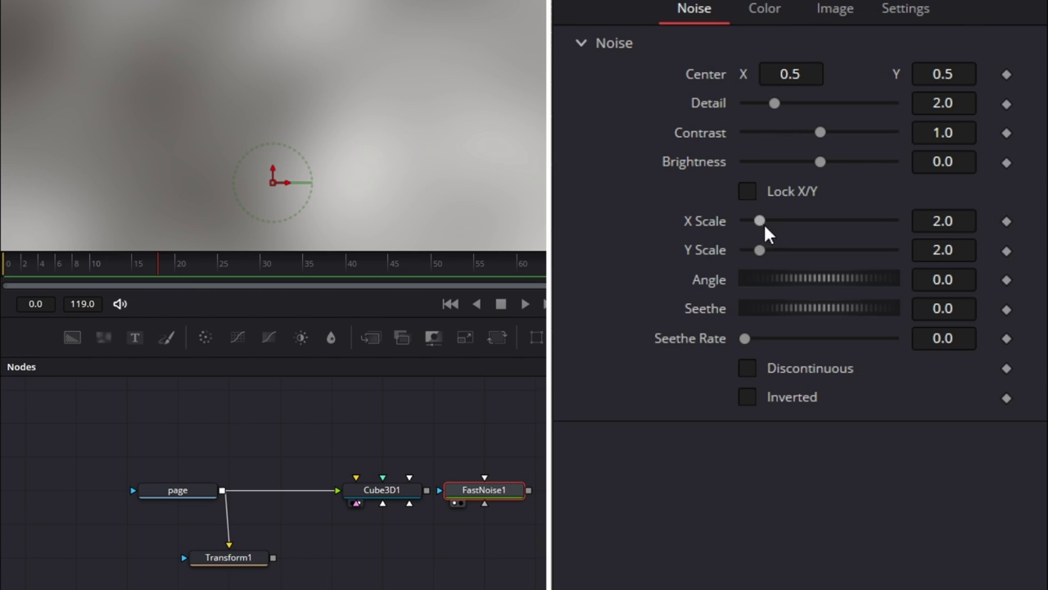
click(946, 221)
text(100)
key(Tab)
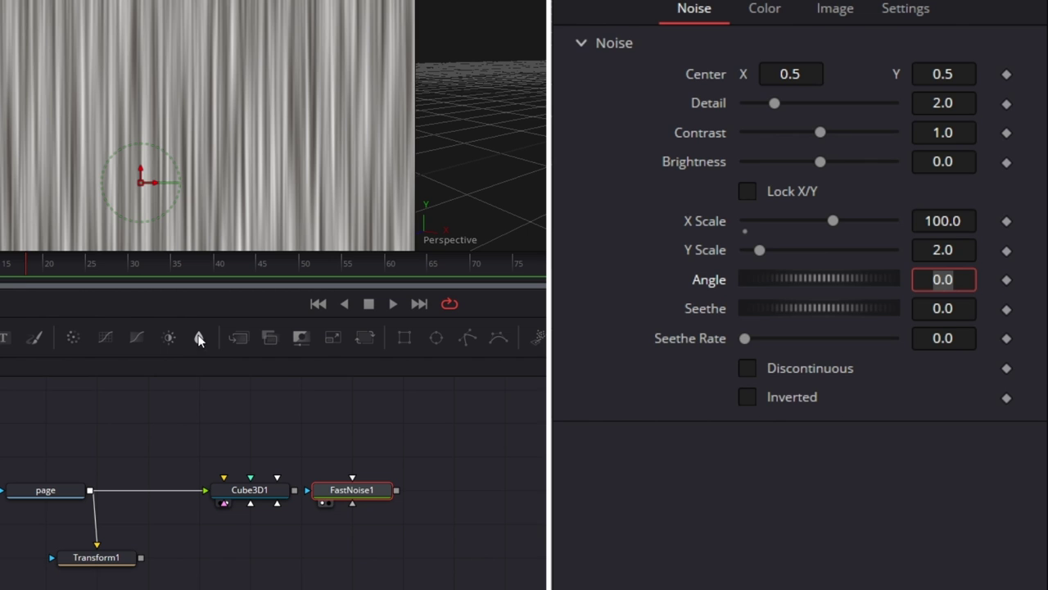
- Duplicate the Fast Noise node and place the copy below the original
right_click(368, 498)
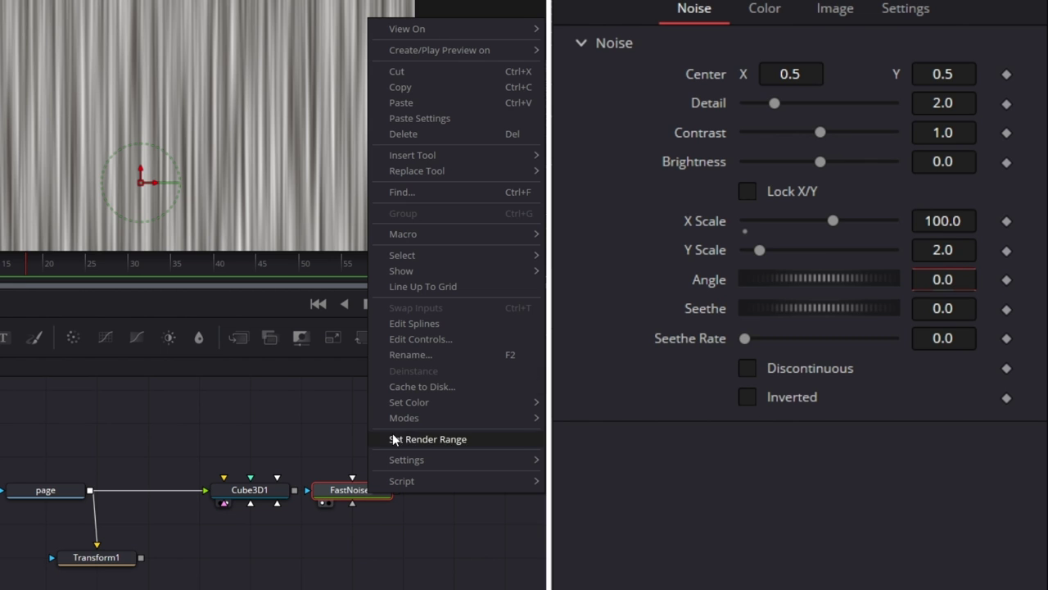
click(412, 88)
click(341, 549)
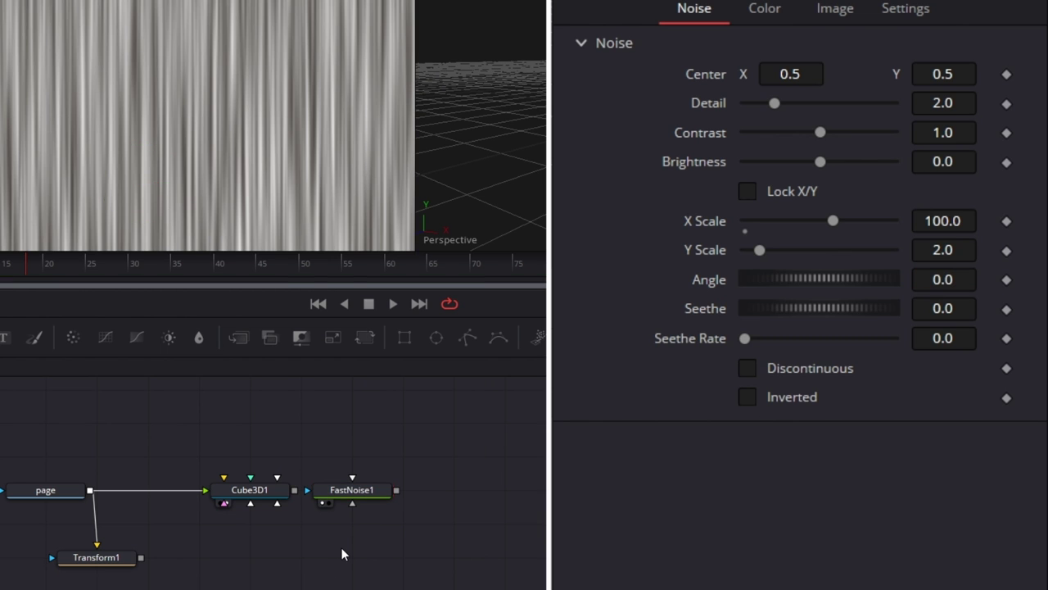
right_click(342, 547)
click(393, 534)
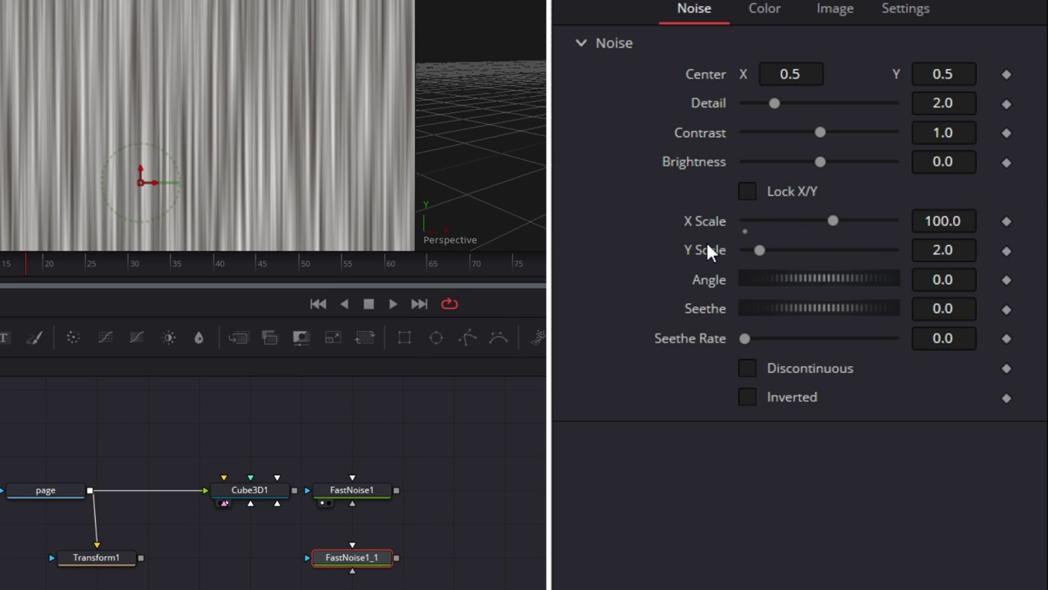
- Reset the noise copy's X Scale to 2.0, set its Y Scale to 100 and show it in the second viewer
double_click(702, 219)
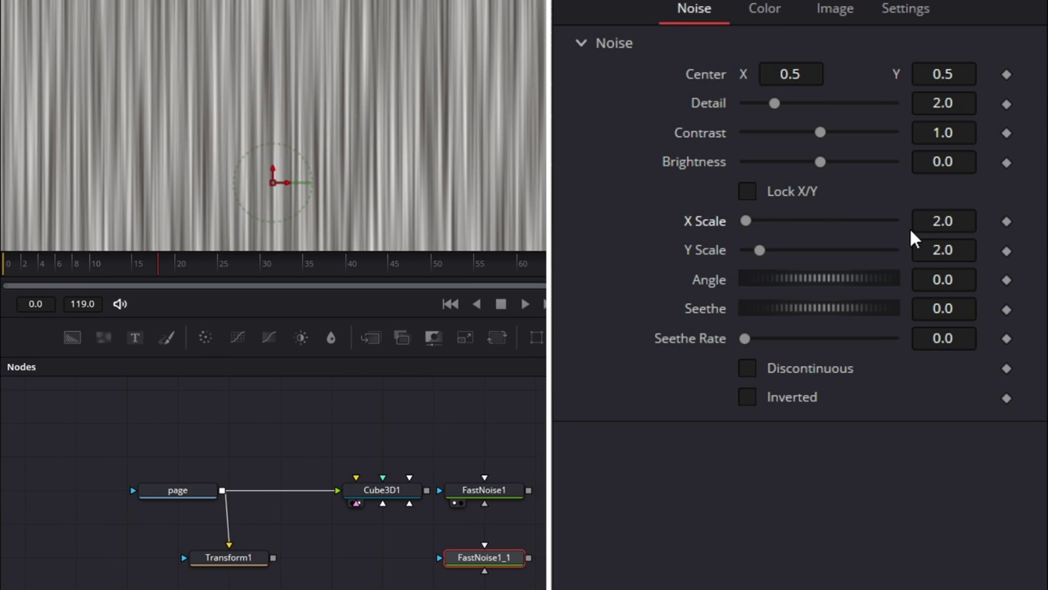
click(964, 250)
text(100)
key(Tab)
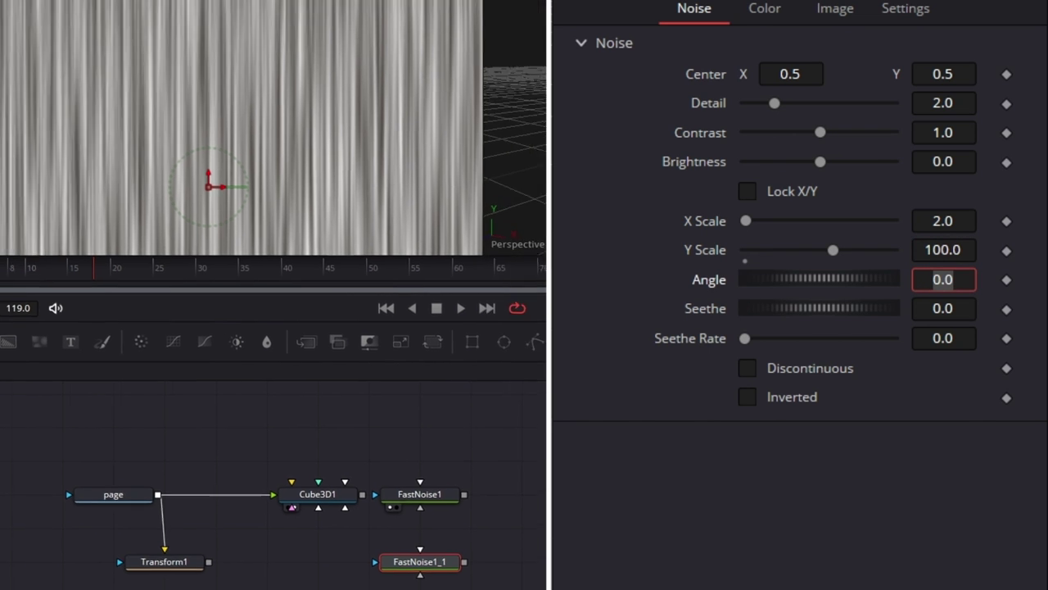
drag(1, 528, 246, 243)
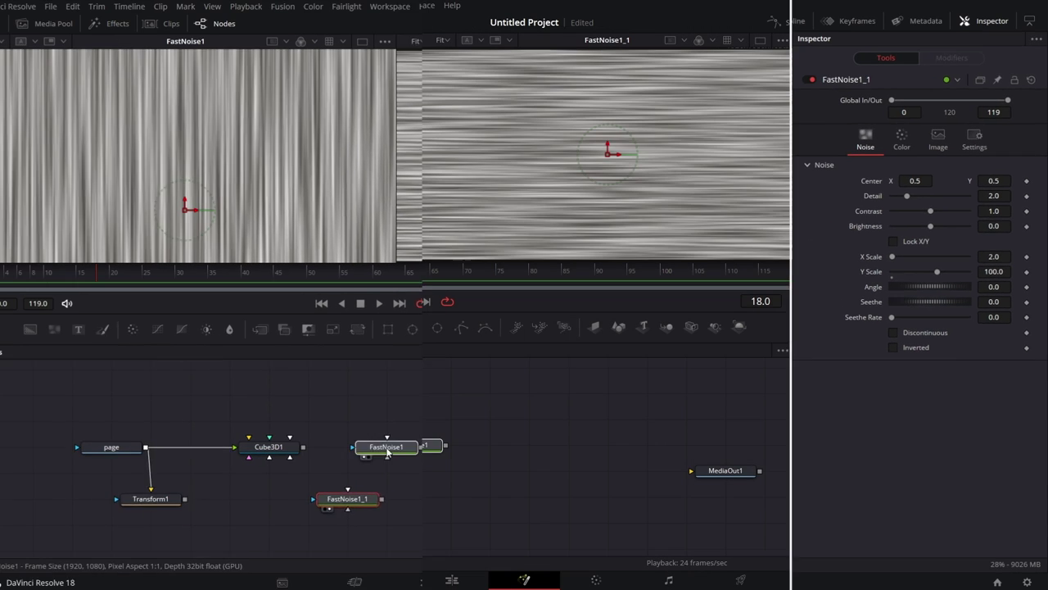
- Move both noise nodes farther from the cube node and set the horizontally streaked noise's contrast to 1.5
click(388, 450)
drag(397, 502, 436, 502)
click(430, 504)
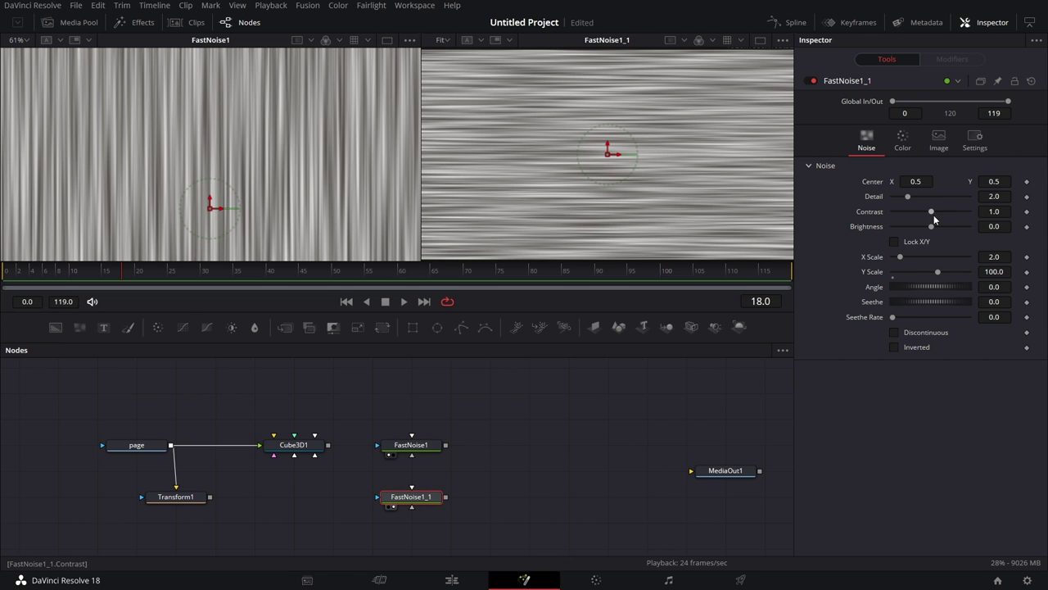
drag(932, 212, 936, 212)
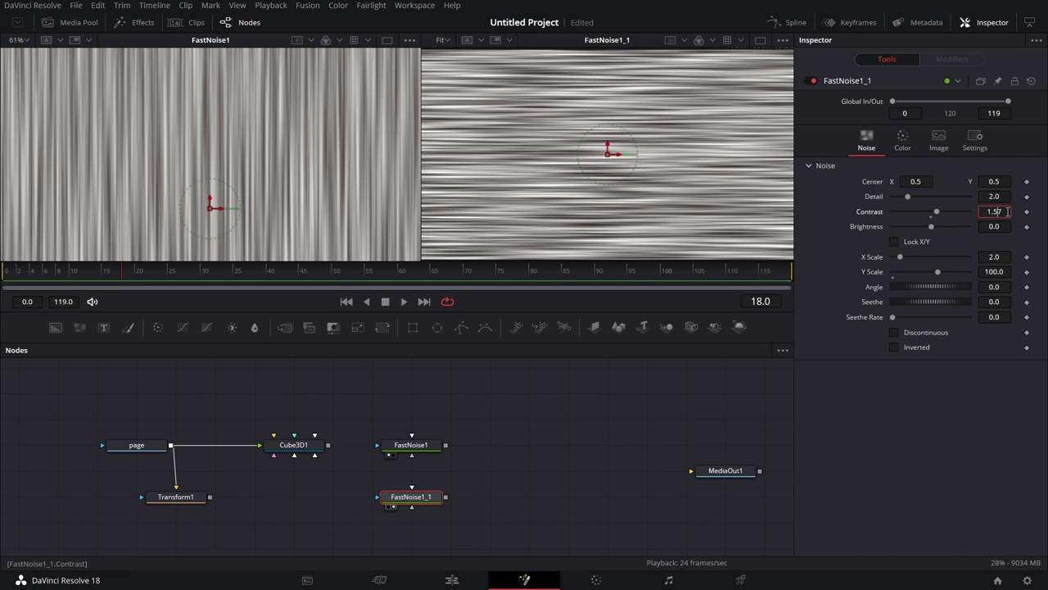
key(Tab)
- Rename the horizontally streaked noise node FastNoise1_1 to "horiz"
click(432, 492)
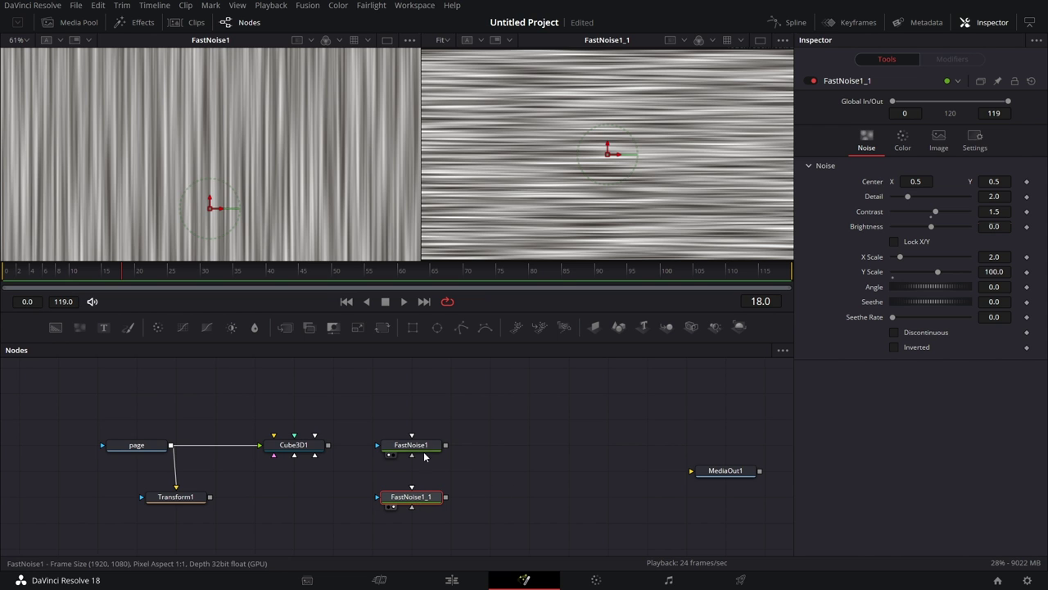
right_click(425, 499)
click(485, 390)
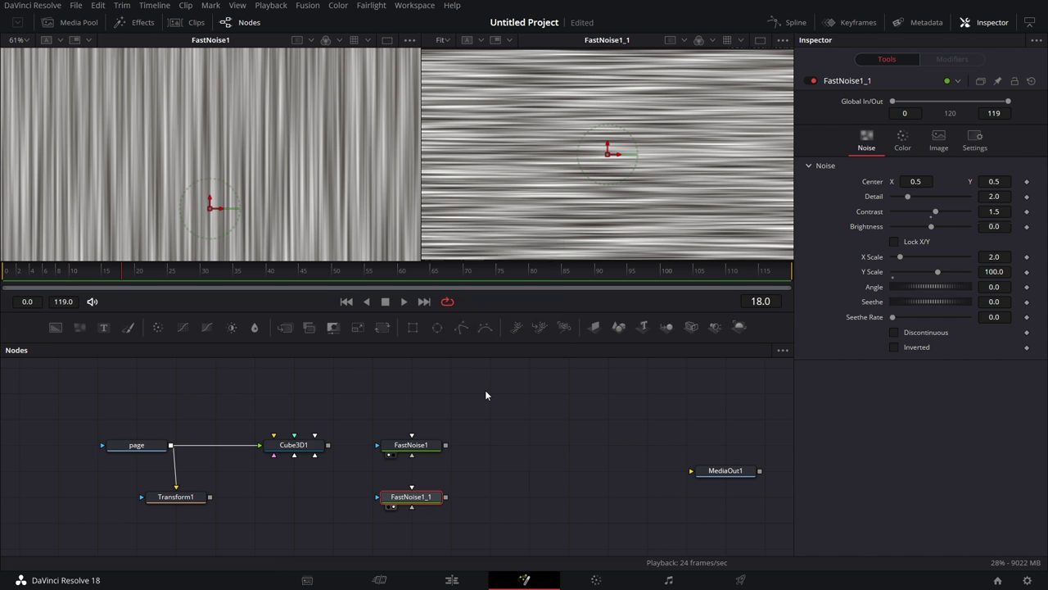
text(horiz)
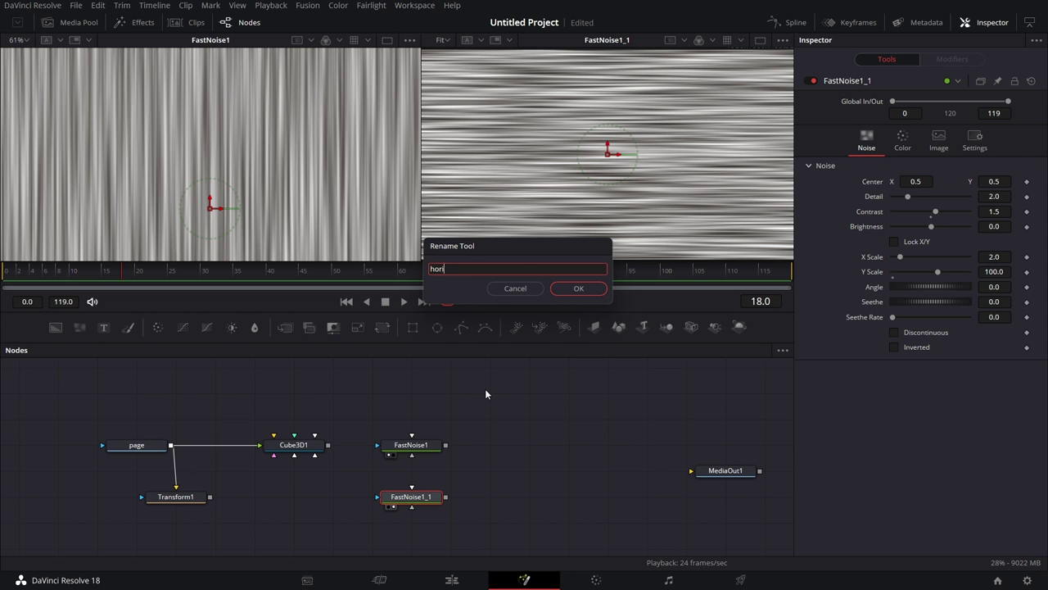
key(Return)
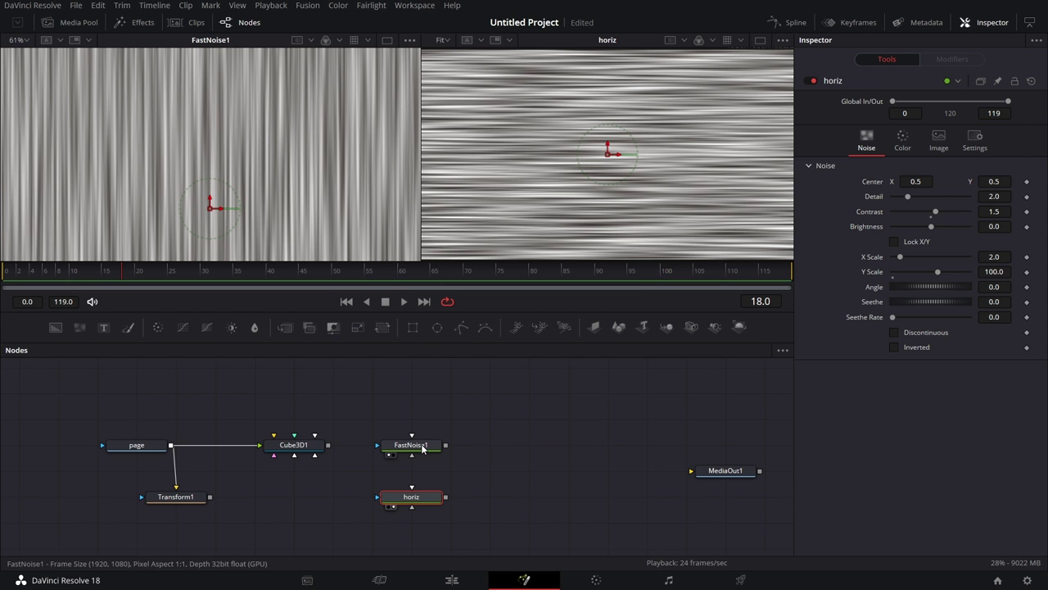
- Rename the vertically streaked noise node FastNoise1 to "vert"
right_click(421, 449)
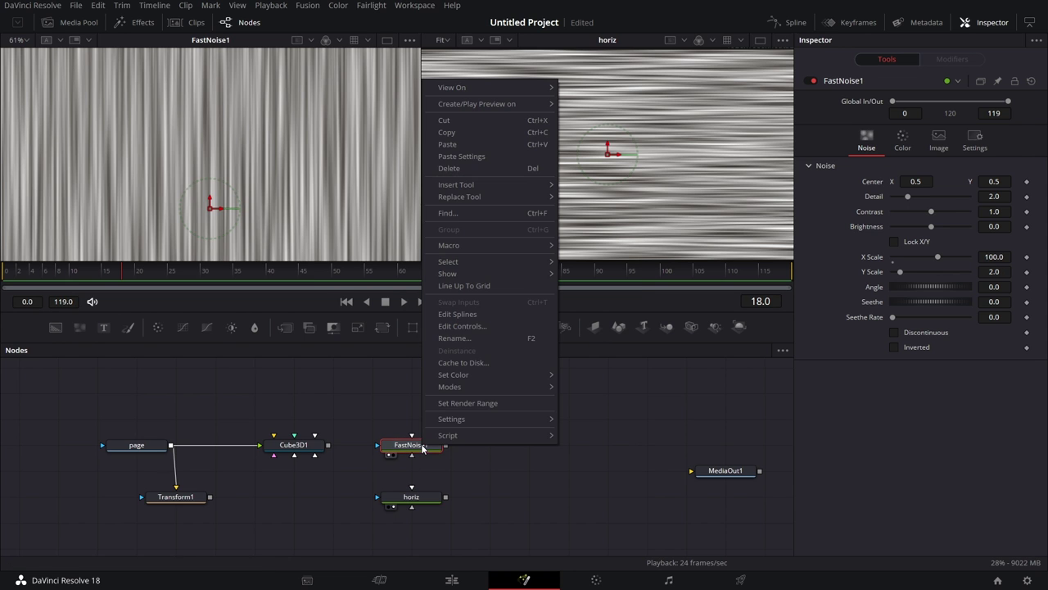
click(486, 338)
text(vert)
key(Return)
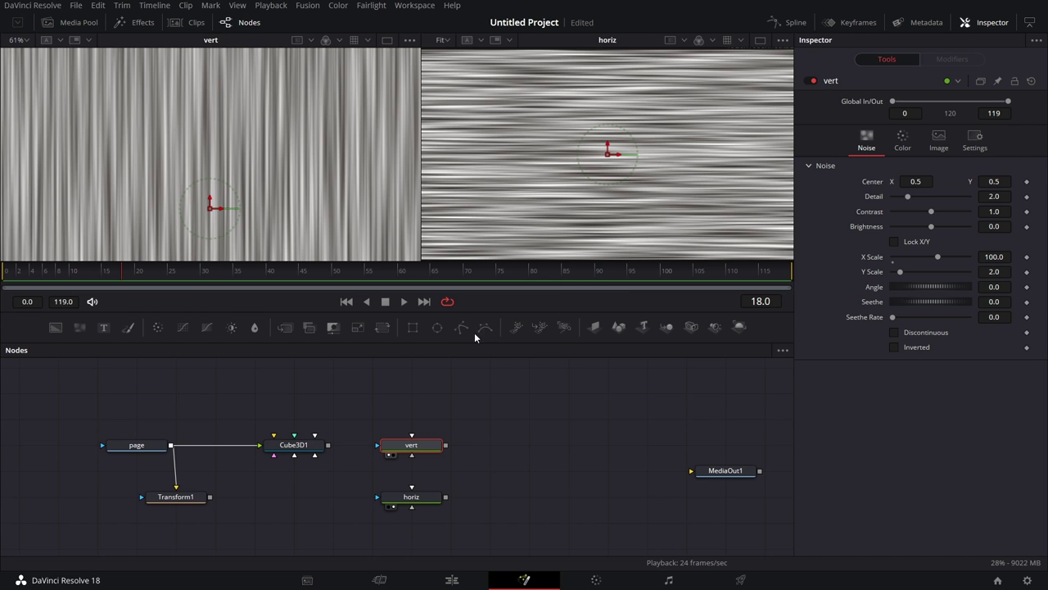
- Move the vert node just below the cube node and the horiz node beside it in the same row
drag(413, 448, 260, 479)
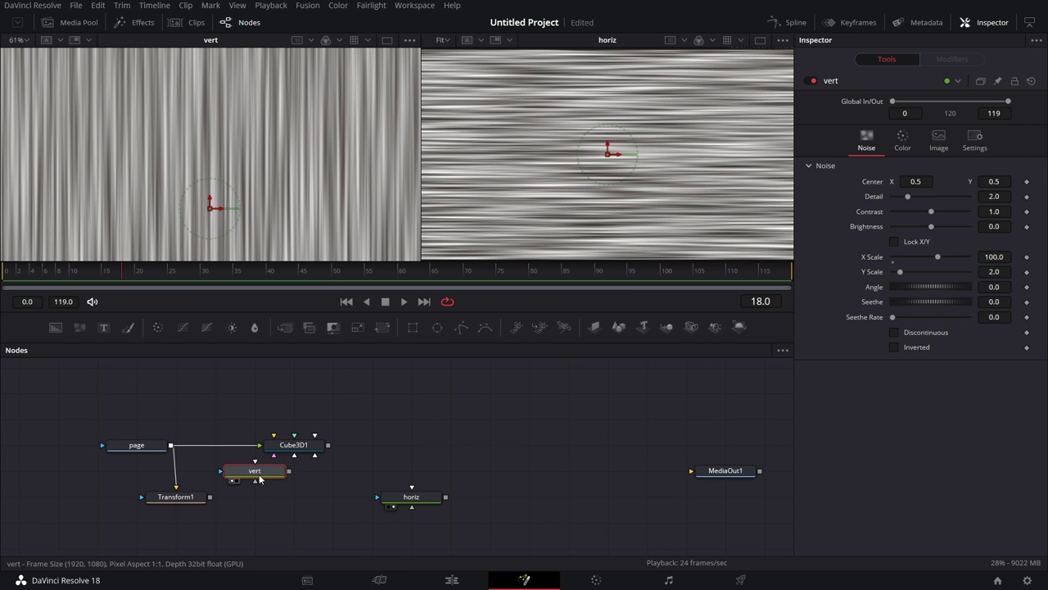
drag(417, 505, 379, 481)
click(379, 480)
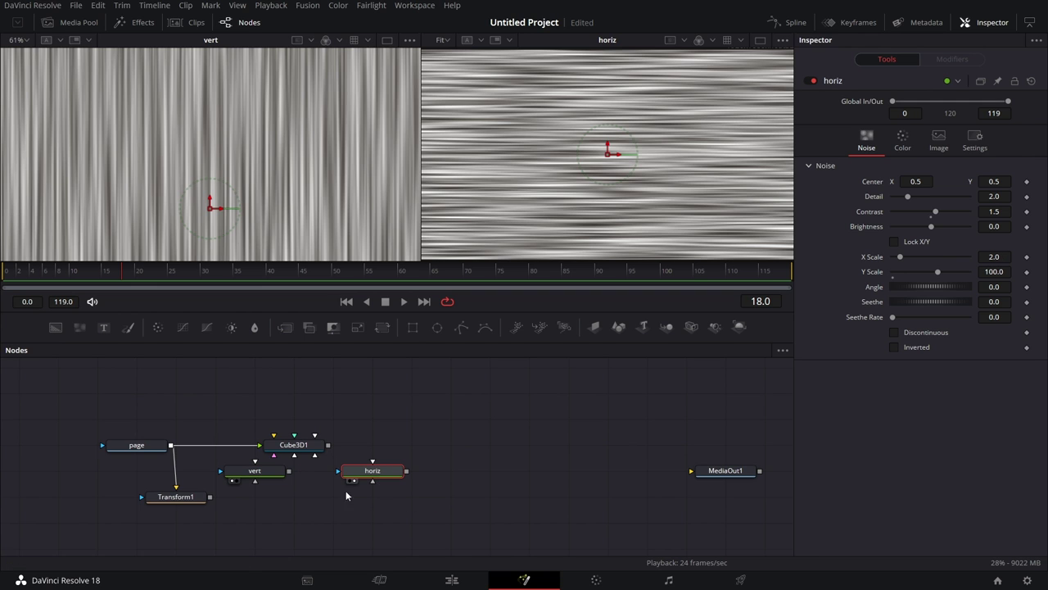
- Connect the vert noise to the right and left face inputs of Cube3D1
drag(289, 473, 299, 448)
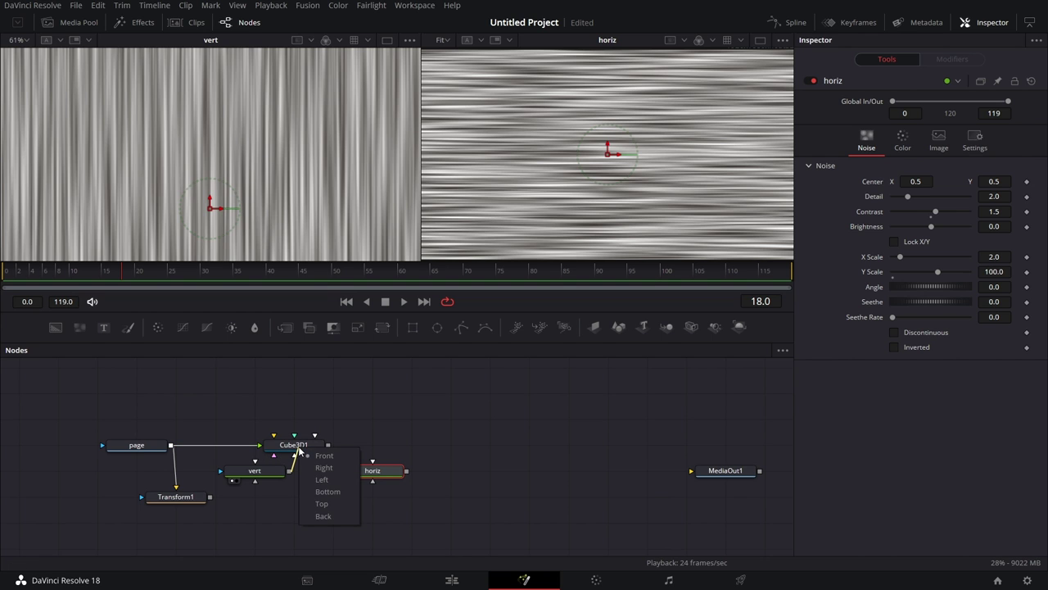
click(323, 478)
drag(291, 475, 307, 447)
click(320, 480)
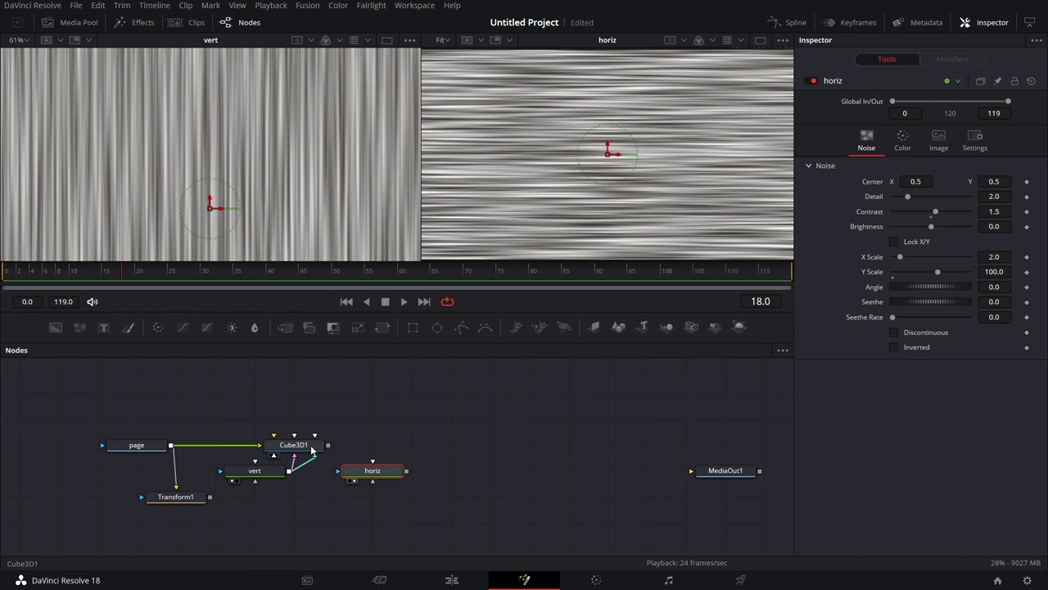
- Duplicate the Cube3D1 node and place the copy below the vert node
click(310, 446)
right_click(311, 447)
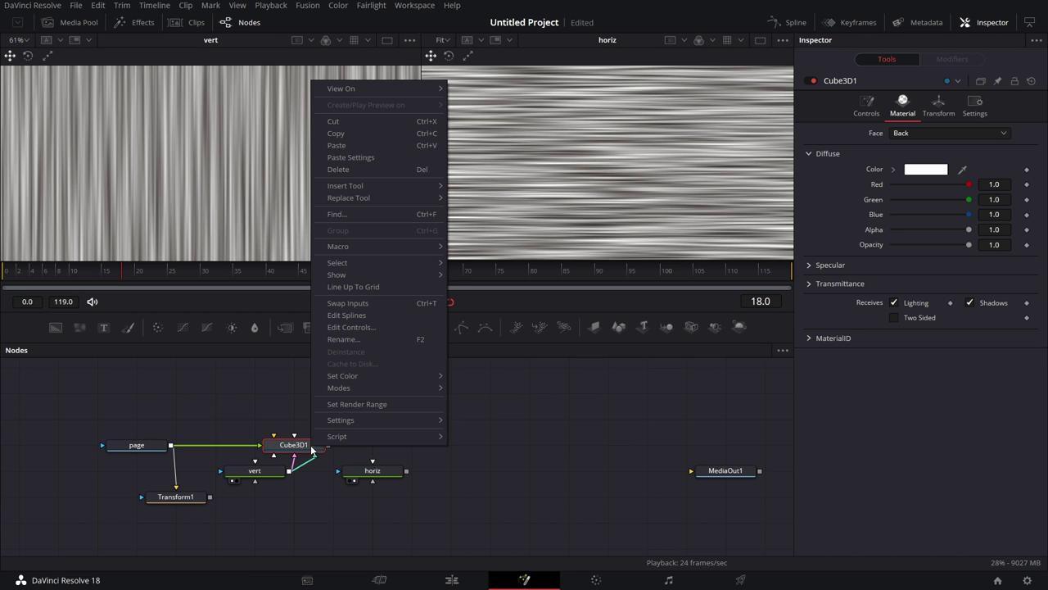
click(362, 131)
click(279, 516)
right_click(278, 519)
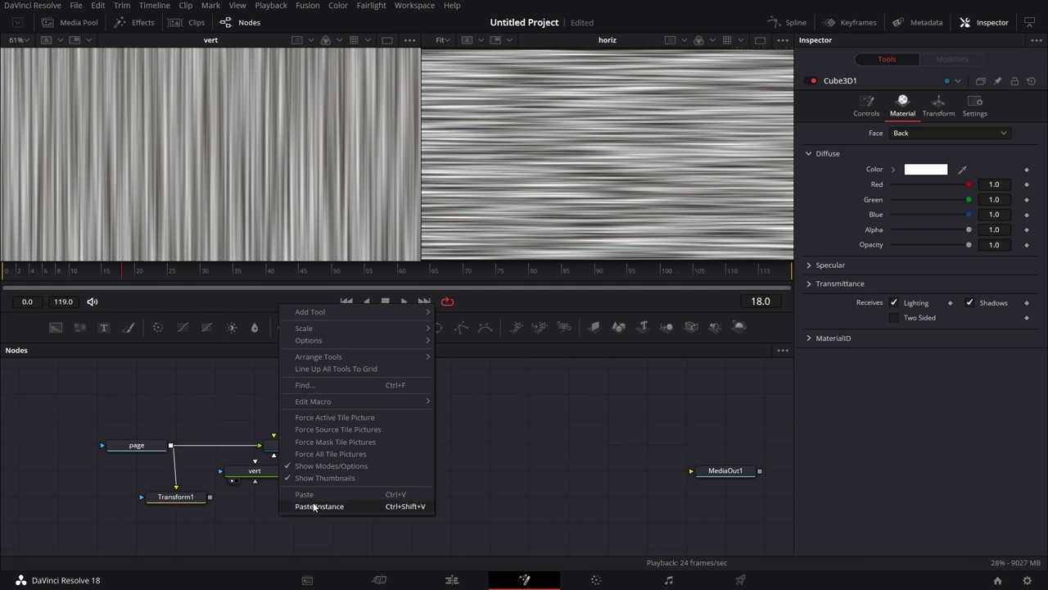
click(327, 495)
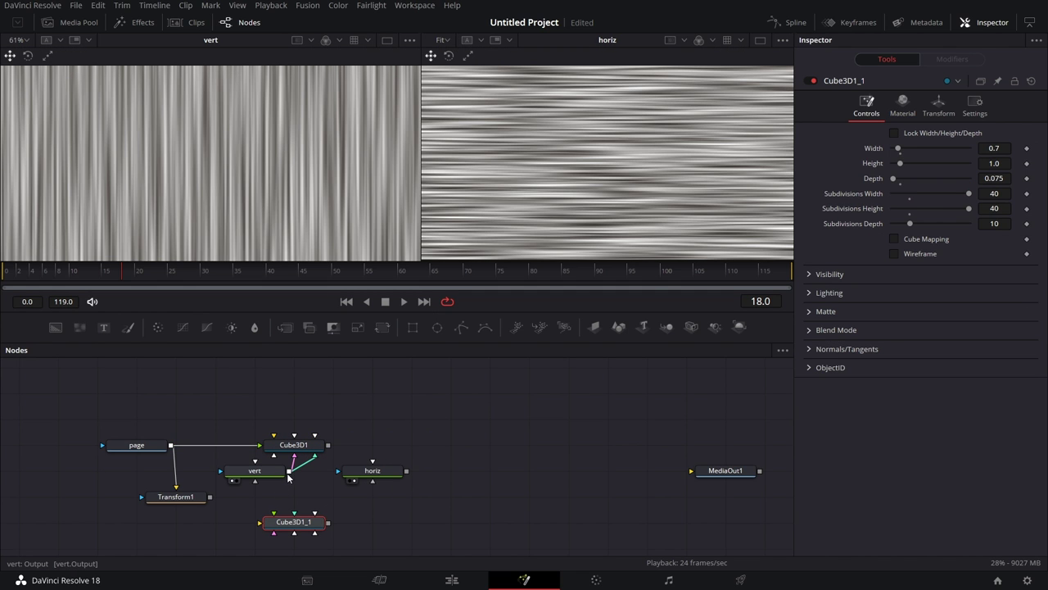
- Connect the vert noise to the right and left face inputs of the copied cube
drag(288, 472, 298, 524)
click(335, 479)
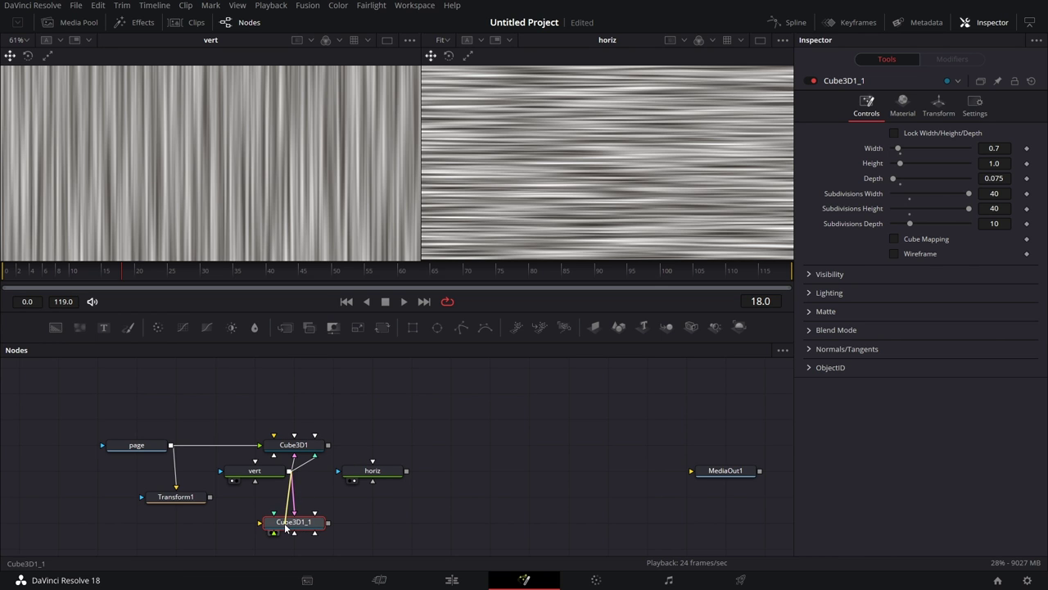
drag(286, 528, 287, 525)
click(325, 481)
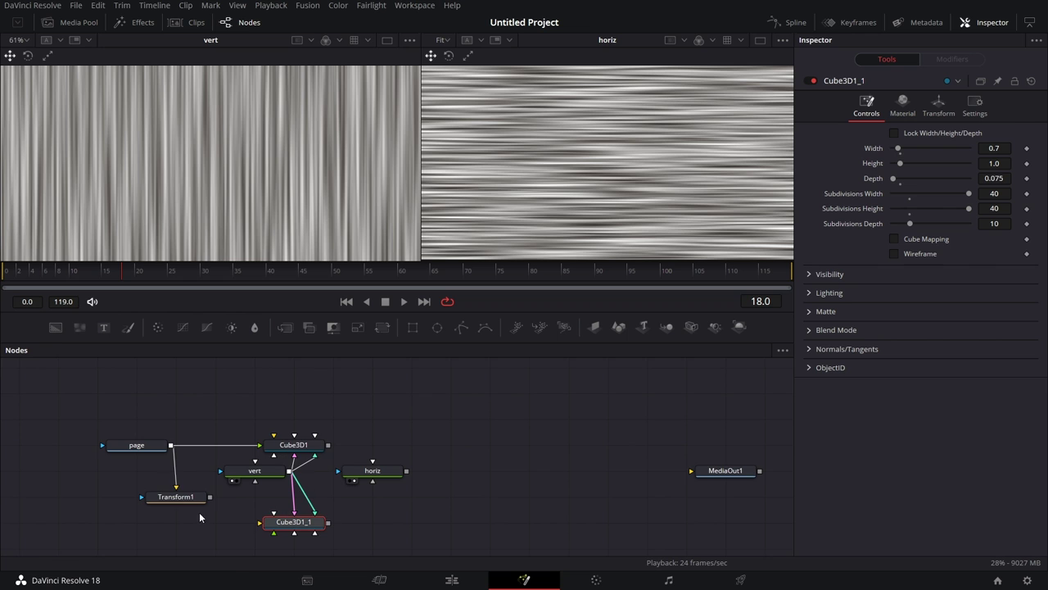
- Line up Transform1 with the copied cube and connect it to the front face, and move the page and Cube3D1 nodes farther up
drag(187, 498, 279, 525)
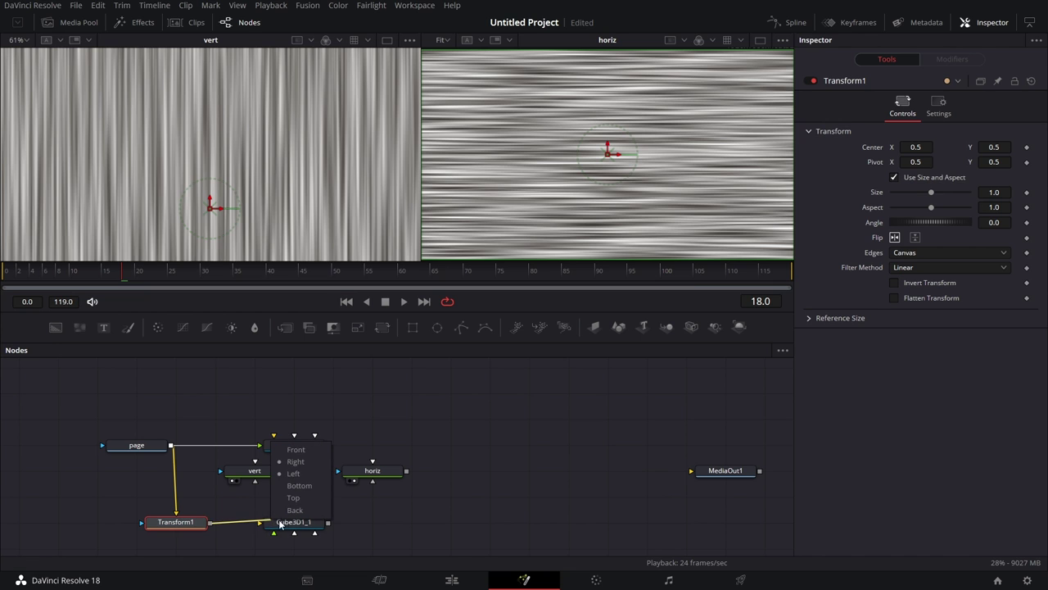
click(294, 449)
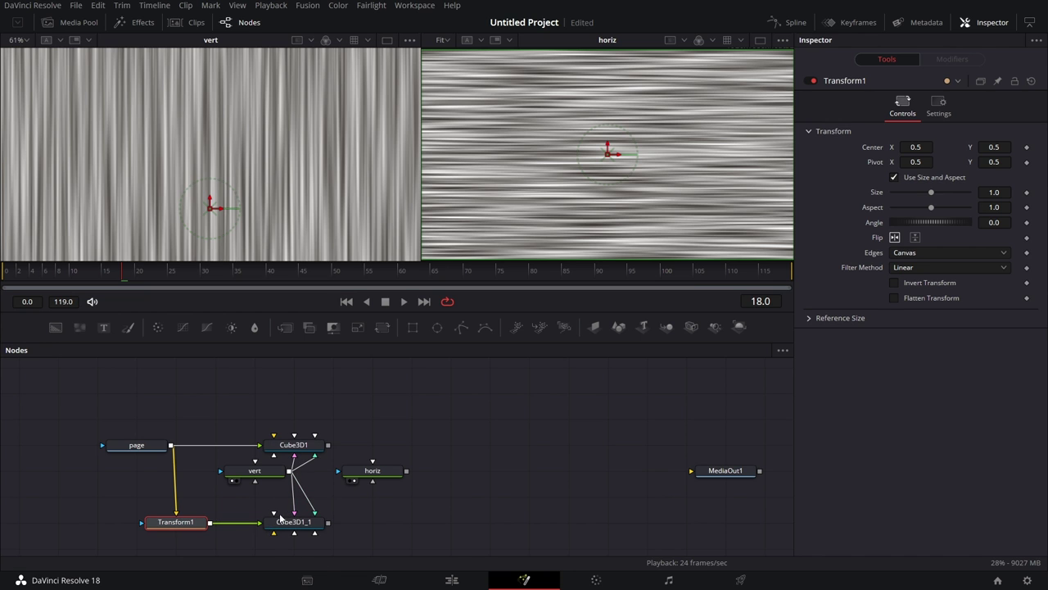
click(255, 470)
drag(105, 412, 295, 420)
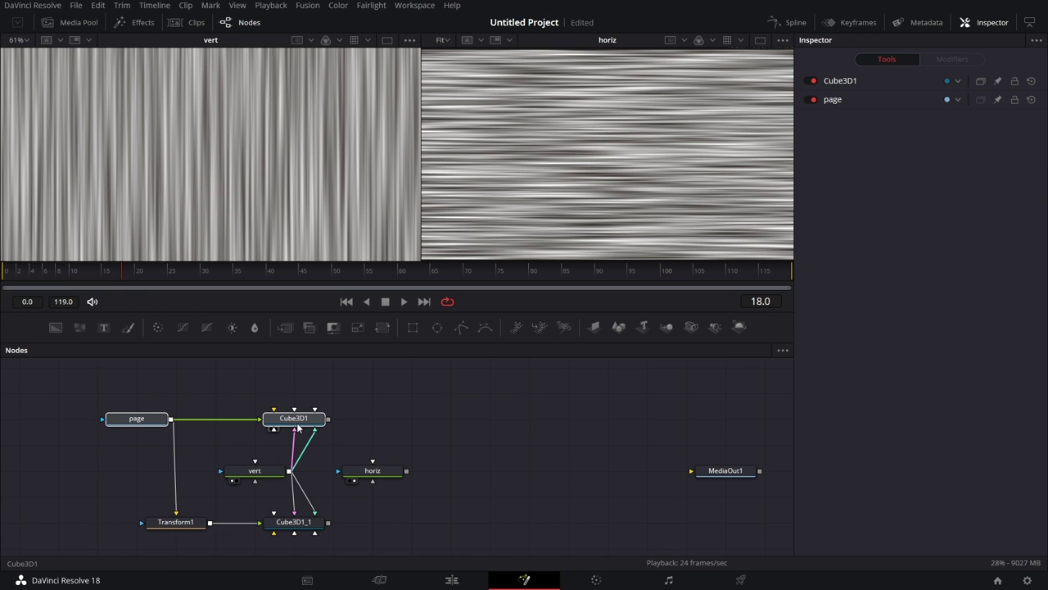
- Connect the horiz noise to the top and bottom face inputs of both Cube3D1 and the copied cube
drag(406, 473, 322, 440)
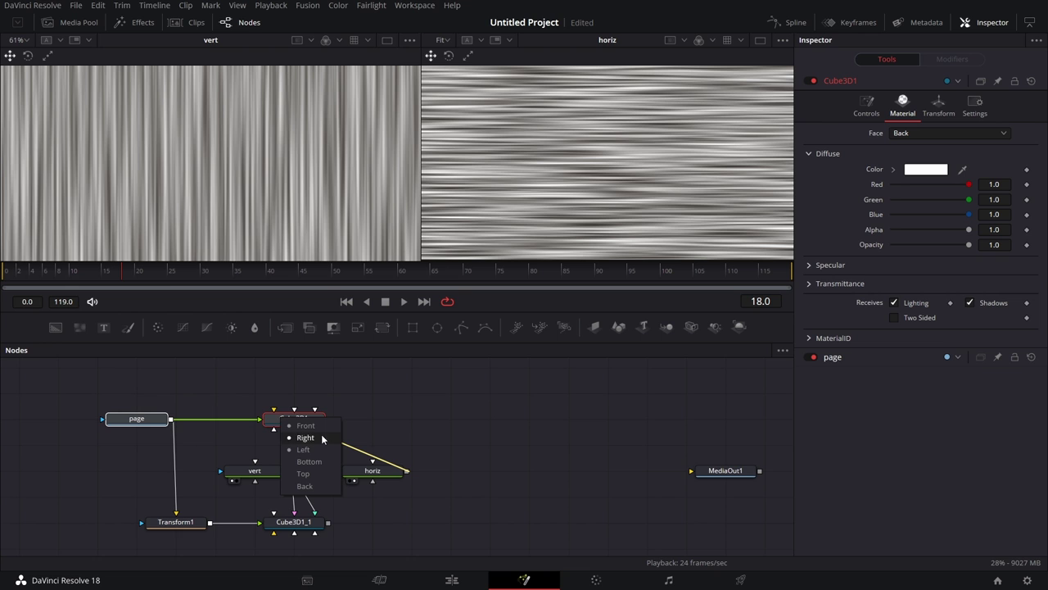
click(316, 474)
drag(373, 463, 348, 473)
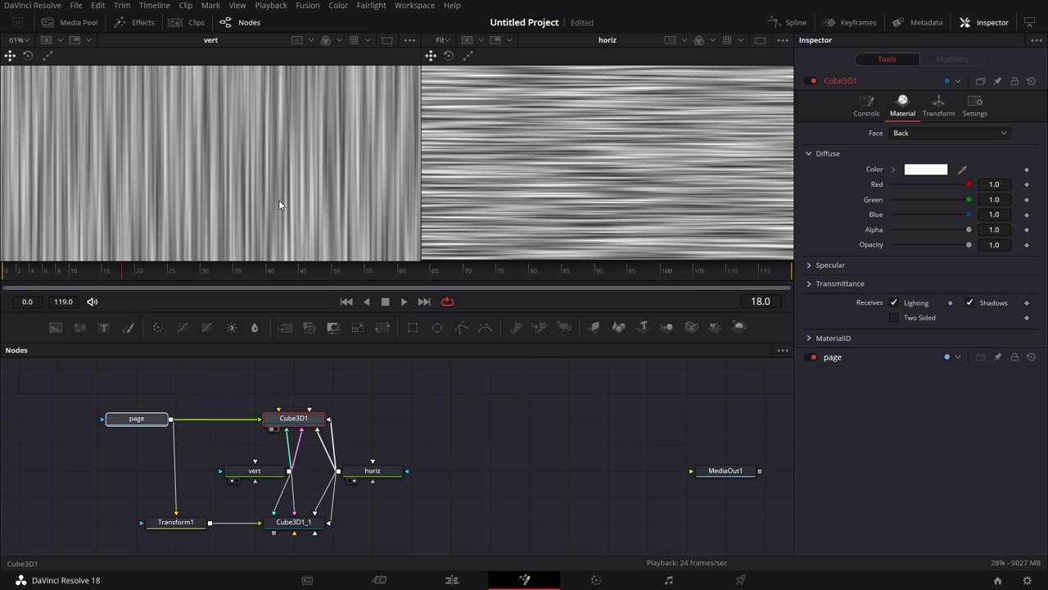
- Show Cube3D1 in one viewer and Cube3D1_1 in the other, and inspect their front and edge textures from an angle
key(1)
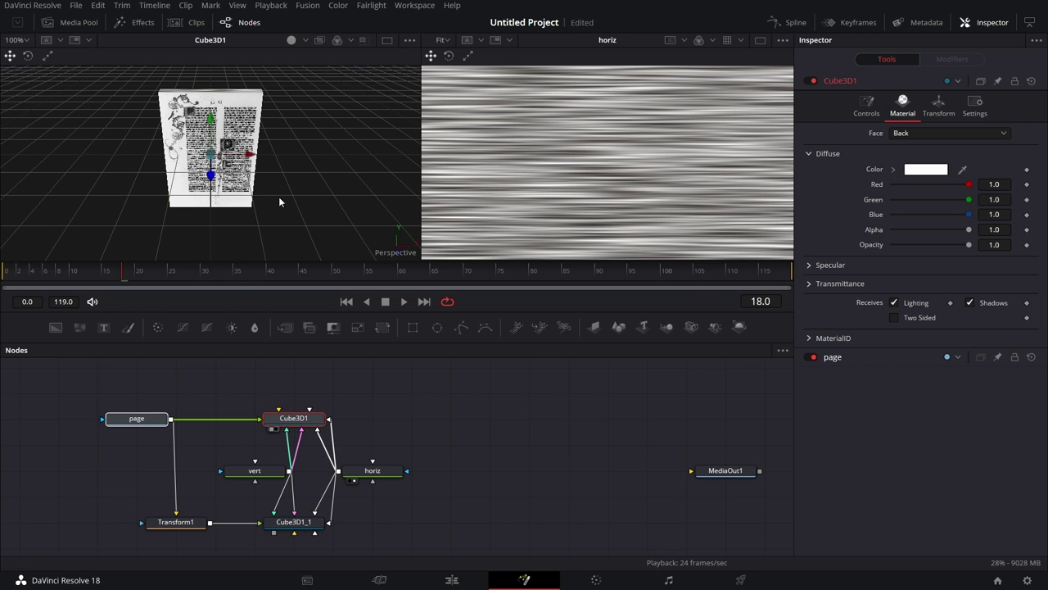
drag(317, 518, 605, 225)
drag(282, 178, 248, 123)
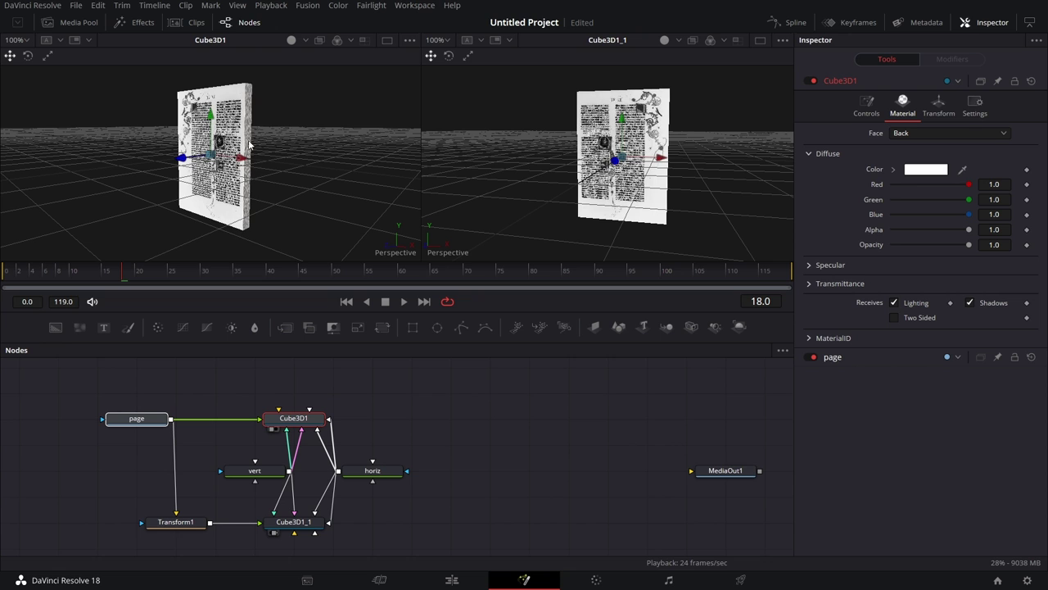
- Copy only the Cube3D1 node and paste the duplicate into empty space above and beyond the horiz node
right_click(303, 424)
click(561, 411)
click(562, 409)
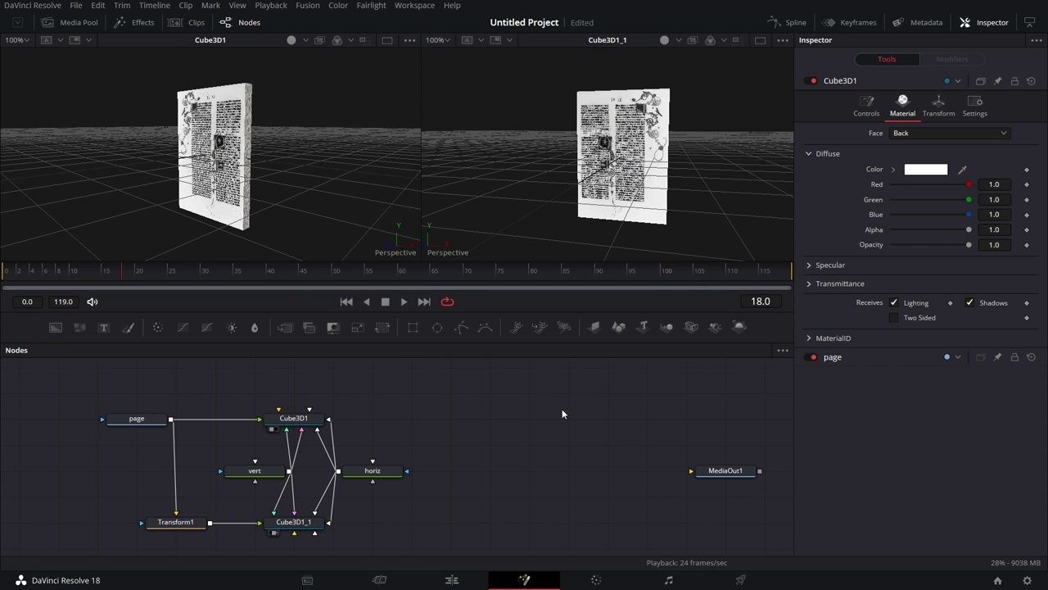
right_click(306, 415)
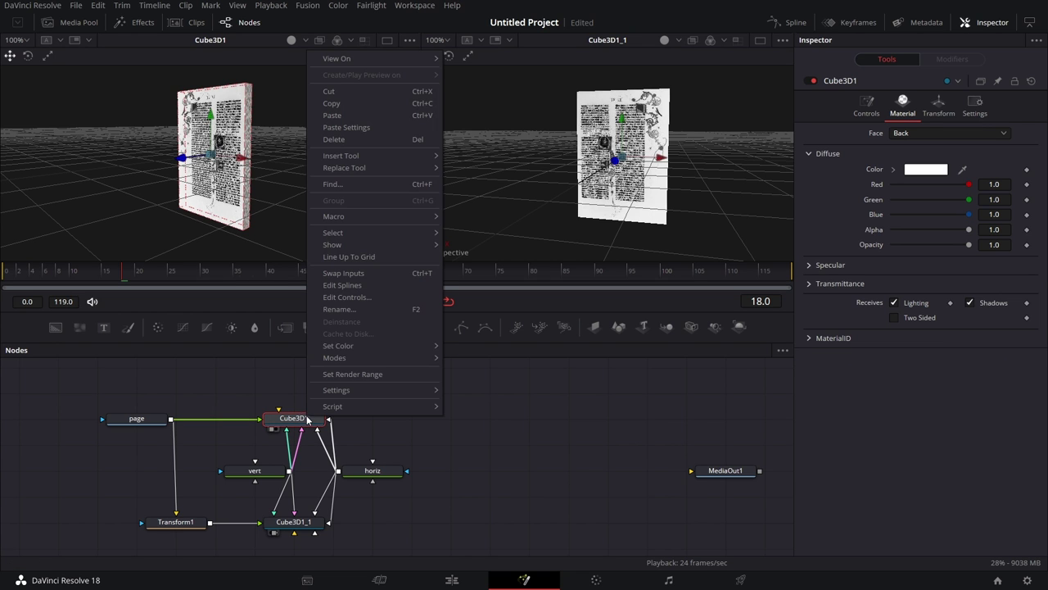
click(358, 103)
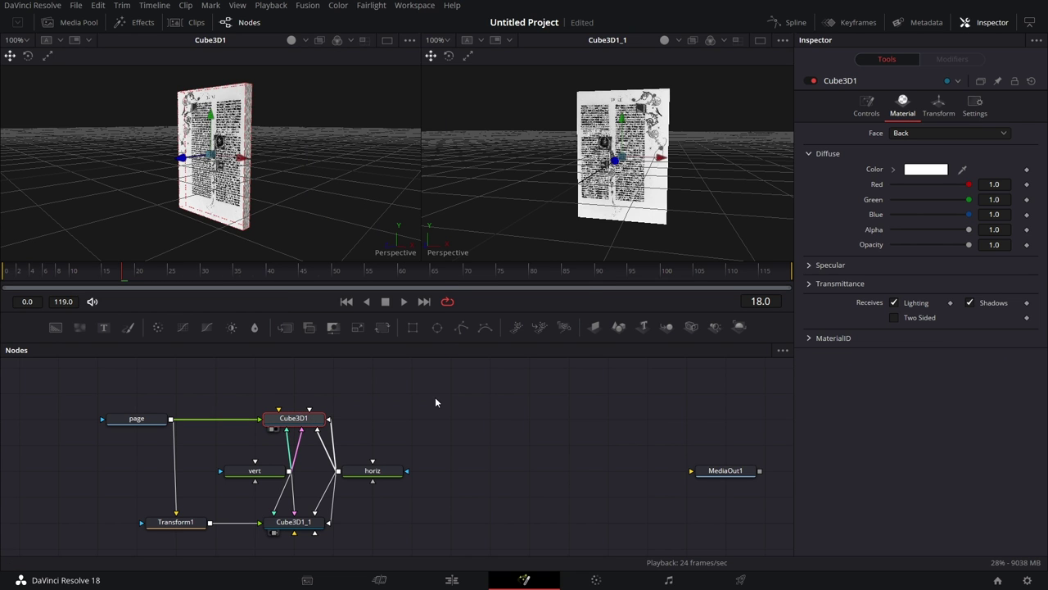
right_click(435, 397)
click(479, 386)
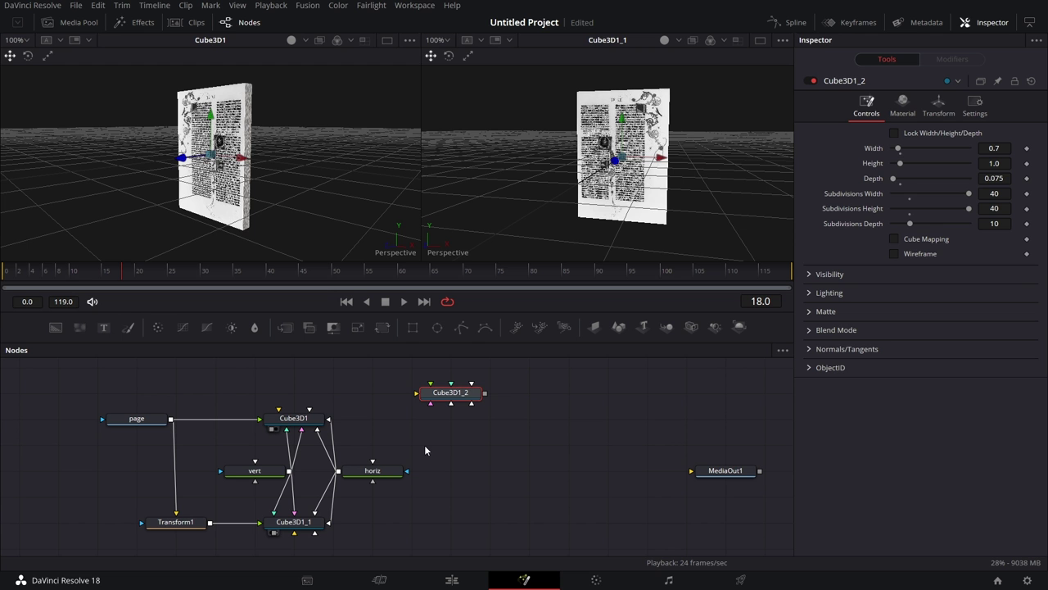
- Add a Merge3D node between horiz and MediaOut1, and move horiz right beside vert
drag(667, 326, 481, 461)
drag(394, 475, 365, 476)
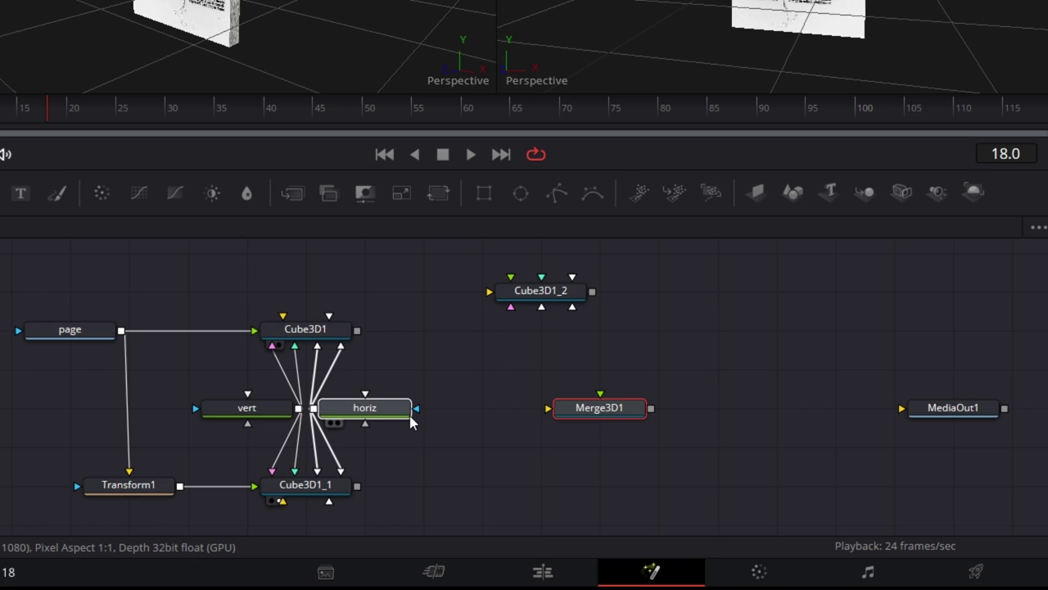
click(372, 407)
- Connect Cube3D1 and the pasted Cube3D1_2 to Merge3D1, and place Cube3D1_2 directly above the merge
drag(357, 330, 573, 410)
drag(592, 292, 601, 405)
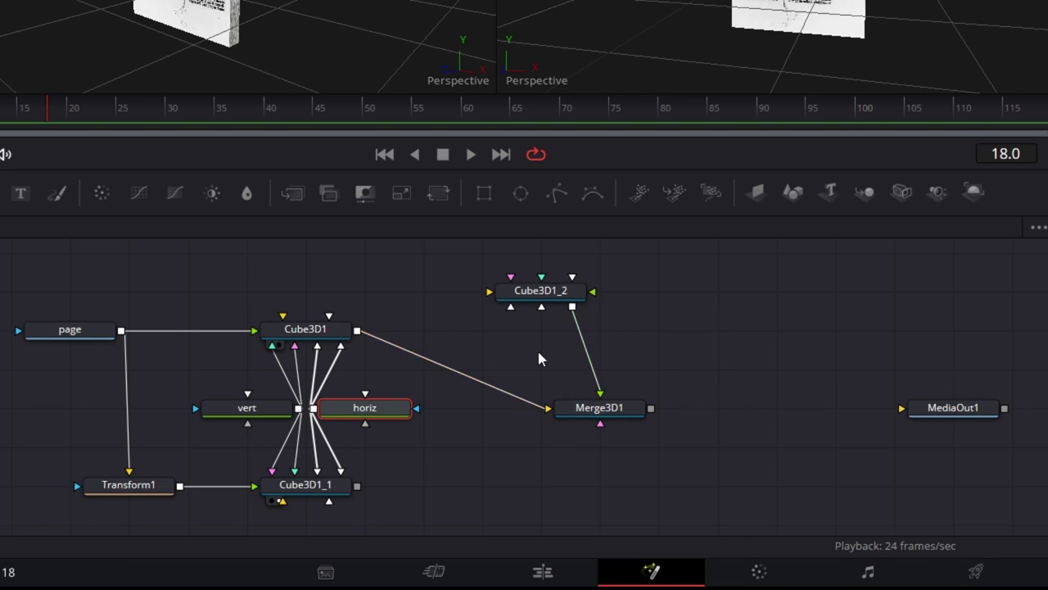
drag(558, 293, 618, 332)
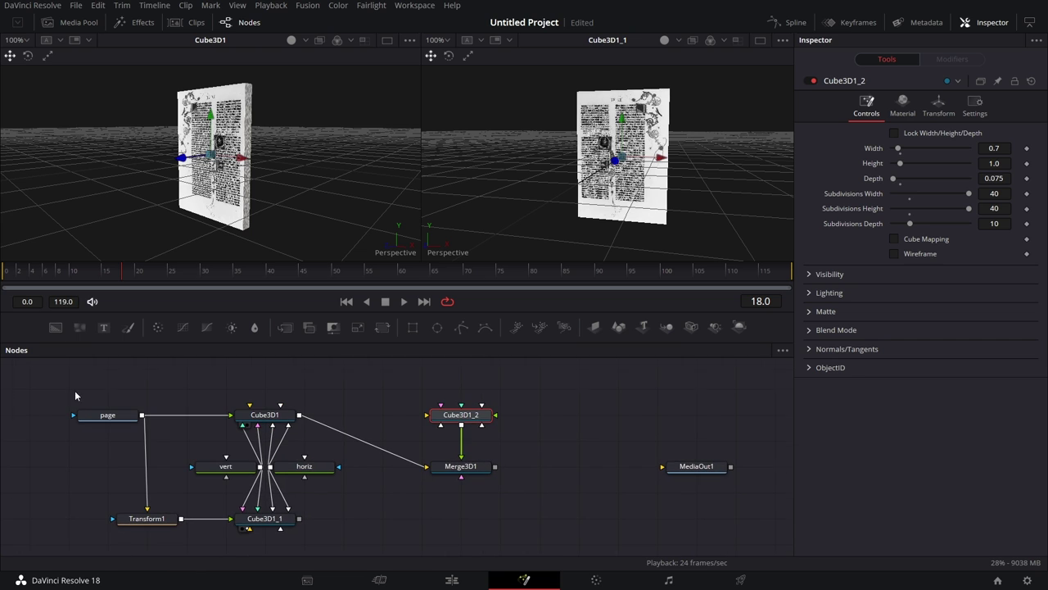
- Add a Background node near the upper side of Cube3D1_2 and set its type to Gradient
drag(103, 328, 121, 345)
drag(545, 402, 553, 400)
click(940, 168)
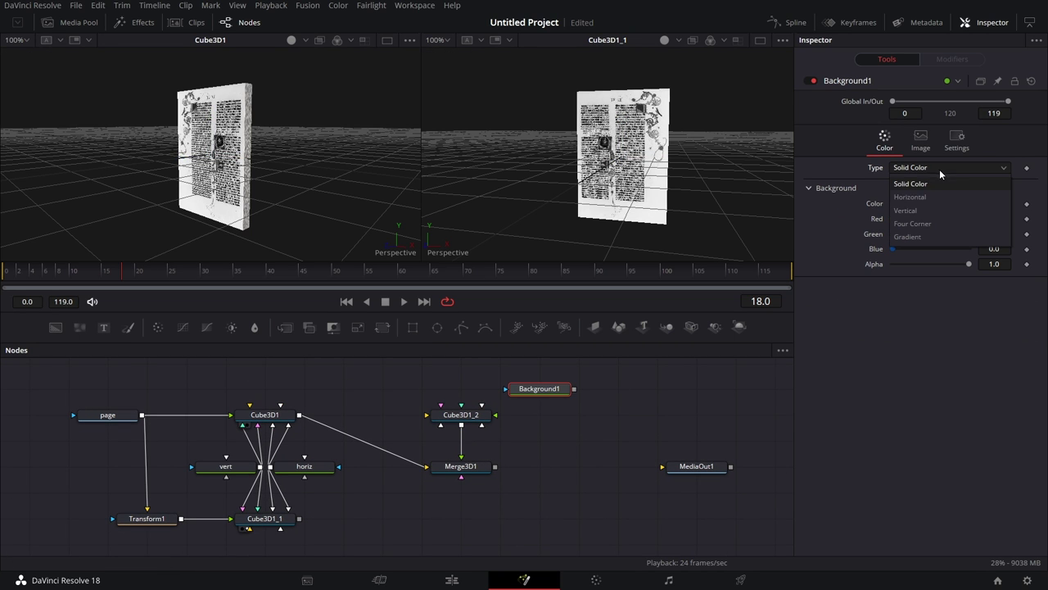
click(925, 237)
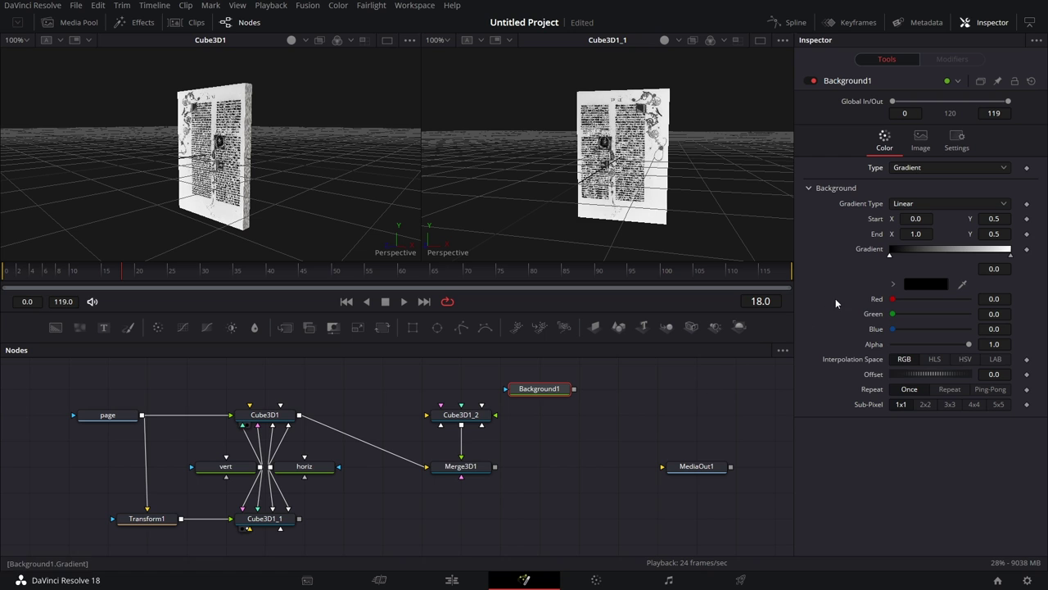
- Show Background1 in the first viewer and set the gradient's start colour to dark gray #3f3f3f
key(1)
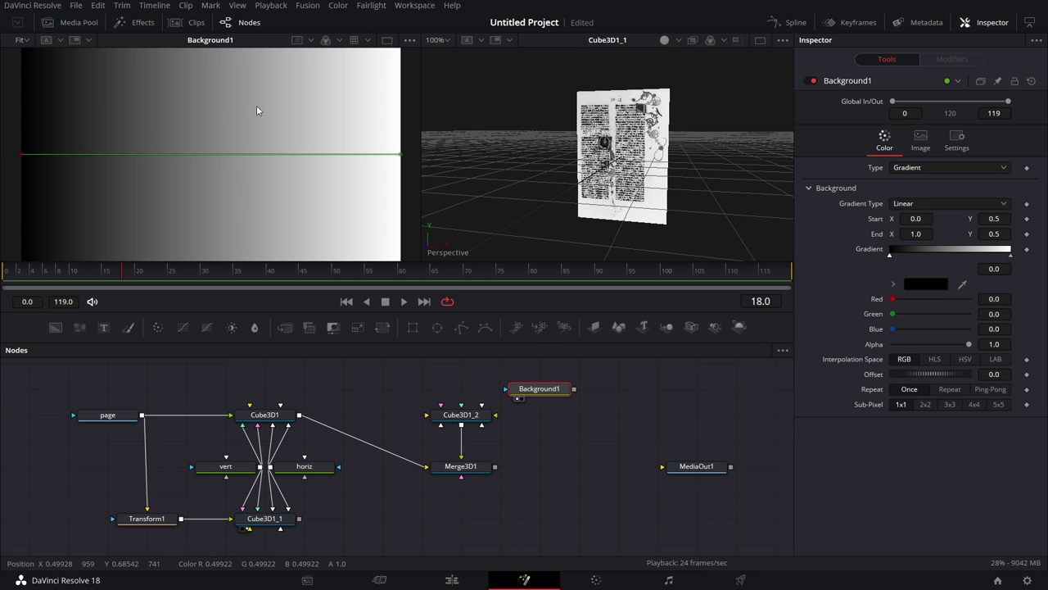
click(927, 286)
click(656, 280)
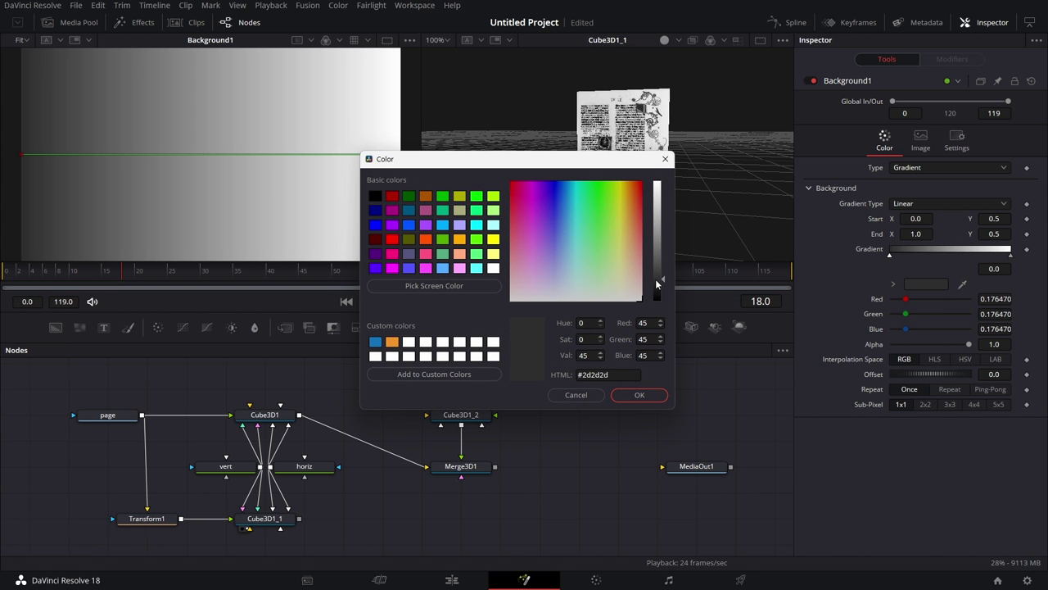
click(657, 271)
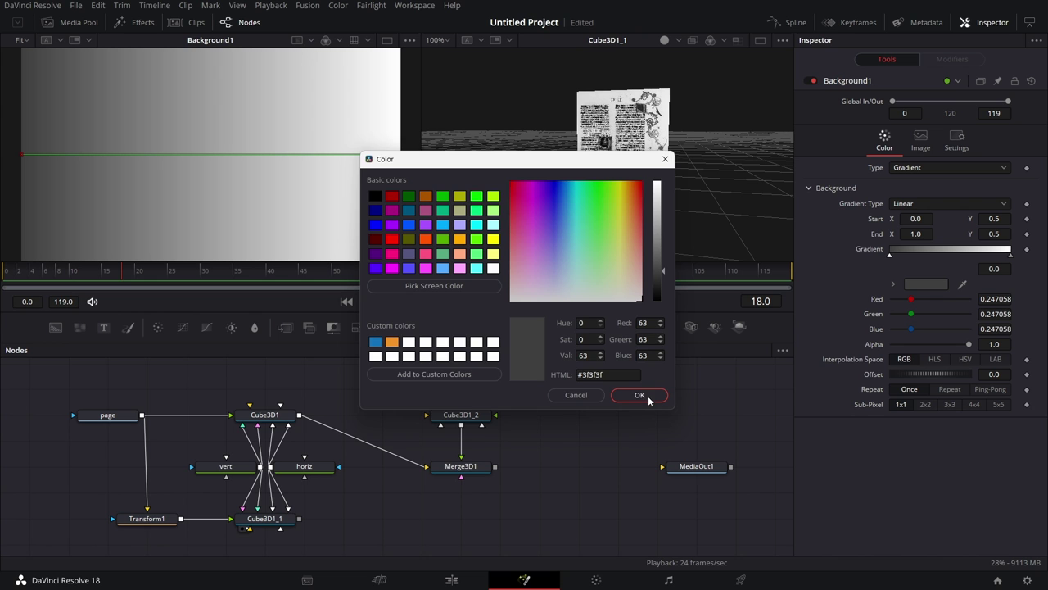
click(646, 395)
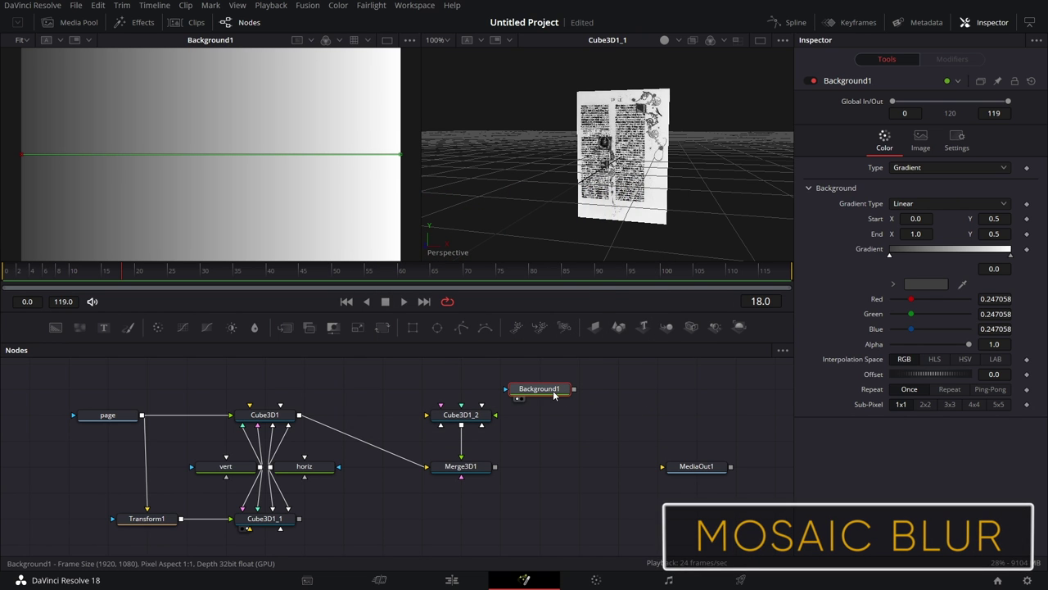
- Add a Mosaic Blur node after Background1
key(shift+space)
text(cube)
key(BackSpace)
key(BackSpace)
key(BackSpace)
key(BackSpace)
text(moa)
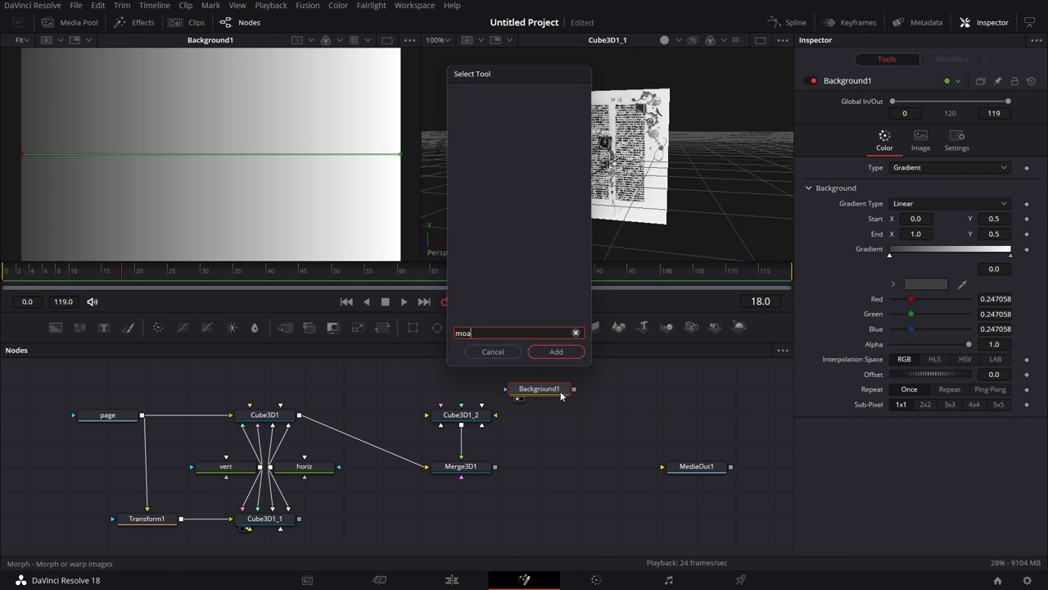
key(BackSpace)
text(sa)
click(533, 118)
click(556, 351)
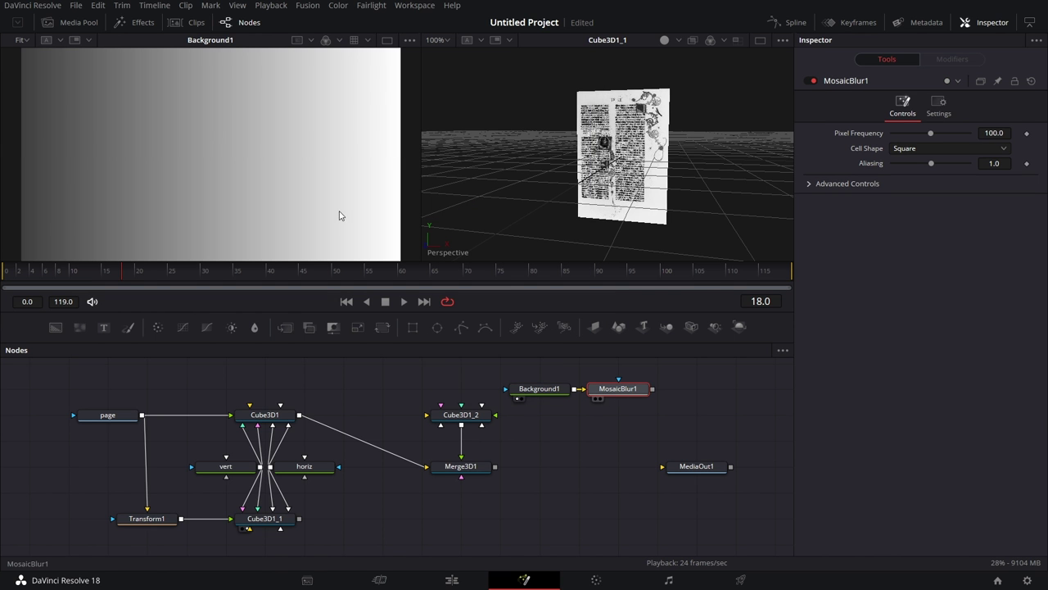
- Set the Mosaic Blur's cell shape to Hexagon and its pixel frequency to 28
click(943, 150)
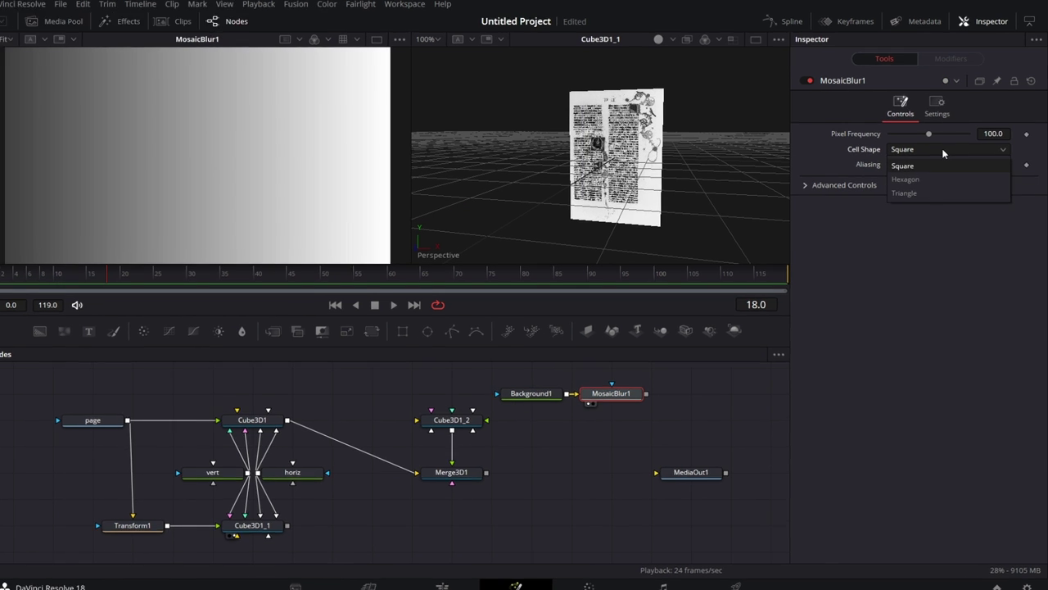
click(905, 179)
drag(928, 135, 915, 138)
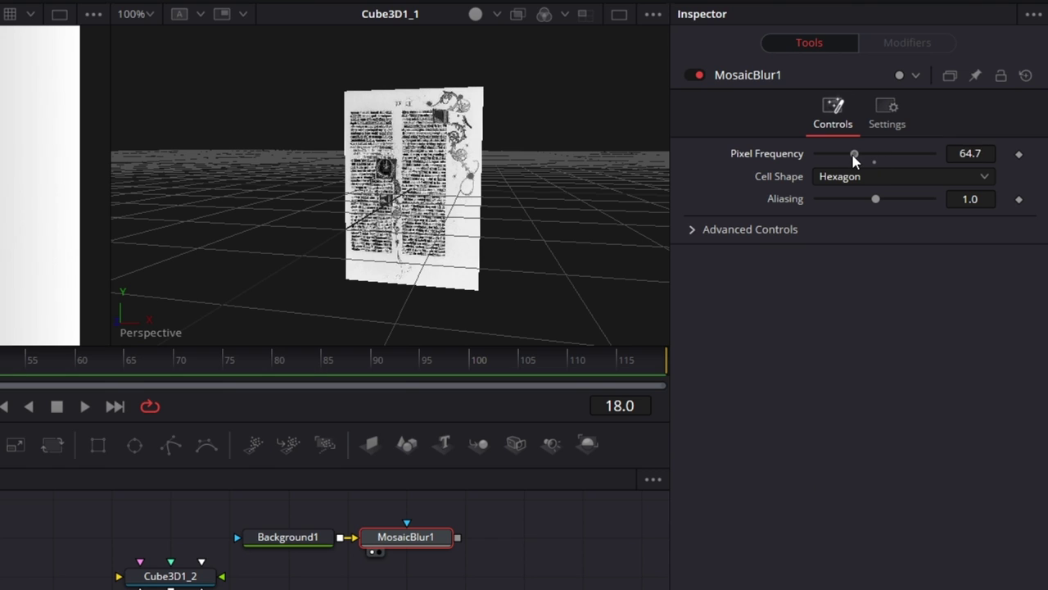
drag(854, 159, 833, 159)
click(983, 153)
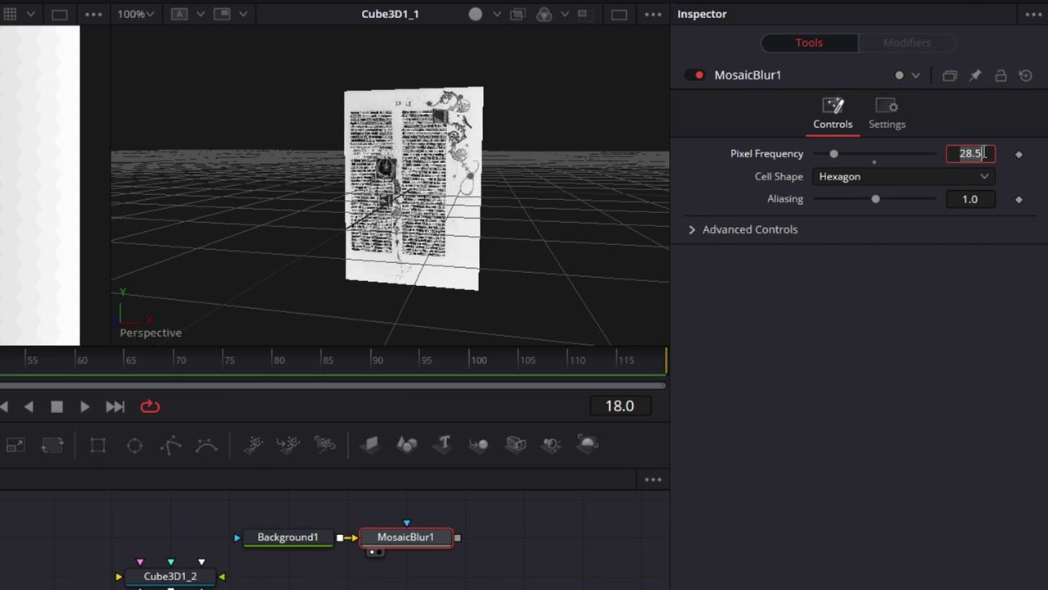
text(28)
key(Tab)
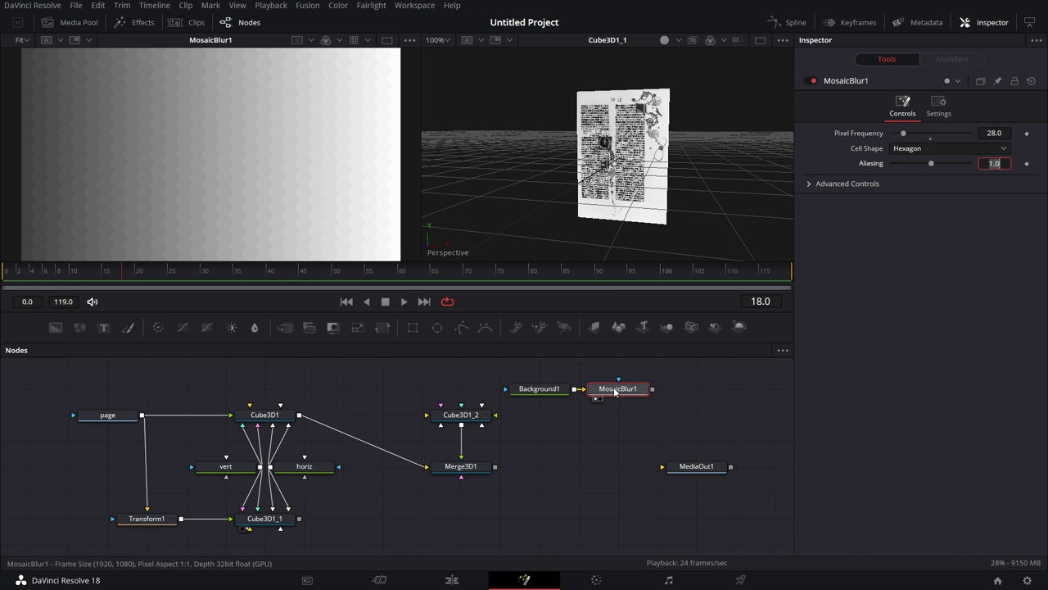
- Add an Edge Detect node after MosaicBlur1
click(615, 392)
key(shift+space)
text(edge)
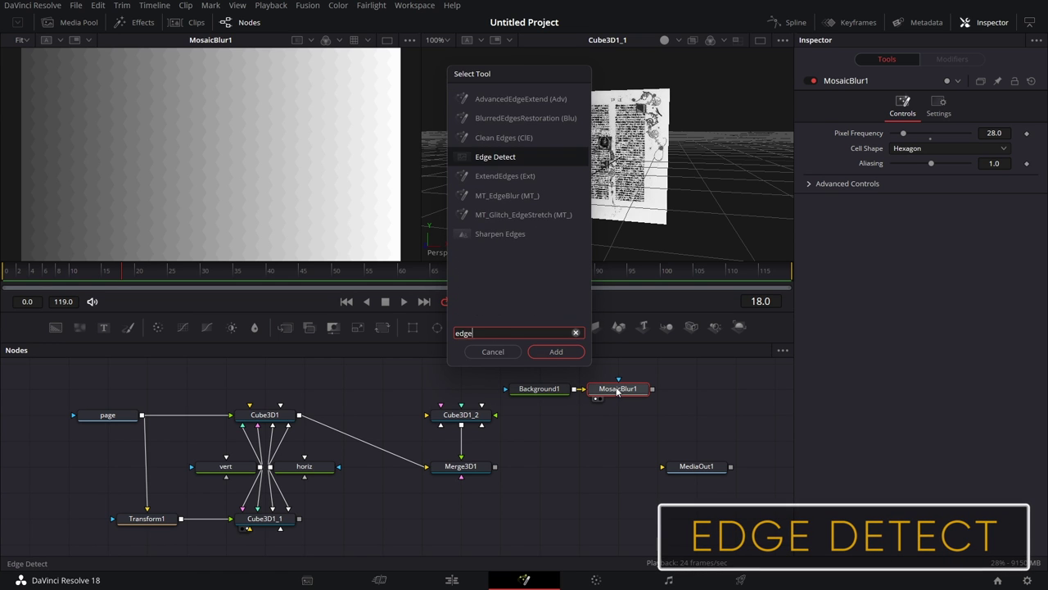
key(Return)
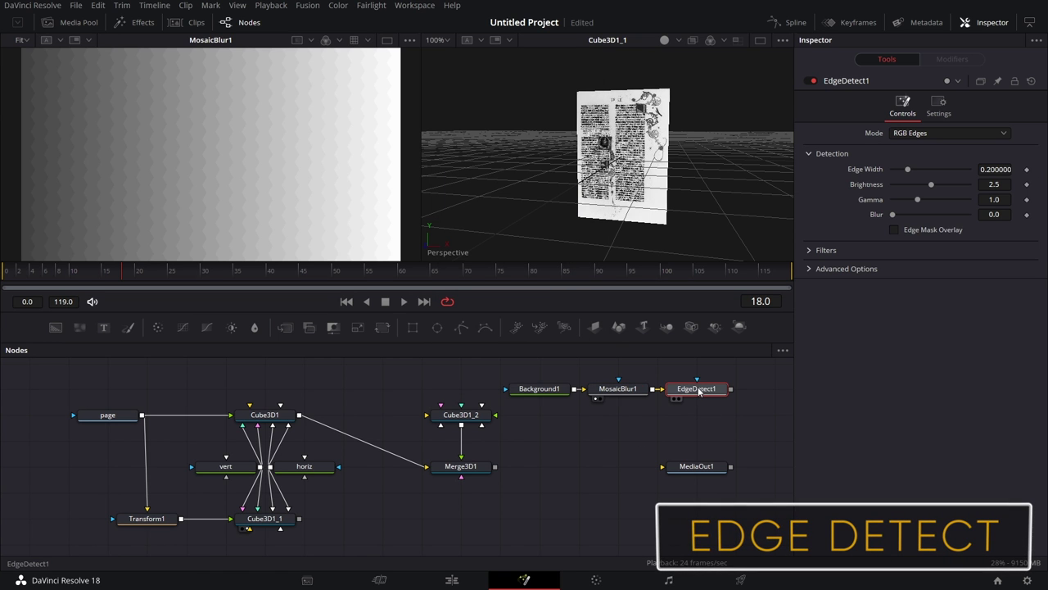
- Show EdgeDetect1 in the first viewer, raise its brightness to about 2.87, and move the node below MosaicBlur1
key(1)
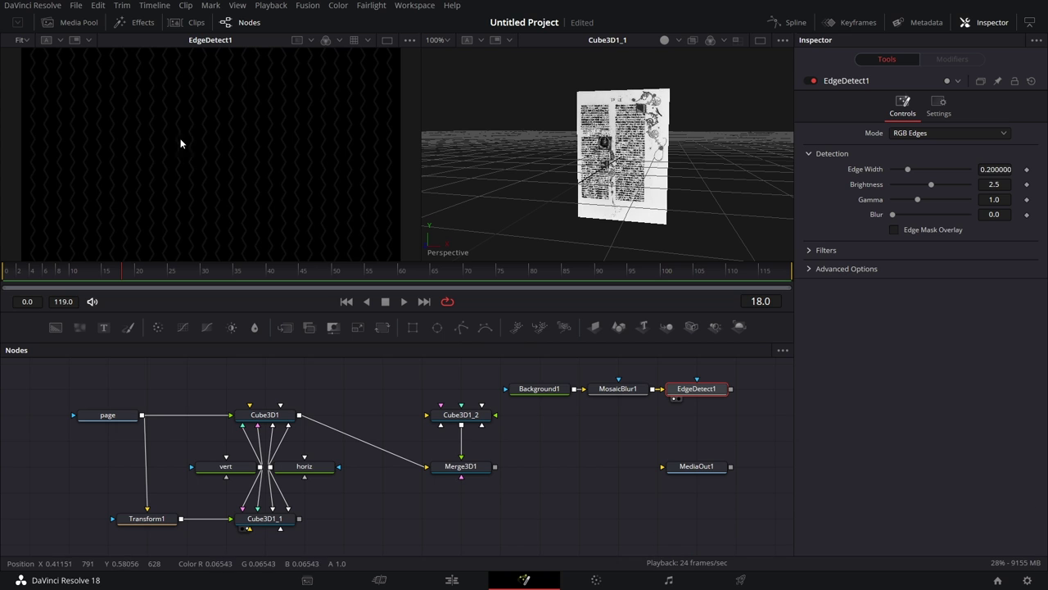
drag(930, 188, 937, 187)
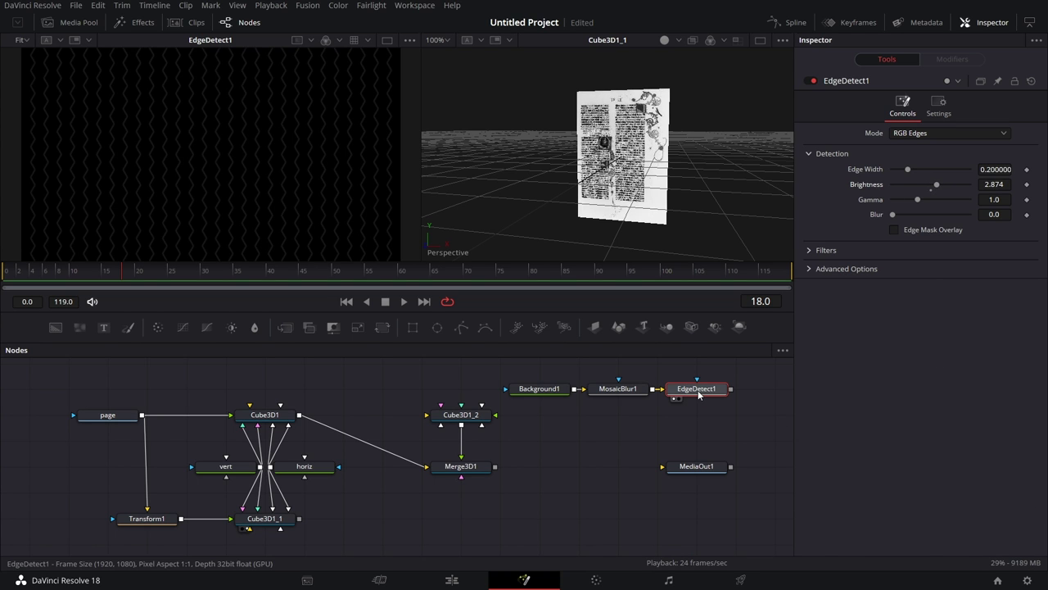
drag(705, 393, 616, 407)
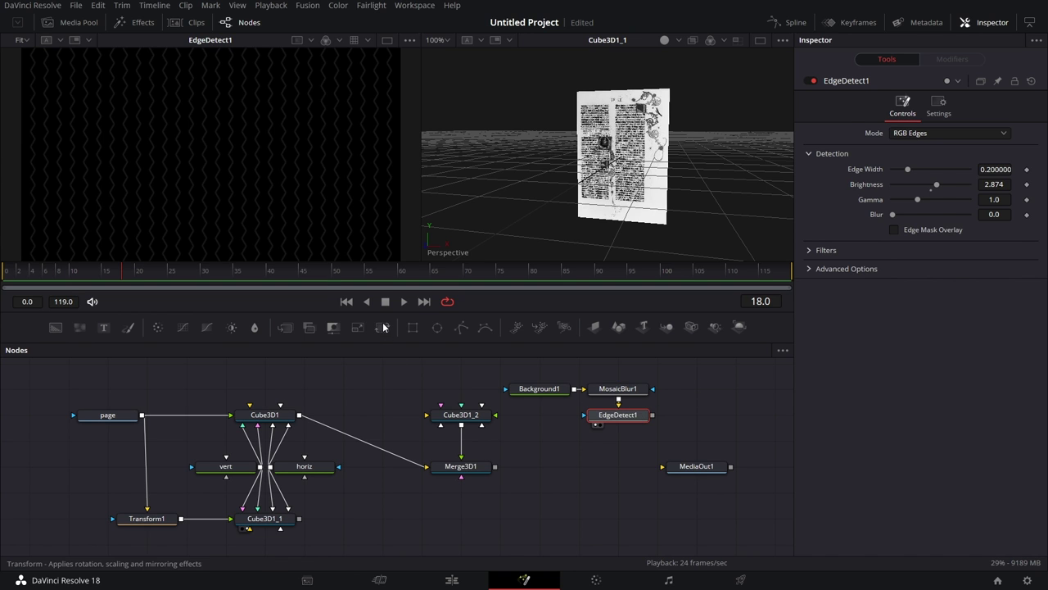
- Add a Transform node after EdgeDetect1, with its angle set to 15 and its edges set to Mirror
click(382, 326)
key(1)
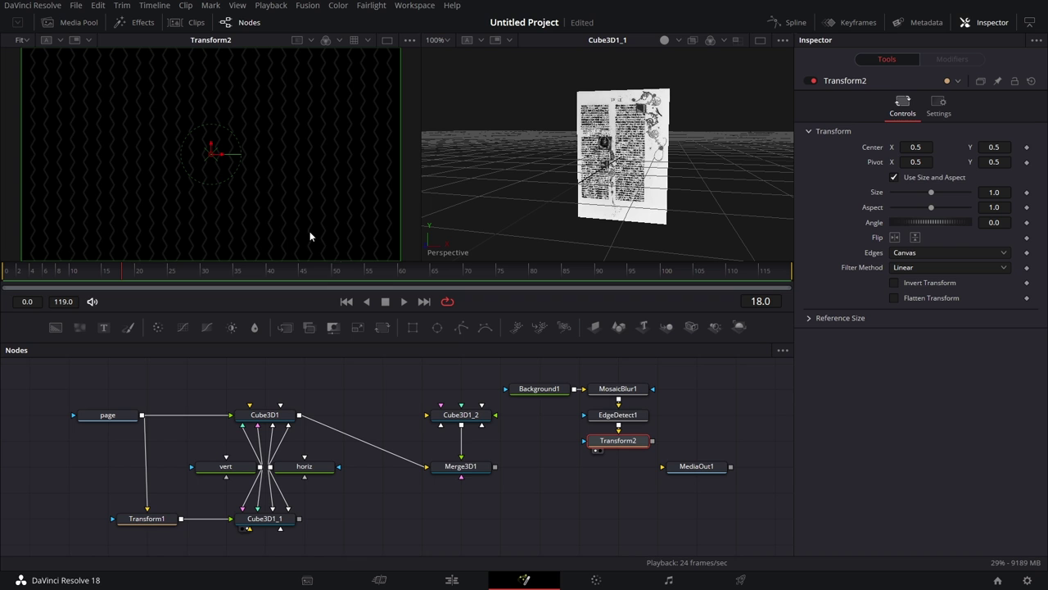
click(1002, 223)
key(Tab)
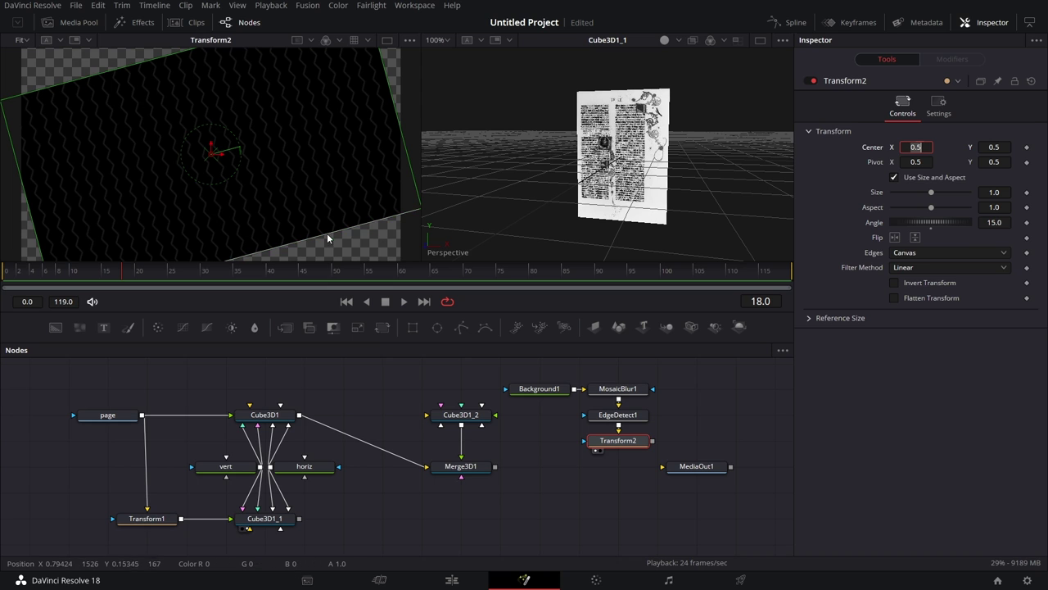
click(933, 256)
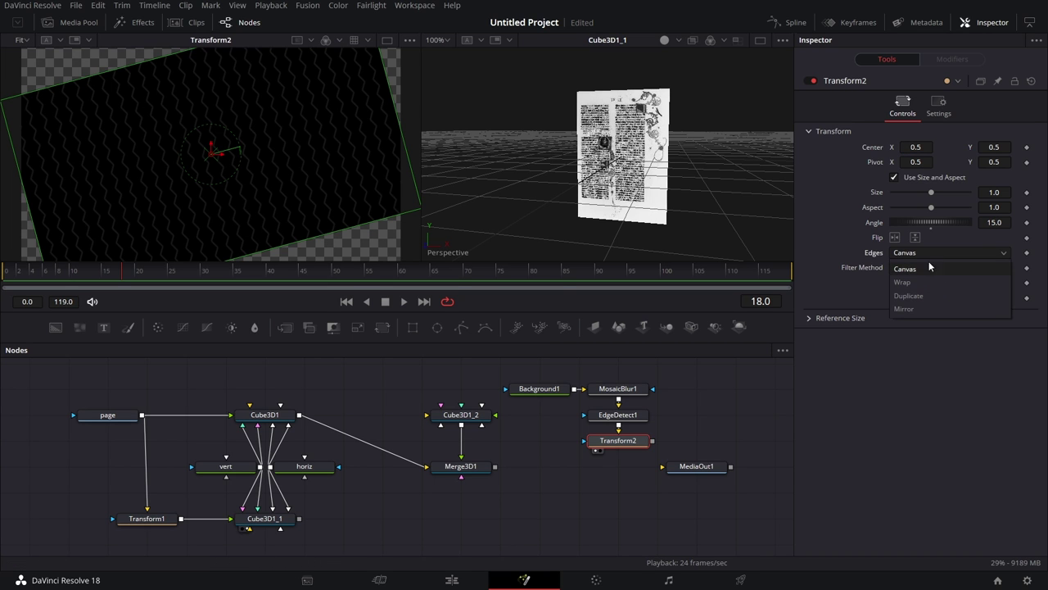
click(913, 309)
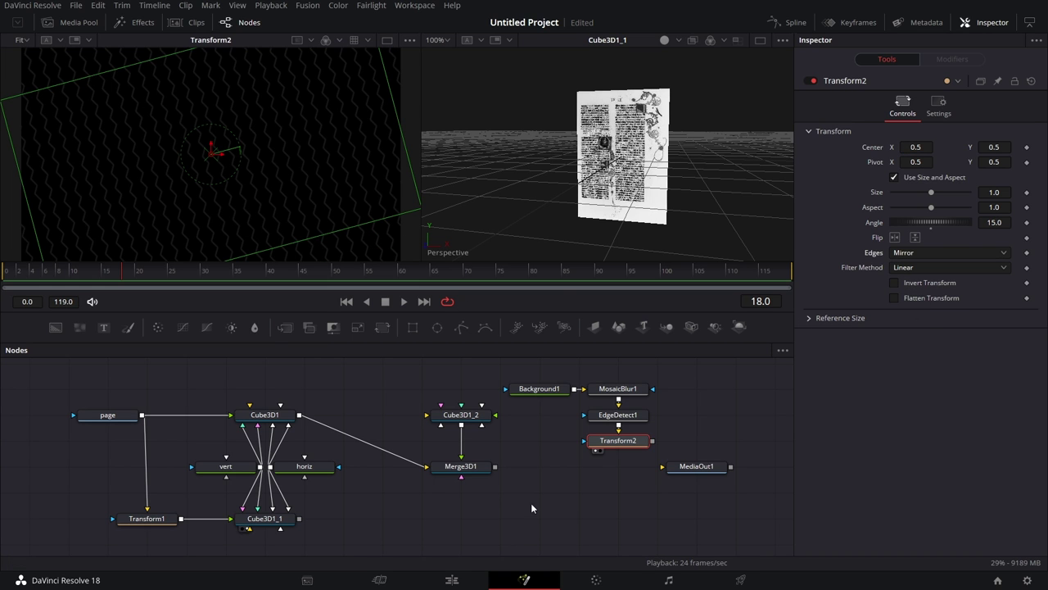
- Combine the Background1, MosaicBlur1, EdgeDetect1 and Transform2 nodes into one group
click(611, 492)
drag(538, 370, 620, 443)
right_click(619, 443)
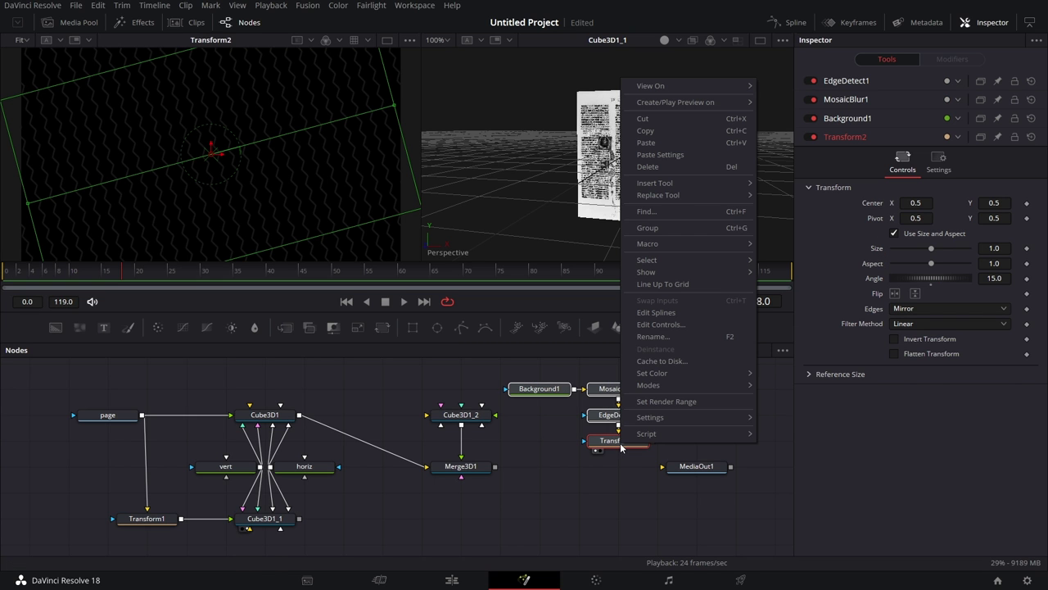
click(660, 229)
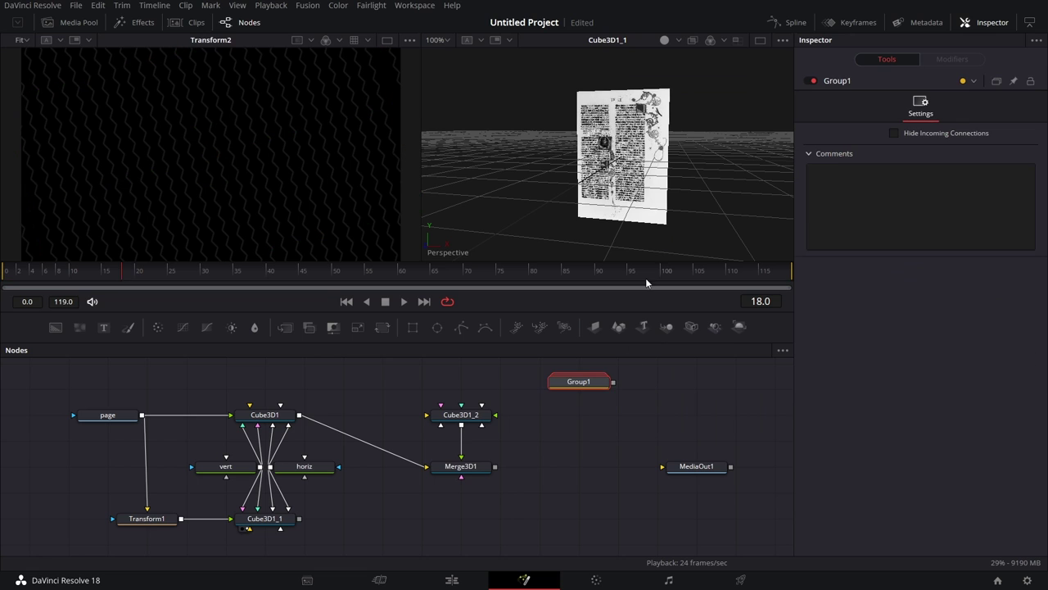
- Rename the Group1 node as pattern
right_click(591, 386)
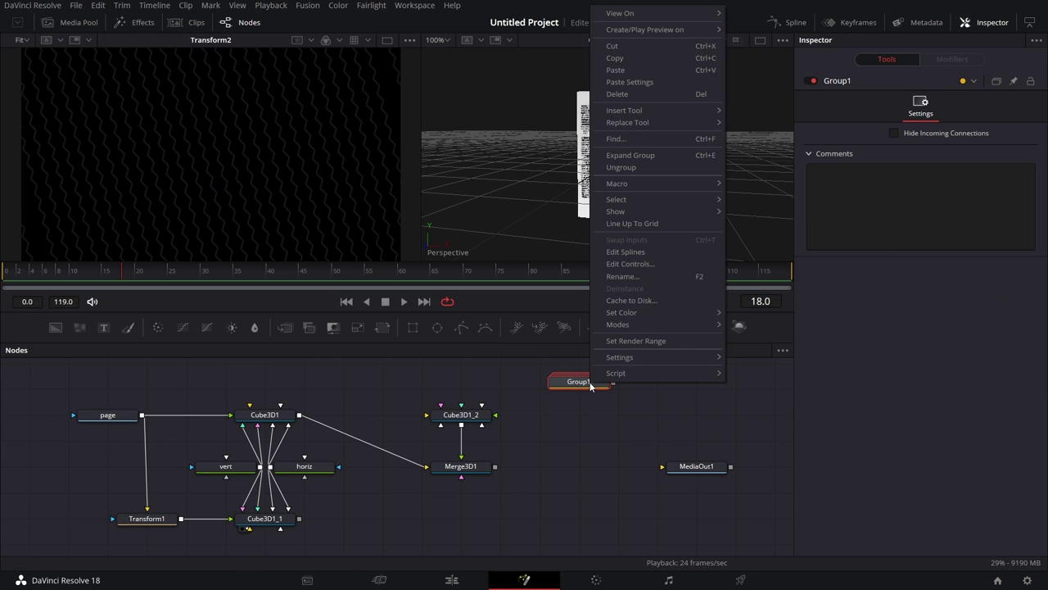
click(641, 276)
text(p)
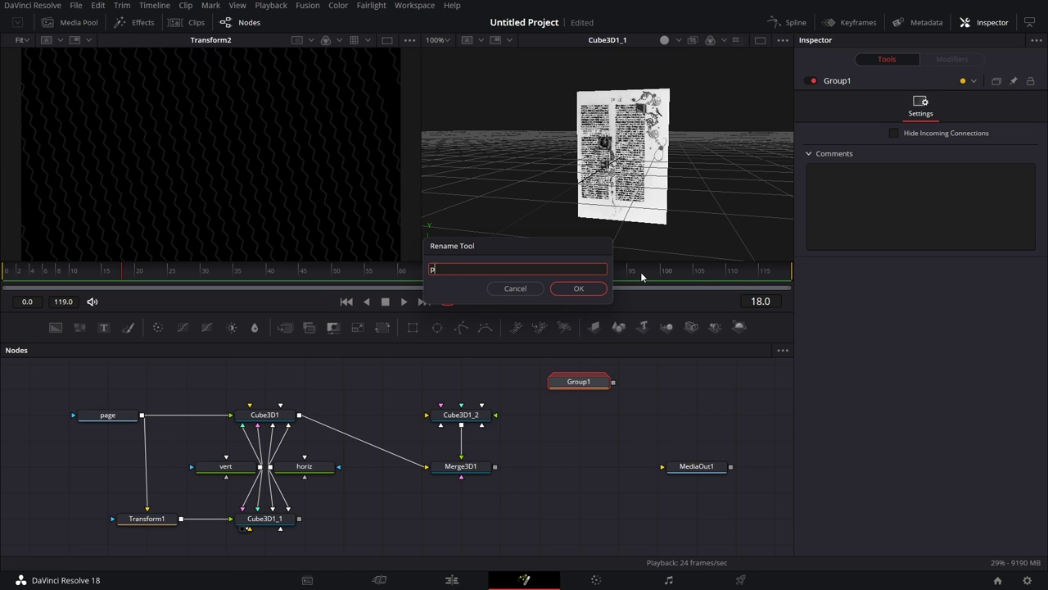
text(attern)
key(Return)
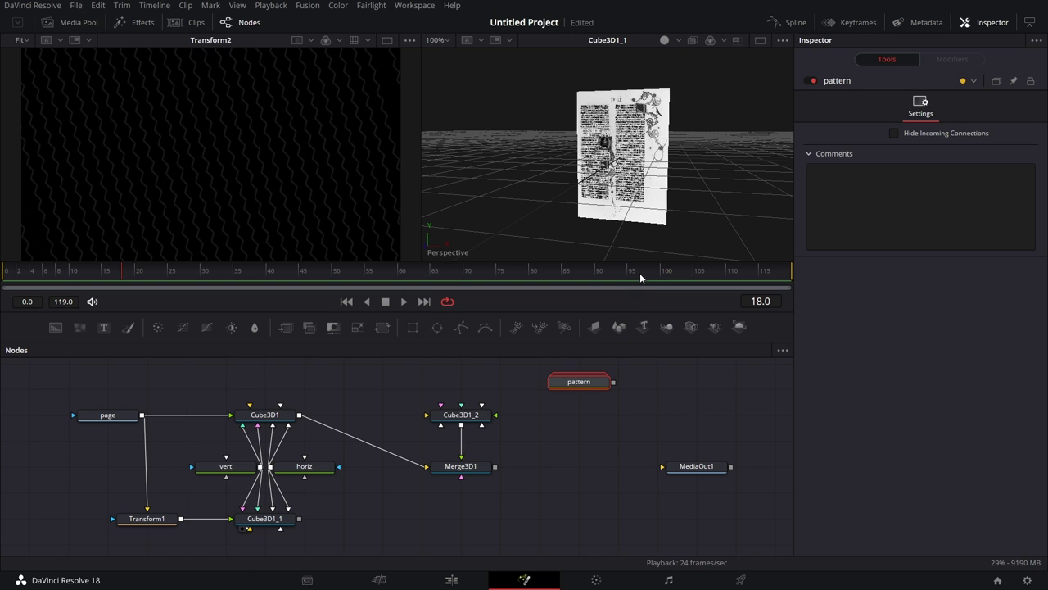
- Move the pattern group above Cube3D1_2 and connect its output to the cube's face inputs
drag(584, 381, 455, 416)
drag(462, 375, 448, 417)
drag(461, 377, 461, 414)
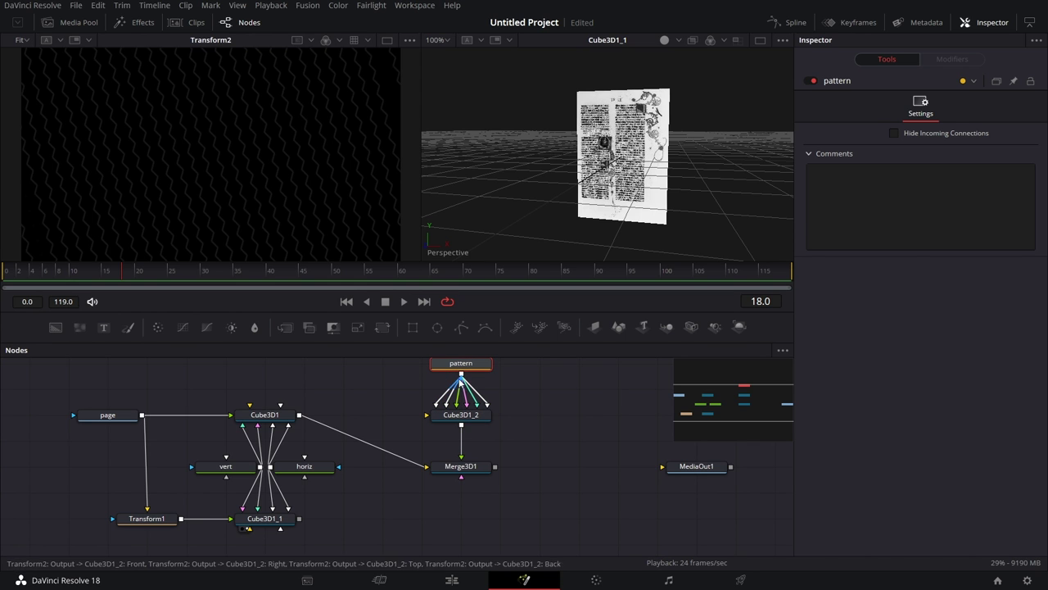
- Show Cube3D1_2 in the first viewer and Merge3D1 in the second viewer
drag(450, 418, 345, 230)
key(1)
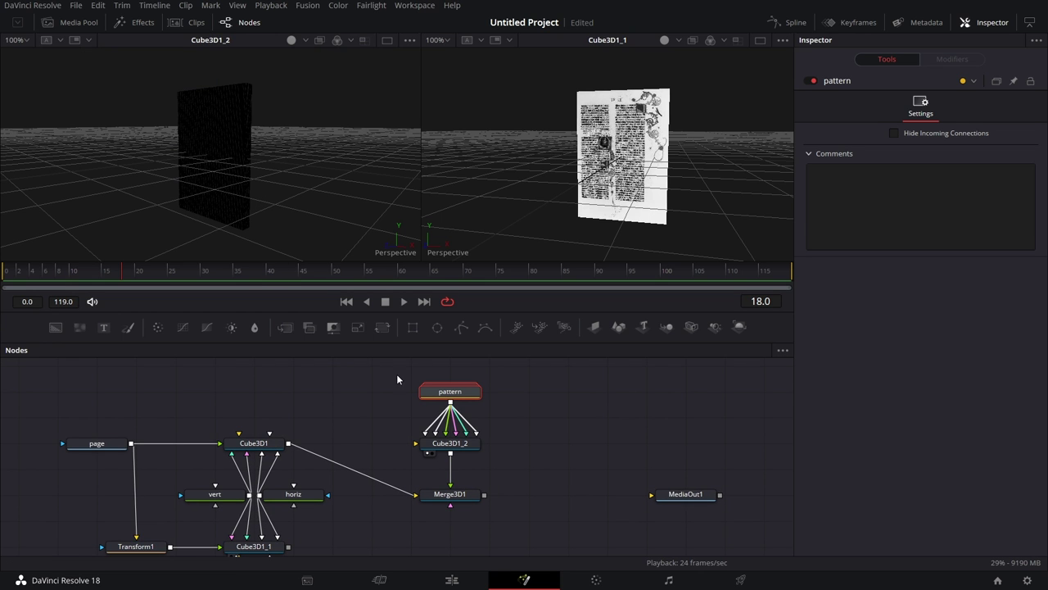
drag(449, 494, 575, 228)
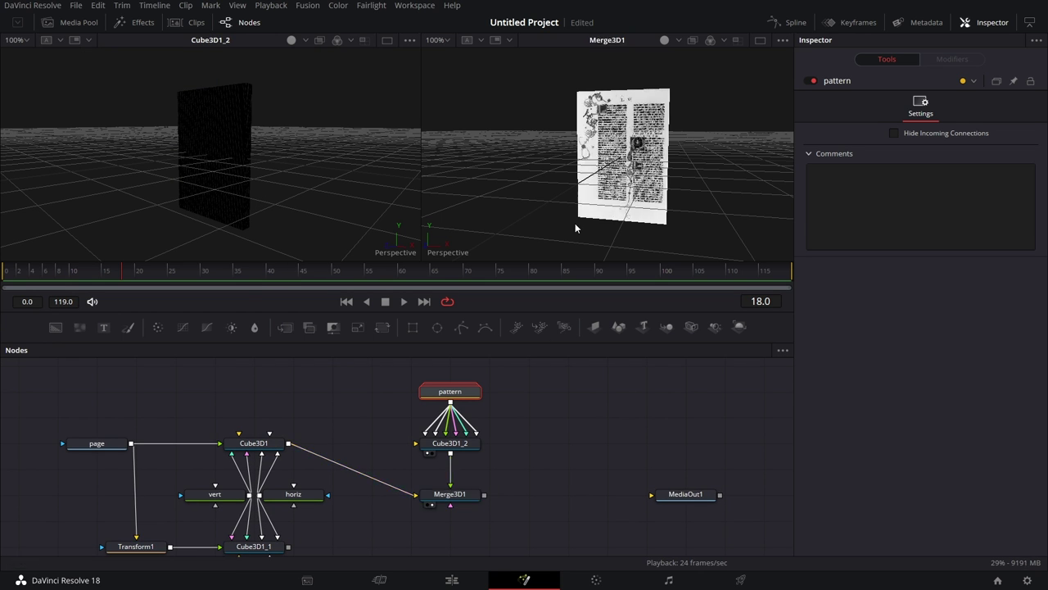
drag(668, 200, 493, 304)
- Set the Cube3D1_2 dimensions to a depth of 0.08, width of 0.001 and height of 1.02
click(461, 443)
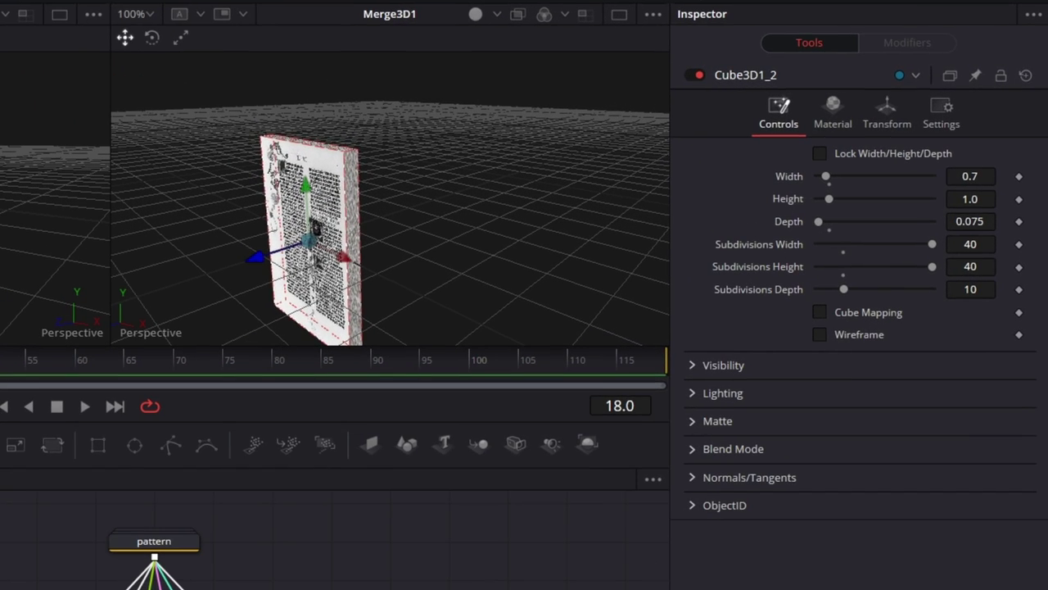
mouse_move(970, 220)
mouse_down()
mouse_move(1004, 219)
mouse_move(985, 219)
mouse_up()
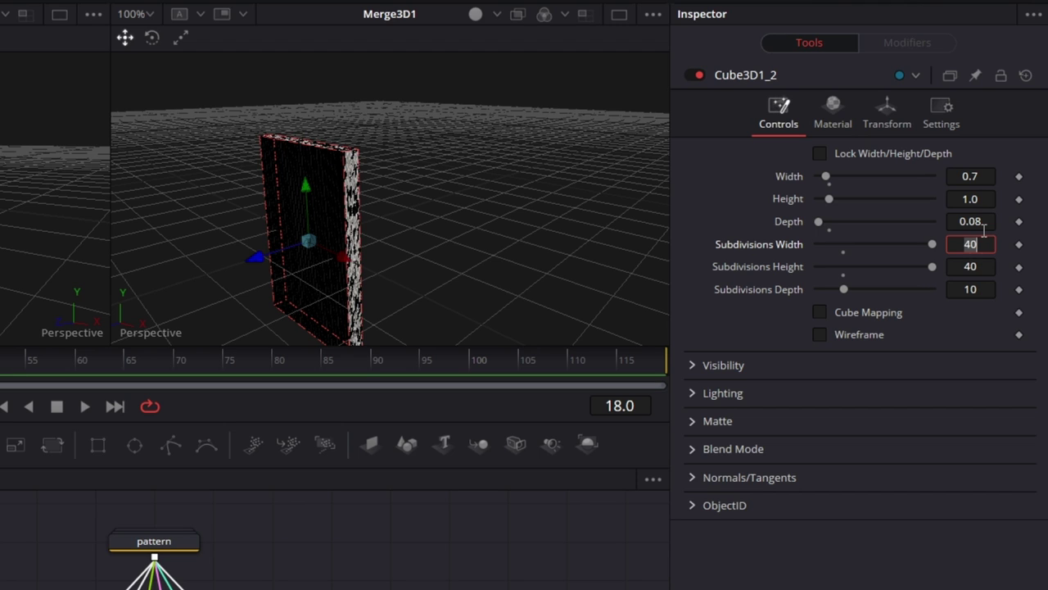
click(988, 176)
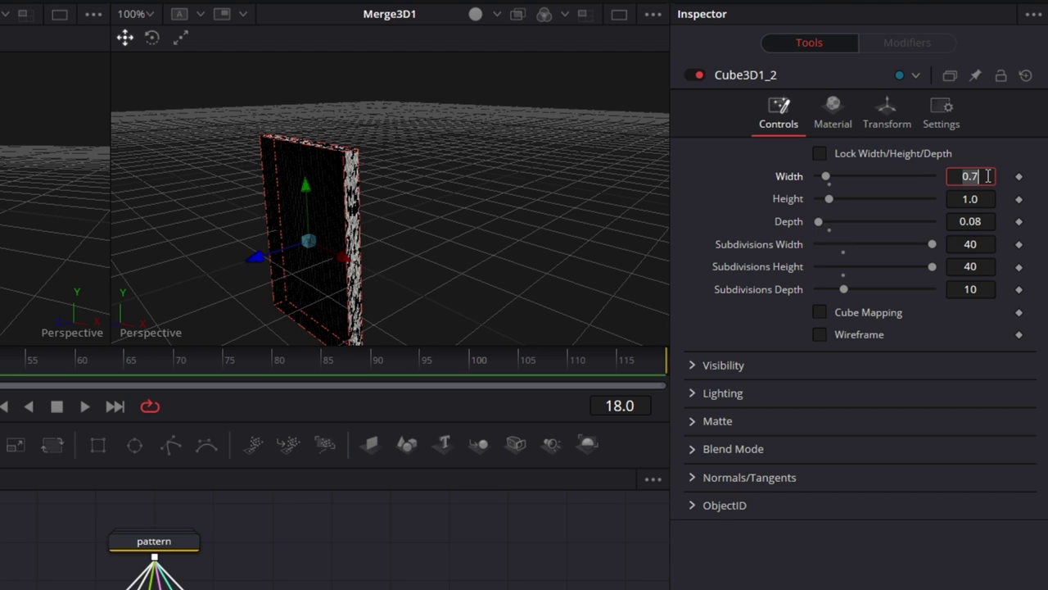
text(0.001)
key(Tab)
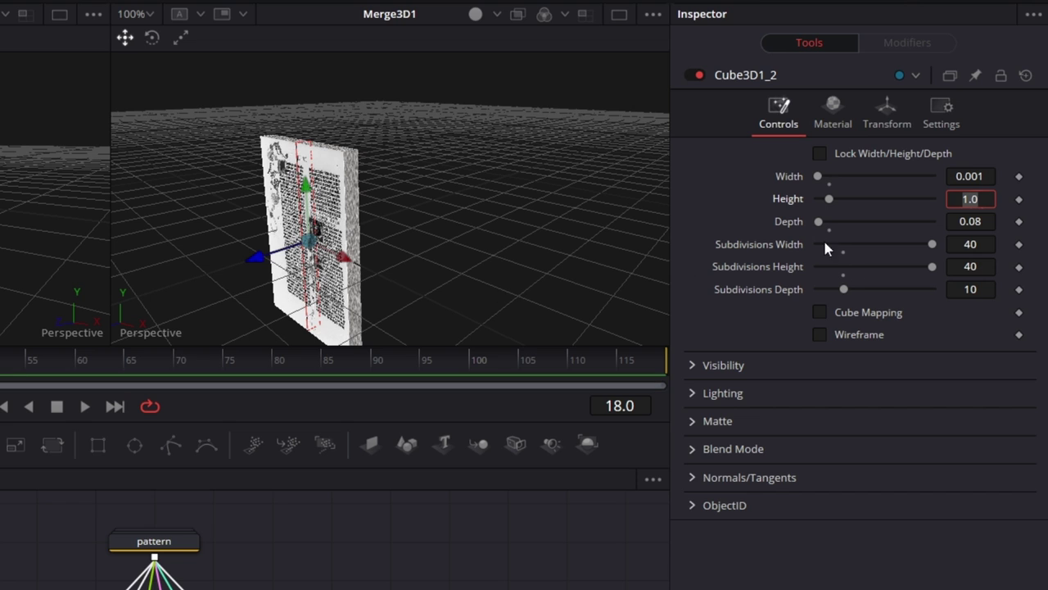
click(986, 198)
text(2)
key(Tab)
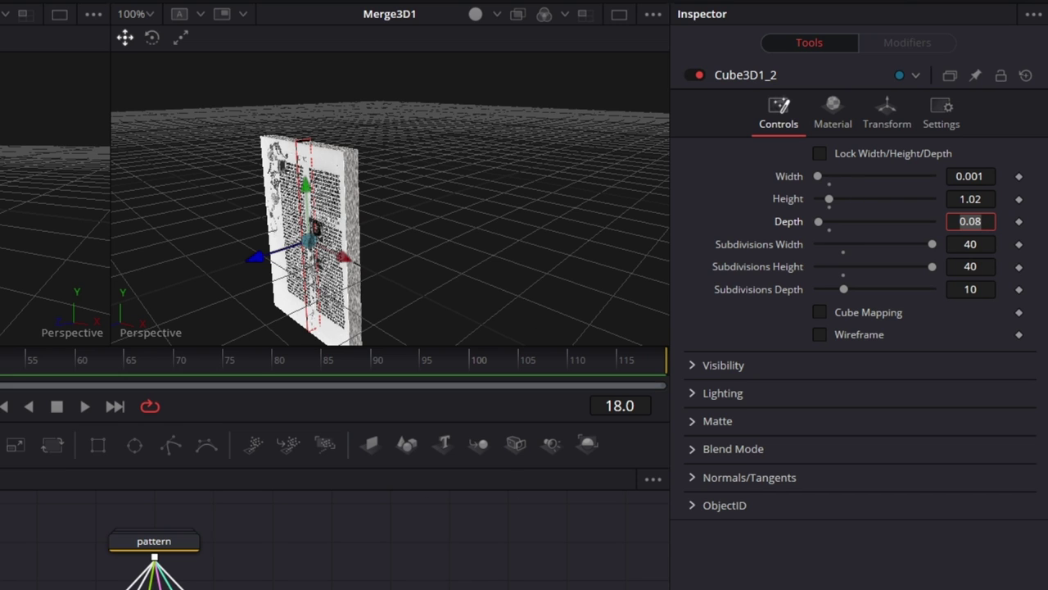
- Set the X translation of Cube3D1_2 to 0.355 so it sits along the edge of the page block
click(886, 124)
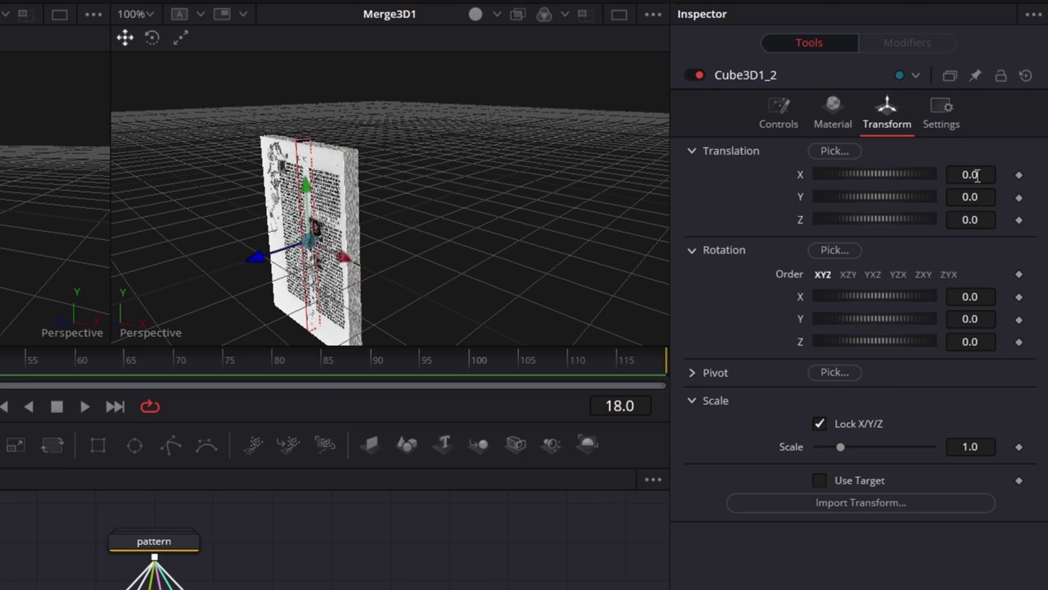
drag(969, 175, 1013, 226)
drag(966, 175, 1033, 175)
key(BackSpace)
key(BackSpace)
text(5)
key(Tab)
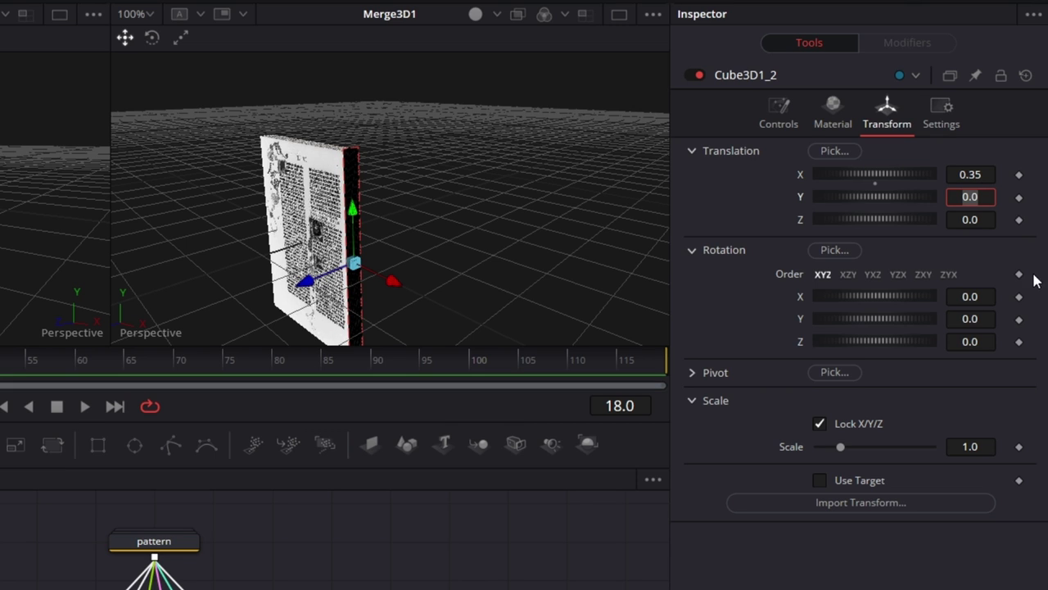
click(987, 172)
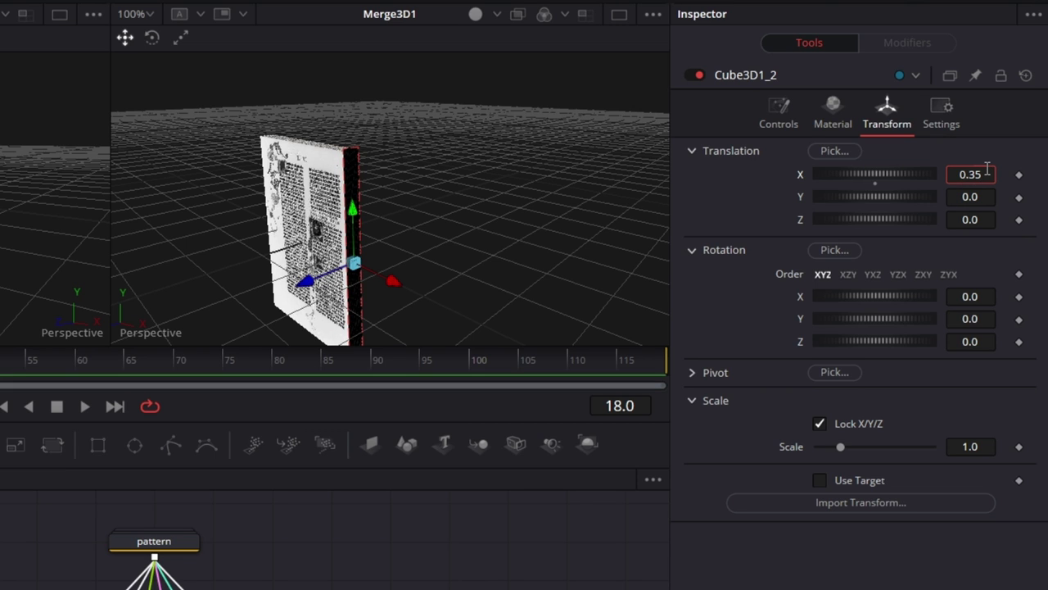
text(5)
key(Tab)
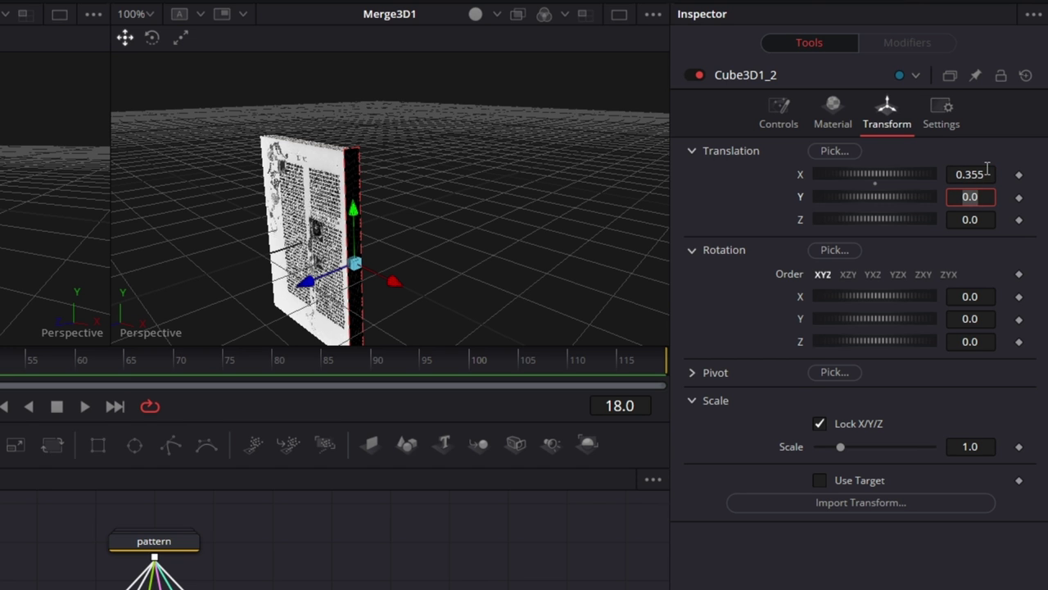
- Set the Z translation of Cube3D1_2 to -0.002, checking its alignment with the page block from several angles
drag(351, 155, 513, 303)
scroll(447, 273, up, 2)
drag(449, 277, 393, 327)
click(982, 218)
text(02)
key(Tab)
drag(588, 263, 473, 233)
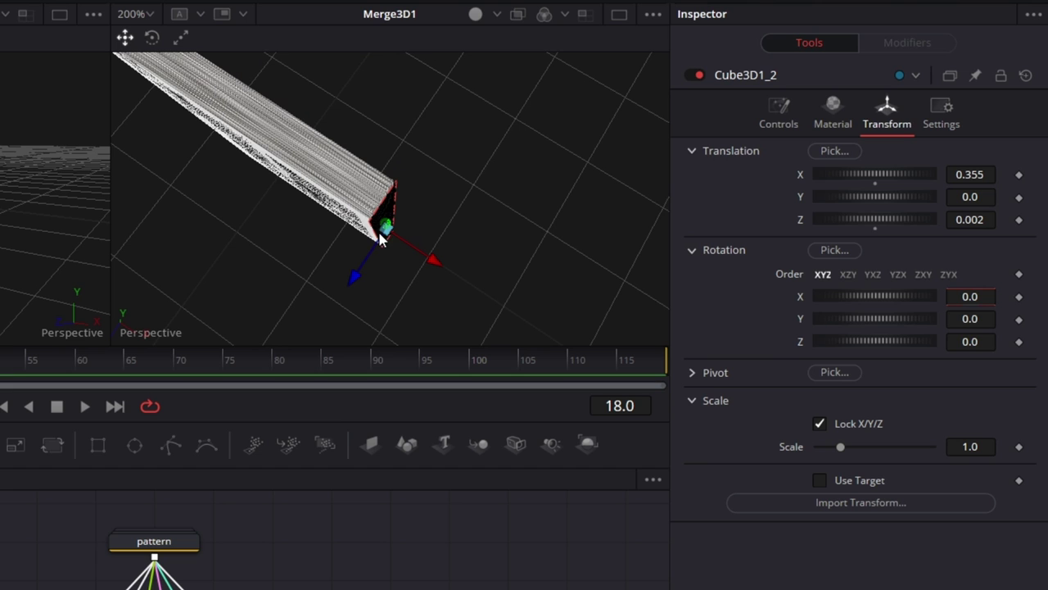
click(955, 220)
text(-)
key(Tab)
drag(417, 168, 523, 244)
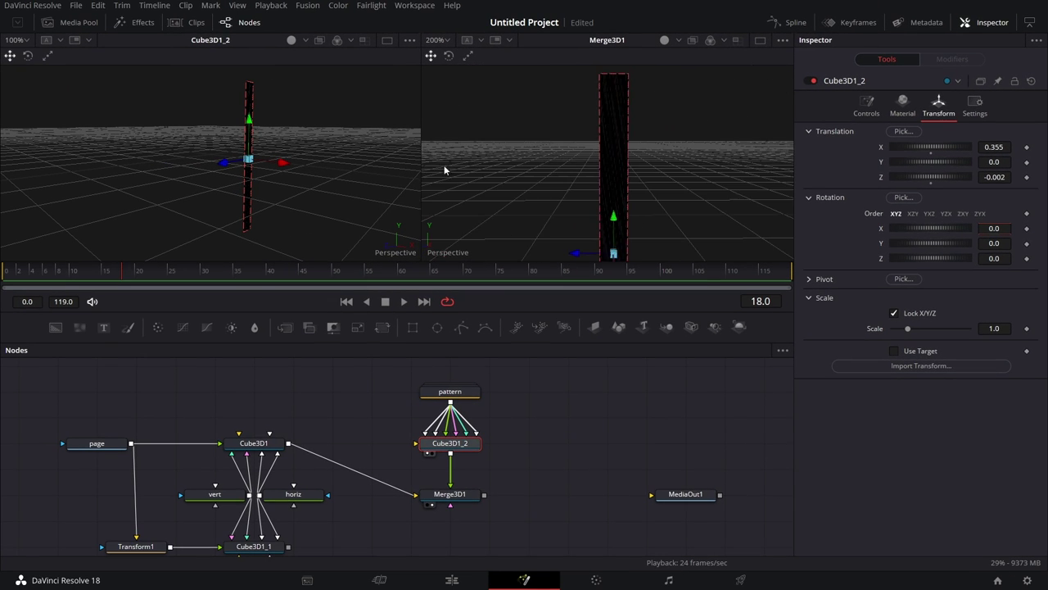
drag(444, 168, 623, 186)
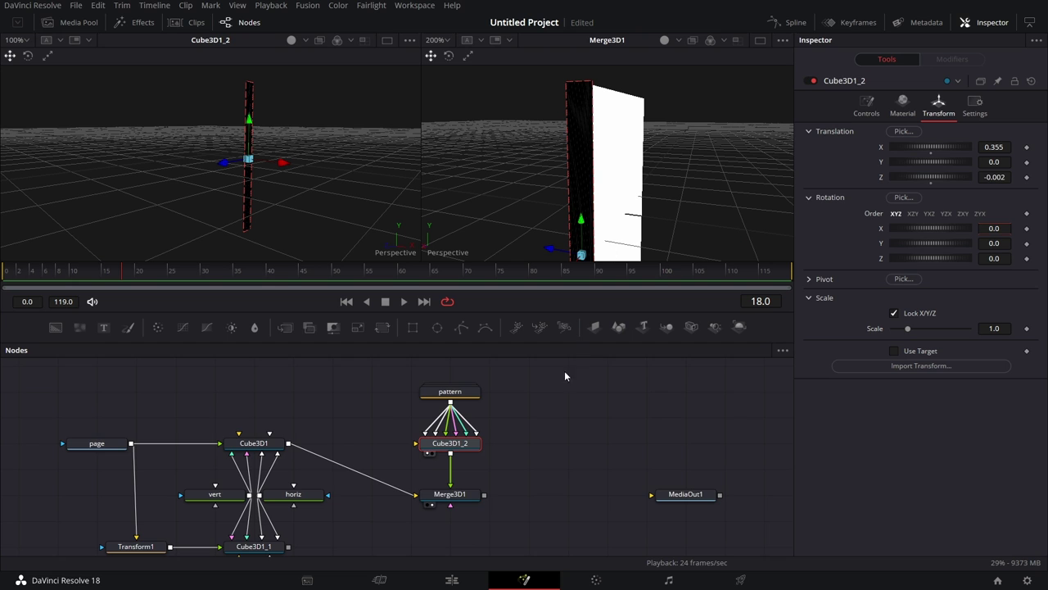
- Copy the Cube3D1 node and paste the duplicate beside Cube3D1_2
drag(545, 435, 541, 445)
click(261, 452)
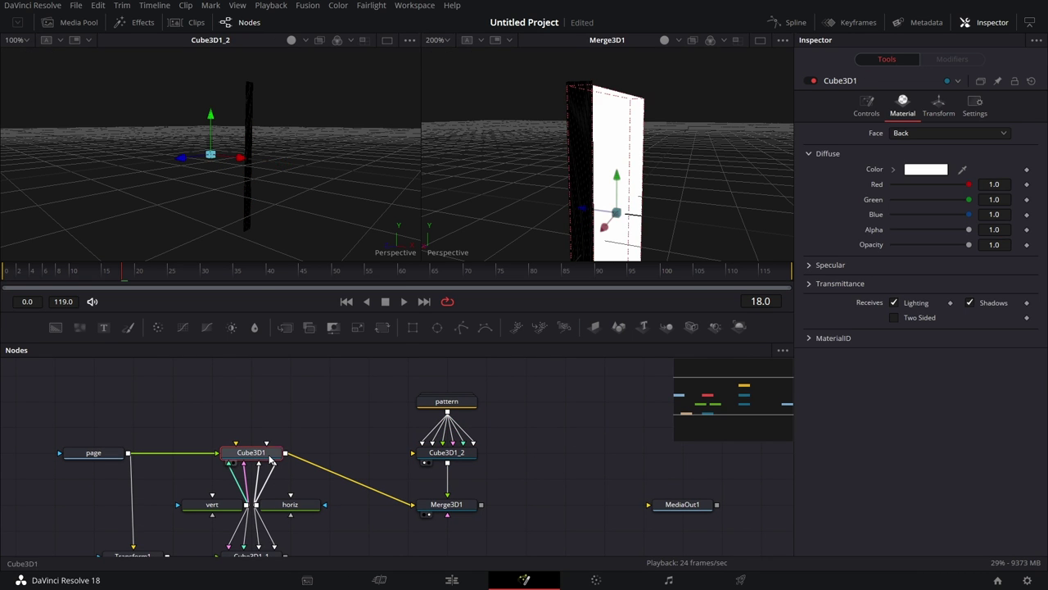
right_click(270, 453)
click(294, 142)
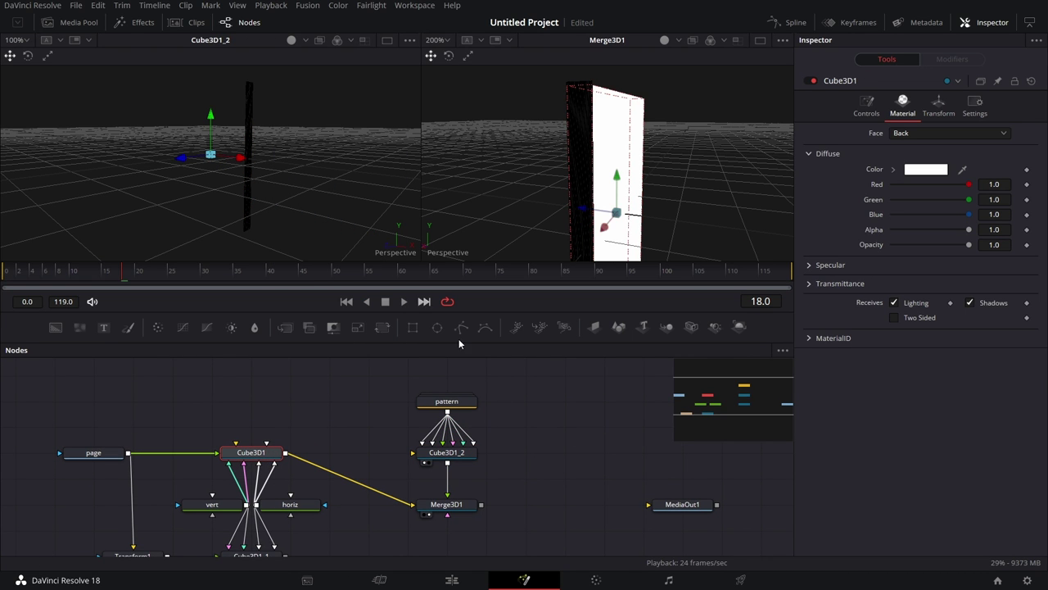
right_click(522, 451)
click(565, 431)
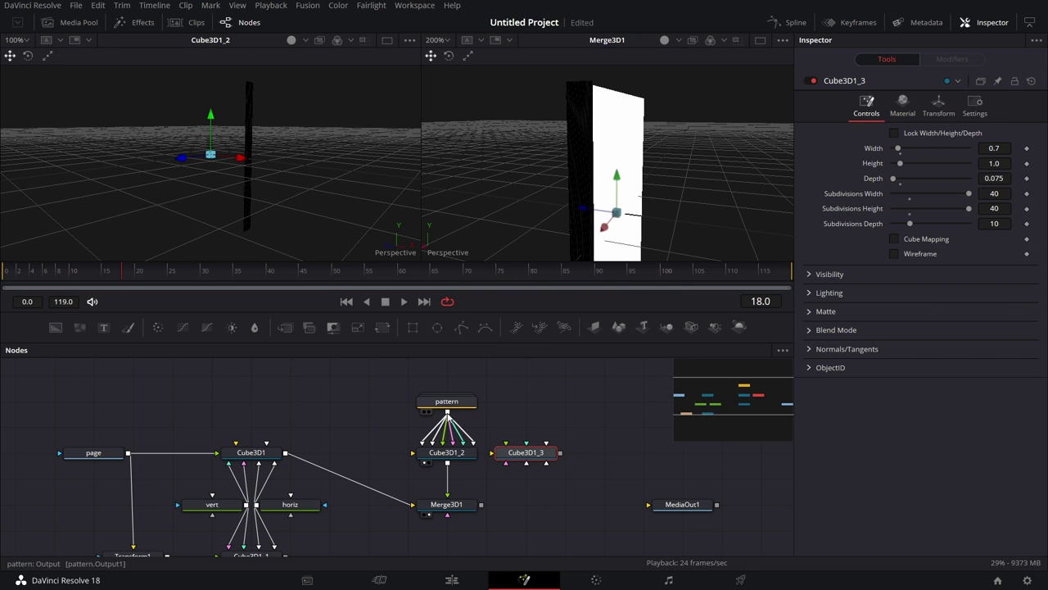
- Connect the pattern output to the face inputs of Cube3D1_3 and show that cube in the first viewer
drag(447, 411, 526, 456)
drag(448, 414, 520, 455)
drag(448, 413, 531, 455)
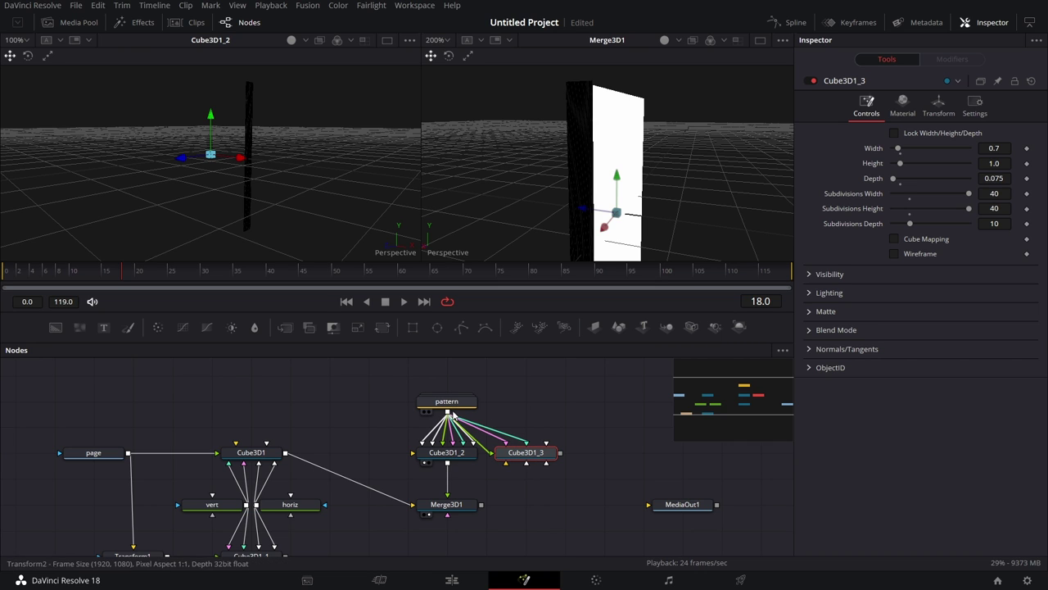
drag(448, 413, 540, 457)
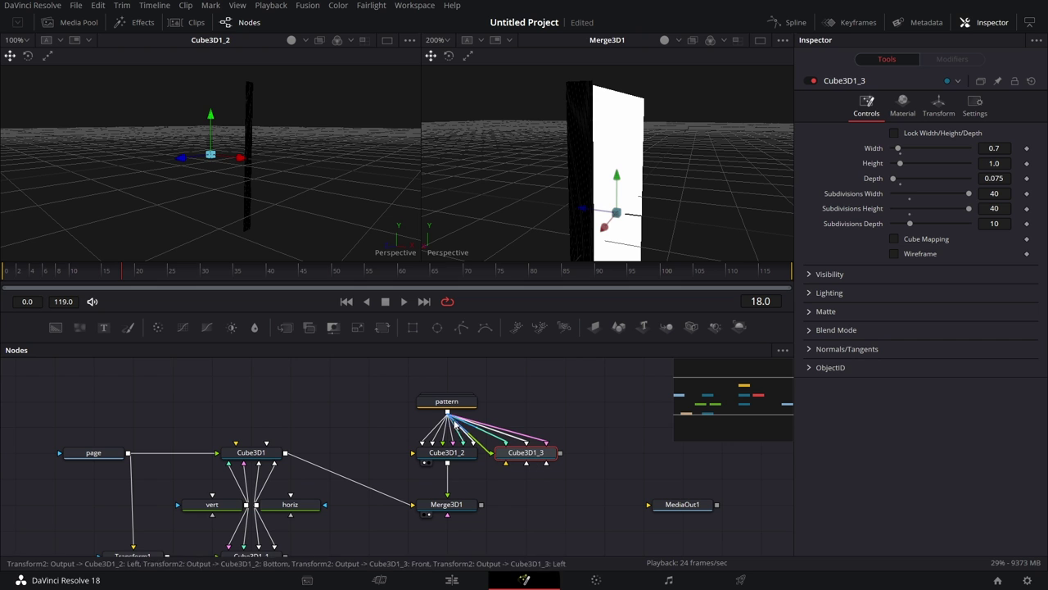
drag(449, 414, 505, 459)
key(1)
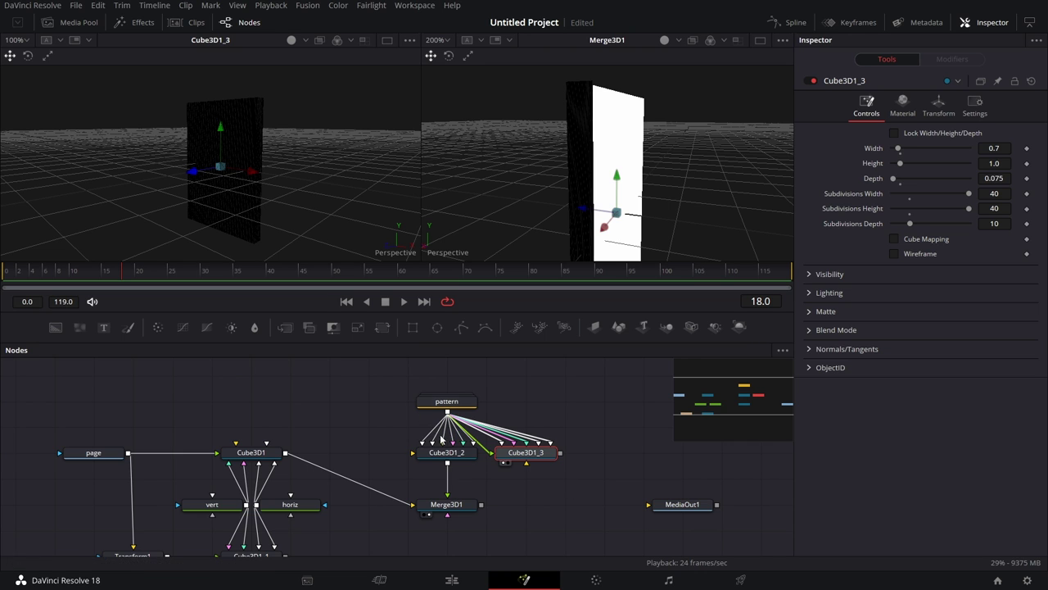
- Connect Cube3D1_3 to Merge3D1 and arrange the pattern group and both cover cubes centred above the merge node
drag(446, 401, 486, 401)
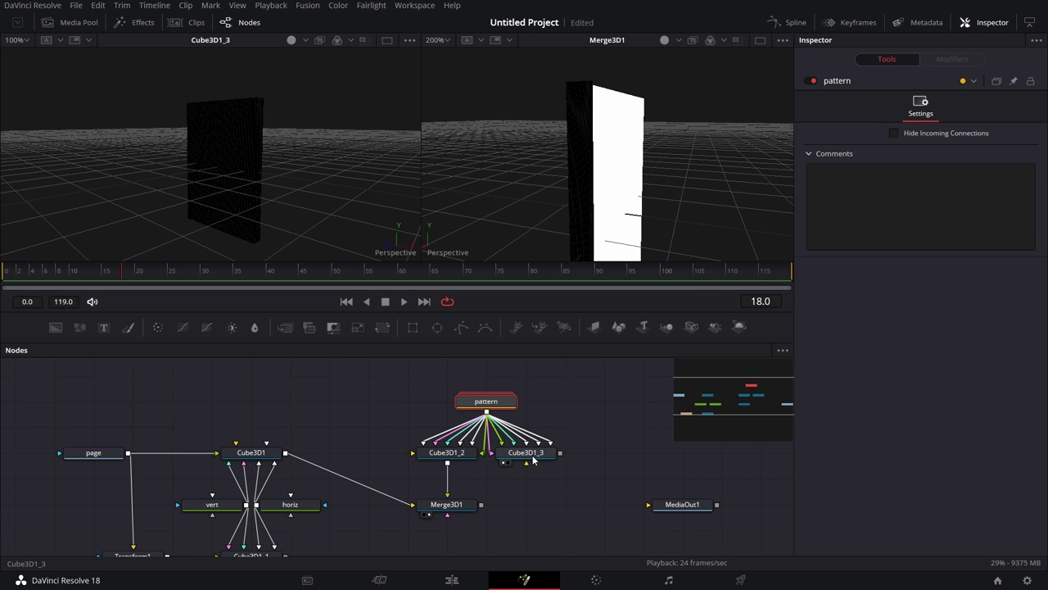
drag(560, 452, 464, 507)
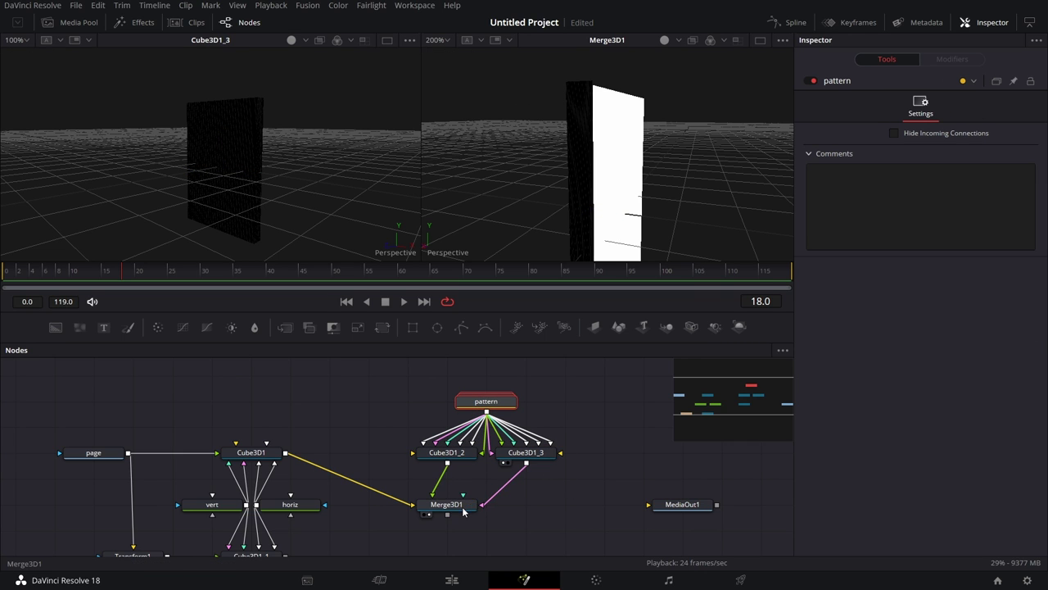
drag(409, 373, 538, 459)
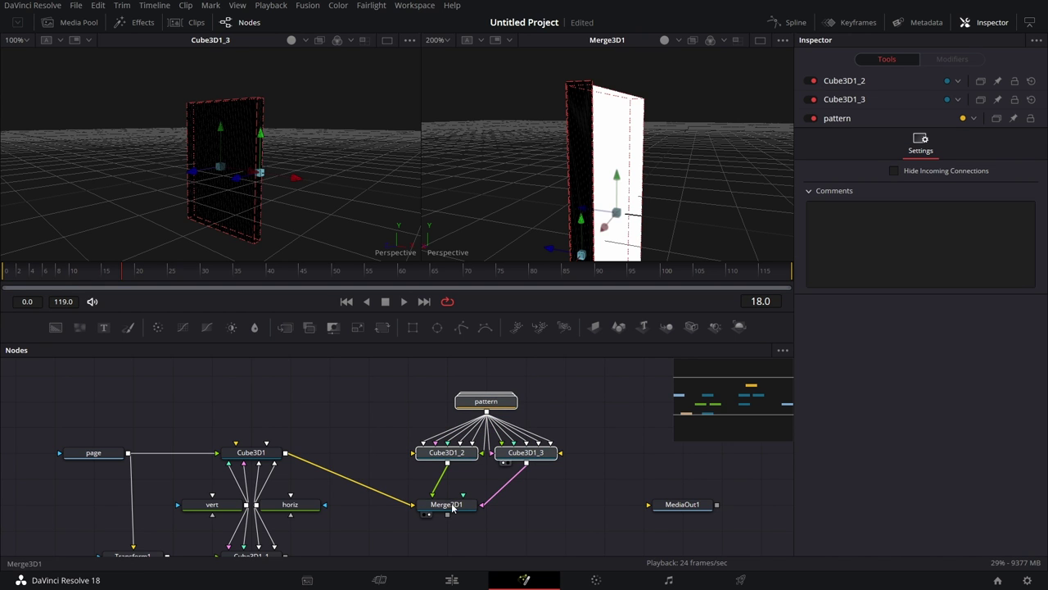
drag(446, 452, 446, 427)
drag(452, 502, 449, 450)
drag(397, 365, 493, 420)
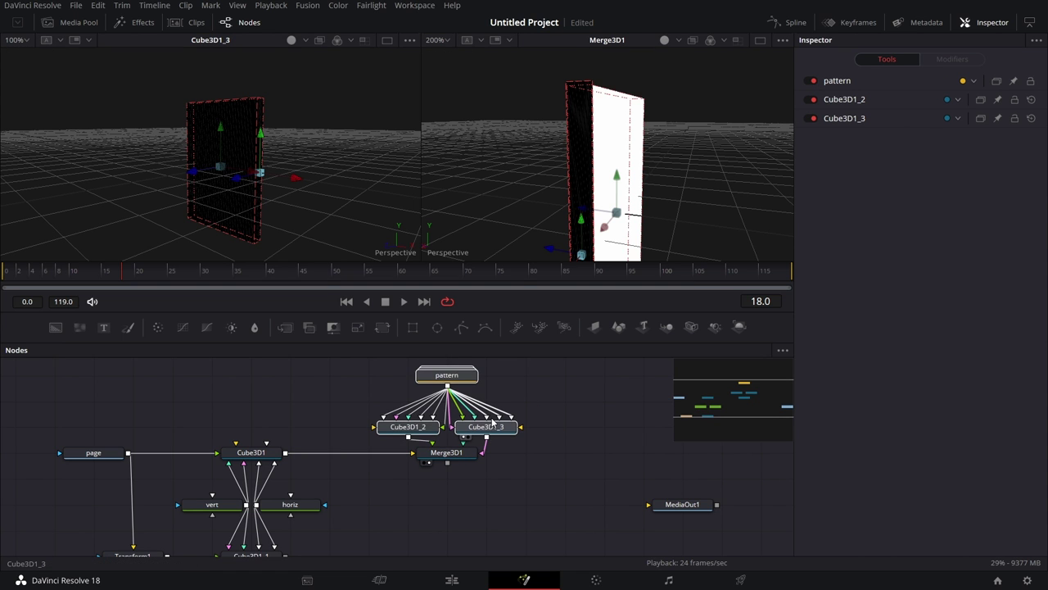
click(528, 489)
click(457, 460)
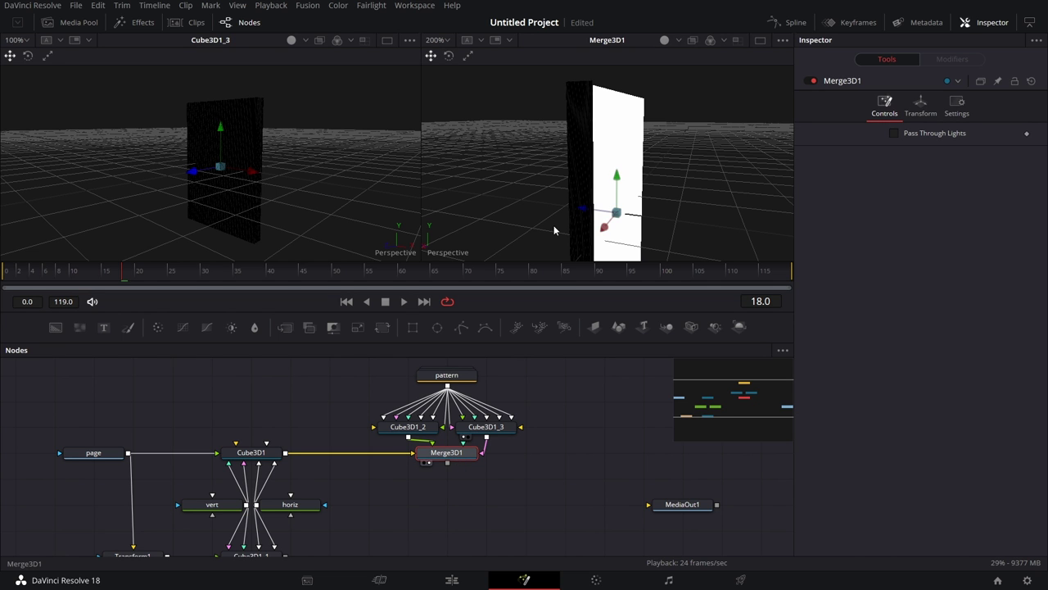
drag(583, 214, 625, 206)
- Rename the Cube3D1_2 node as band1
click(410, 427)
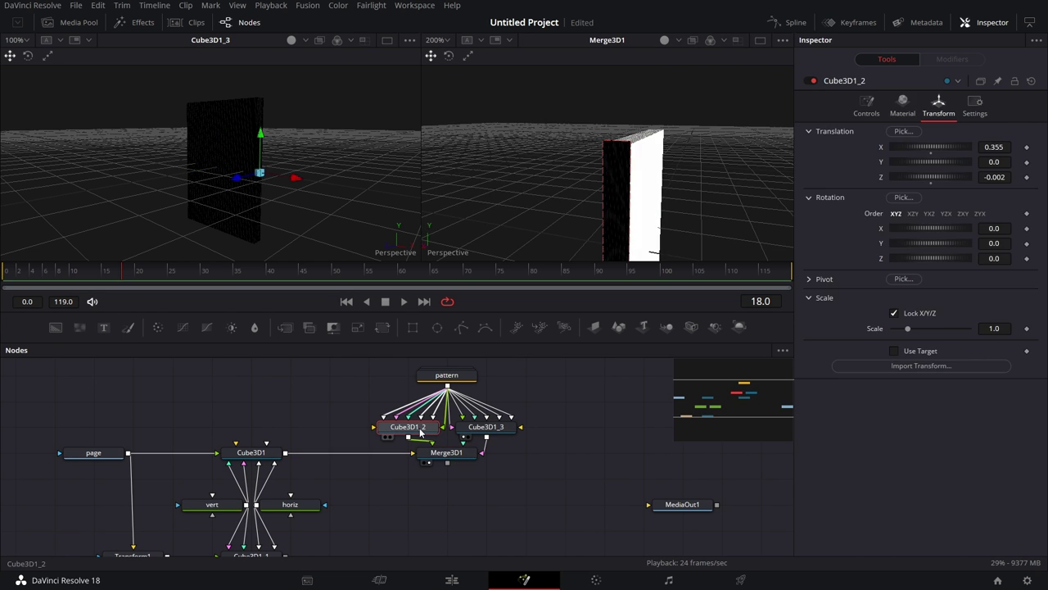
right_click(419, 429)
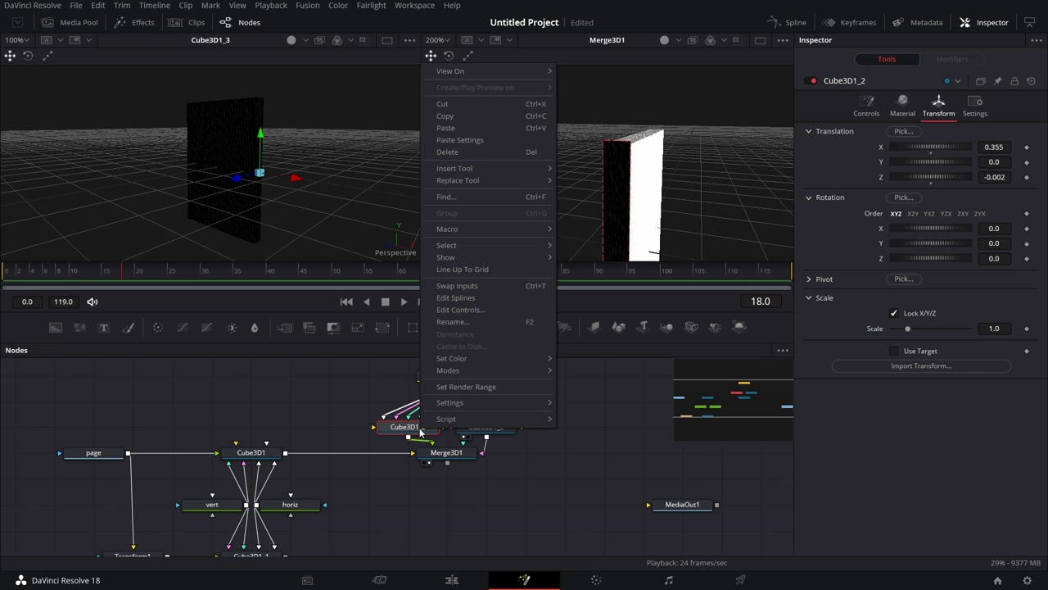
click(455, 322)
text(band)
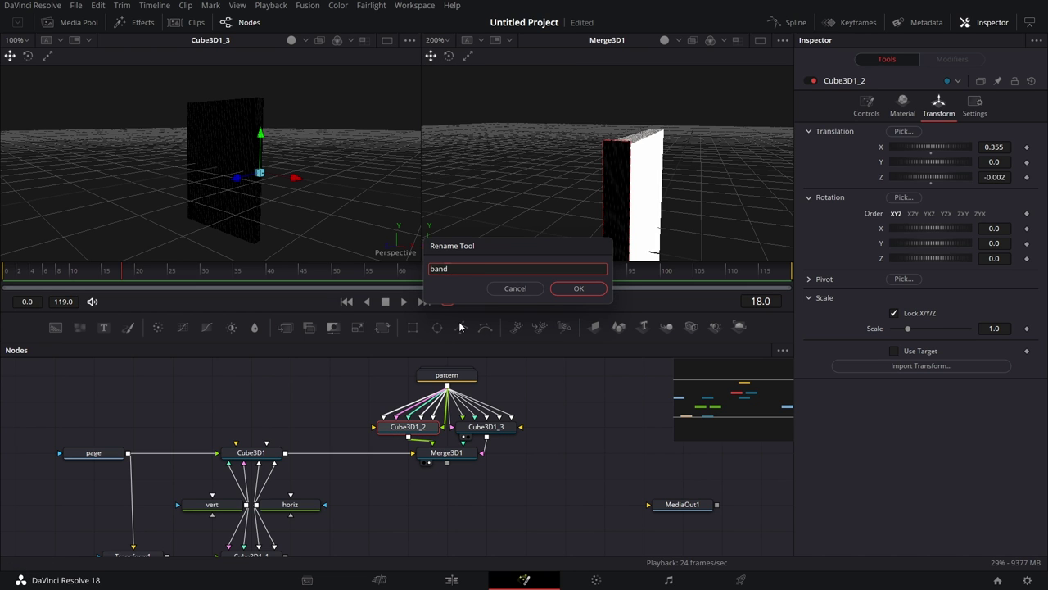
key(Return)
- Rename the Cube3D1_3 node as back1
click(507, 429)
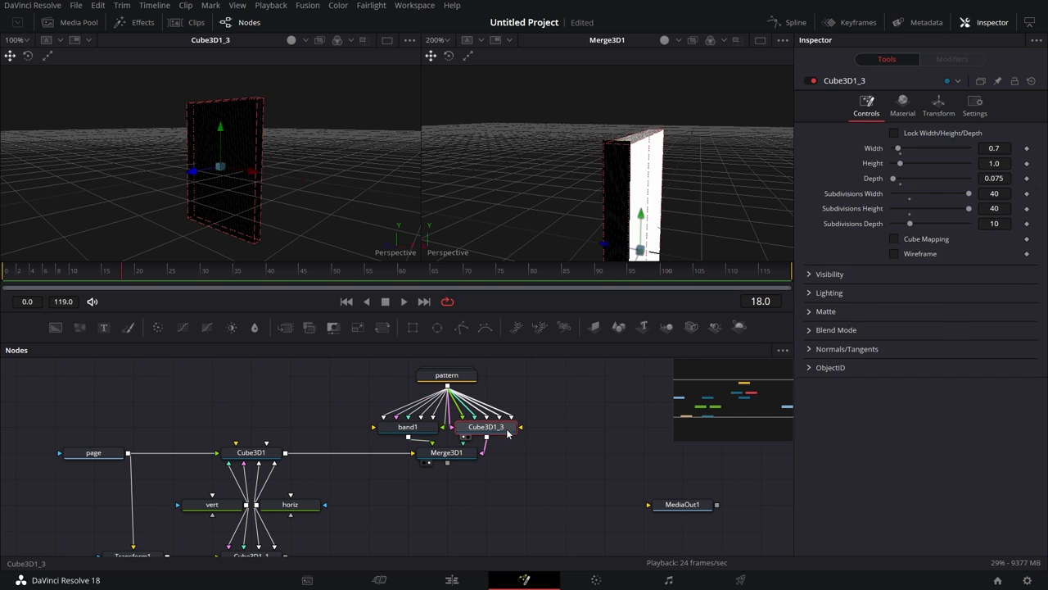
right_click(508, 428)
click(561, 322)
text(back1)
key(Return)
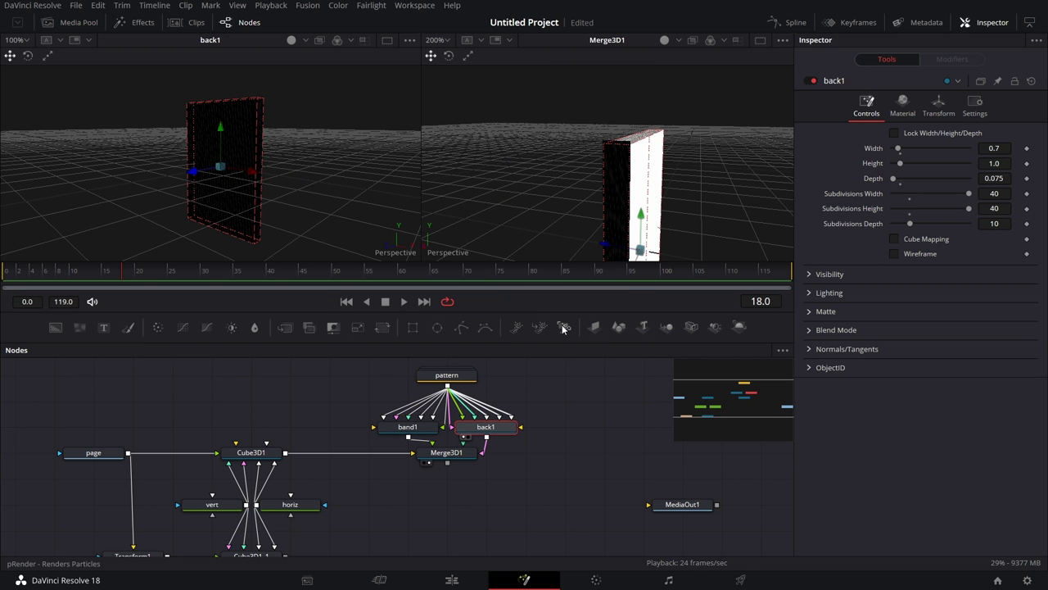
- Set the depth of the back1 cube to 0.001
click(1008, 178)
key(BackSpace)
key(BackSpace)
text(01)
key(Tab)
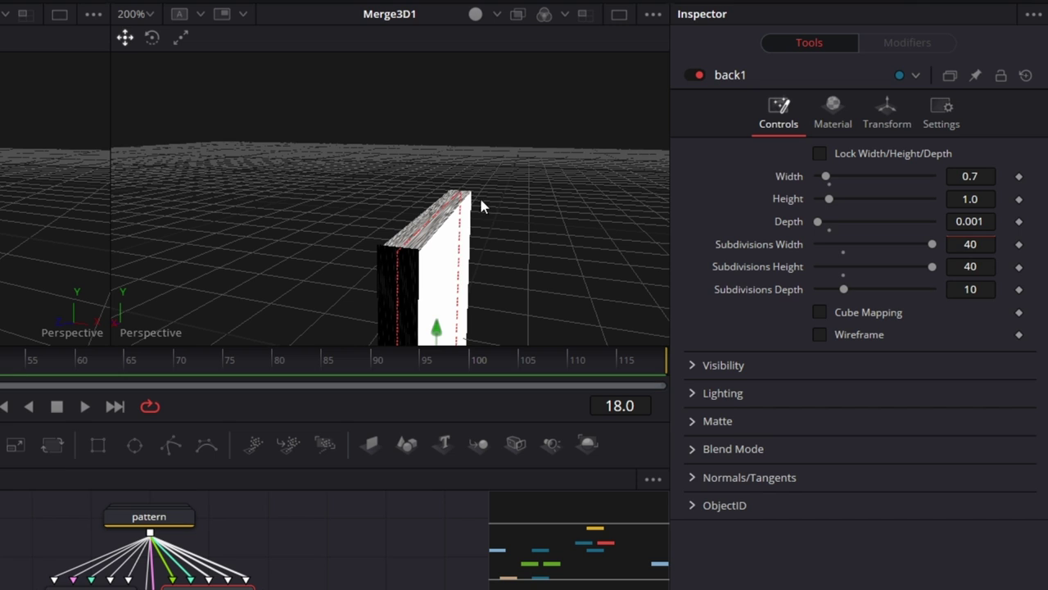
- Set the back1 cube's height to 1.02 and its width to 0.705
click(988, 200)
text(2)
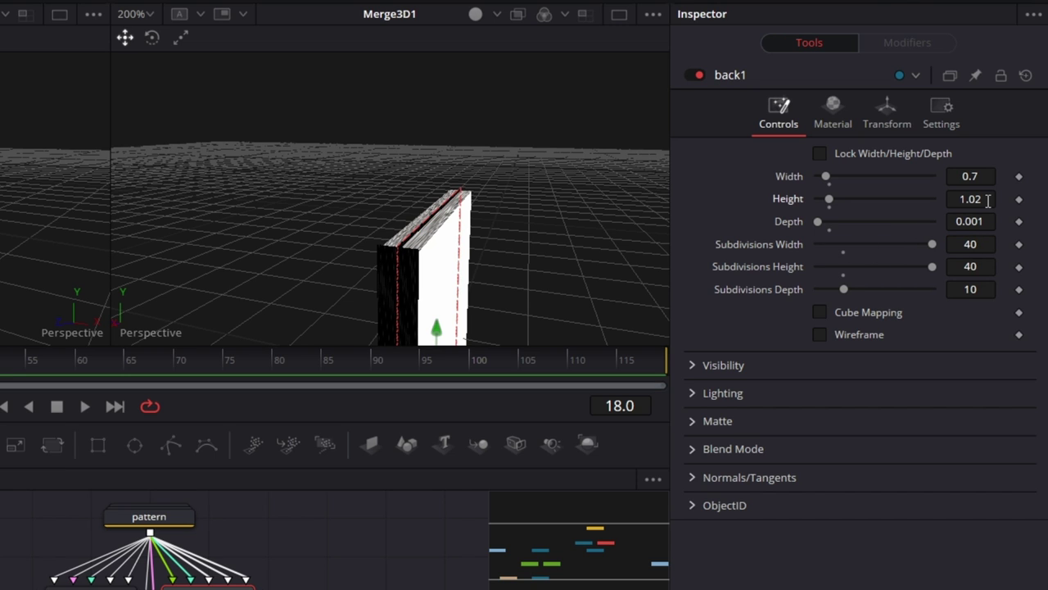
click(991, 202)
click(966, 545)
click(987, 177)
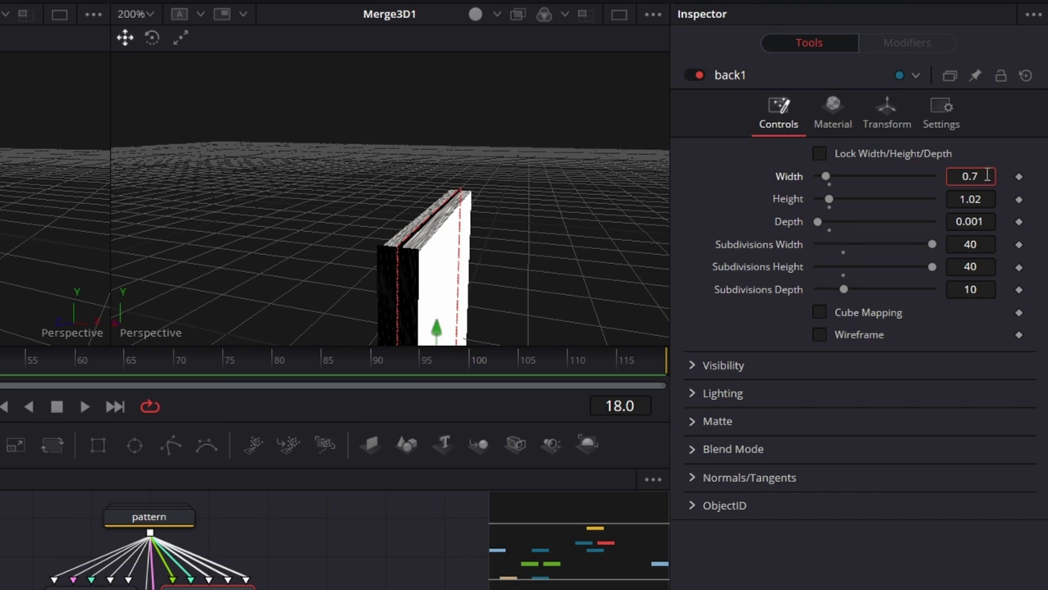
text(05)
key(Tab)
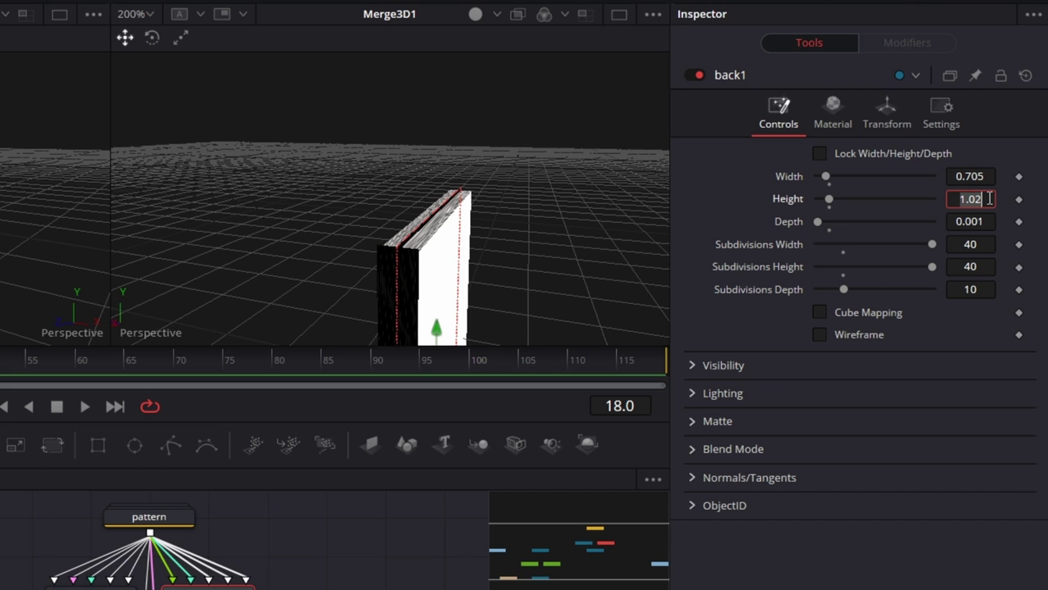
- Move the back1 cube to a Z translation of -0.0396 so it sits against the page block's rear face
drag(457, 303, 446, 274)
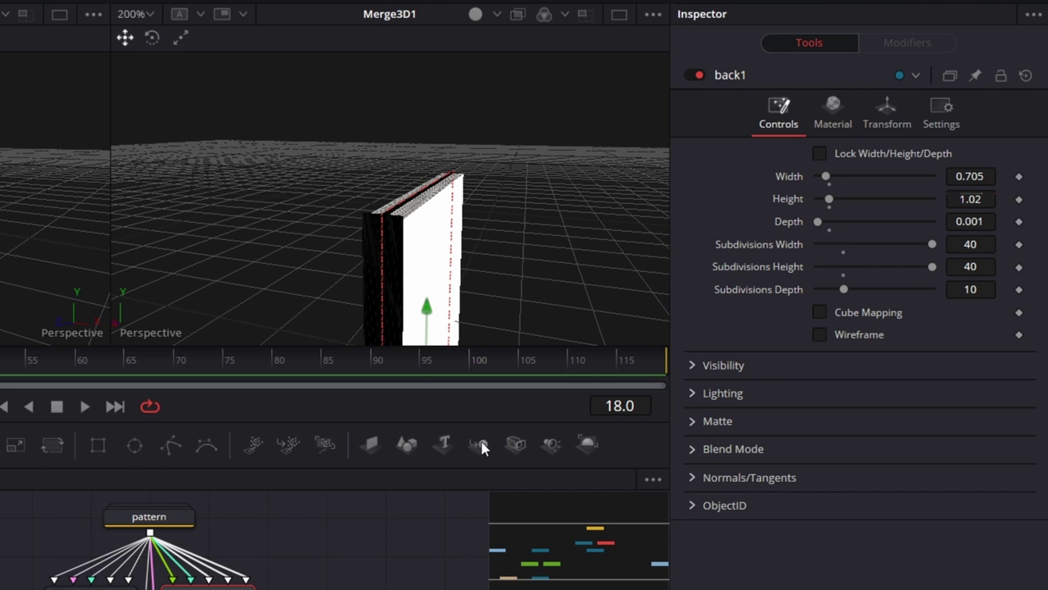
click(903, 120)
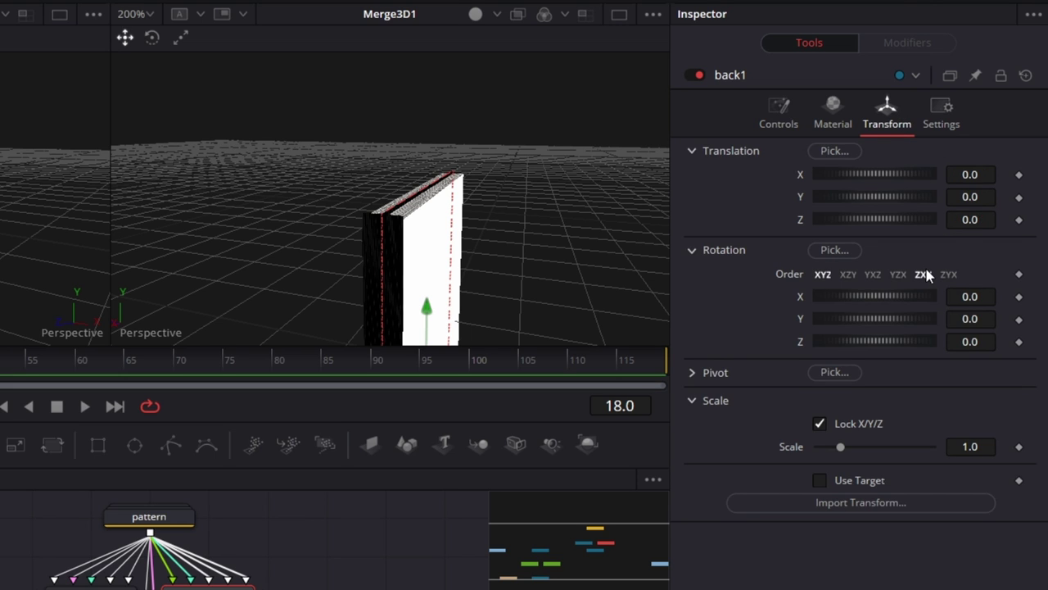
drag(970, 220, 973, 221)
click(985, 219)
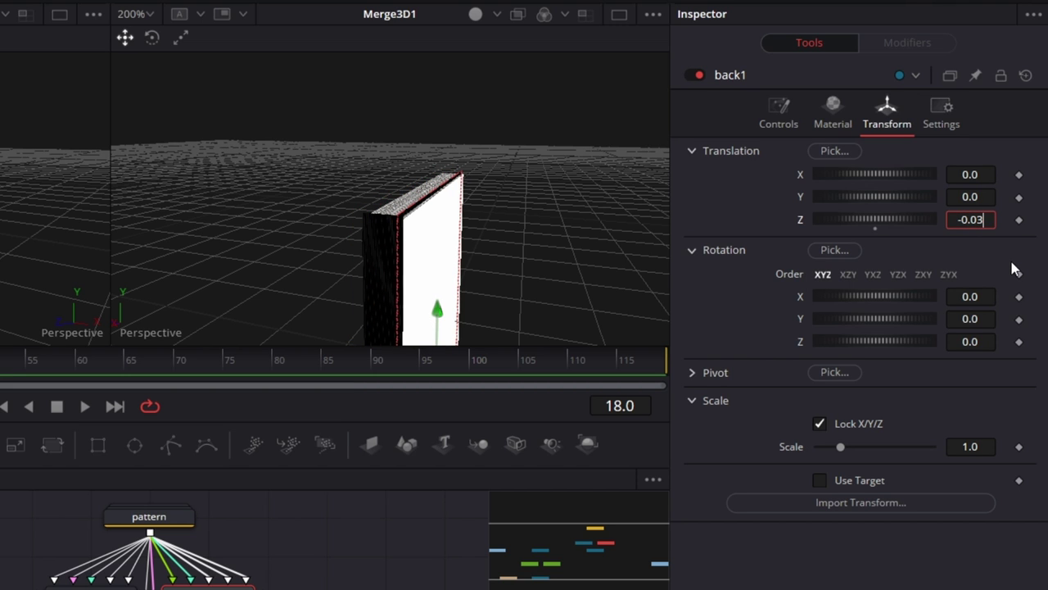
text(75)
key(Tab)
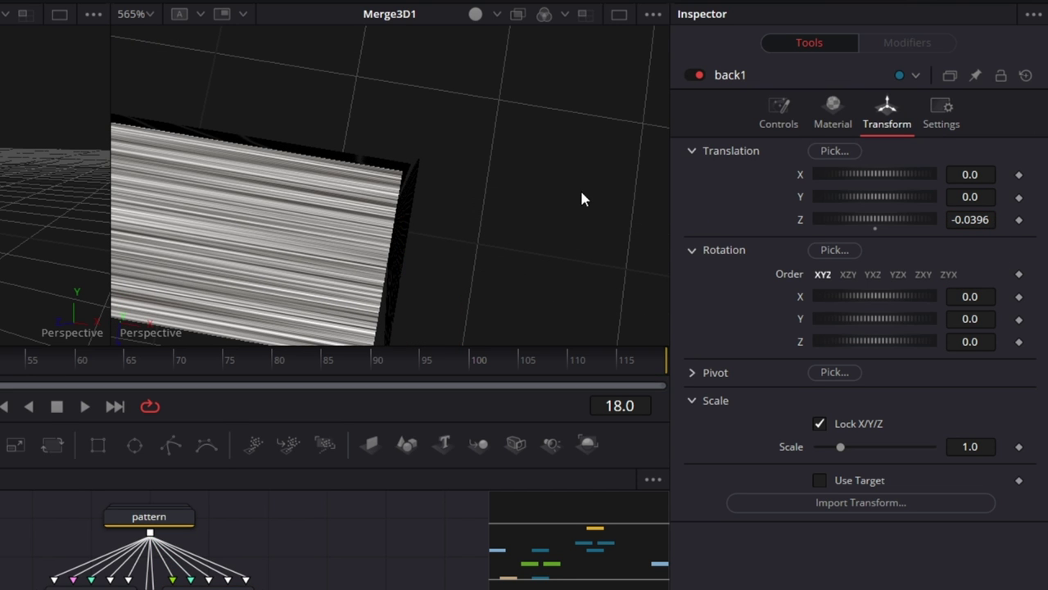
- Set the back1 cube's X translation to 0.002 to align its edge with the spine band
drag(582, 193, 477, 219)
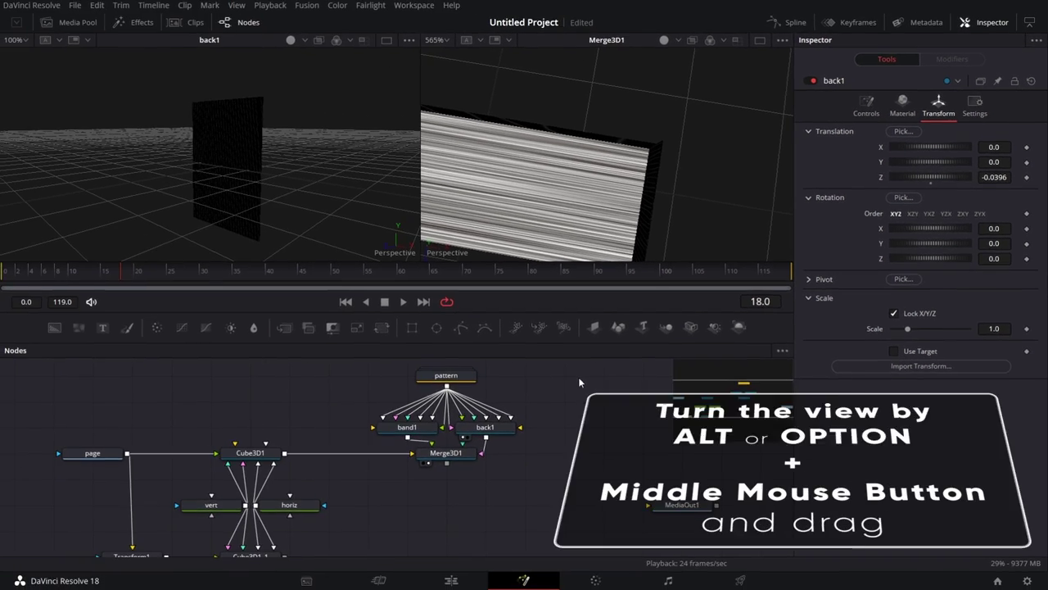
click(491, 427)
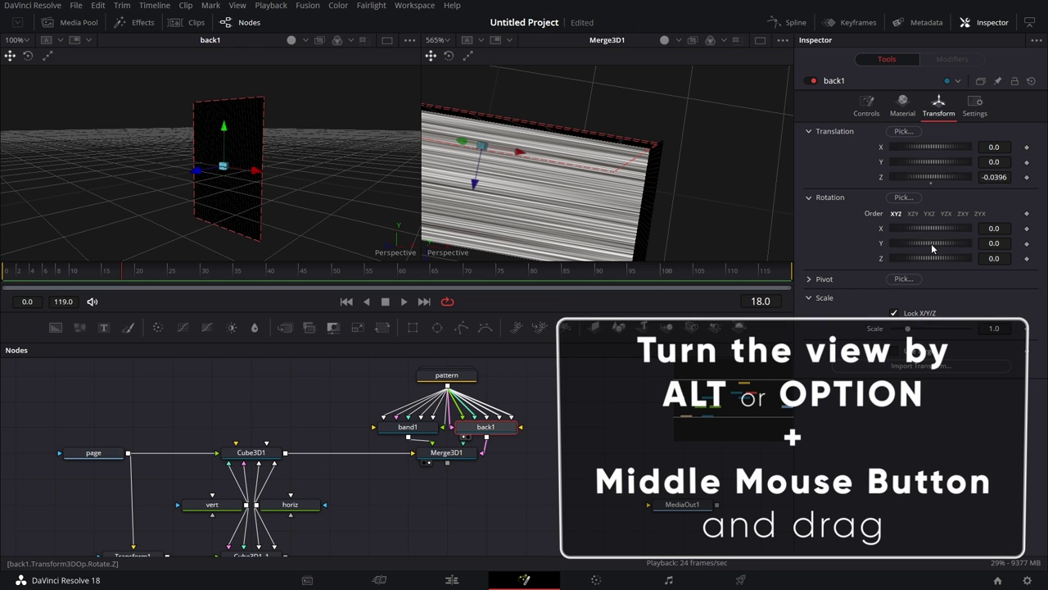
click(994, 148)
text(04)
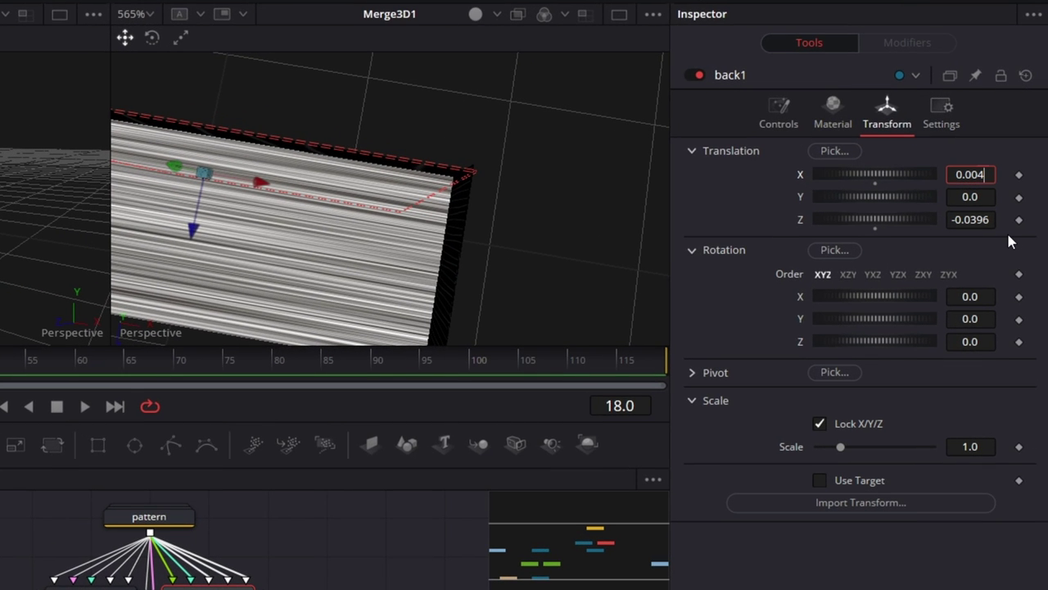
key(BackSpace)
text(2)
key(Tab)
click(489, 263)
drag(491, 278, 515, 289)
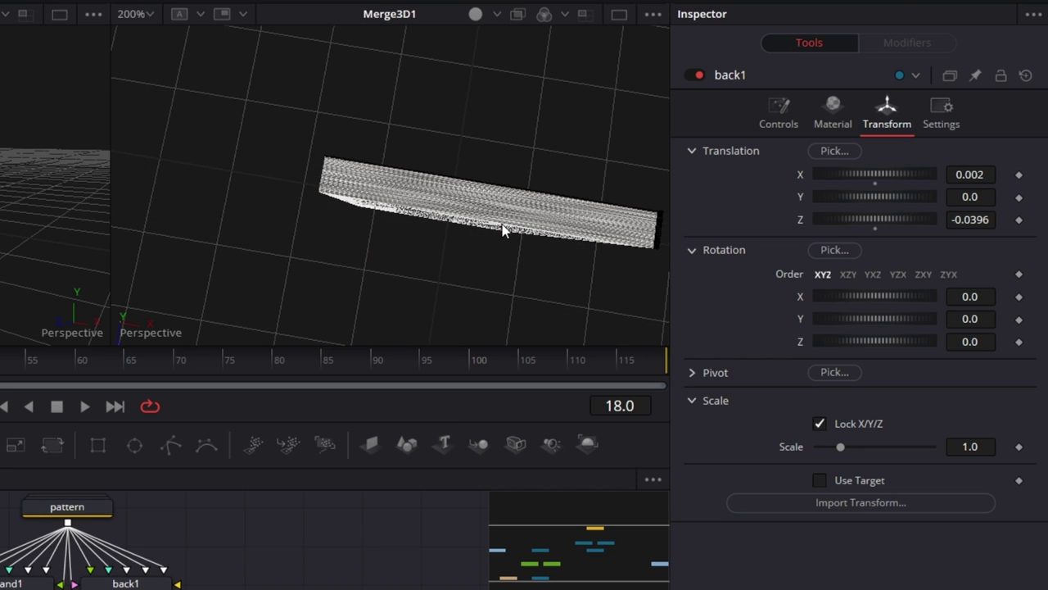
drag(501, 223, 409, 188)
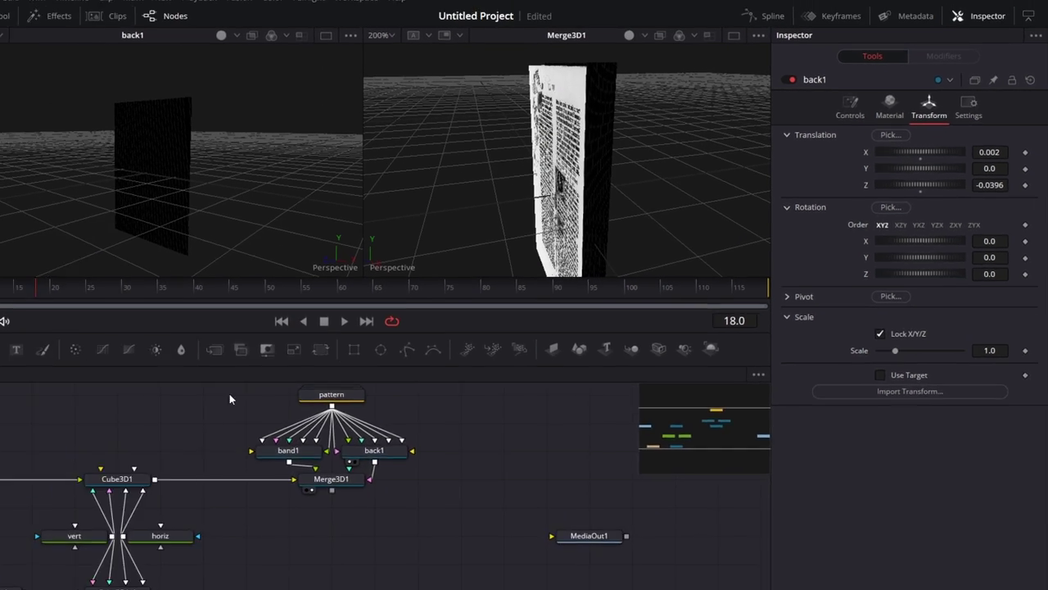
- Copy the pattern group with the band1 and back1 cubes and paste the copies in the empty node area near Cube3D1_1
drag(298, 368, 463, 421)
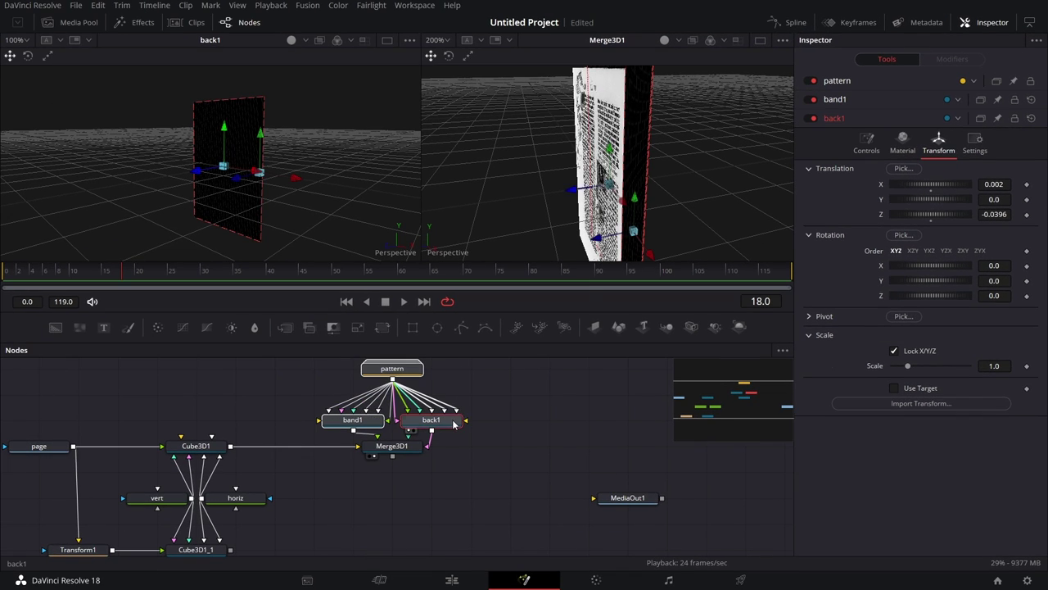
right_click(455, 425)
click(492, 107)
drag(477, 532, 474, 464)
right_click(385, 487)
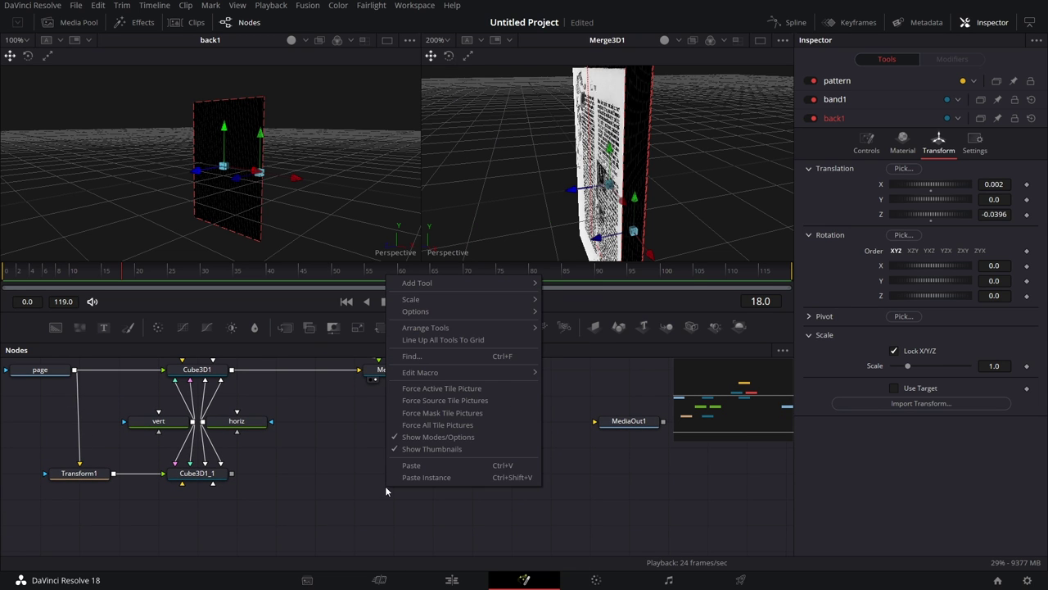
click(414, 466)
click(455, 470)
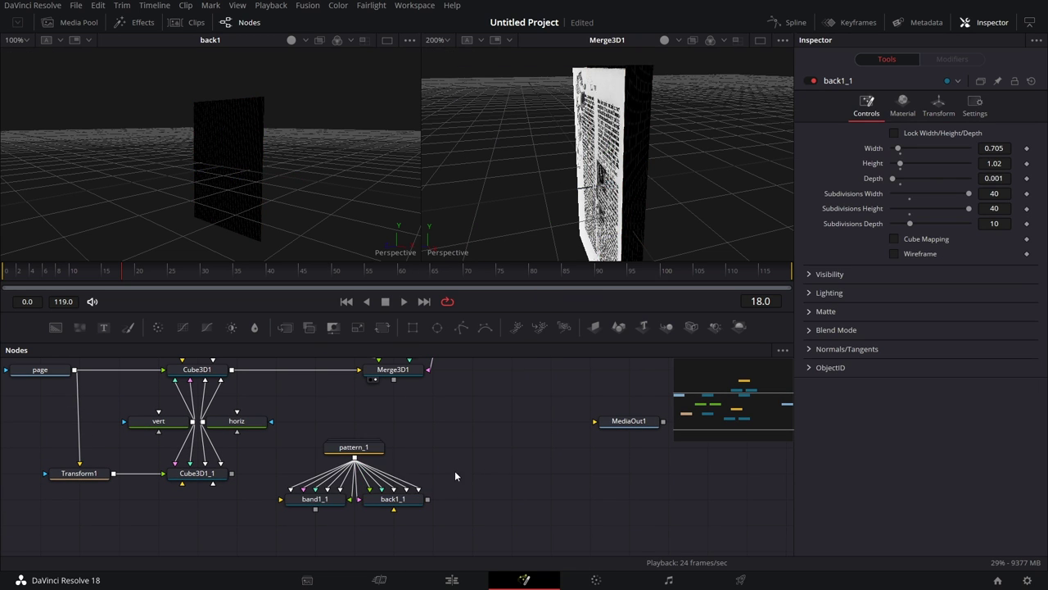
- Reposition the pattern_1 group below the band1_1 and back1_1 nodes
drag(364, 449, 358, 525)
click(355, 526)
drag(499, 456, 490, 476)
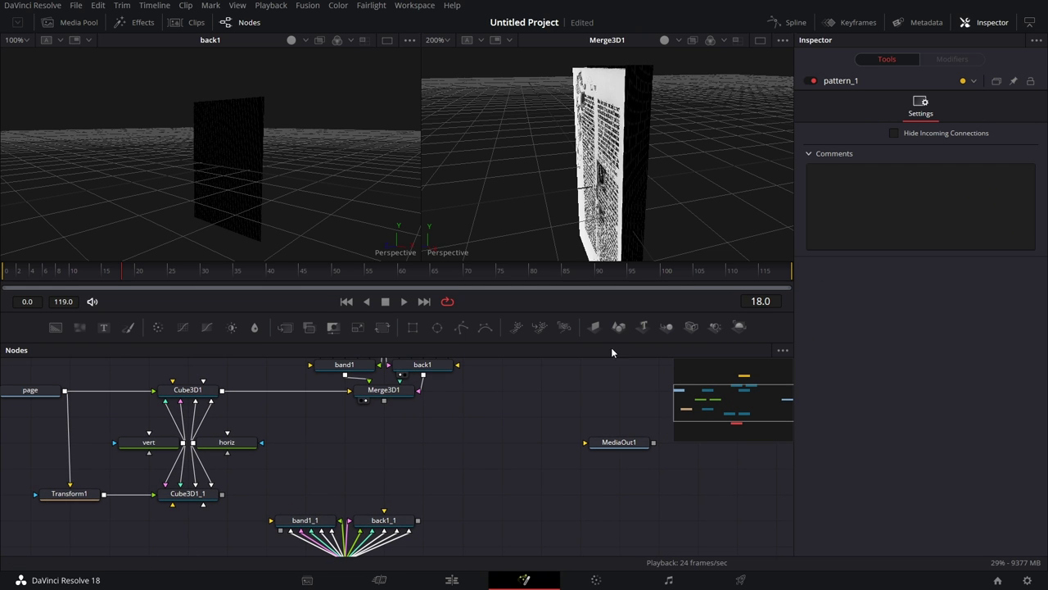
- Add a Merge3D node above the copied cubes, connect Cube3D1_1, band1_1 and back1_1 to it, and show it in the first viewer
drag(667, 327, 383, 491)
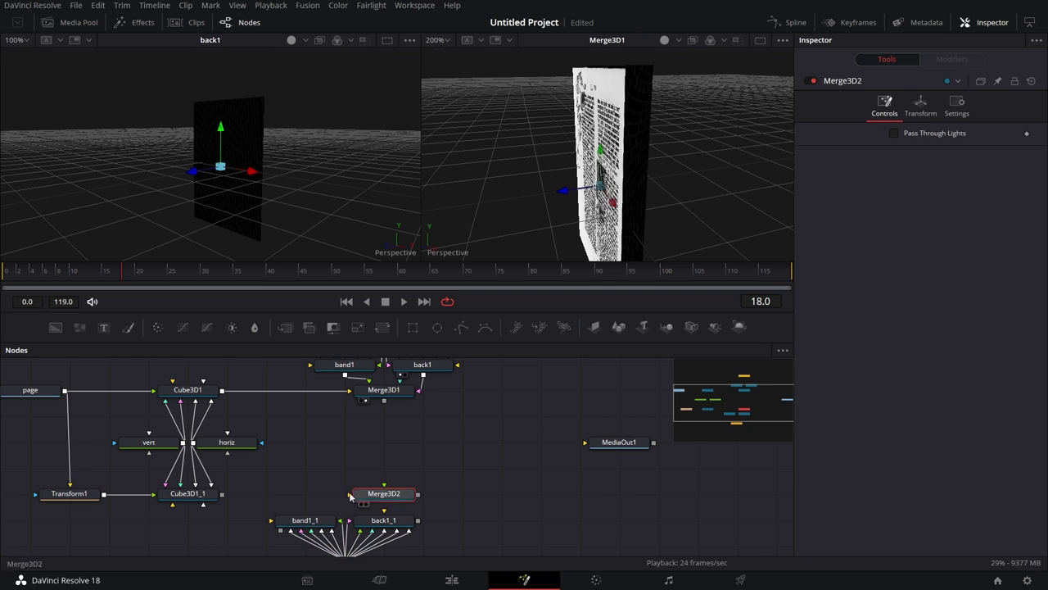
drag(222, 494, 358, 501)
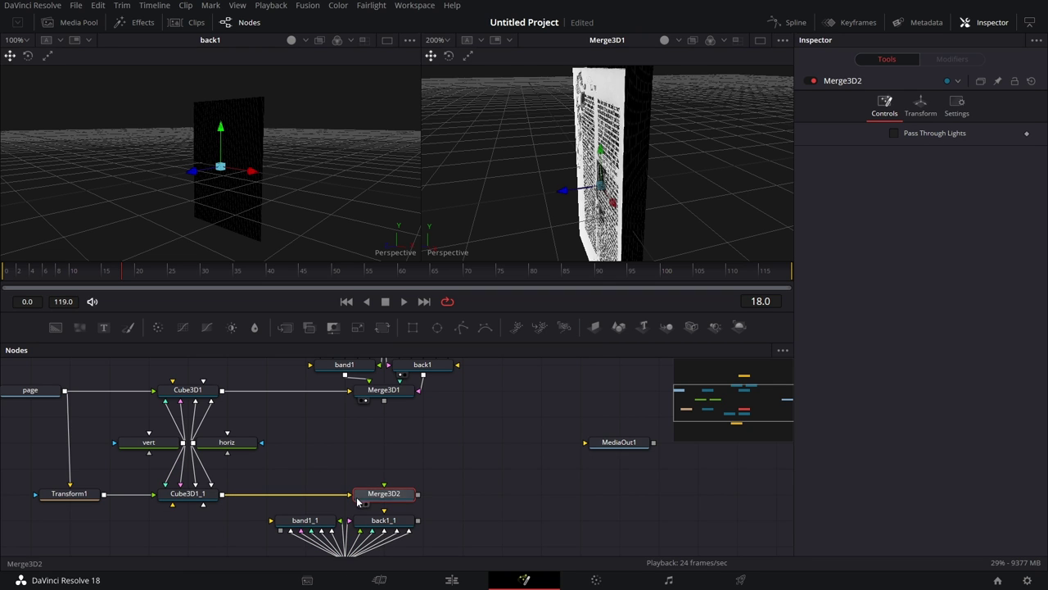
drag(281, 530, 466, 499)
click(459, 499)
drag(360, 497, 257, 215)
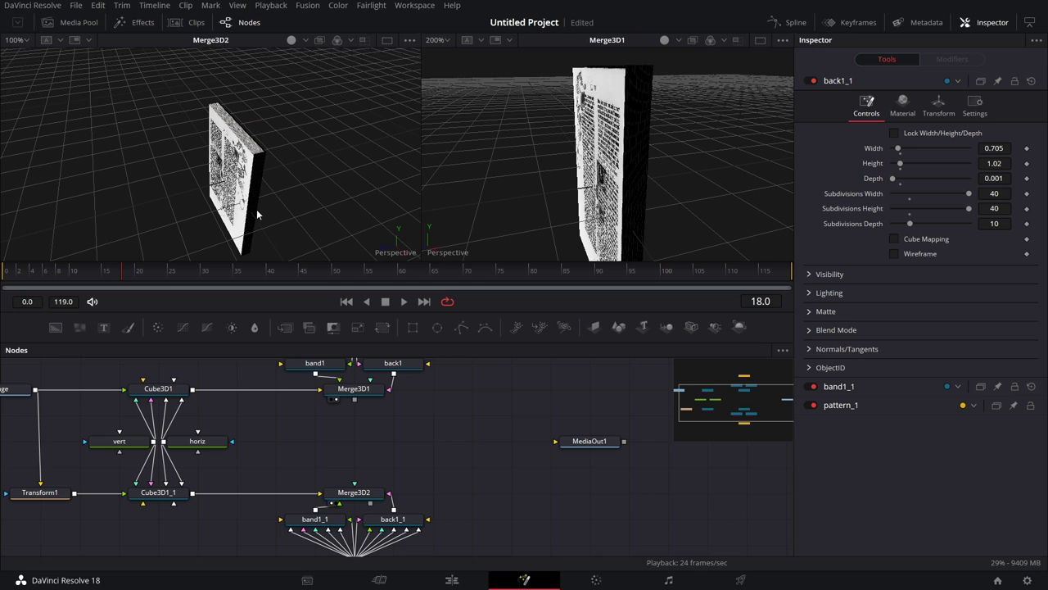
- Set the band1_1 cube's X translation to -0.355 to move the band to the opposite edge of the second page block
drag(496, 506, 506, 447)
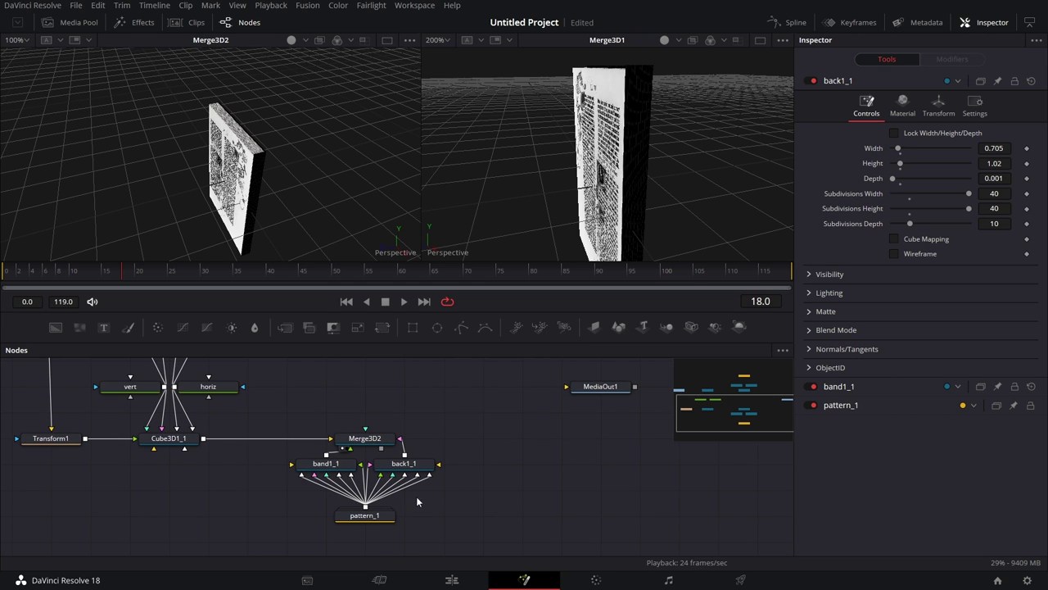
click(342, 464)
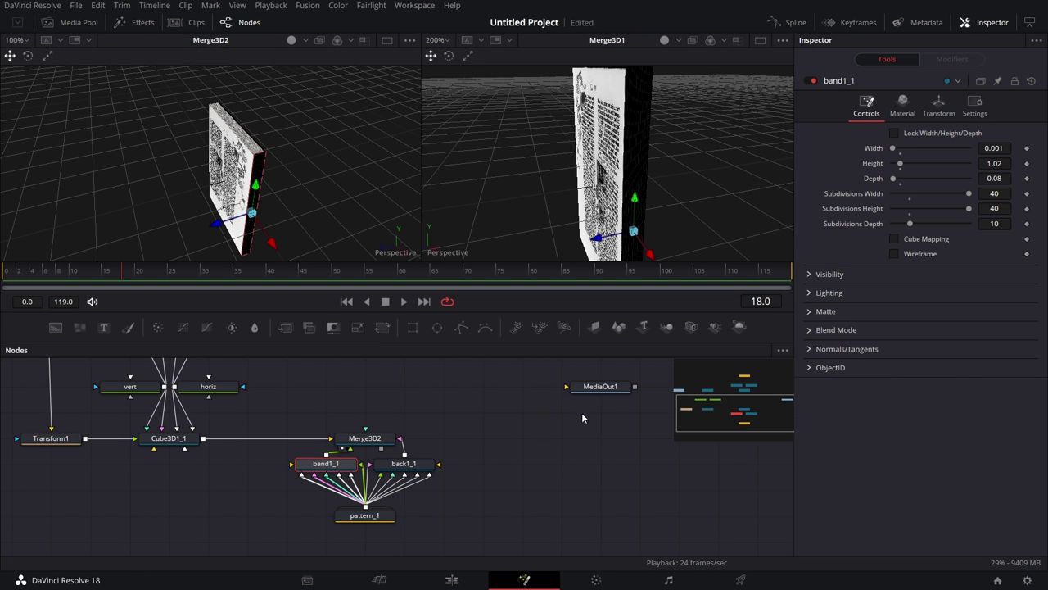
click(938, 107)
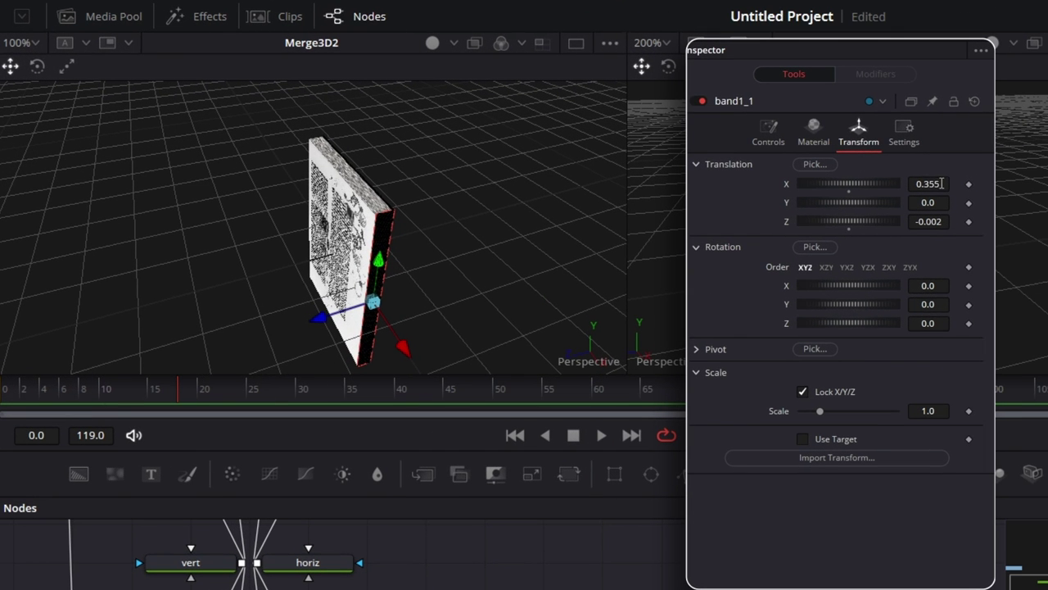
key(Return)
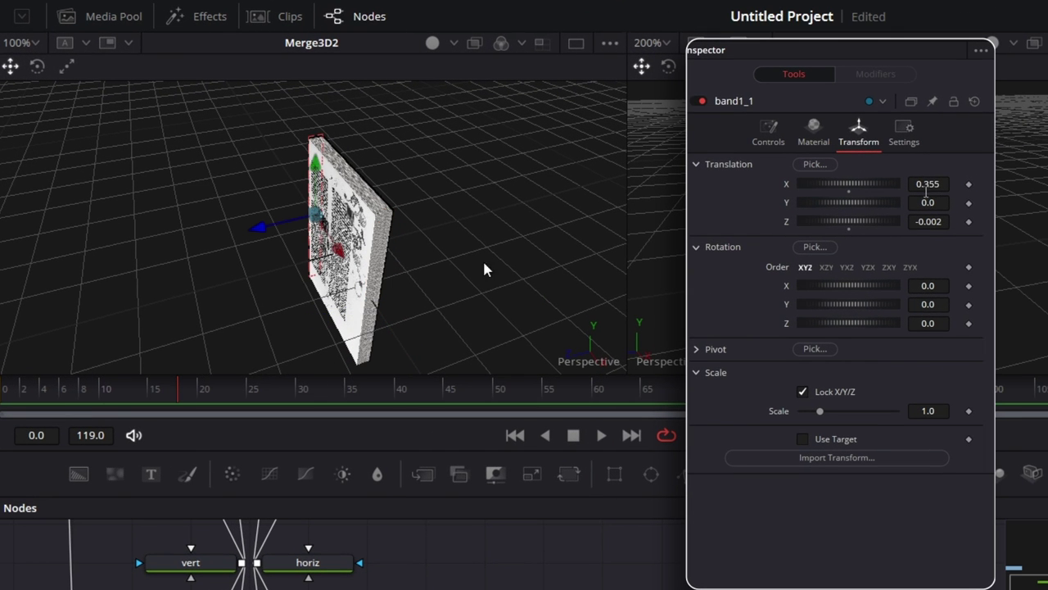
click(917, 183)
drag(327, 207, 428, 260)
text(-)
key(Tab)
scroll(286, 199, up, 5)
drag(338, 248, 357, 288)
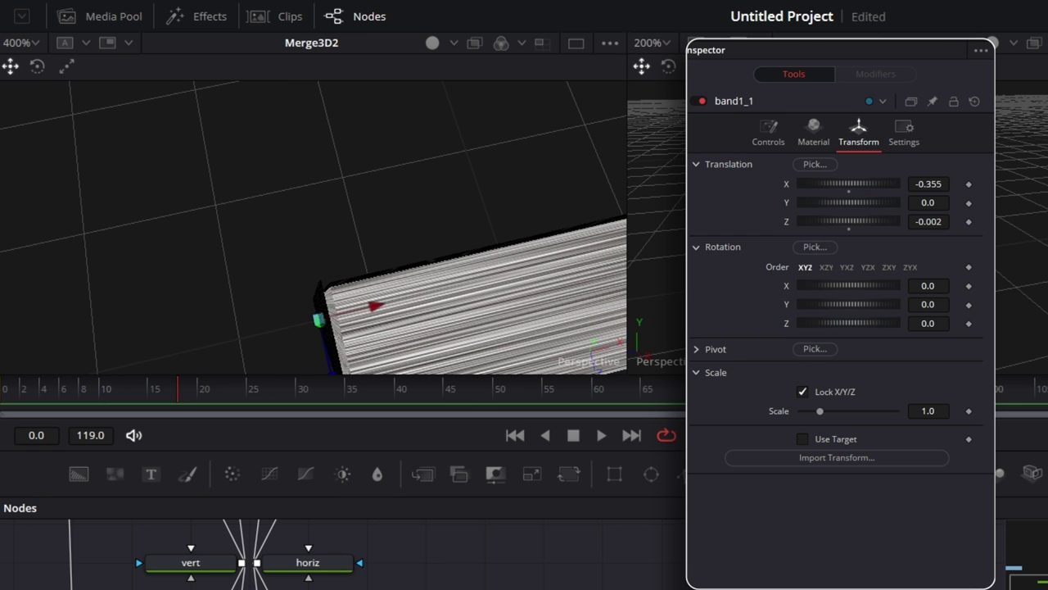
- Set the X translation of the back1_1 cube to -0.002
click(501, 250)
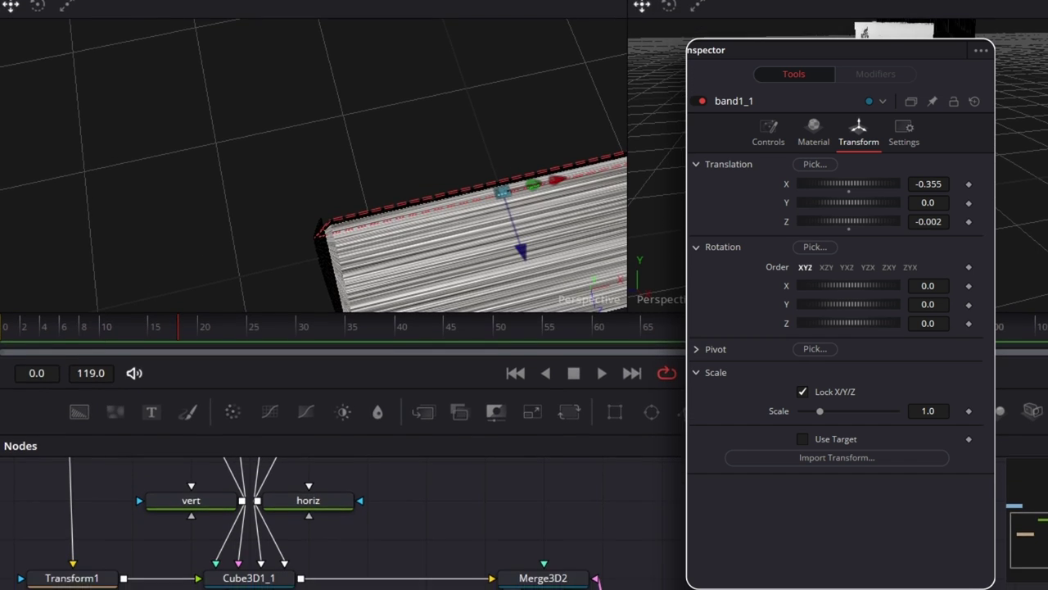
click(859, 136)
click(914, 184)
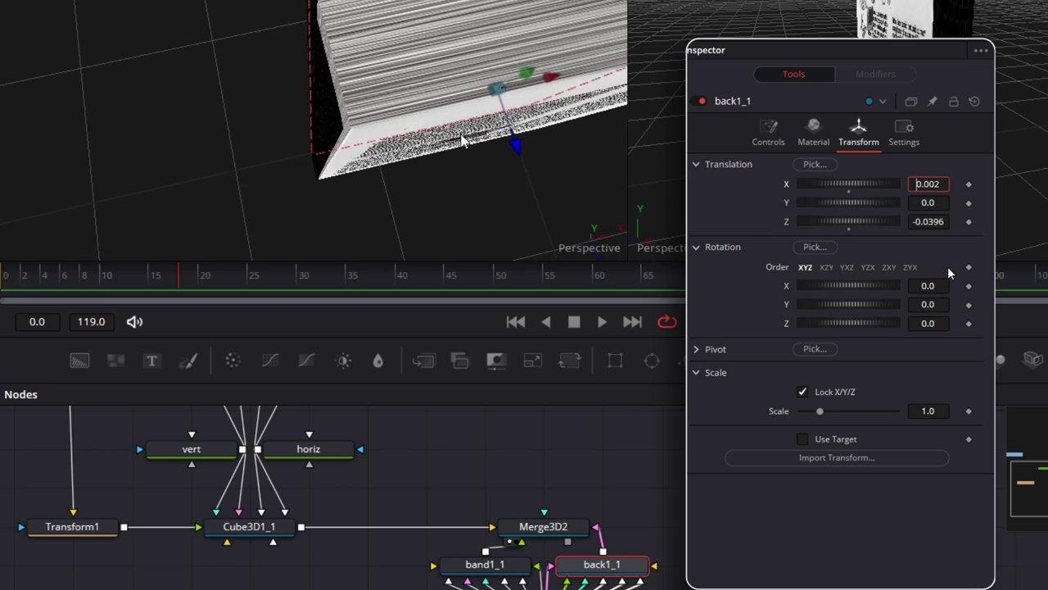
text(-)
key(Tab)
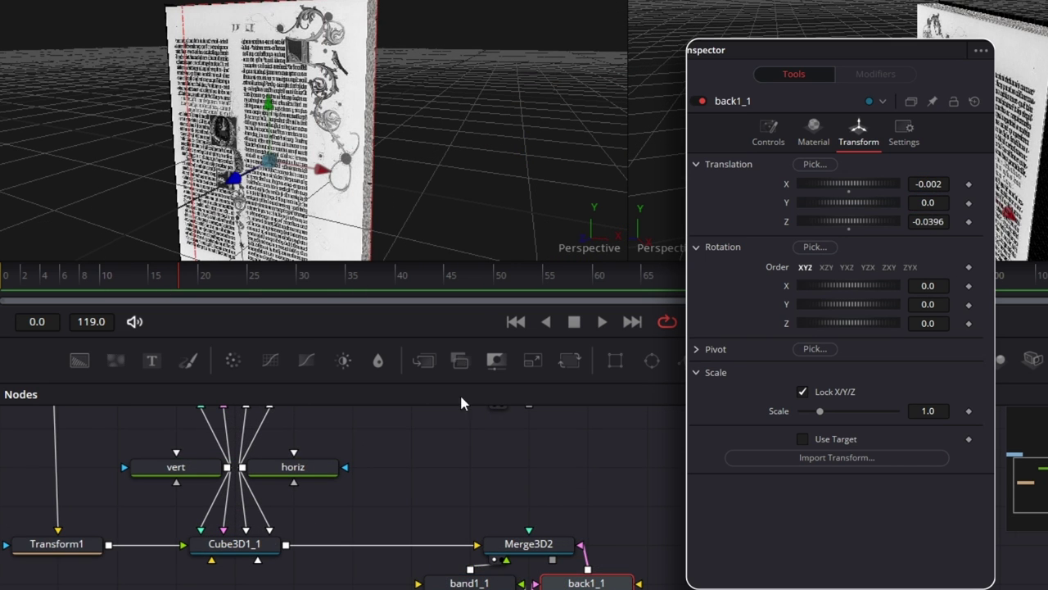
- Add a Merge3D node before MediaOut1, connect Merge3D1 and Merge3D2 to it, and show it in the second viewer
drag(667, 514, 607, 581)
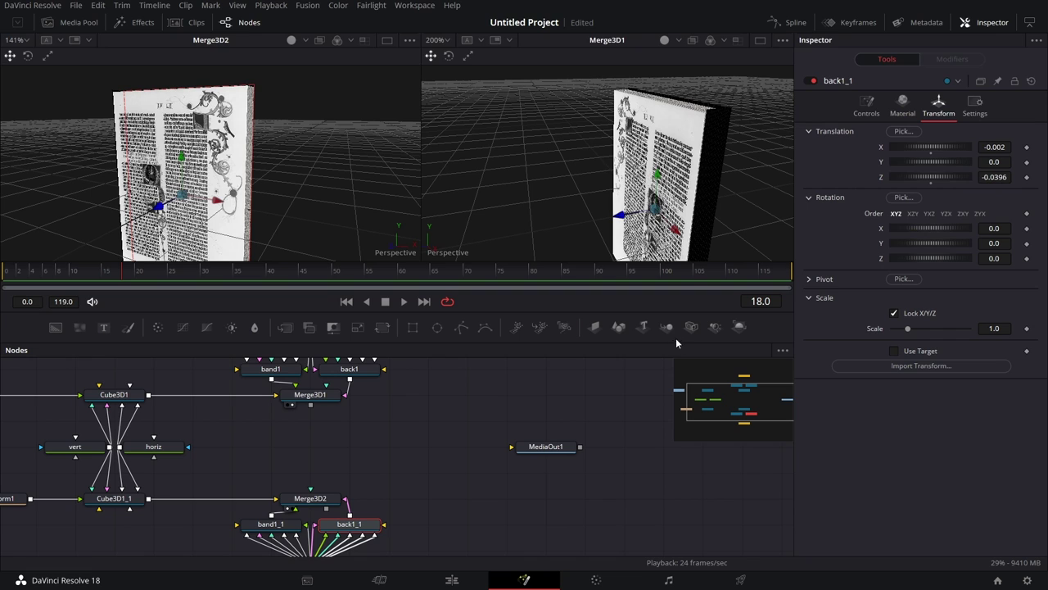
drag(666, 325, 429, 448)
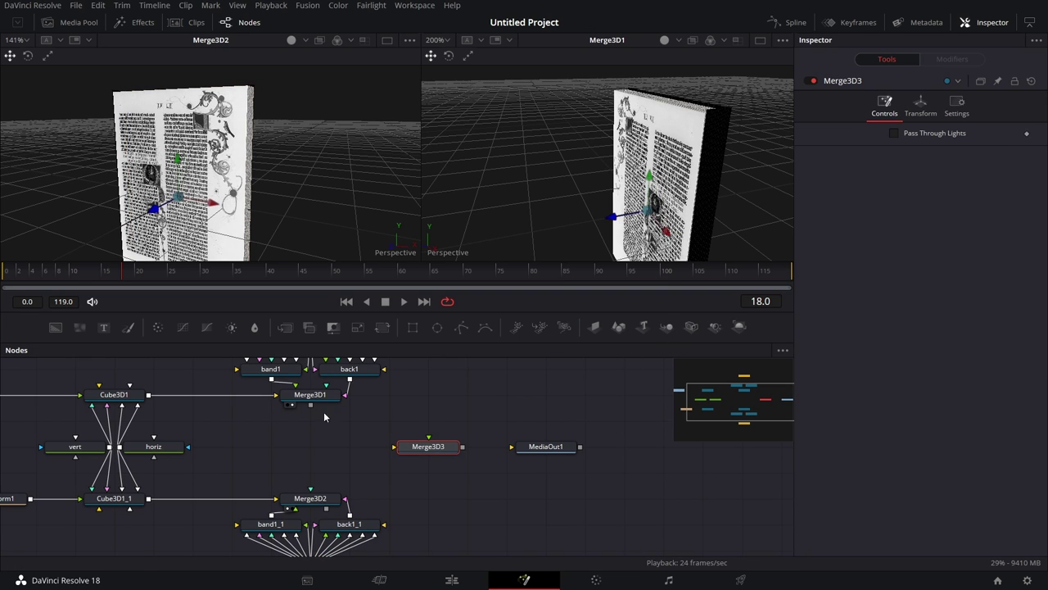
drag(311, 406, 396, 446)
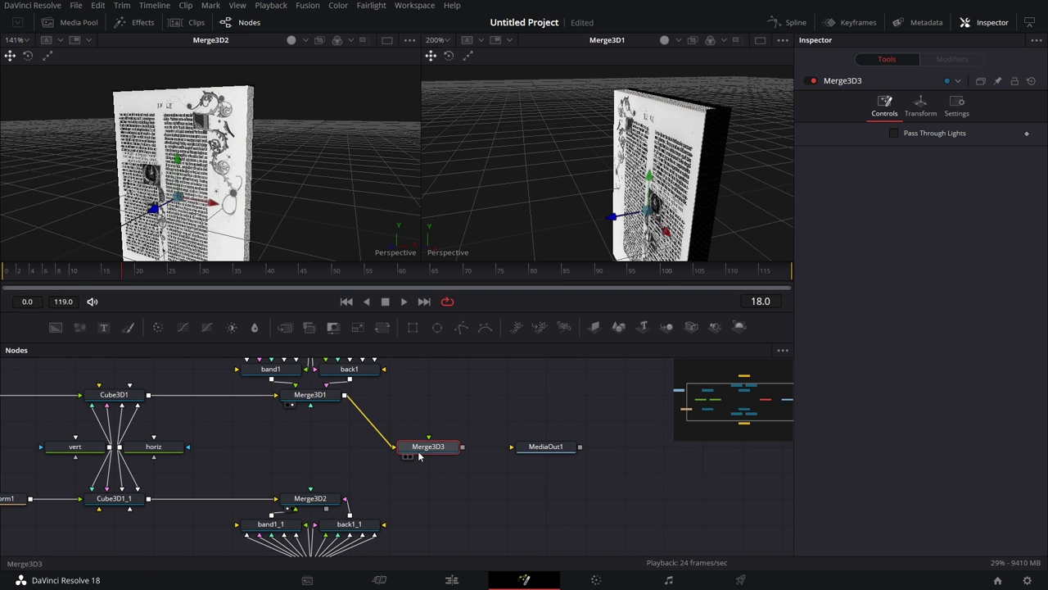
drag(327, 513, 412, 454)
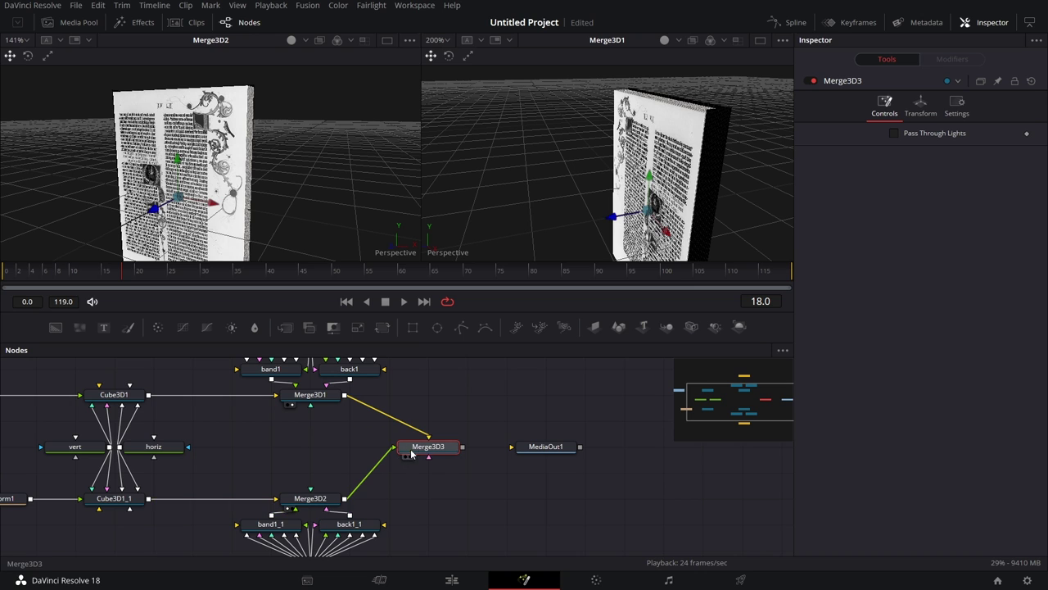
key(2)
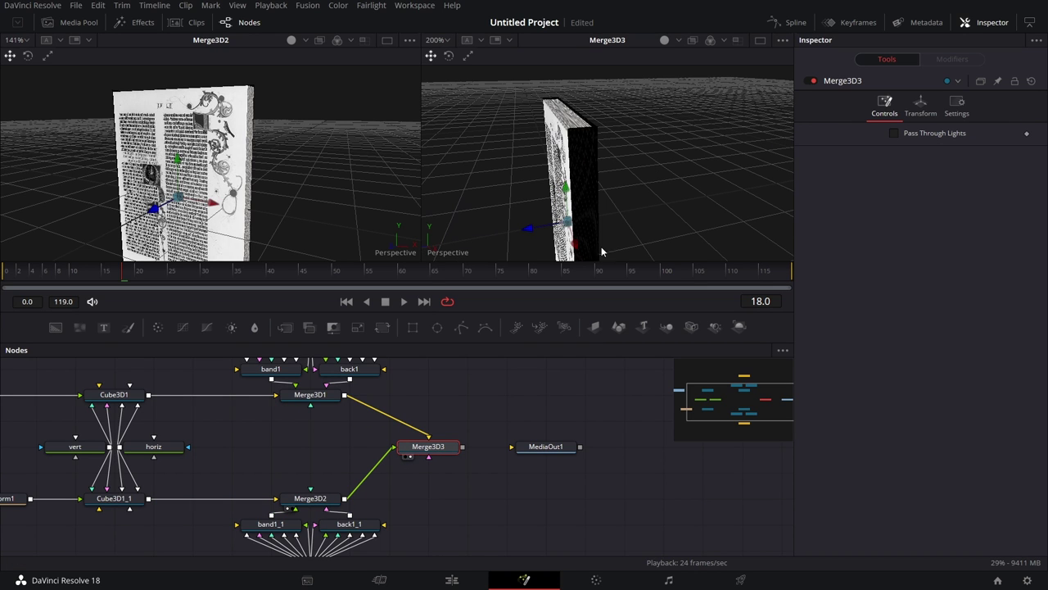
- Set the Z translation of Merge3D1 to 0.29 to separate the two book halves
click(318, 397)
click(921, 104)
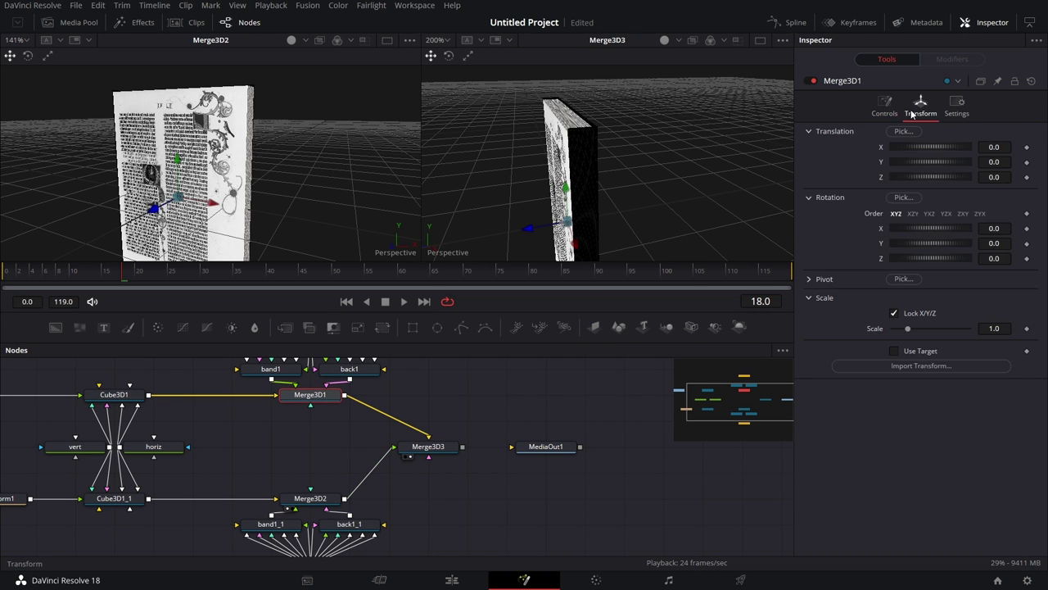
drag(919, 178, 922, 178)
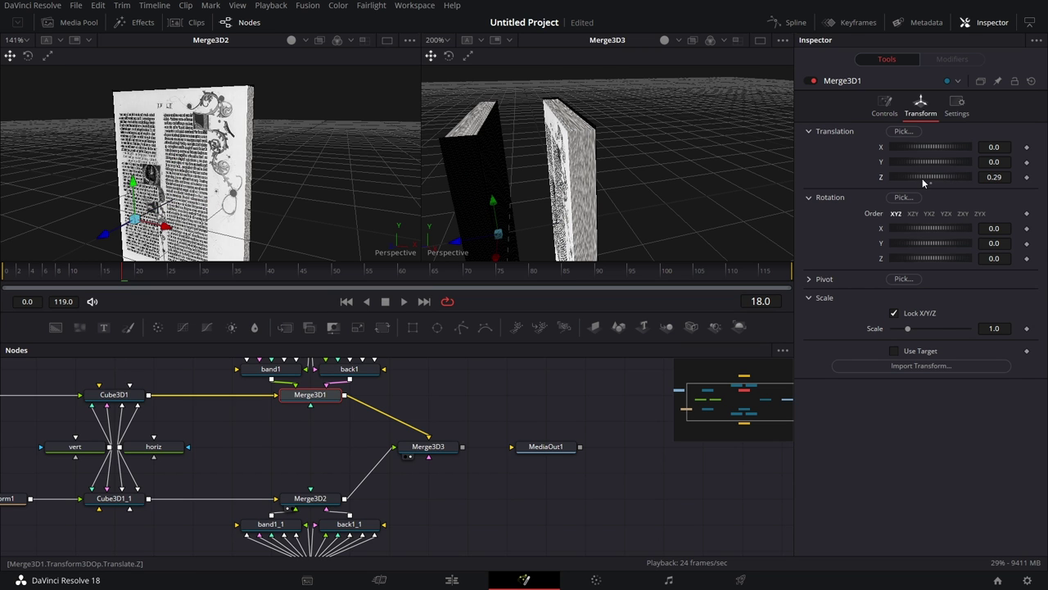
drag(632, 179, 461, 357)
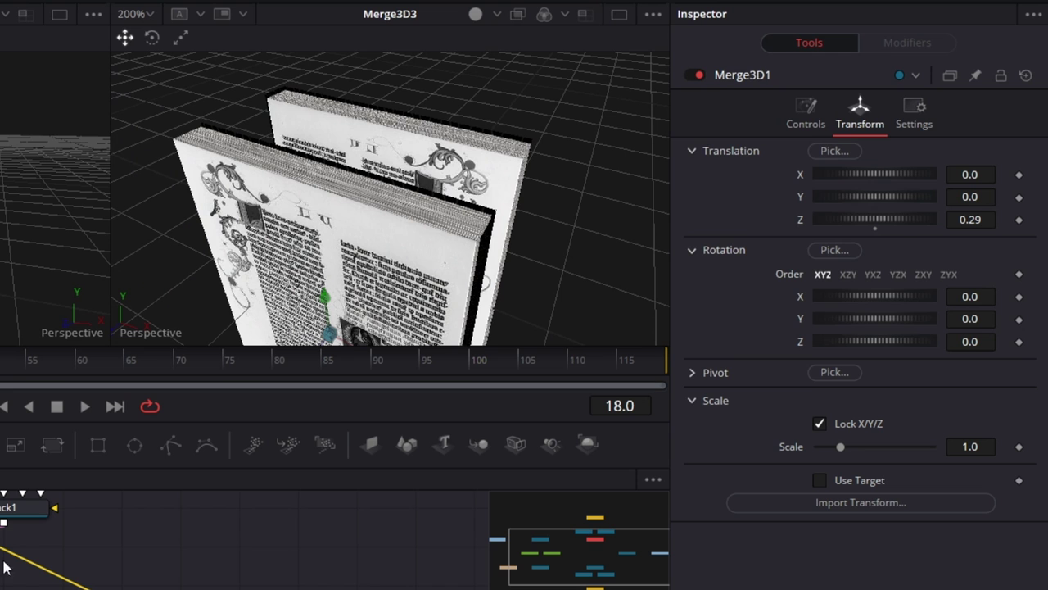
- Set the Y rotation of Merge3D1 to 180 and reset its Z translation to the default
drag(898, 319, 955, 319)
click(971, 320)
text(180)
key(Return)
double_click(801, 222)
drag(346, 258, 305, 249)
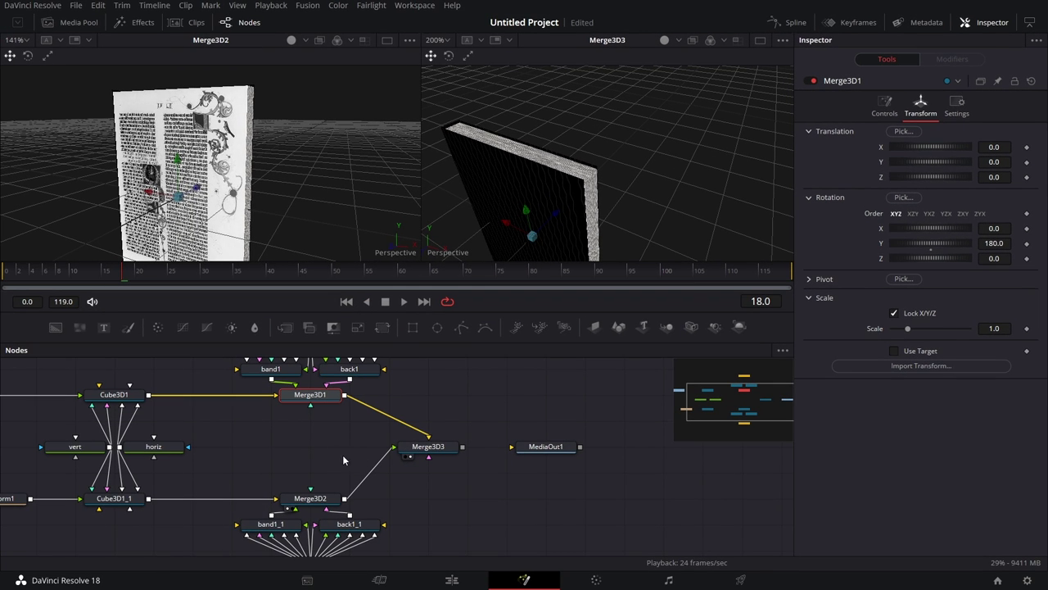
- Keep Merge3D1's controls pinned and link Merge3D2's Z translation to Merge3D1's Z translation with an expression, finally unpinning Merge3D1
click(996, 81)
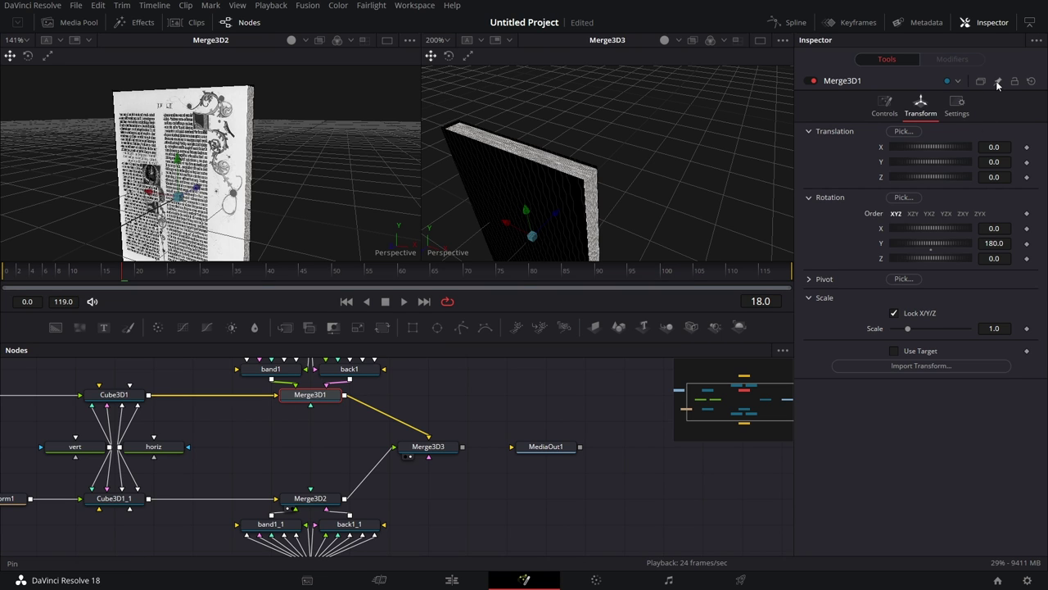
click(324, 502)
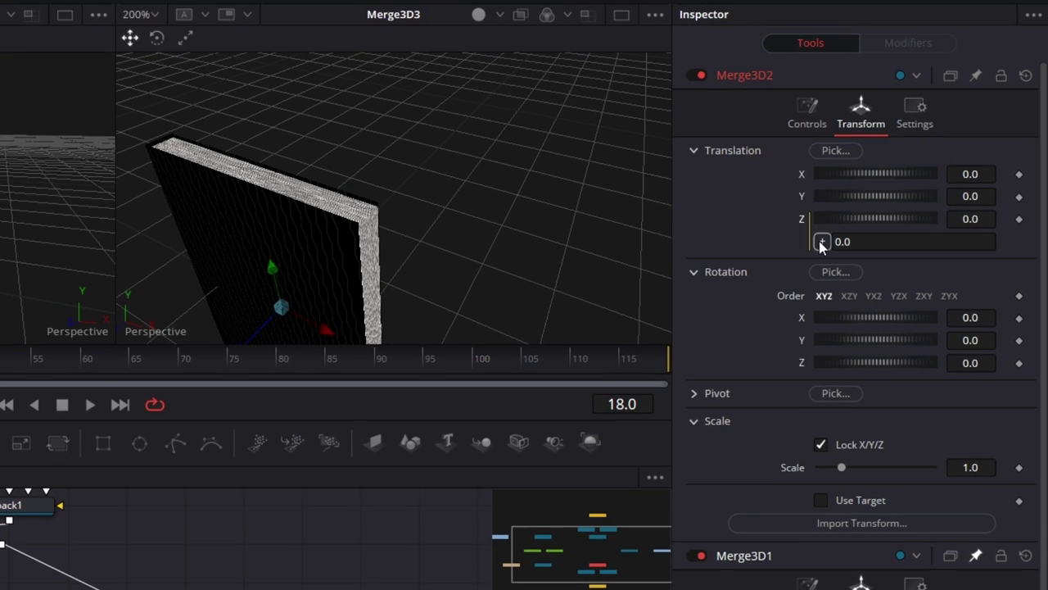
drag(893, 192, 806, 412)
drag(690, 551, 806, 588)
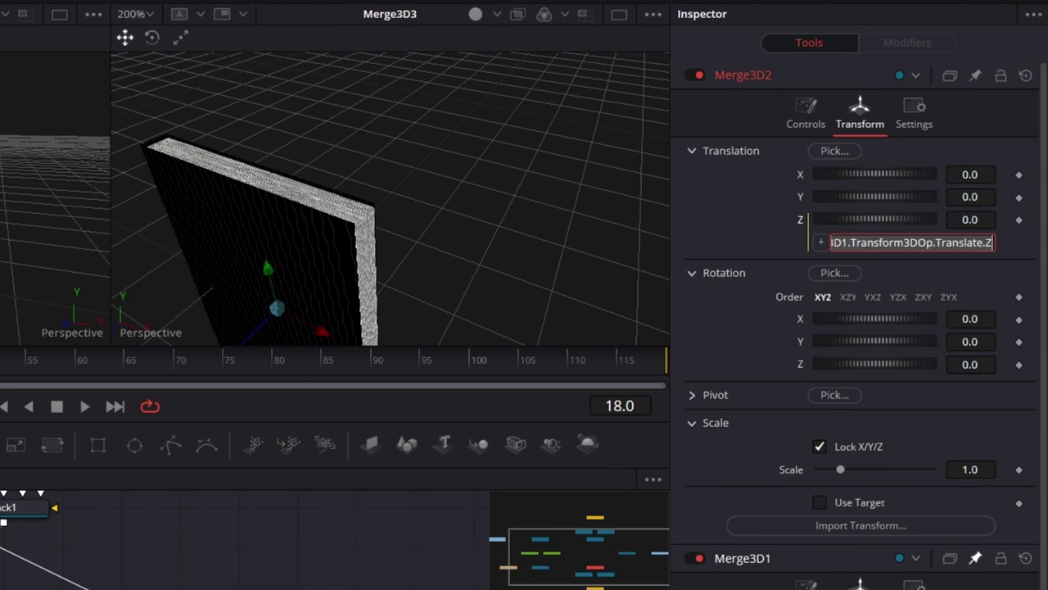
click(981, 561)
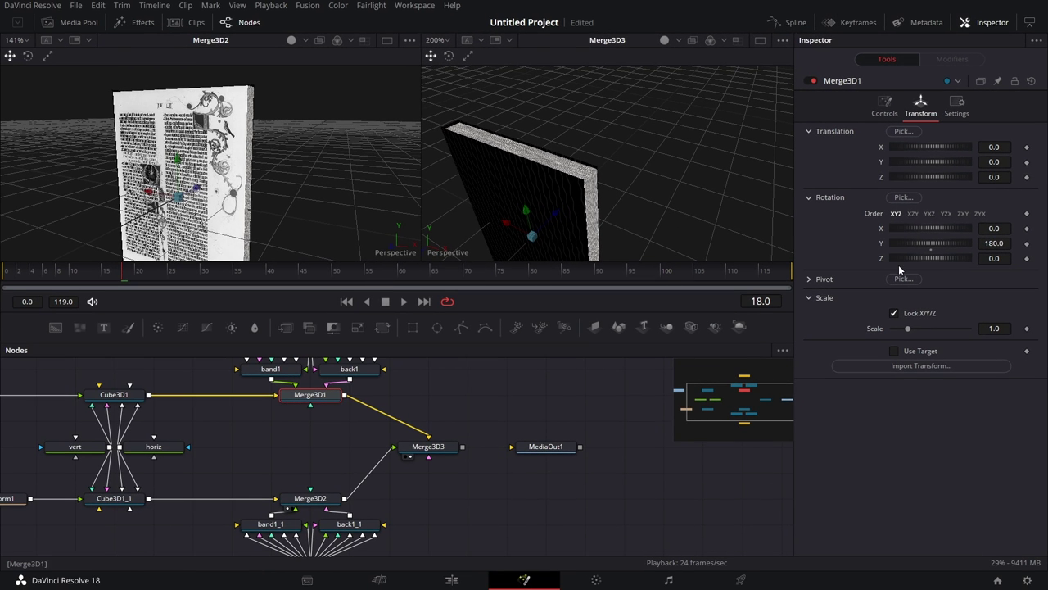
- Set Merge3D1's Z translation to -0.12 and put a minus sign before the expression on Merge3D2's Z translation
drag(991, 177, 977, 177)
click(309, 497)
click(928, 191)
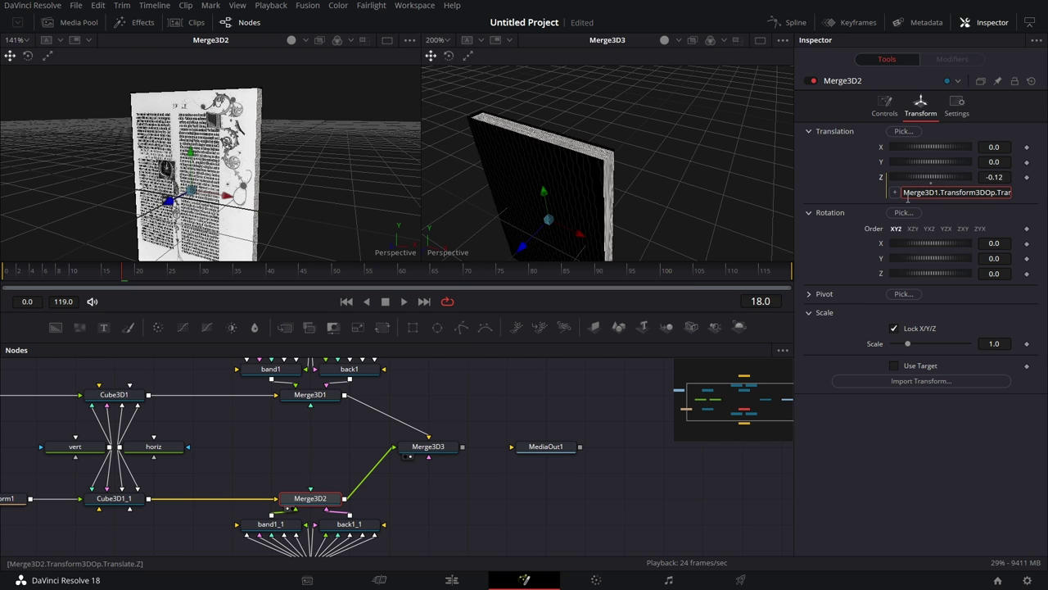
text(-)
key(Delete)
key(Tab)
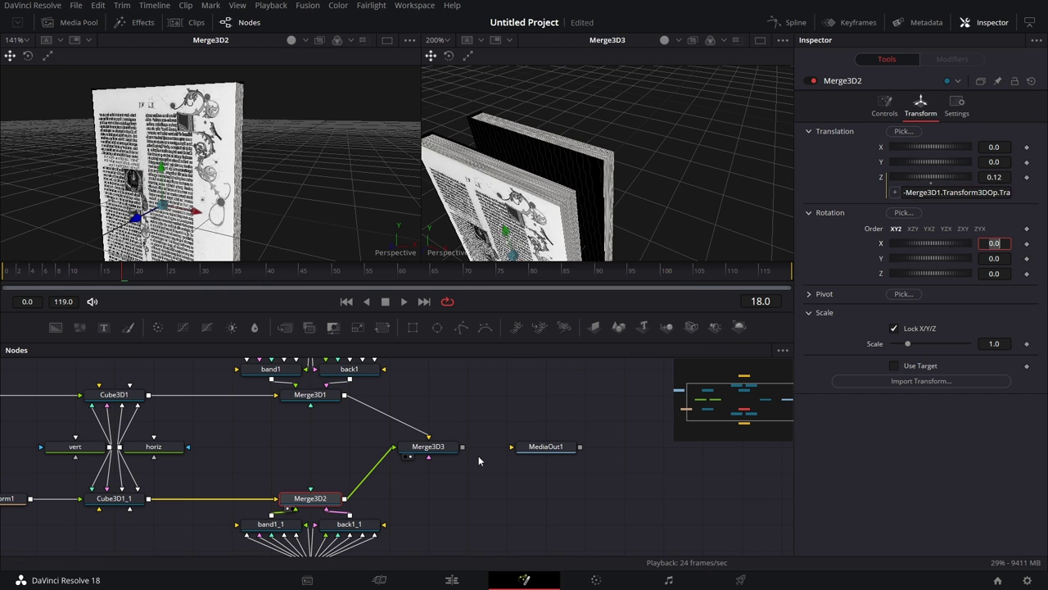
- Set the Z translation of Merge3D1 to 0.0375 to close the two book halves together, and inspect the joined block
click(326, 396)
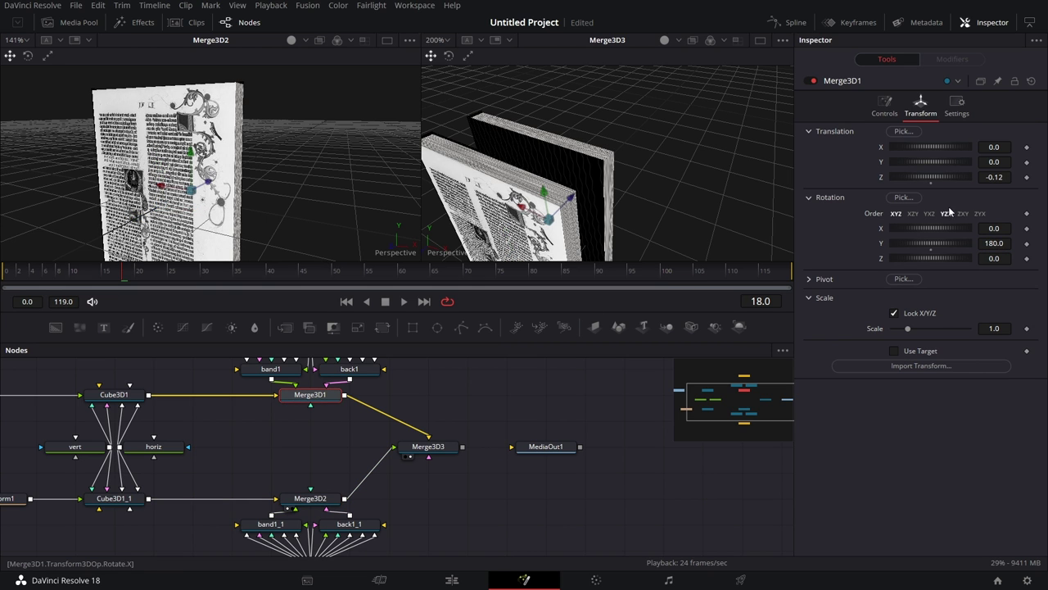
drag(994, 177, 1008, 177)
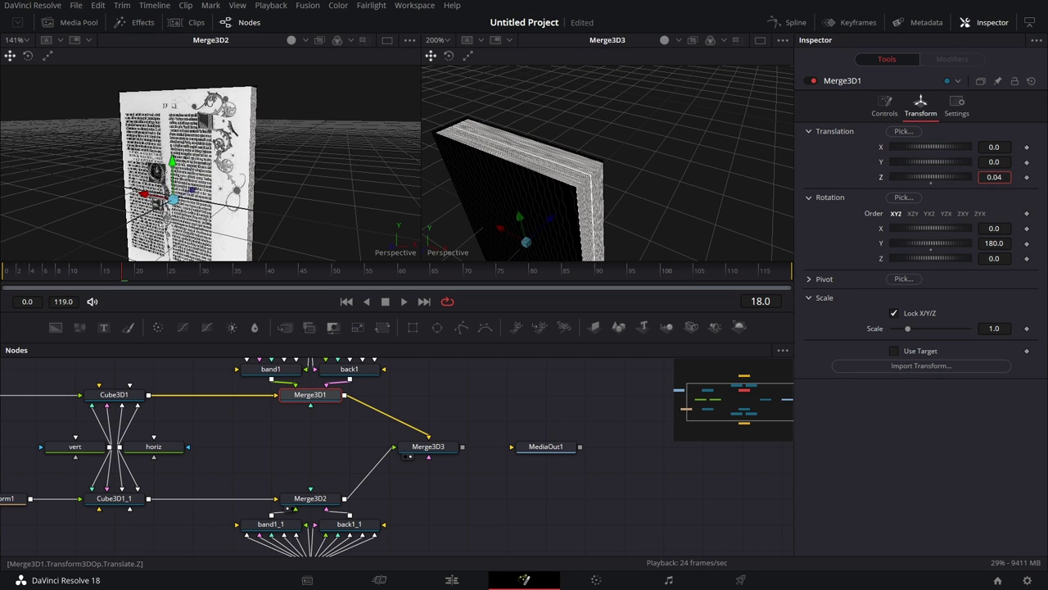
key(BackSpace)
text(375)
key(Tab)
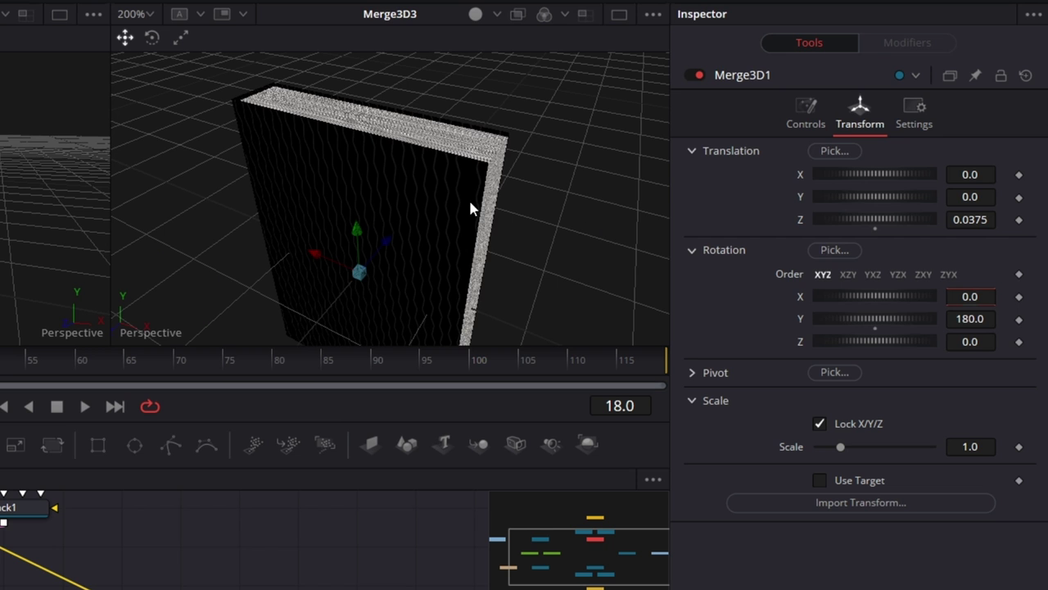
drag(471, 209, 420, 237)
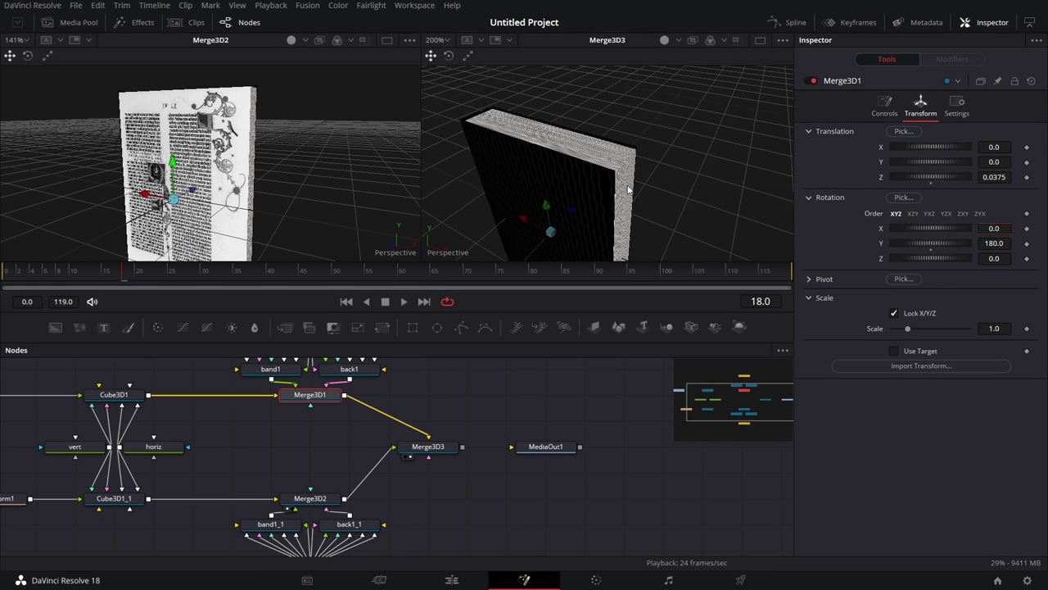
drag(420, 232, 568, 208)
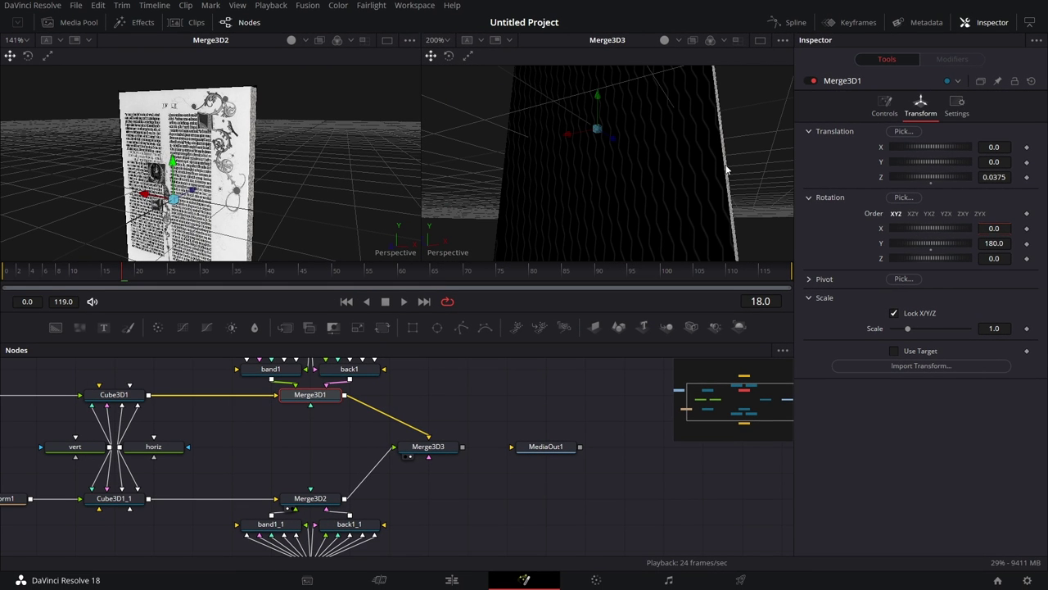
scroll(667, 183, down, 3)
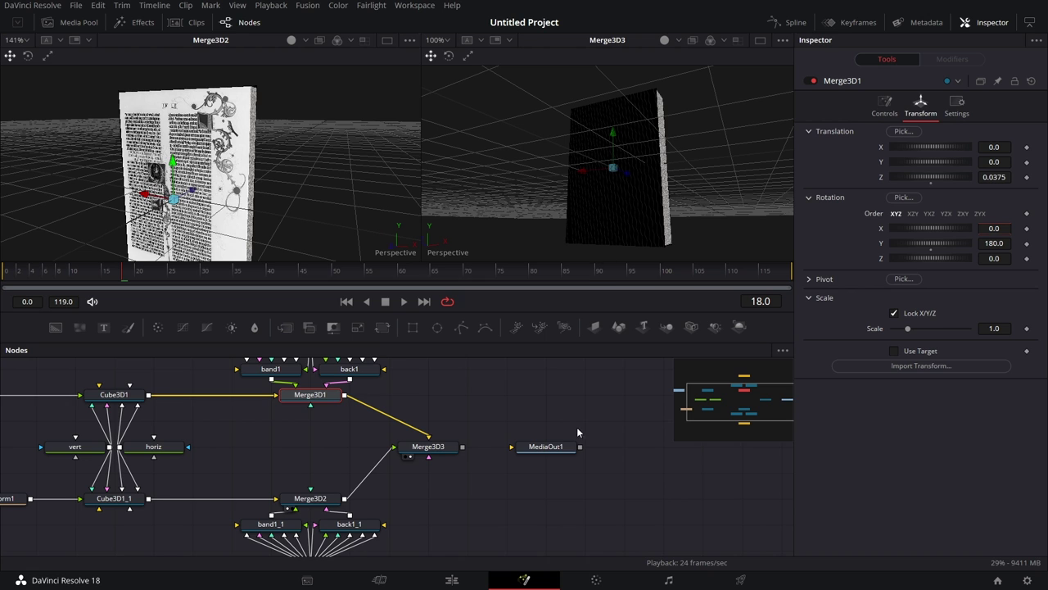
- Move MediaOut1 further along, add a Transform 3D node after Merge3D3, and show it in the second viewer
drag(546, 448, 624, 448)
click(431, 451)
key(shift+space)
text(edge)
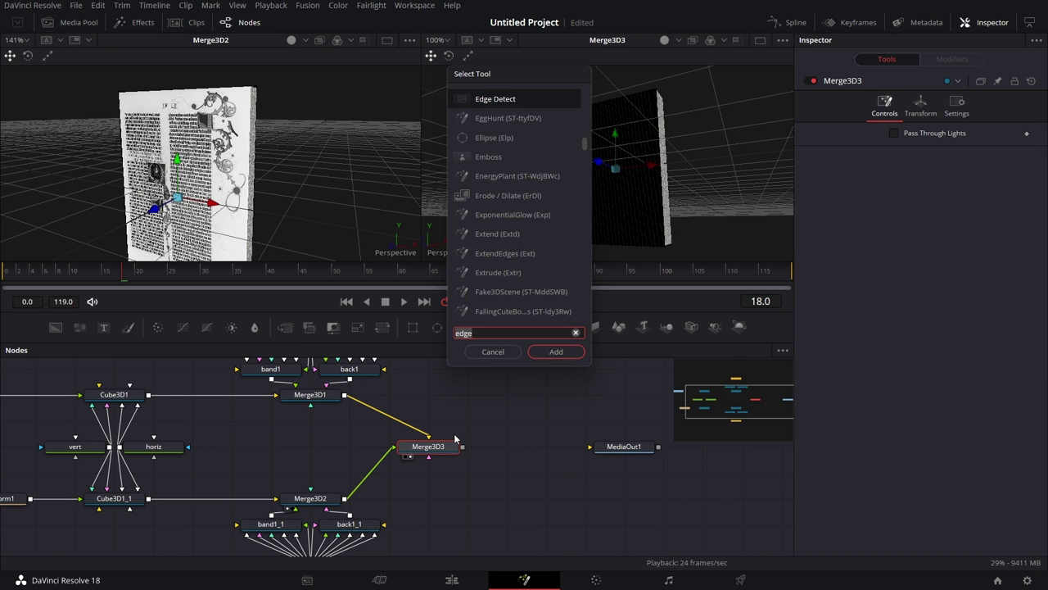
key(BackSpace)
key(BackSpace)
key(BackSpace)
key(BackSpace)
text(3xf)
click(555, 351)
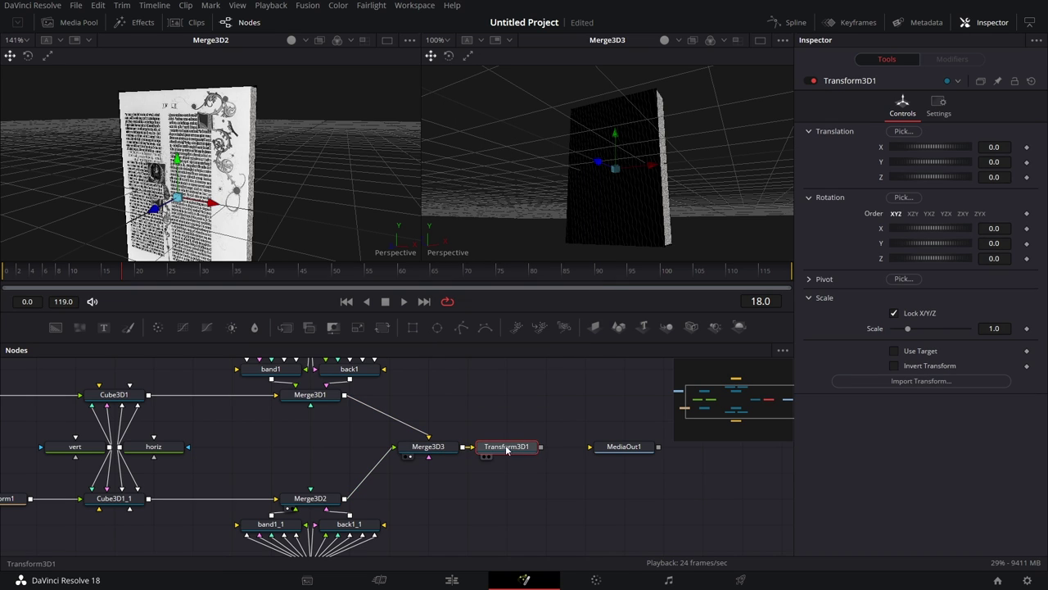
key(2)
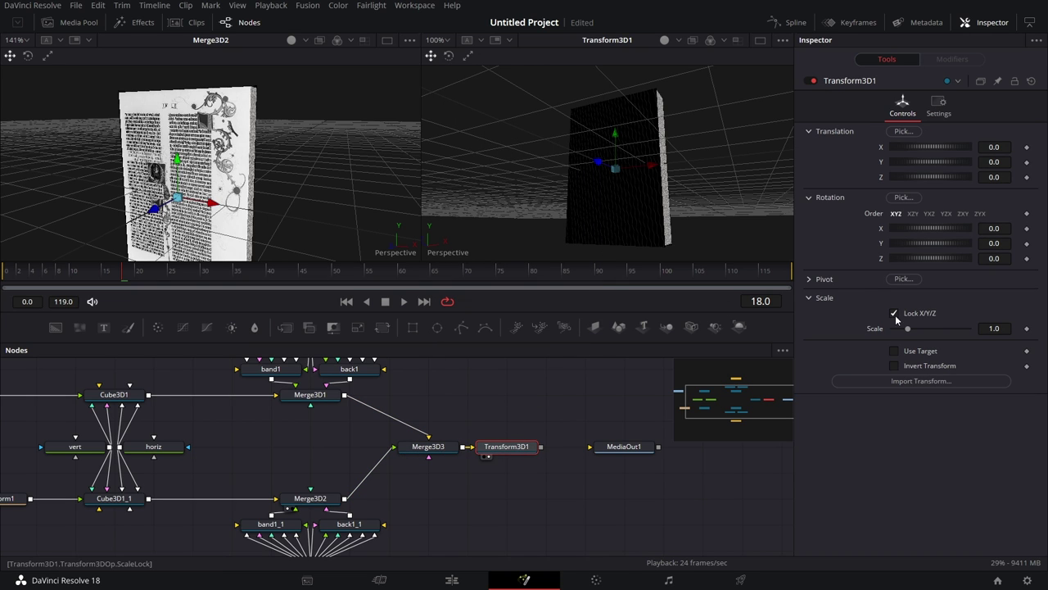
- Set the X rotation of Transform3D1 to -90 to lay the book flat
drag(932, 227, 916, 226)
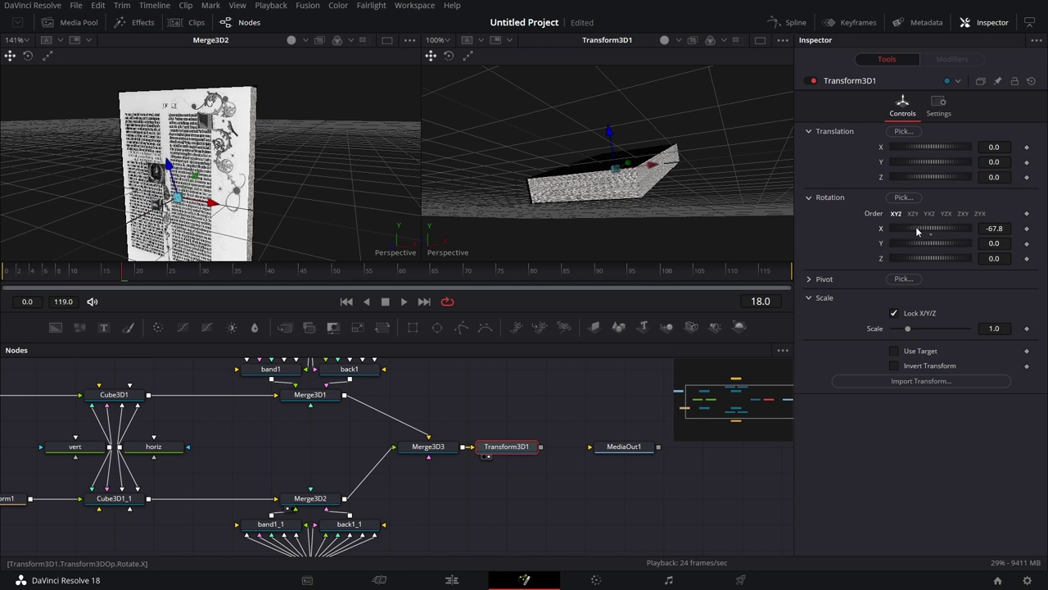
click(1004, 228)
text(-90)
key(Return)
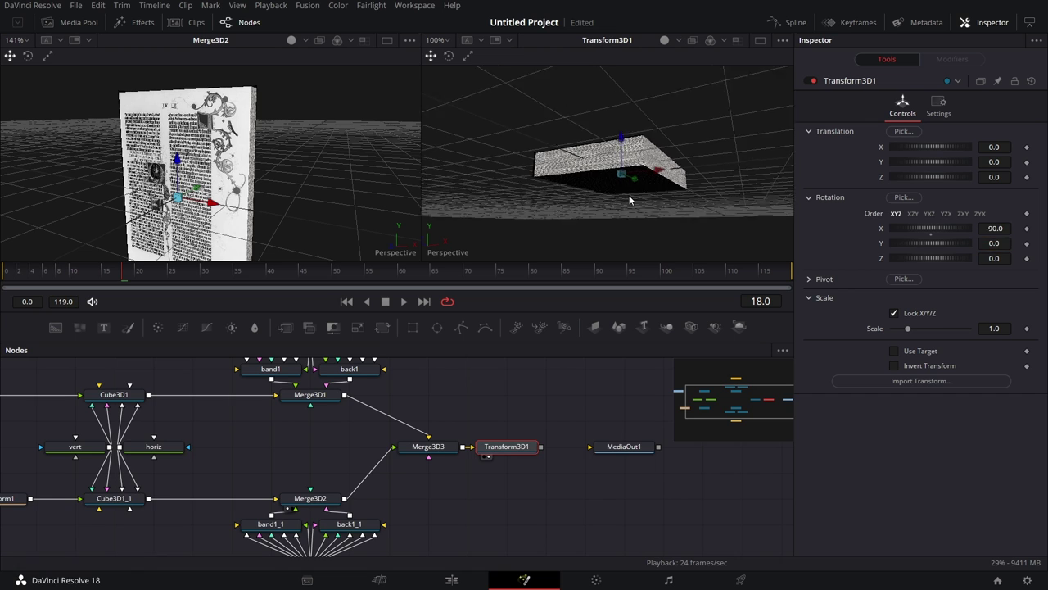
- Add a Transform 3D node between Merge3D1 and Merge3D3, and shift it with Merge3D3 and Transform3D1 towards MediaOut1
click(333, 414)
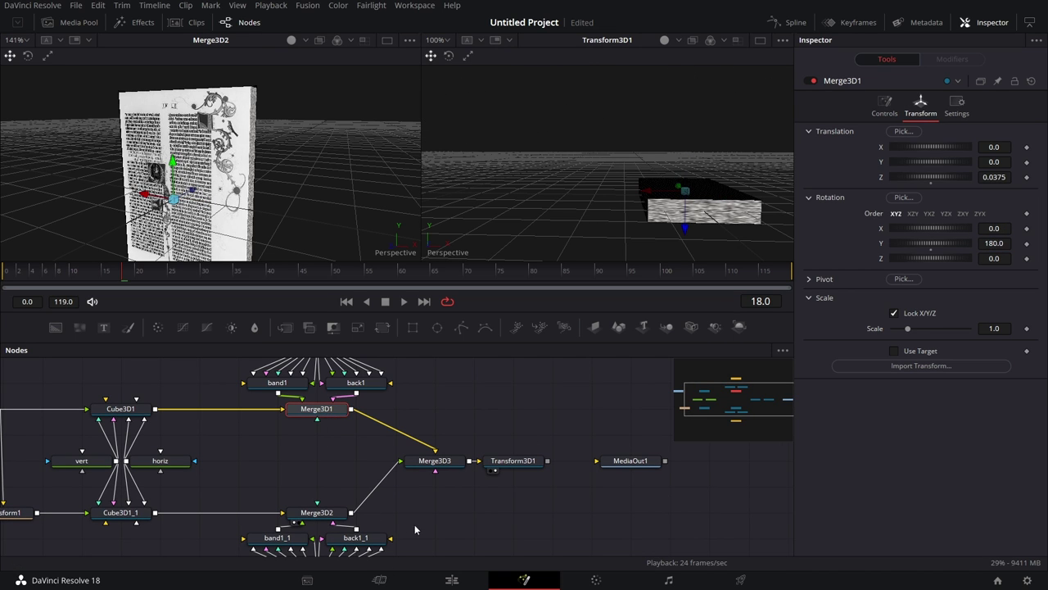
key(shift+space)
text(tr)
key(Return)
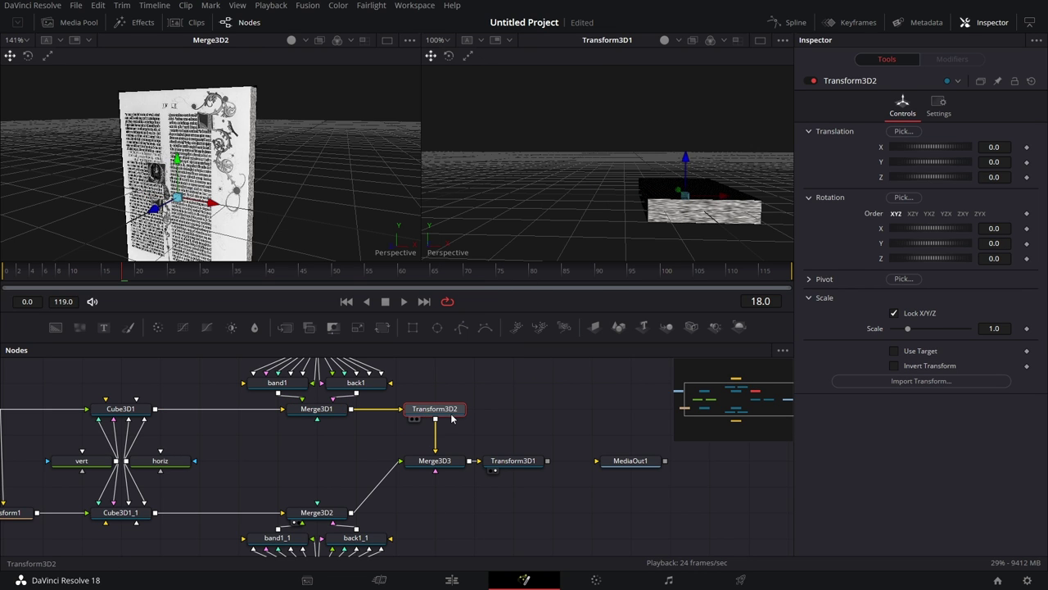
drag(403, 497, 545, 403)
drag(461, 416, 498, 416)
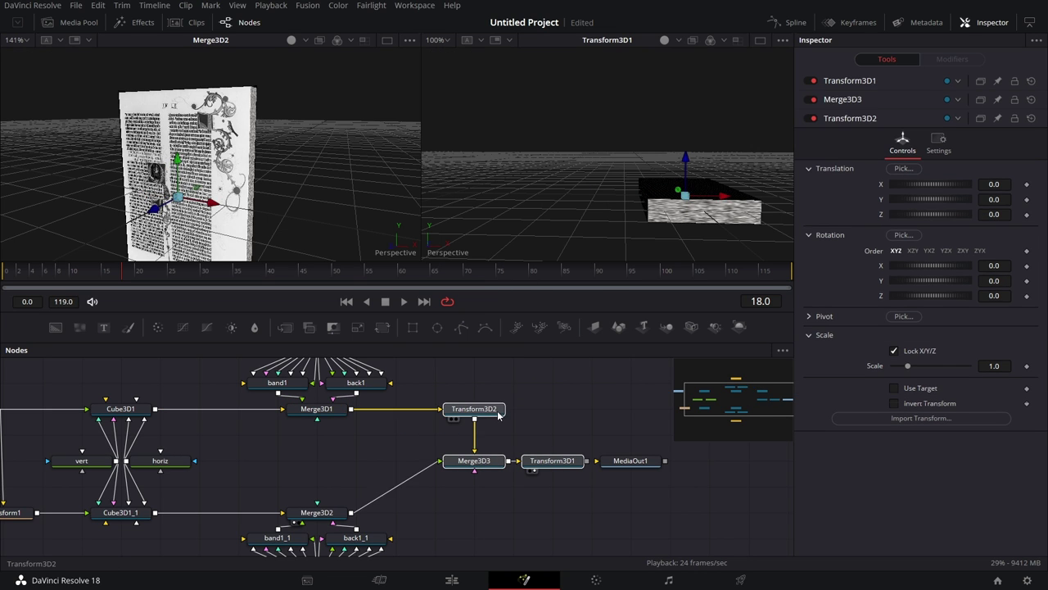
- Try rotating the upper book half by 13 on Y with Transform3D2, and reset the rotation
click(484, 411)
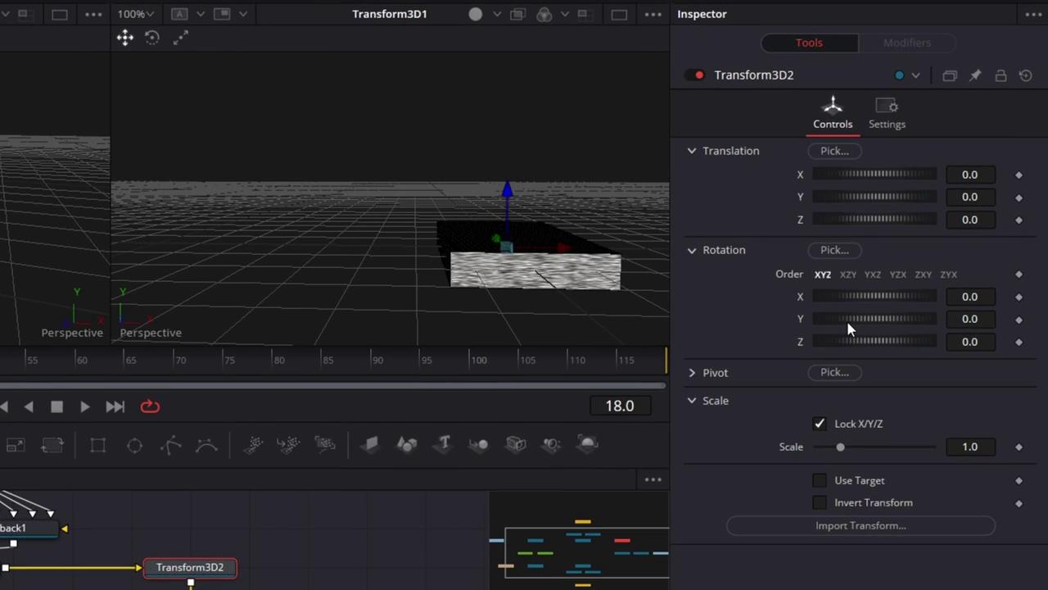
drag(912, 243, 914, 242)
drag(848, 322, 851, 322)
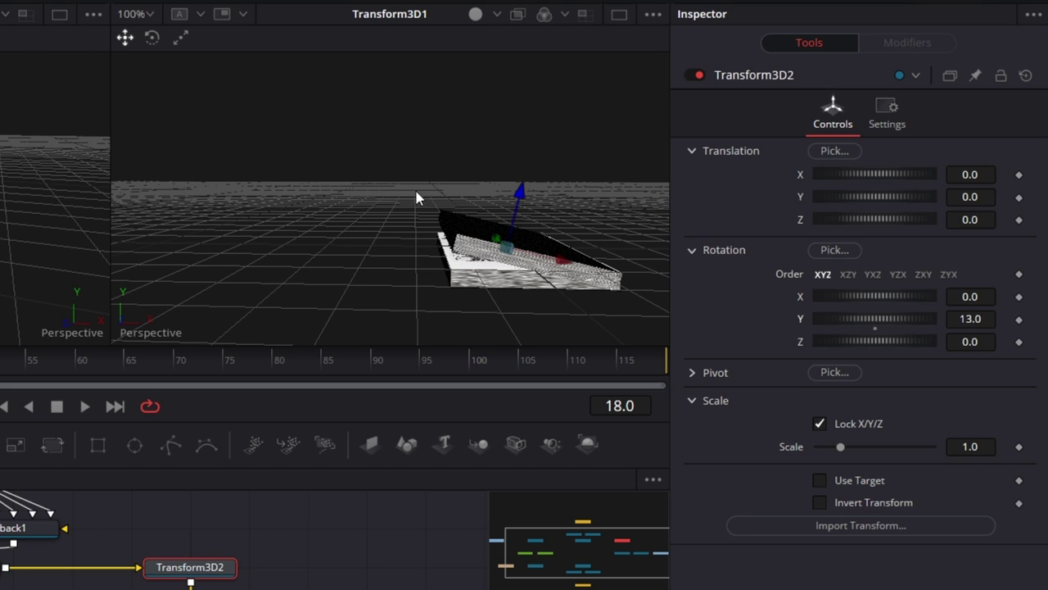
click(452, 223)
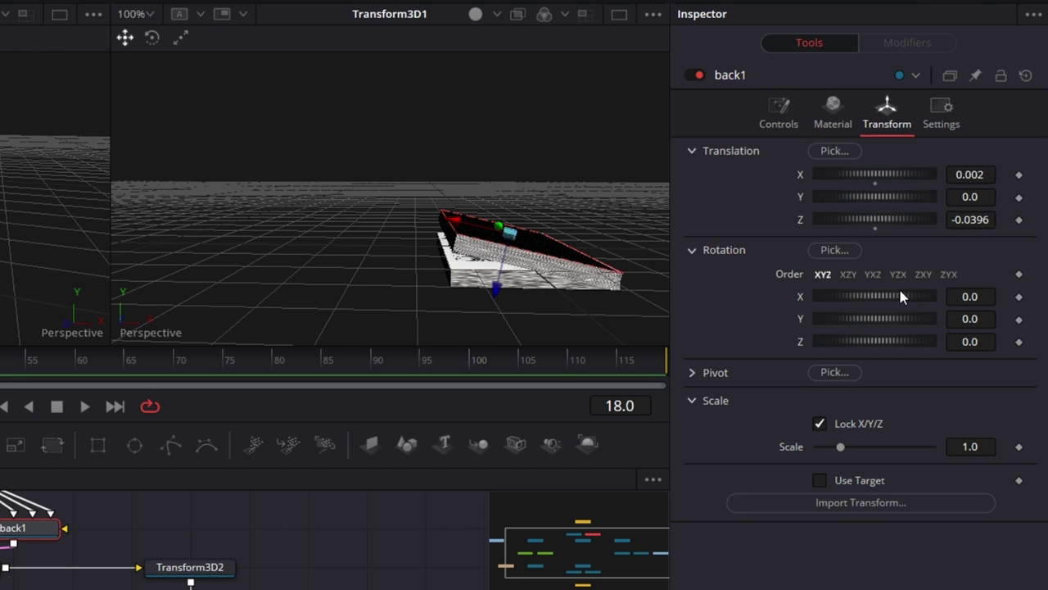
click(198, 566)
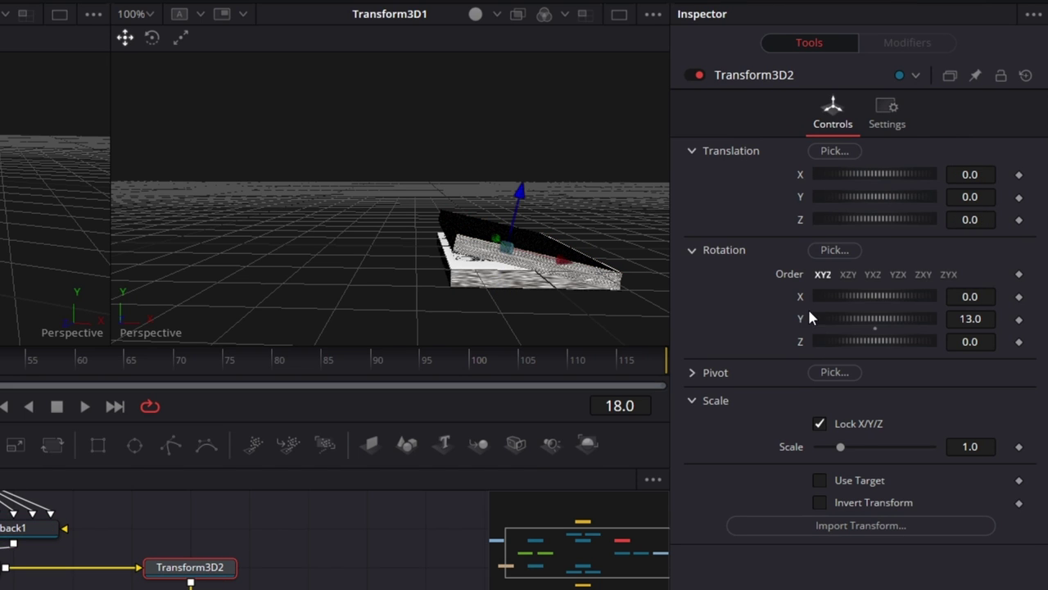
double_click(804, 320)
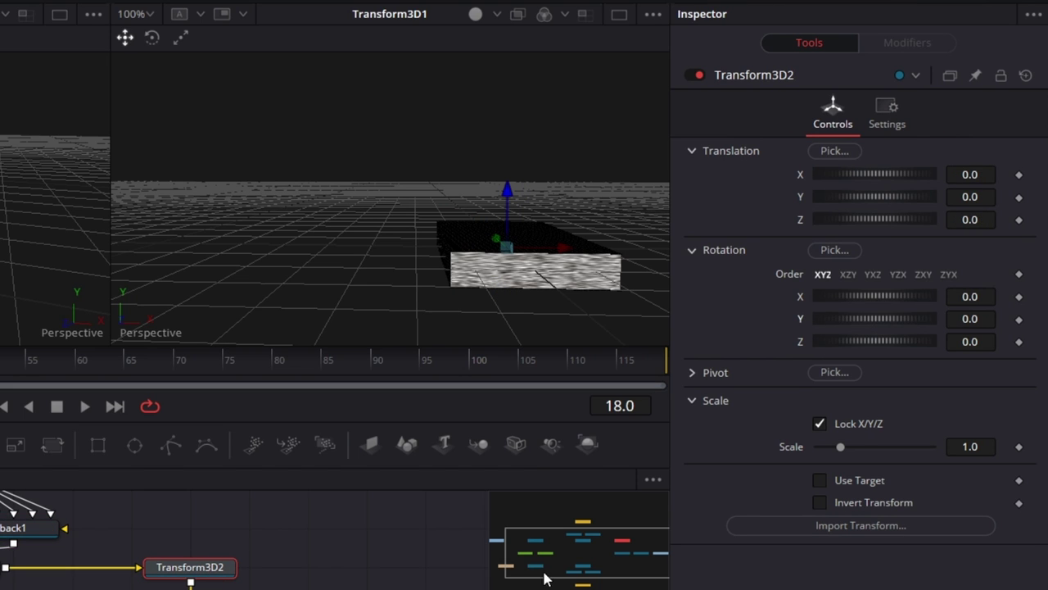
- Set the X pivot of Transform3D2 to -0.35 to place the hinge at the book's spine
click(694, 375)
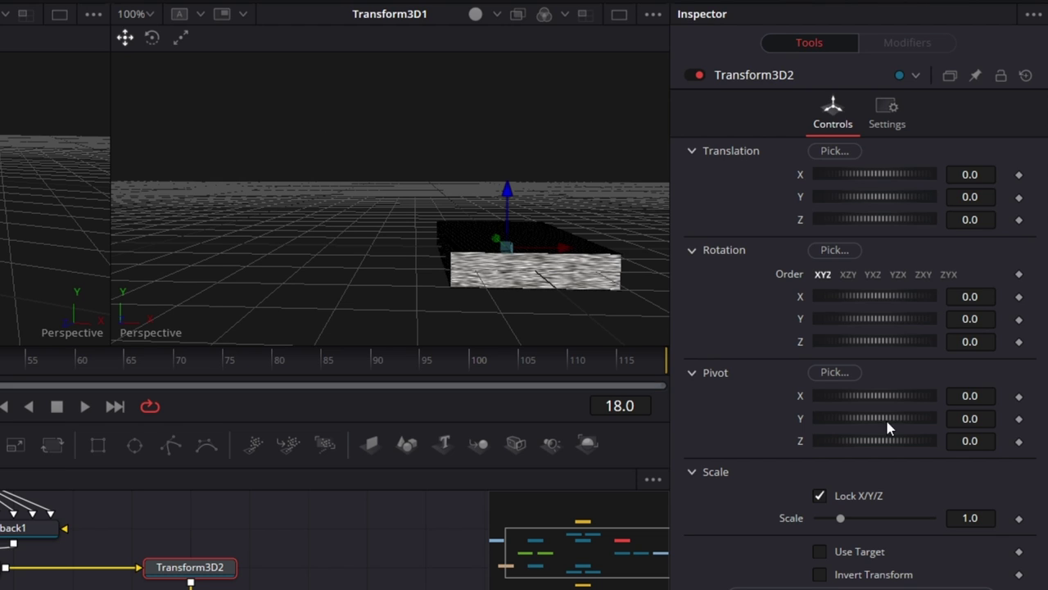
double_click(988, 400)
text(0.)
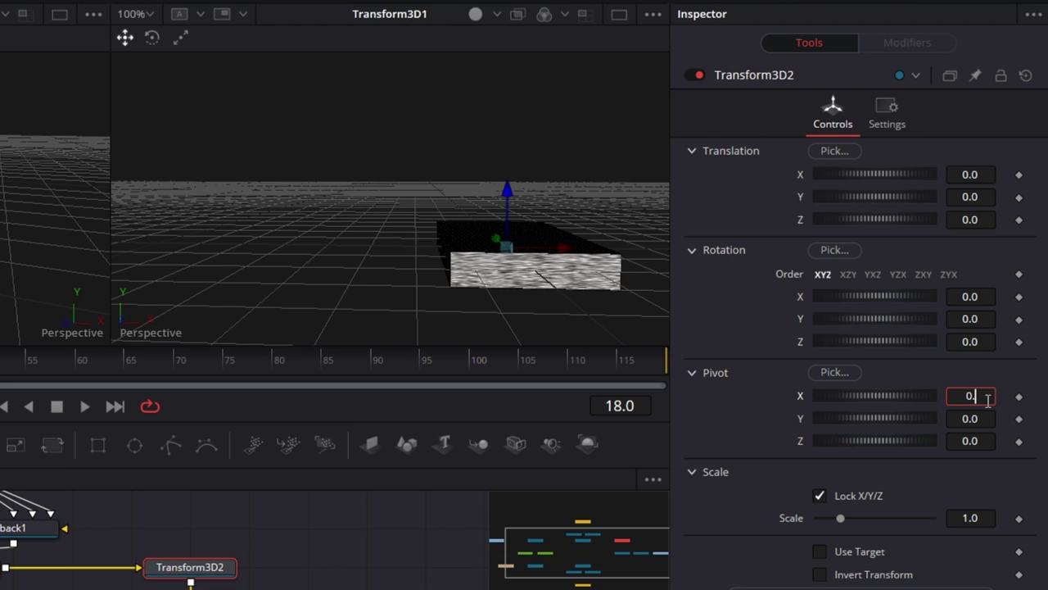
text(35)
key(Tab)
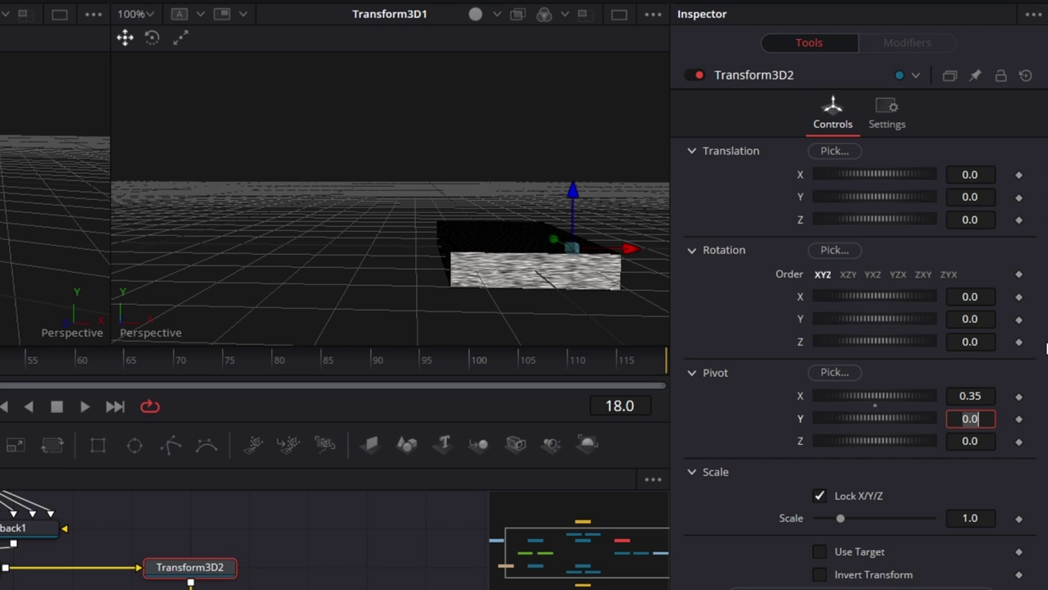
click(961, 396)
text(-)
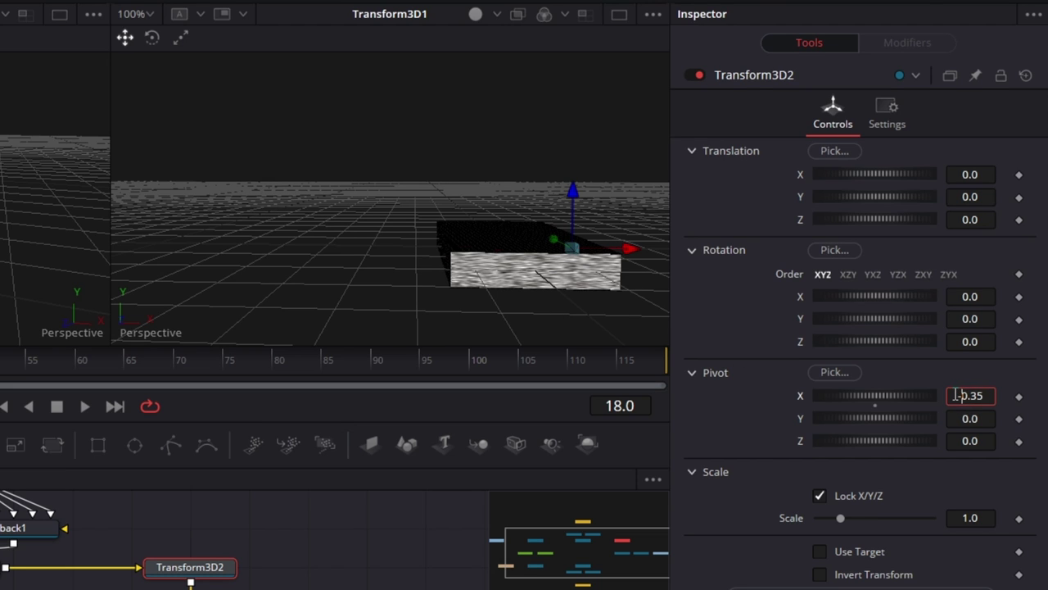
key(Tab)
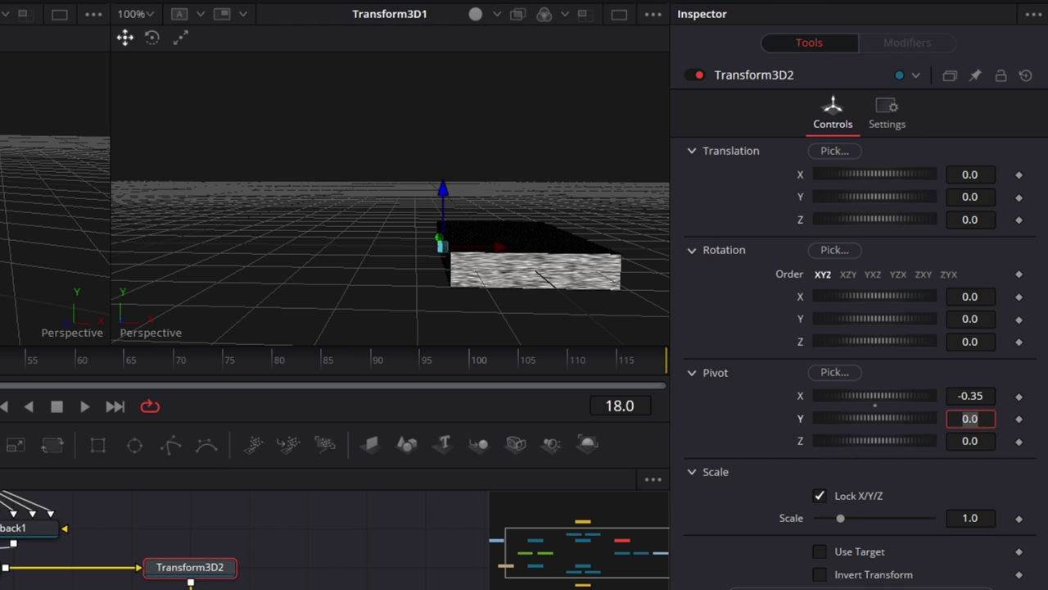
- Test opening the upper half about the new pivot with a Y rotation of about -18.3, and reset it
click(892, 323)
mouse_move(891, 322)
mouse_down()
mouse_move(861, 322)
mouse_move(883, 323)
mouse_up()
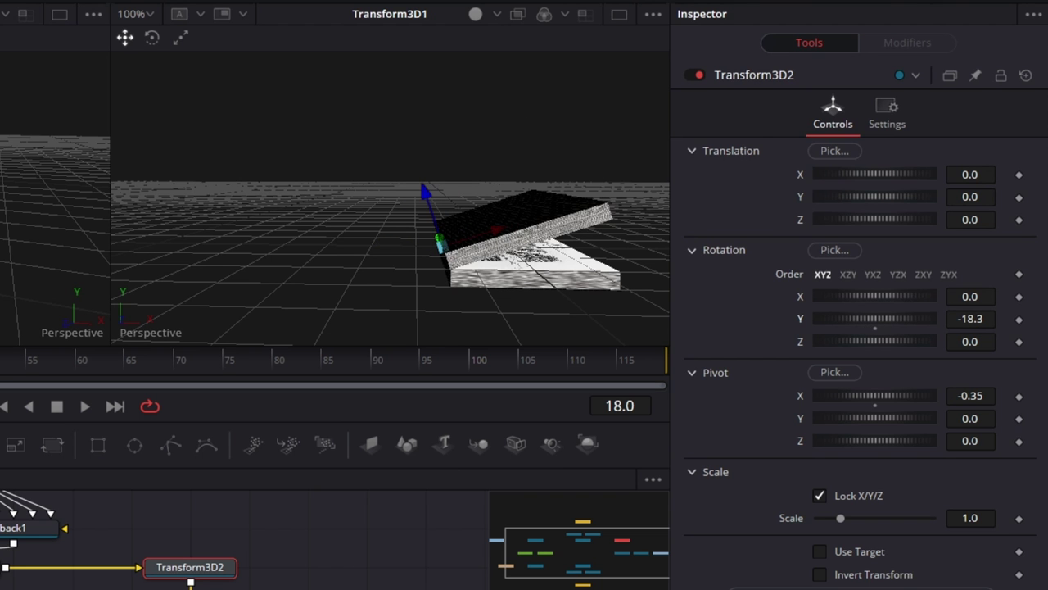
double_click(800, 319)
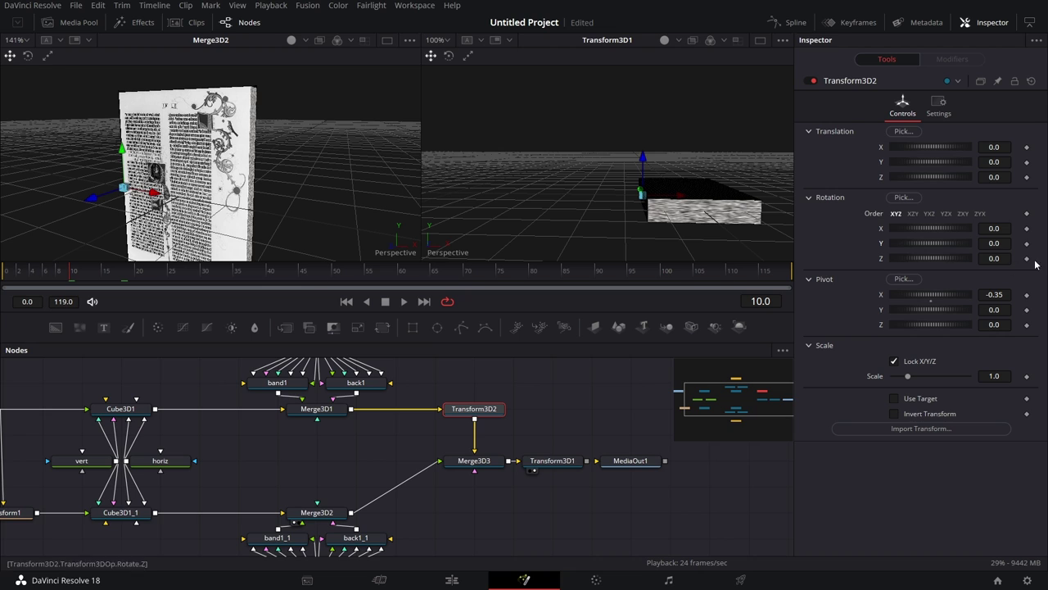
- Keyframe the Y rotation of Transform3D2 from 0 at frame 10 to -166 at frame 40
click(1027, 245)
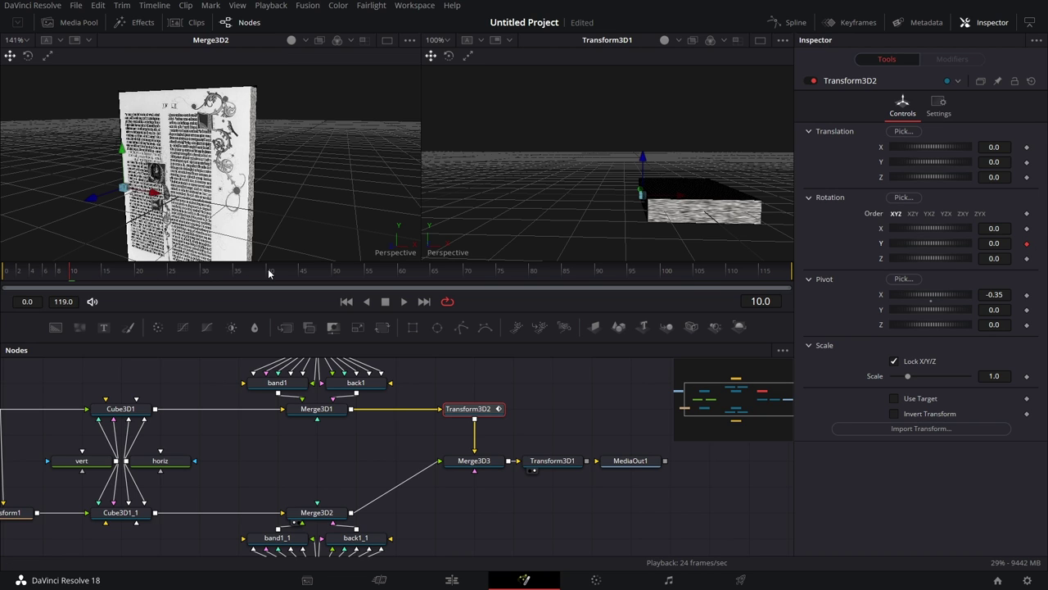
click(1004, 247)
text(166)
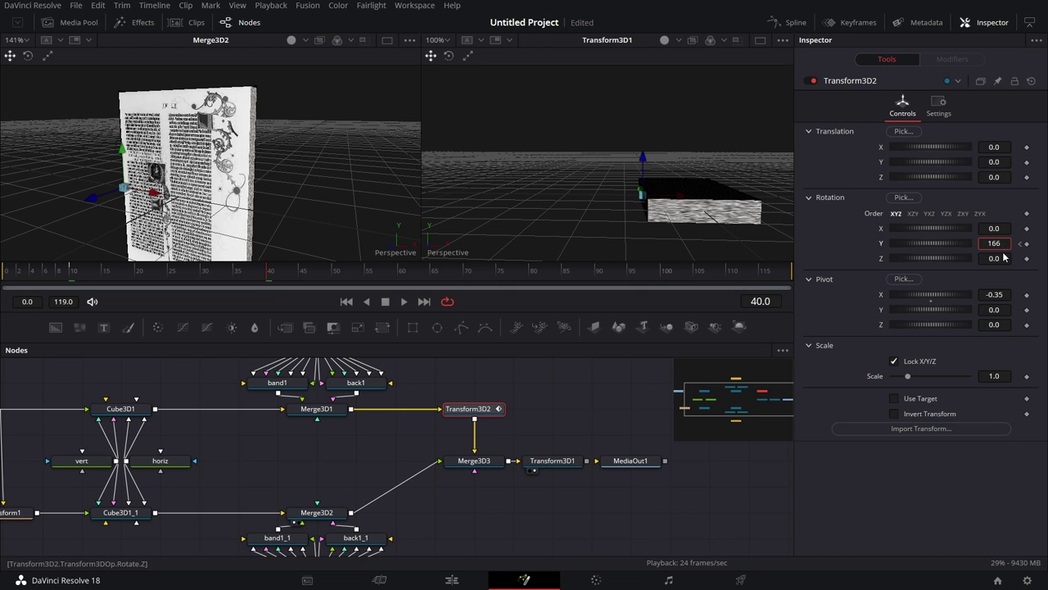
key(Tab)
click(980, 244)
text(-)
key(Tab)
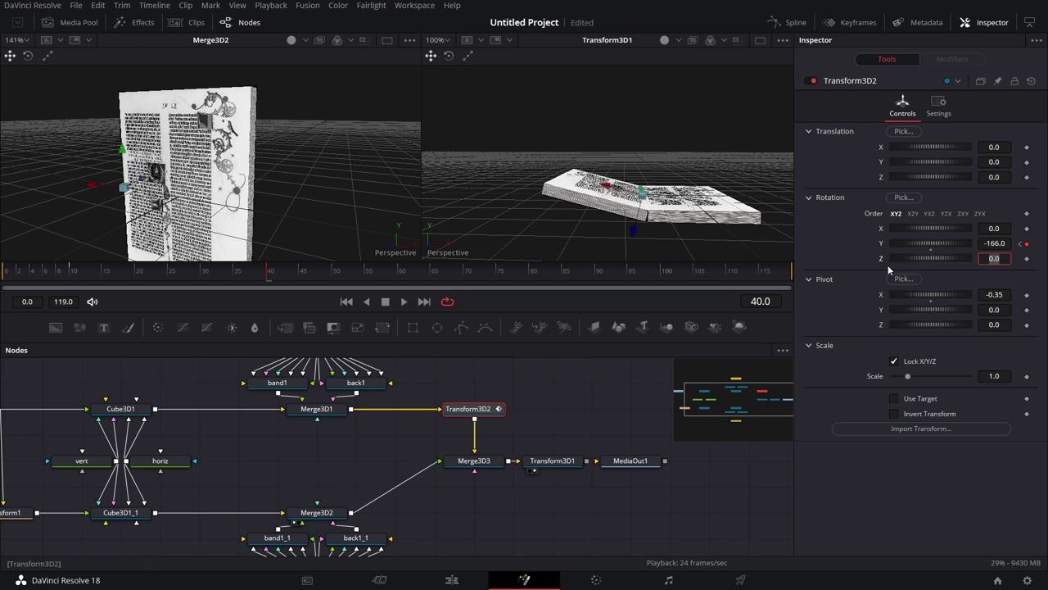
- Play back the upper half's opening animation from frame 9
click(70, 277)
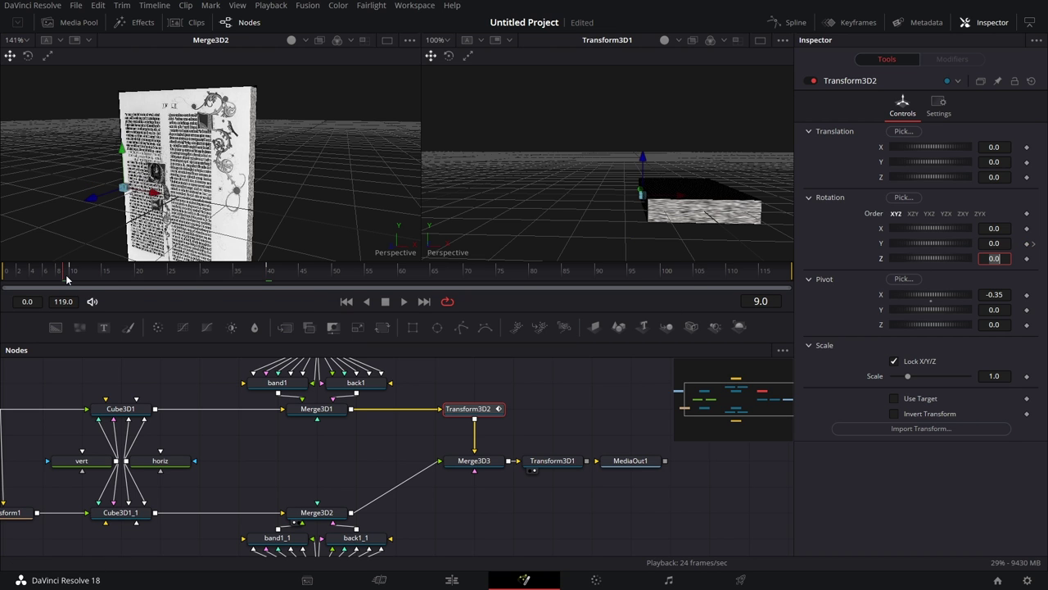
click(402, 303)
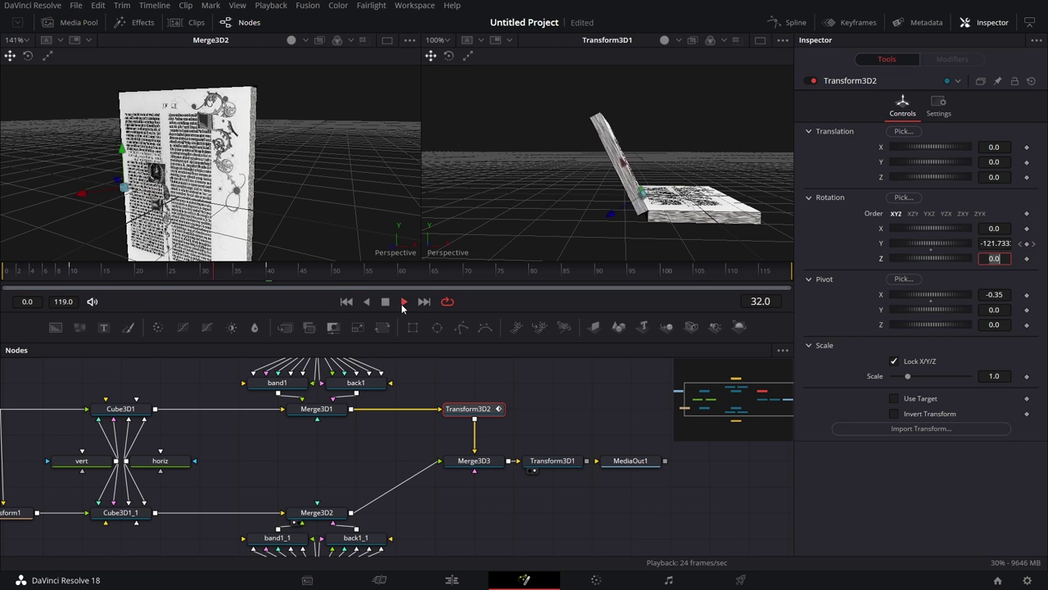
click(389, 303)
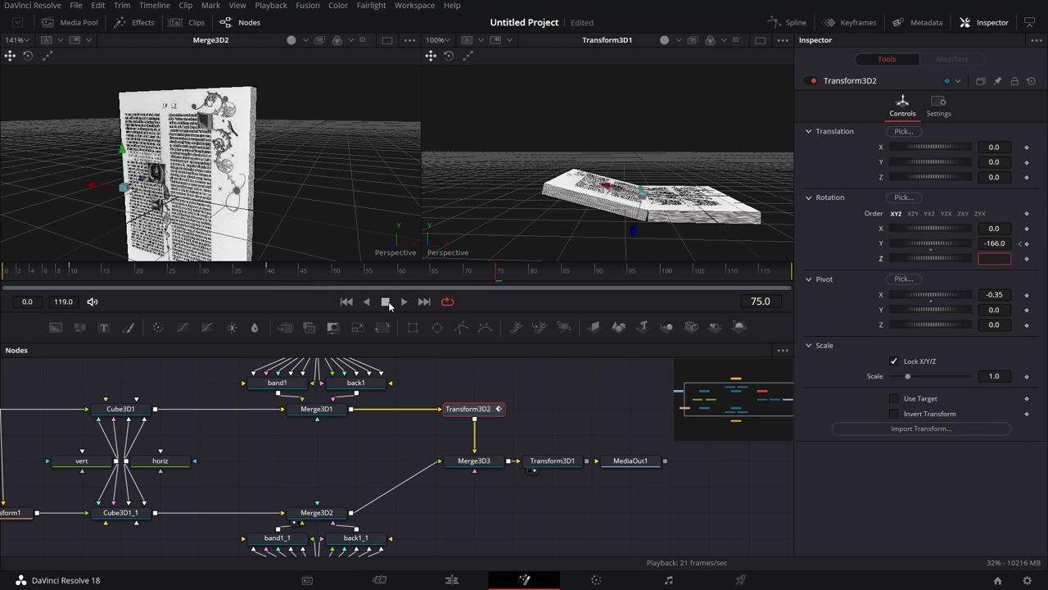
- Ease the Y Rotation curve of Transform3D2 in the Spline editor, shortening the first keyframe's handle to about frame 15
click(788, 22)
click(266, 397)
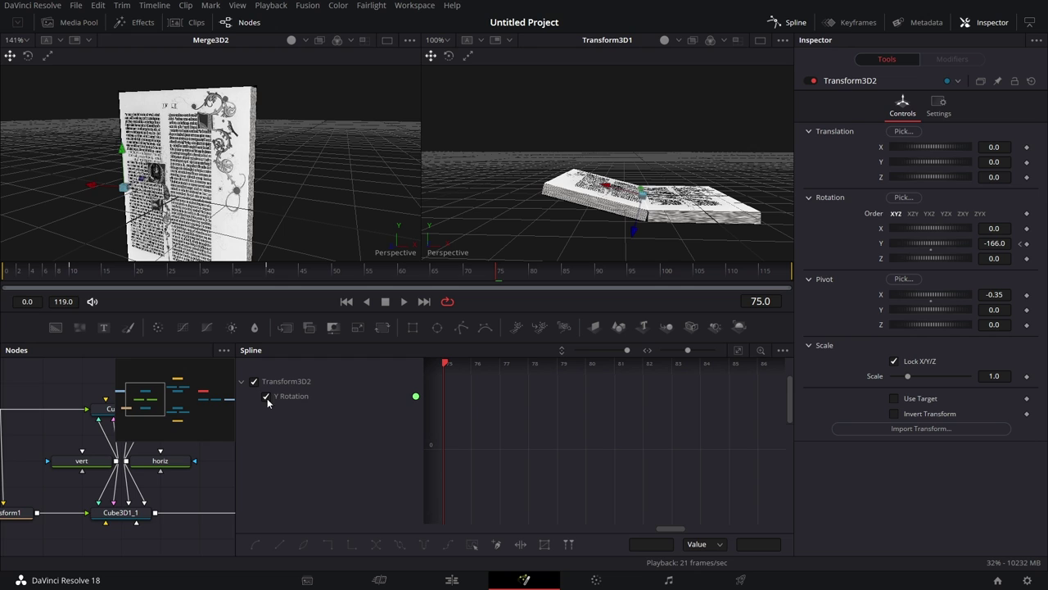
click(472, 543)
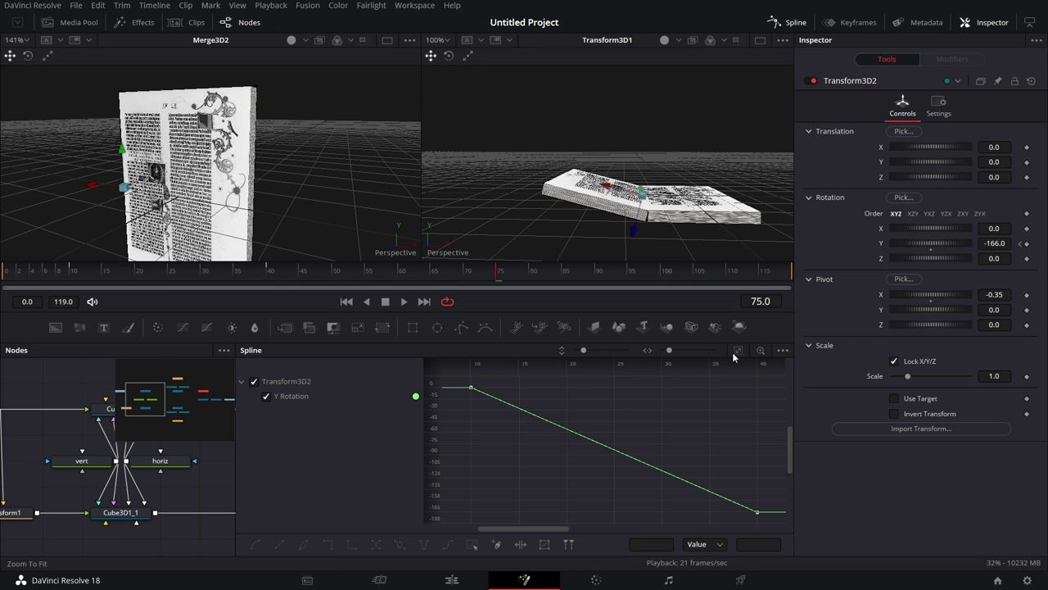
click(472, 546)
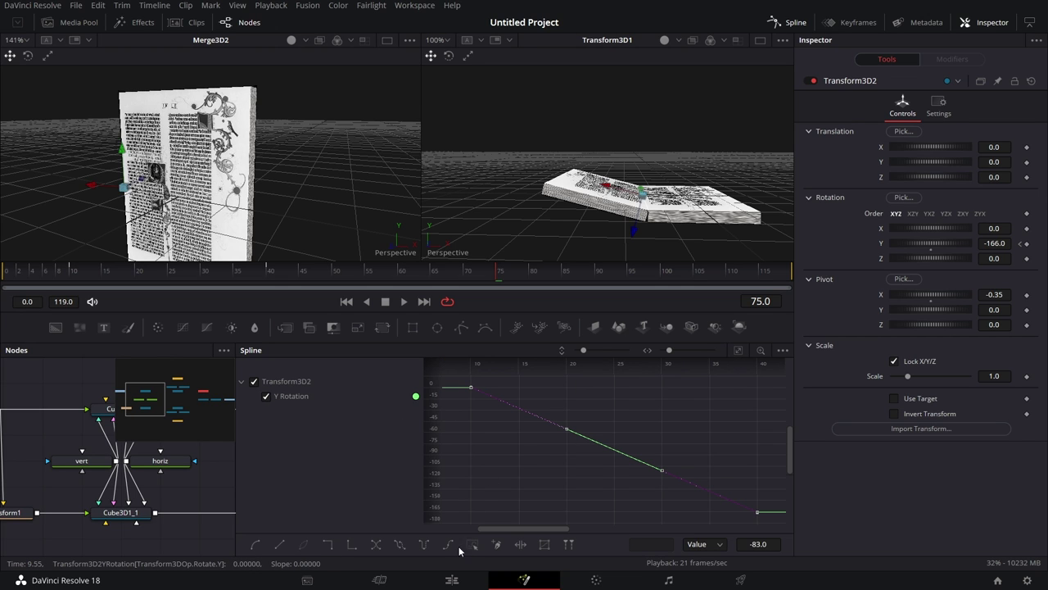
click(255, 545)
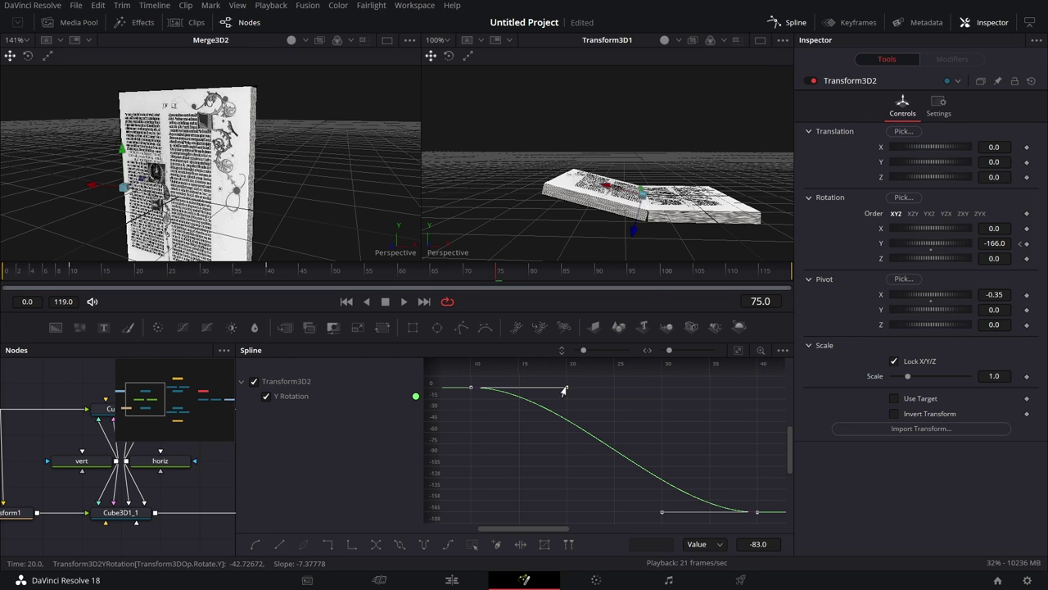
drag(564, 391, 515, 392)
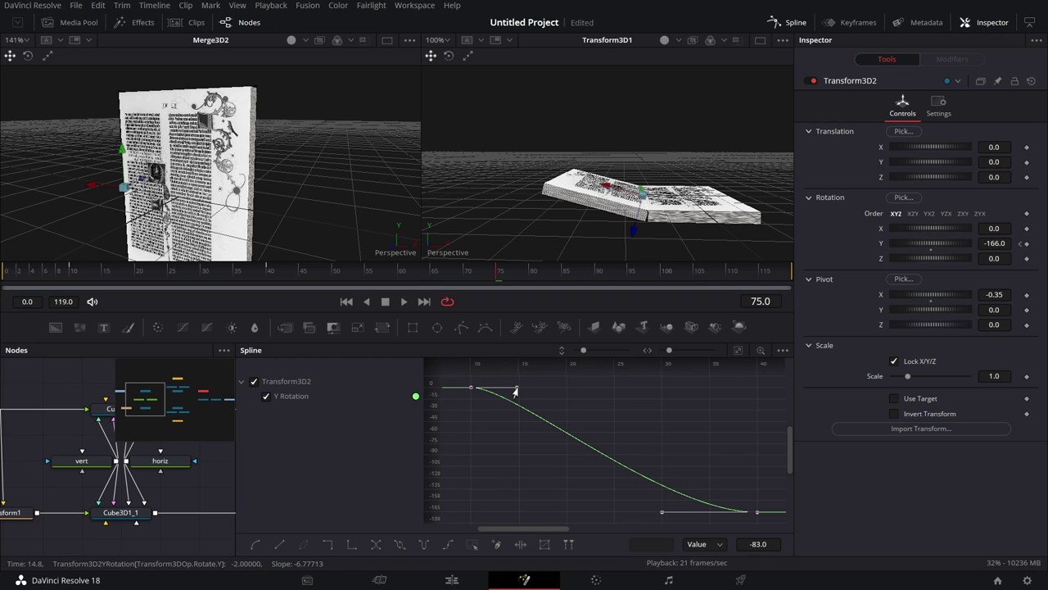
click(786, 22)
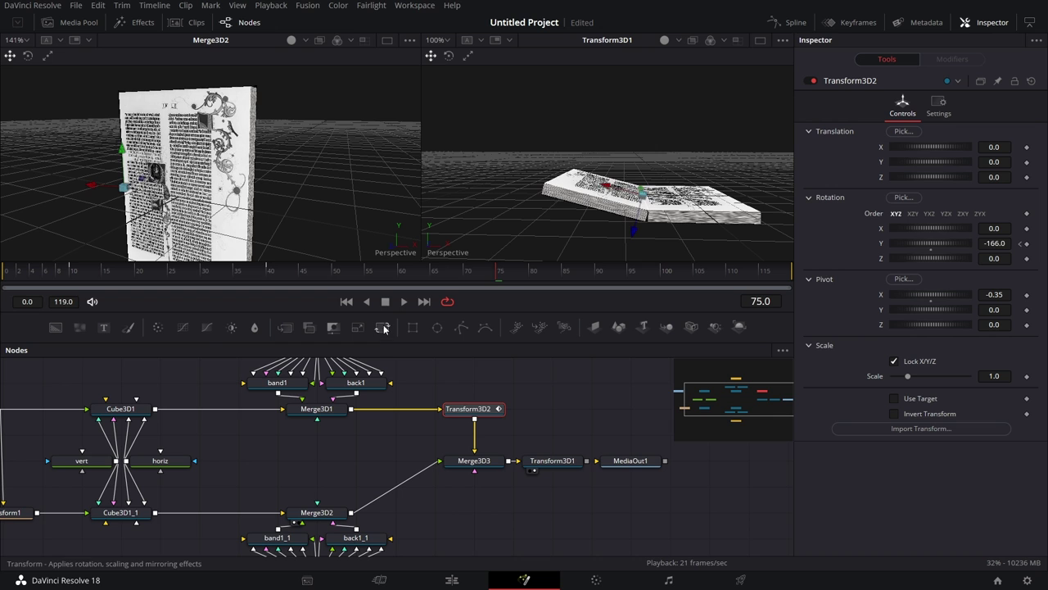
- Play back the eased opening animation and return to frame 10
click(401, 303)
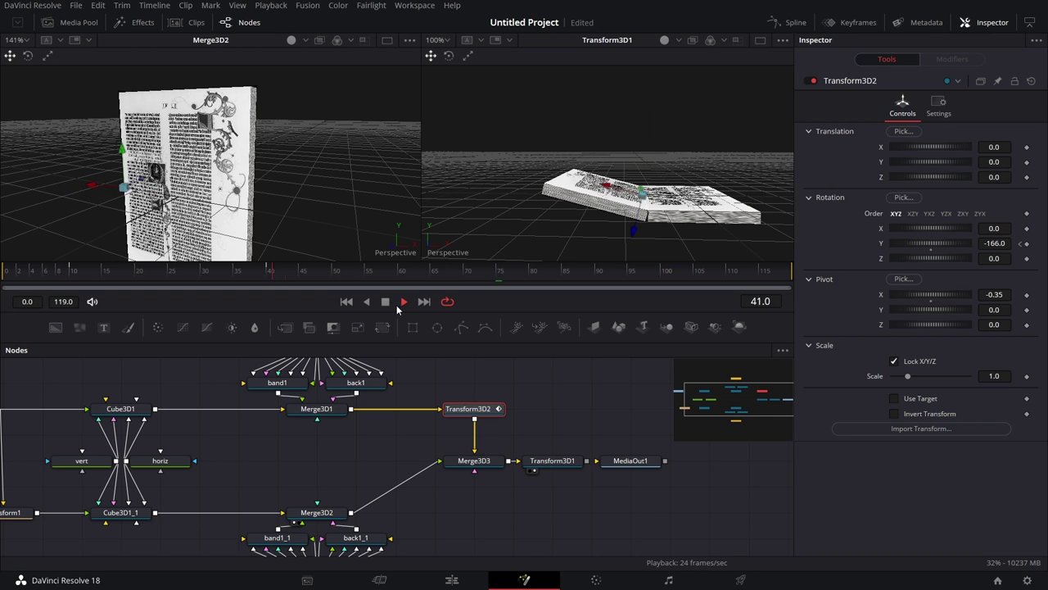
click(401, 302)
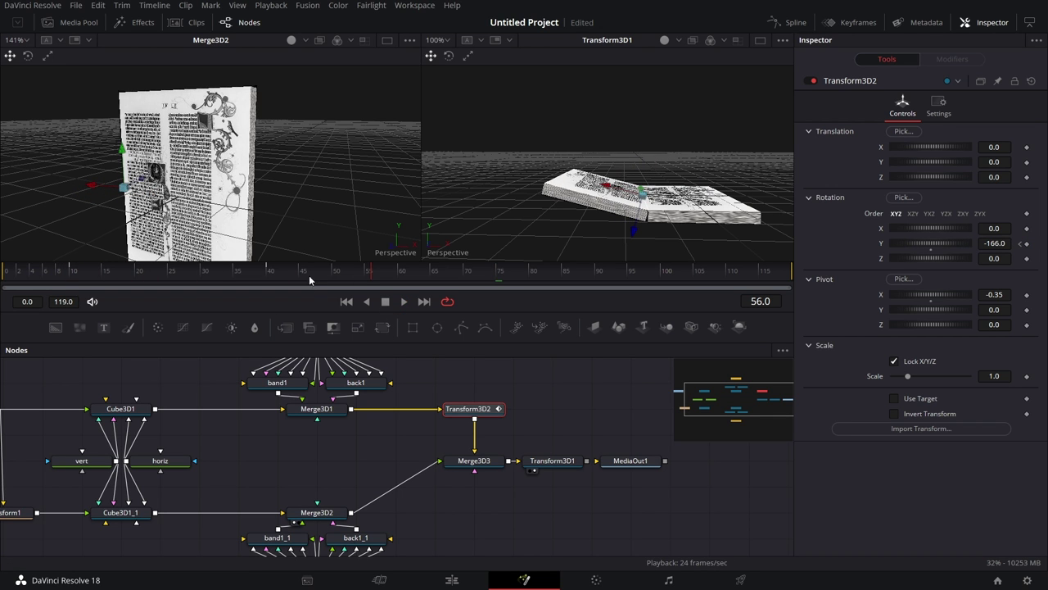
click(71, 277)
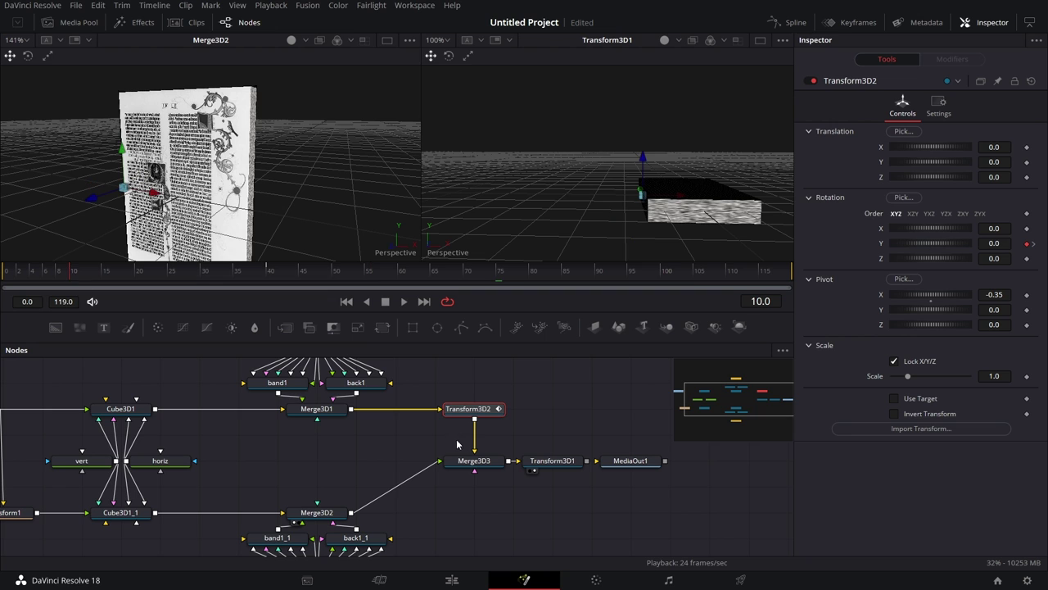
- Insert a Bender 3D node between Merge3D1 and Transform3D2
click(331, 415)
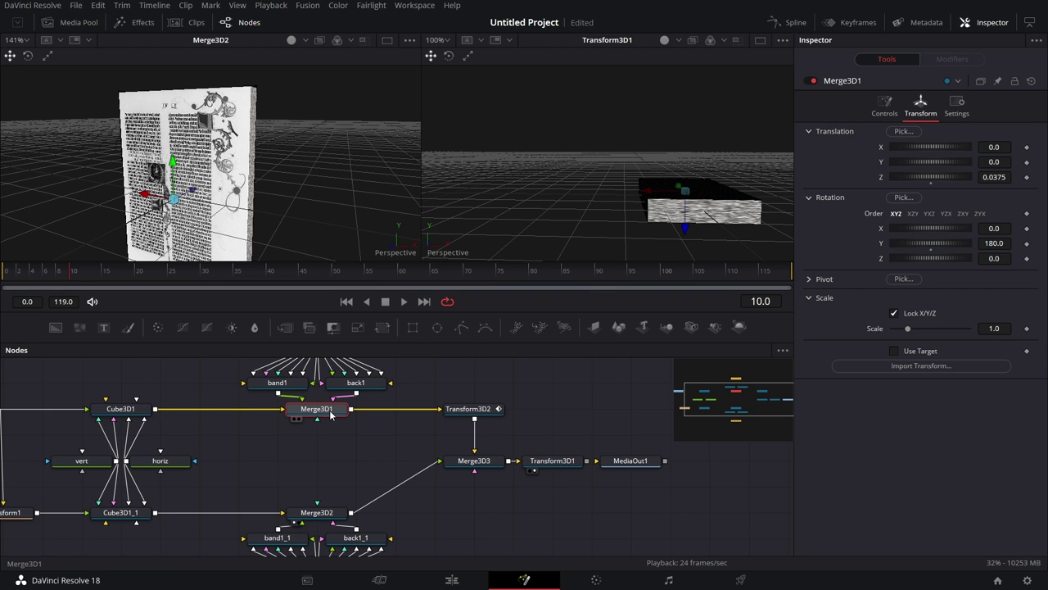
key(shift+space)
text(b)
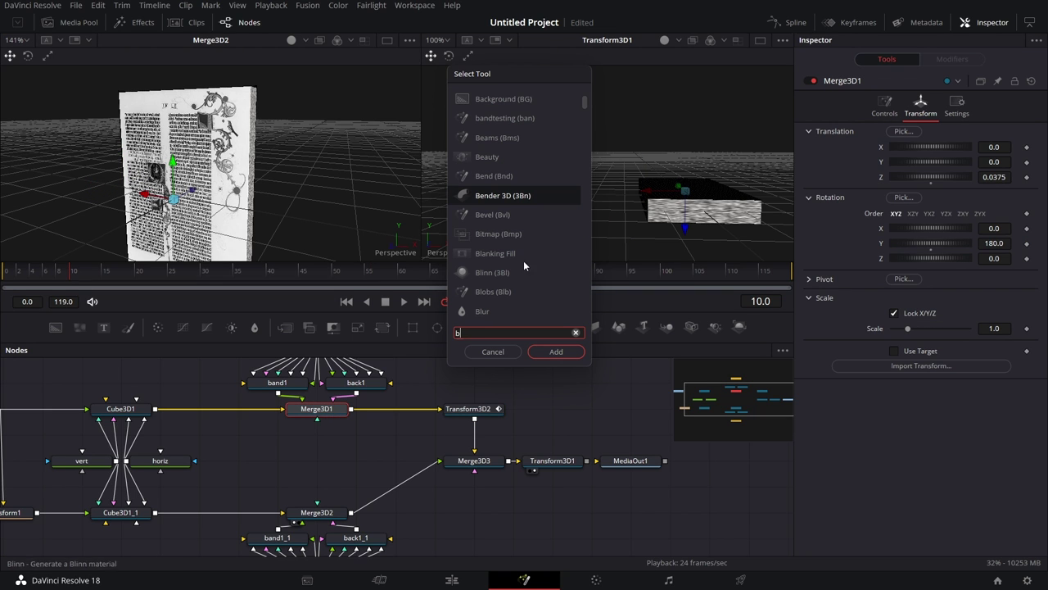
click(572, 353)
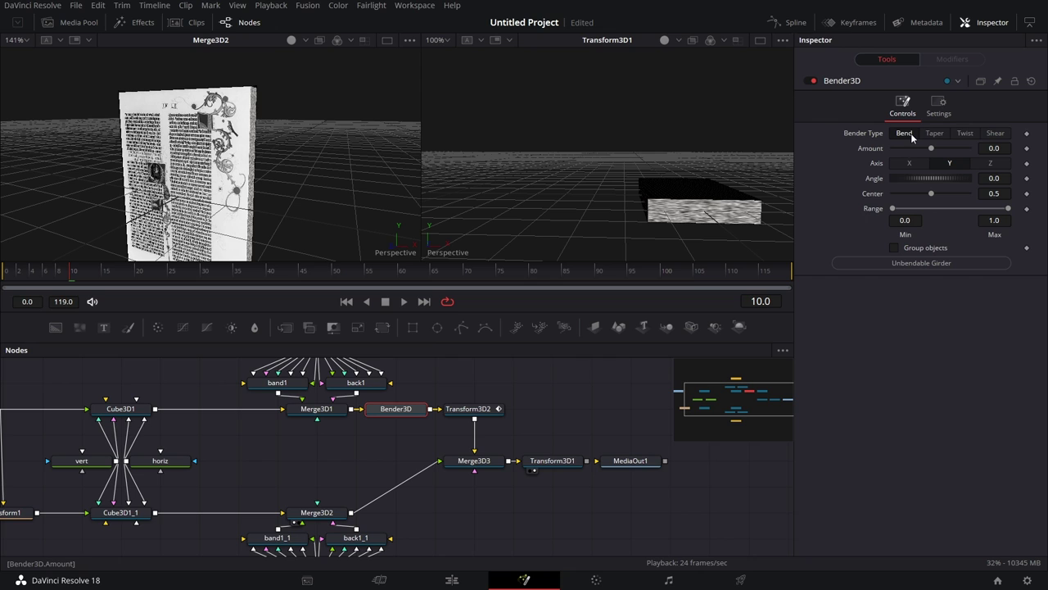
- Configure Bender3D to bend along the X axis with an angle of 90 and a center of 0
click(909, 164)
click(986, 179)
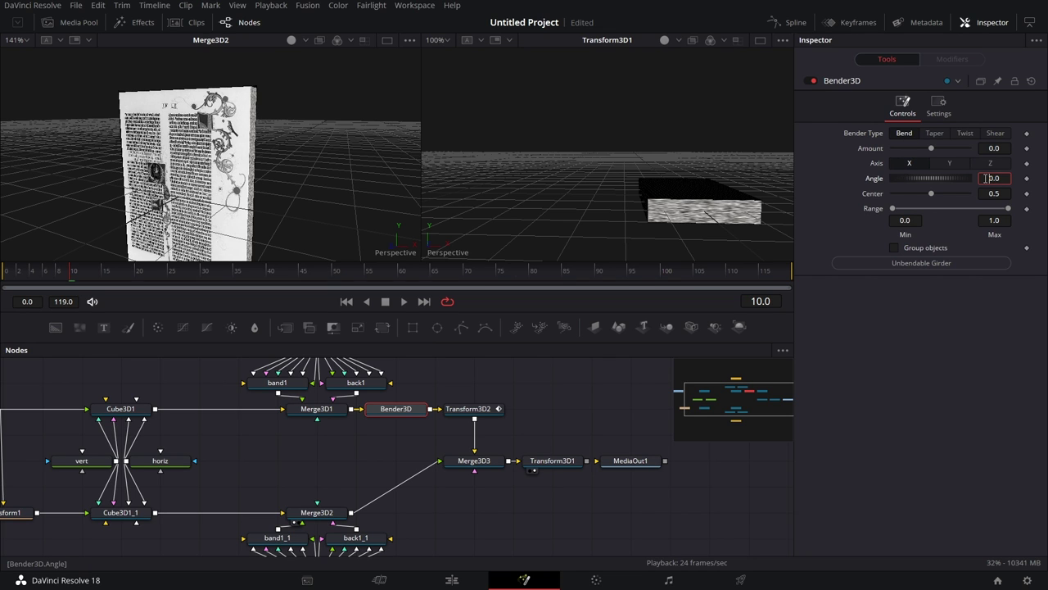
text(90)
key(Tab)
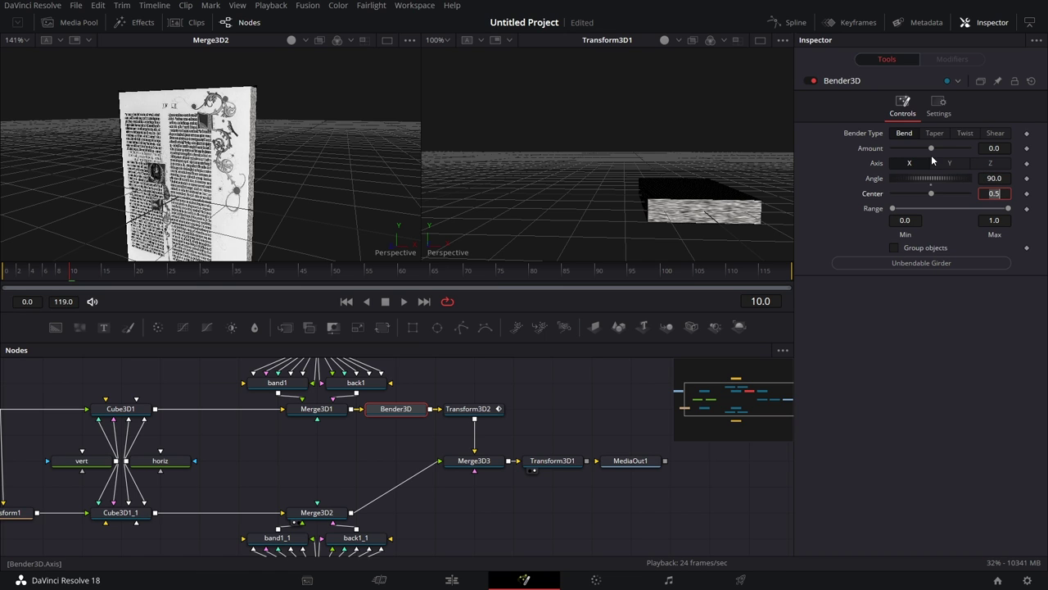
drag(933, 196, 872, 192)
- Enable group objects on Bender3D while testing a bend amount of 0.08, and reset the amount
drag(931, 148, 934, 150)
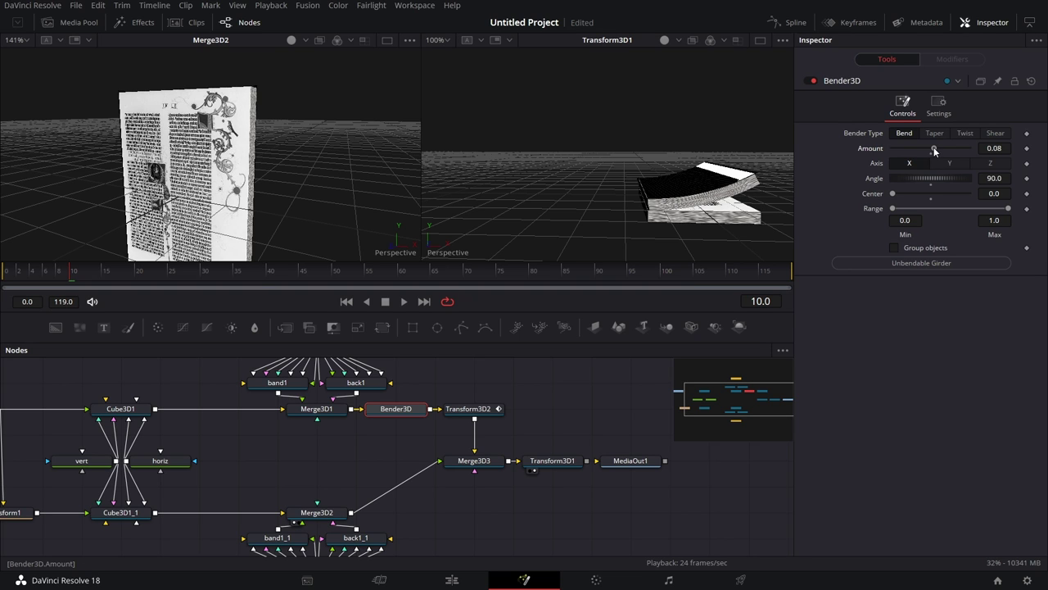
click(893, 248)
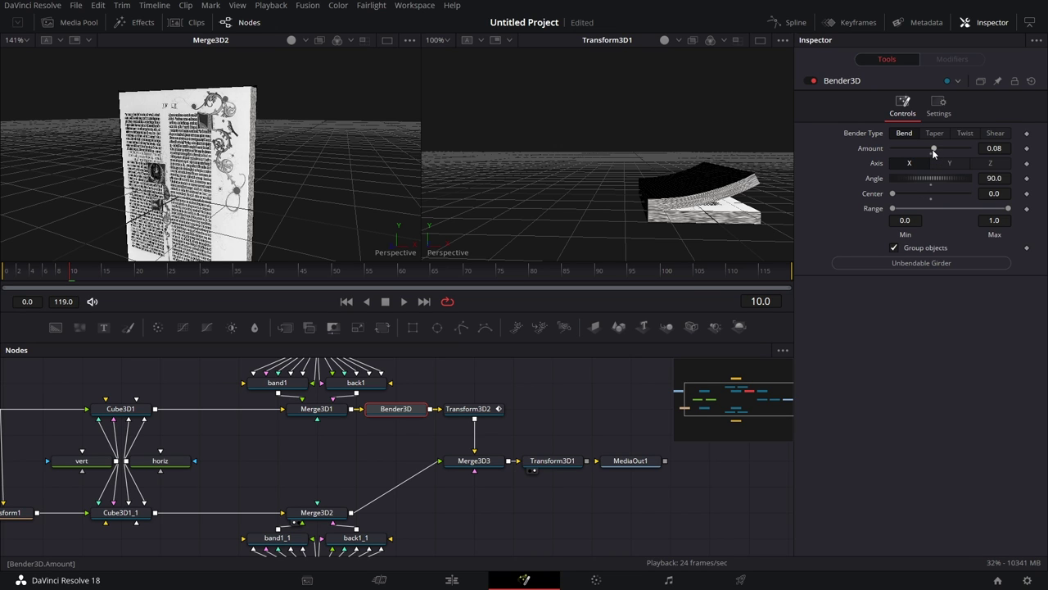
double_click(881, 149)
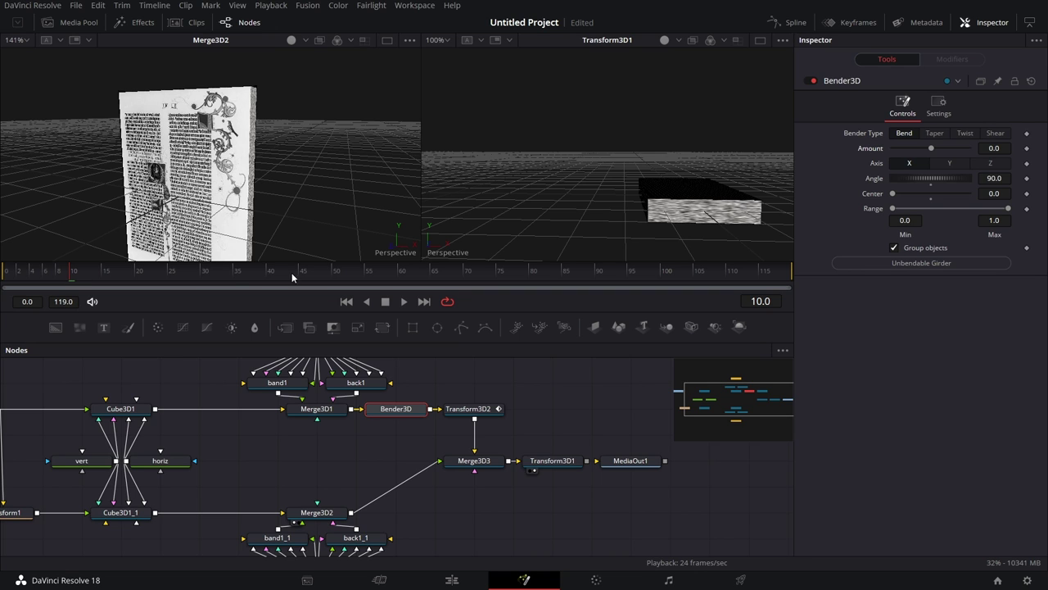
- Keyframe Bender3D's amount at 0 on frame 10, and try an amount of 0.15 on frame 25
click(1026, 148)
click(169, 273)
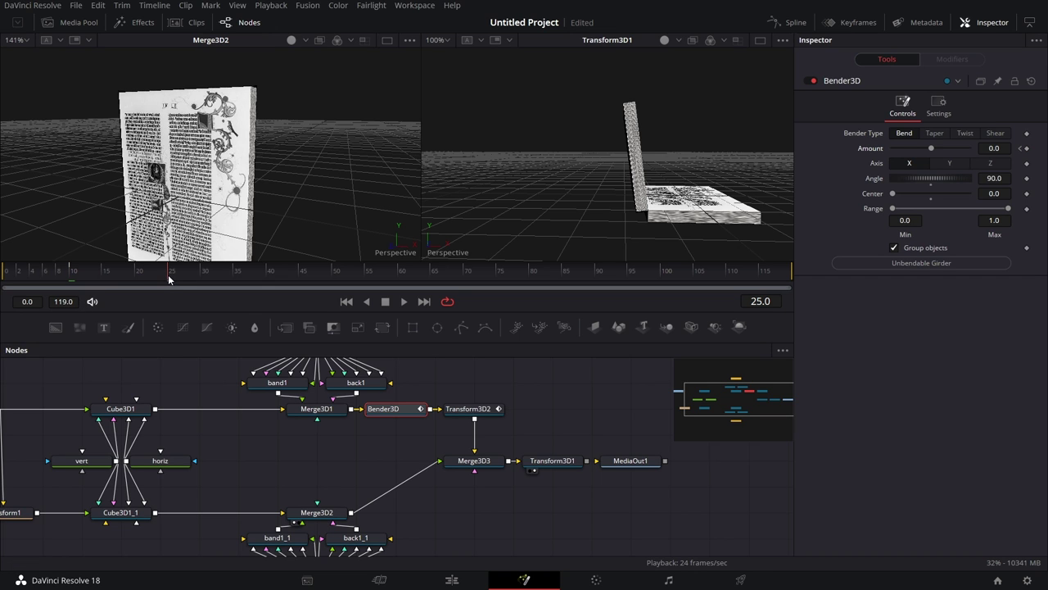
click(1001, 148)
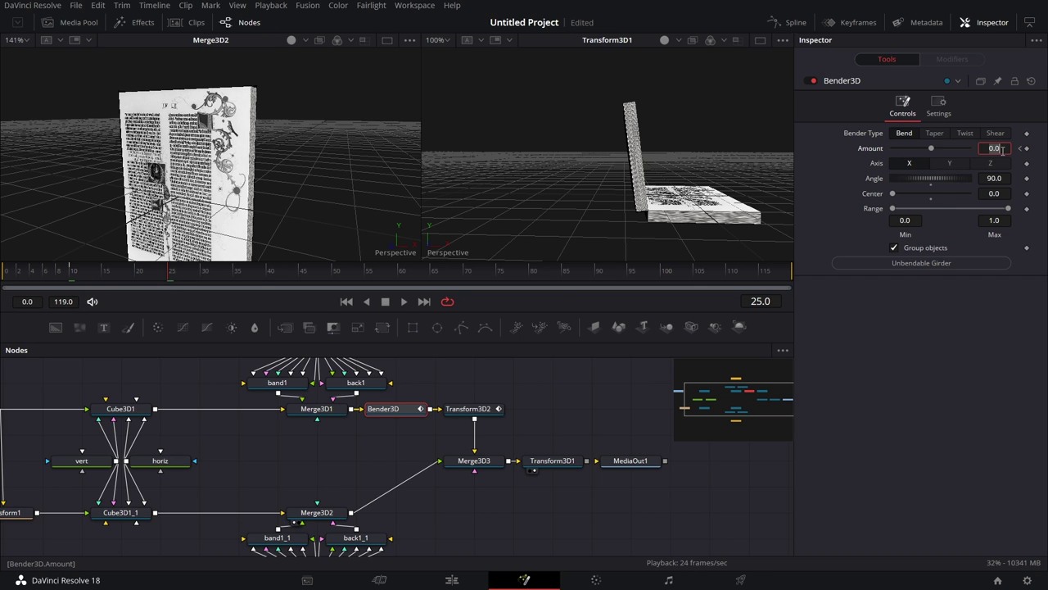
text(0.15)
- On frame 40, try a Bender3D amount of -0.075 and replace it with a keyframed amount of 0.075
click(266, 271)
click(1007, 149)
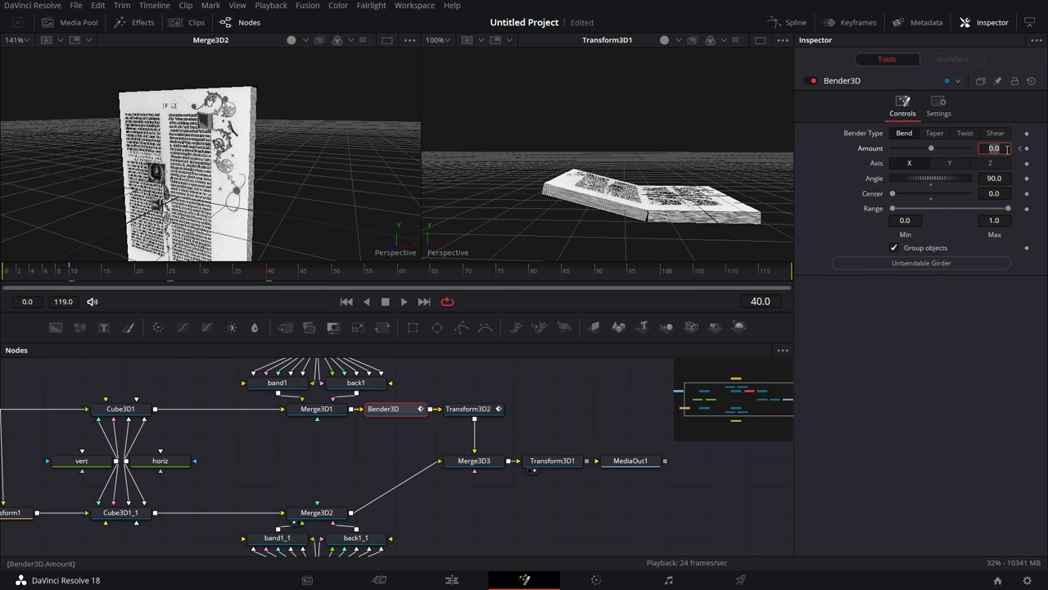
text(-0.075)
key(Tab)
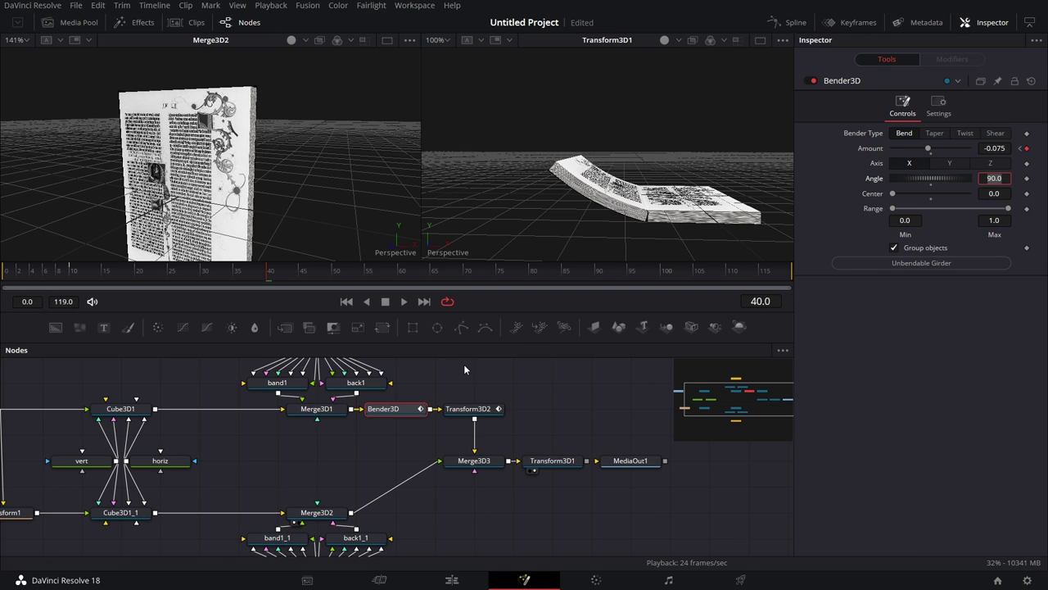
click(988, 149)
key(BackSpace)
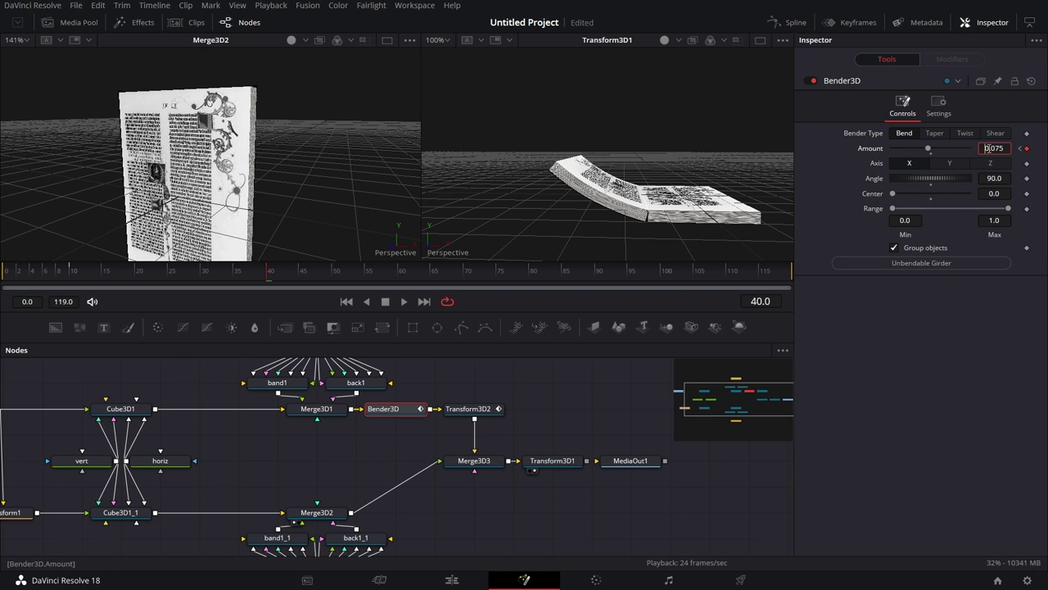
key(Tab)
click(1006, 353)
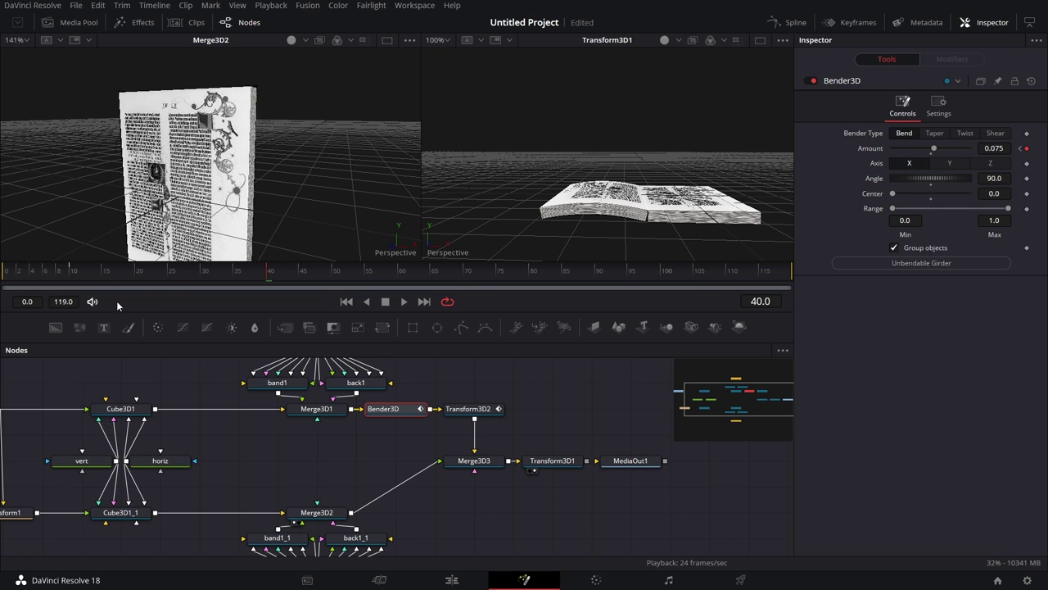
- On frame 25, try a Bender3D amount of 0.15 and replace it with a keyframed amount of -0.15
click(169, 273)
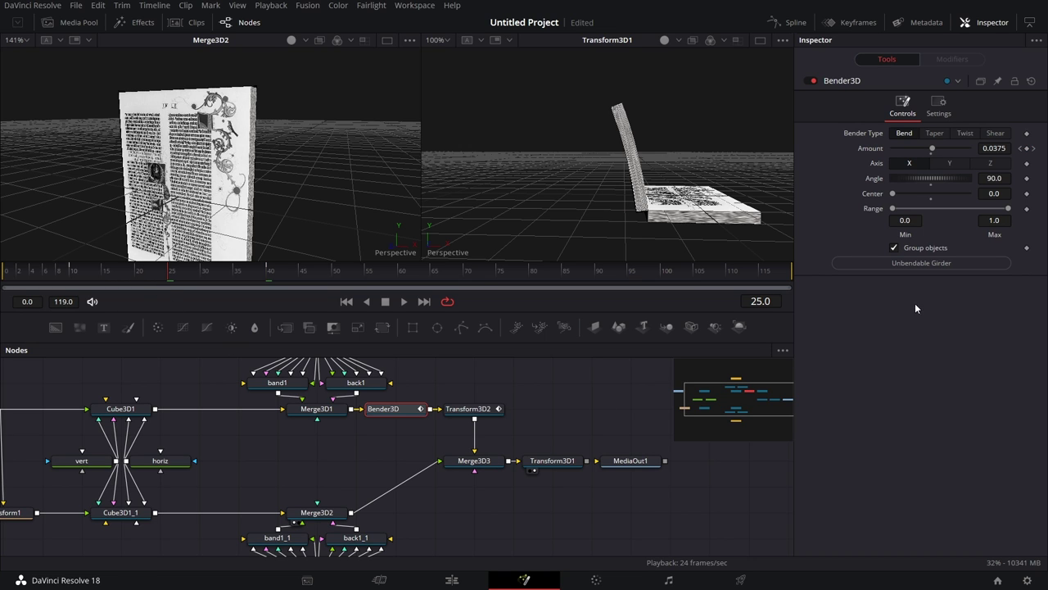
click(1006, 148)
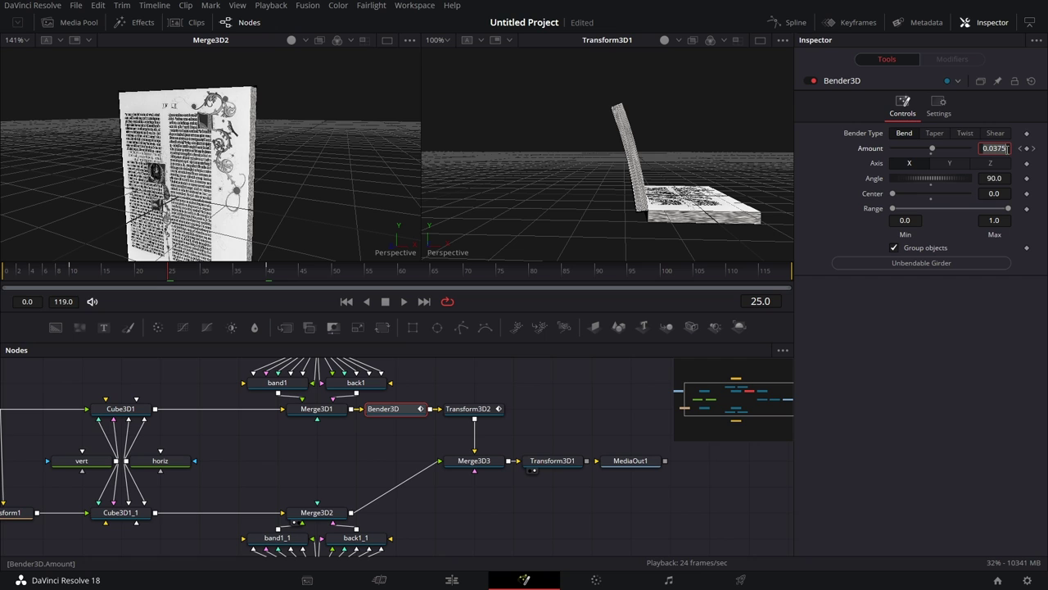
text(0.15)
key(Tab)
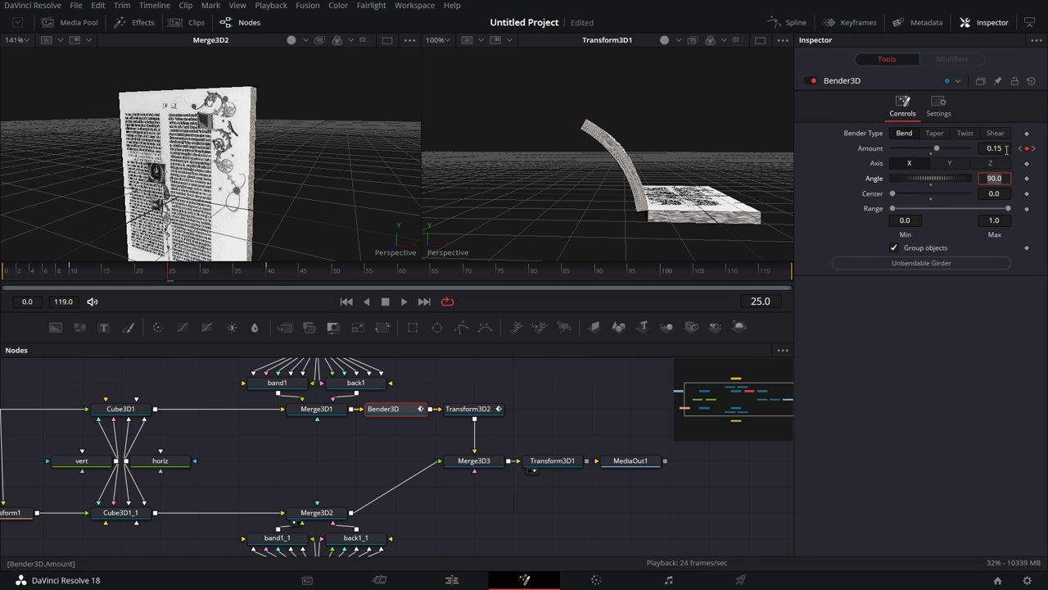
click(985, 149)
text(-)
key(Tab)
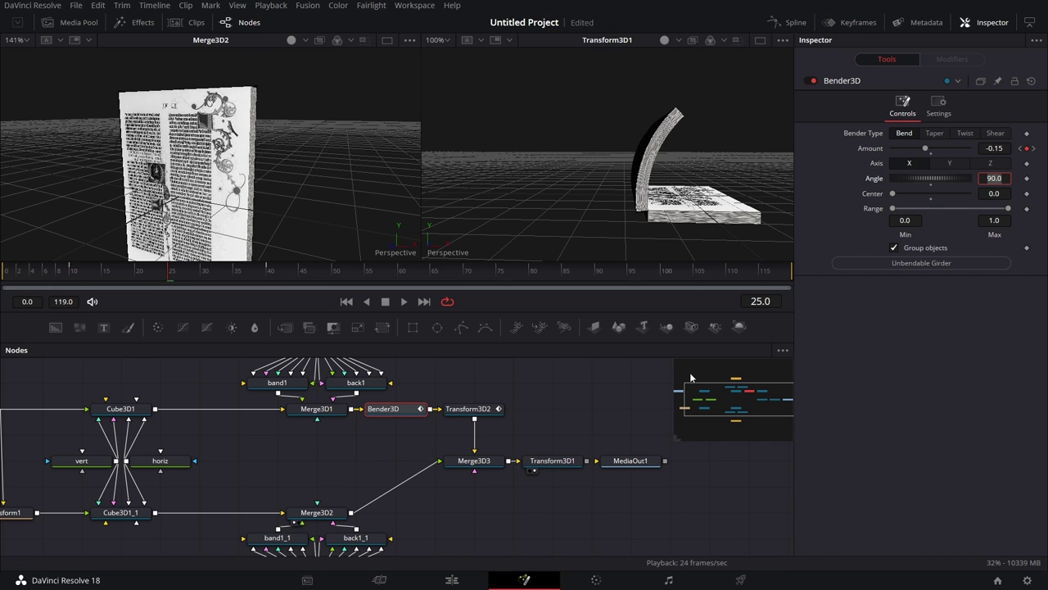
- Play back the bending and opening animation from frame 10
click(71, 276)
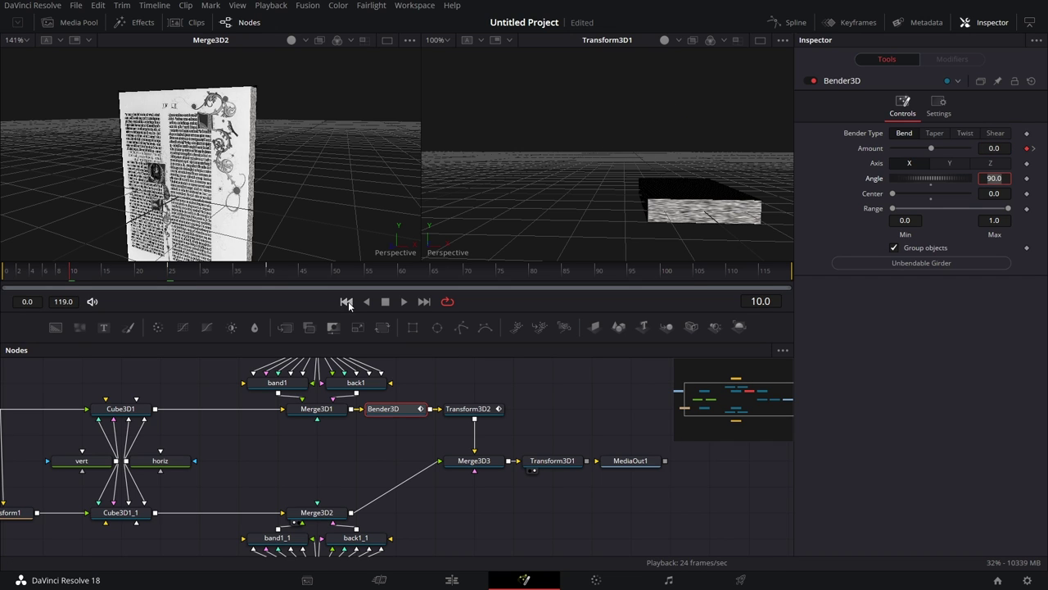
click(403, 301)
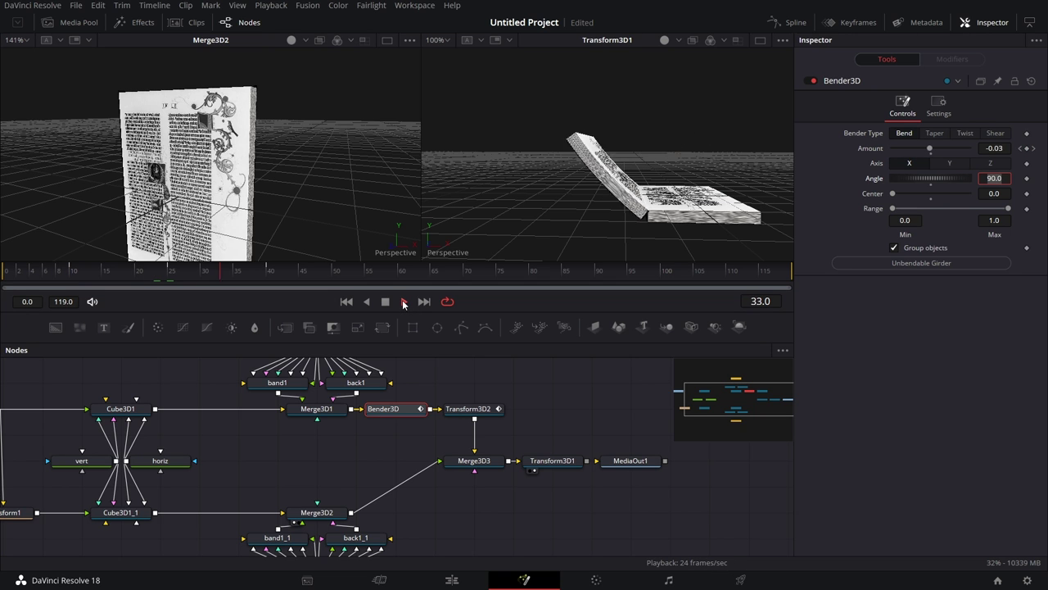
- Replay the book-opening animation several times from about frame 10 and stop playback to review the motion
click(64, 275)
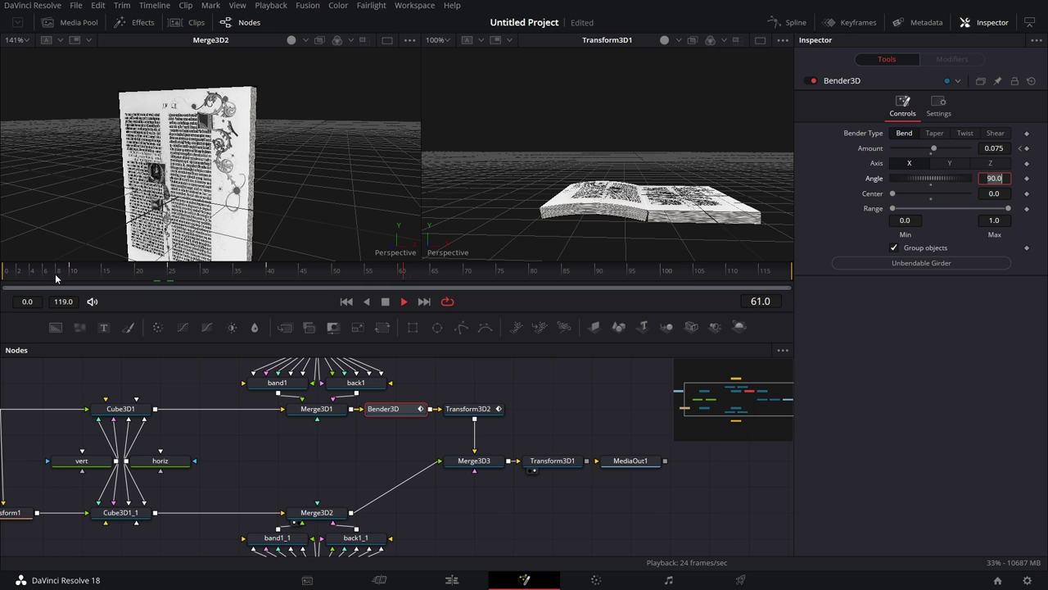
click(63, 272)
click(63, 273)
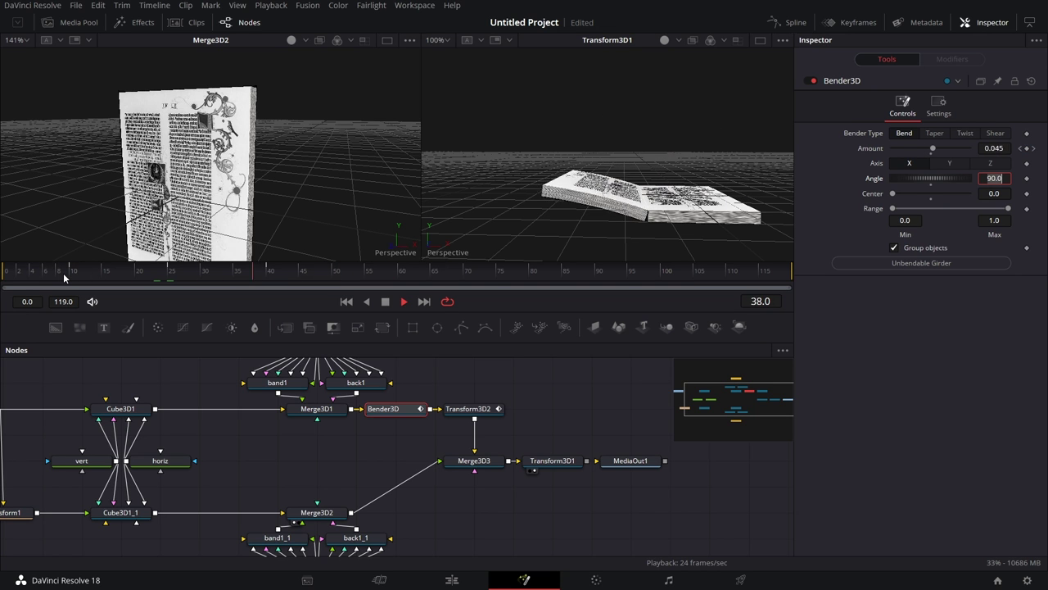
click(63, 273)
click(68, 275)
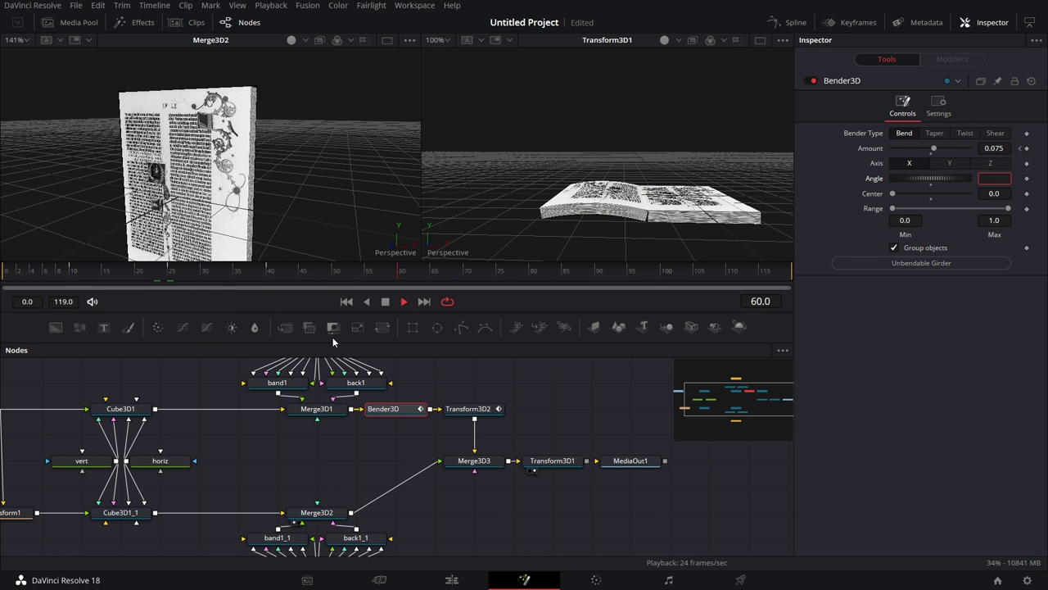
click(384, 301)
- Show the Bender3D Amount curve in the Spline editor, fit it to view, and smooth all its keyframes
click(789, 22)
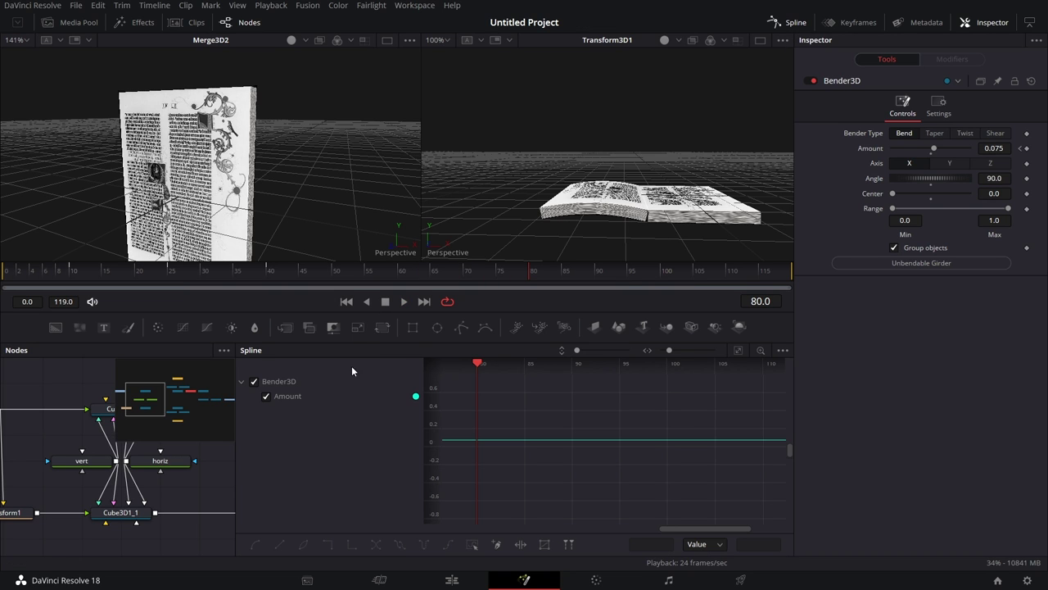
click(738, 349)
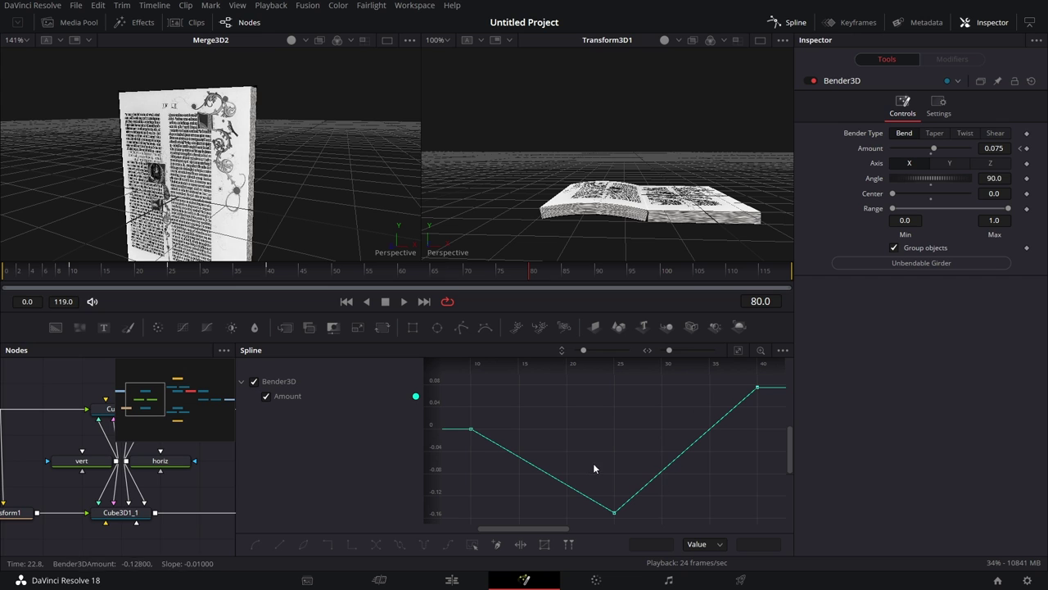
drag(770, 381, 459, 521)
click(256, 544)
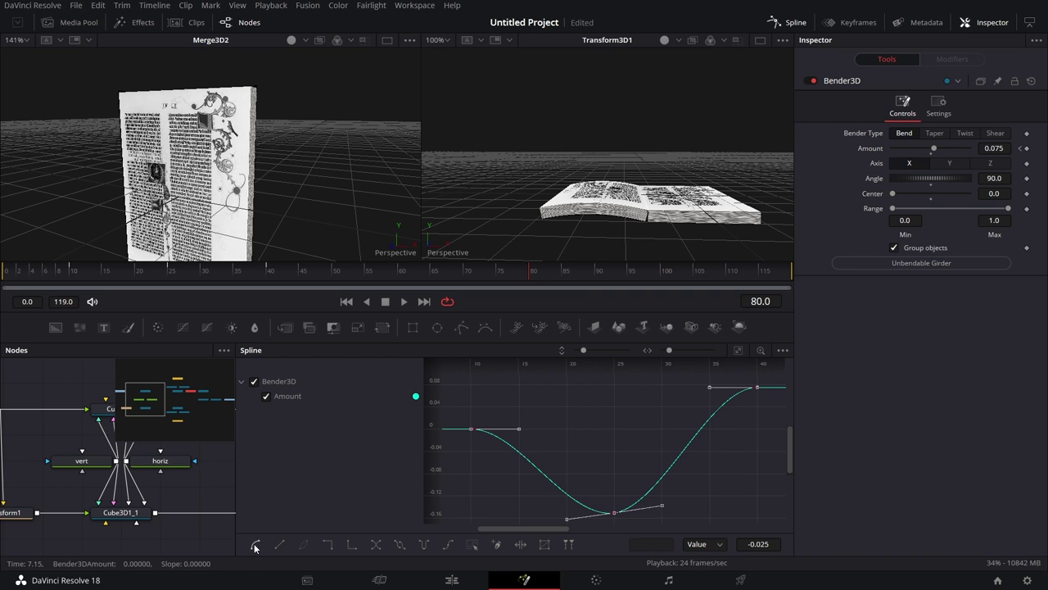
- Reshape the Amount curve with a shorter outgoing handle at frame 10 and a long, flat incoming handle at frame 25, and close the Spline editor
click(611, 515)
key(f)
click(612, 514)
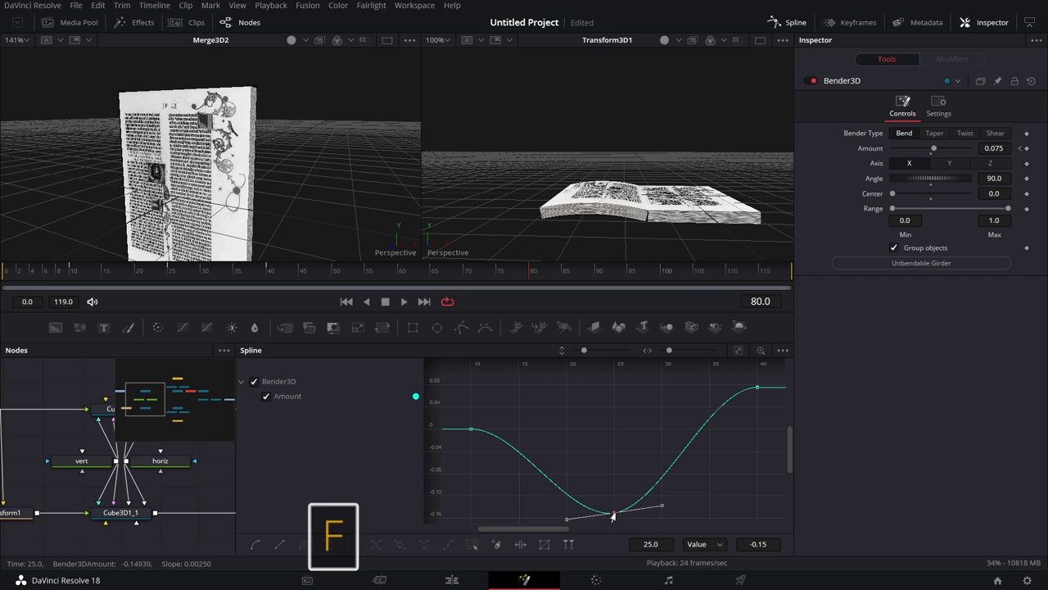
click(471, 428)
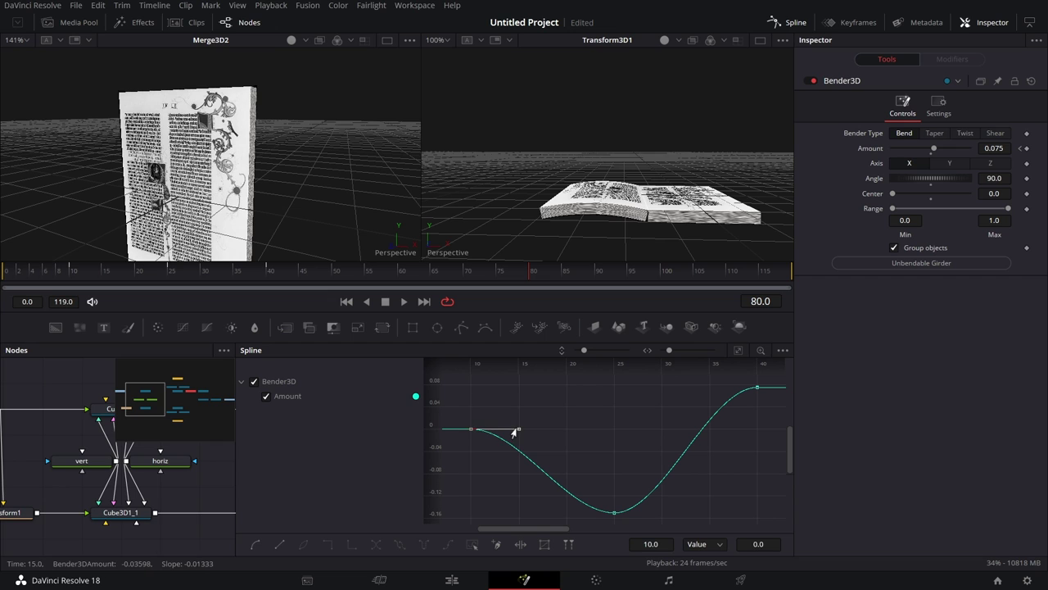
drag(518, 430, 495, 432)
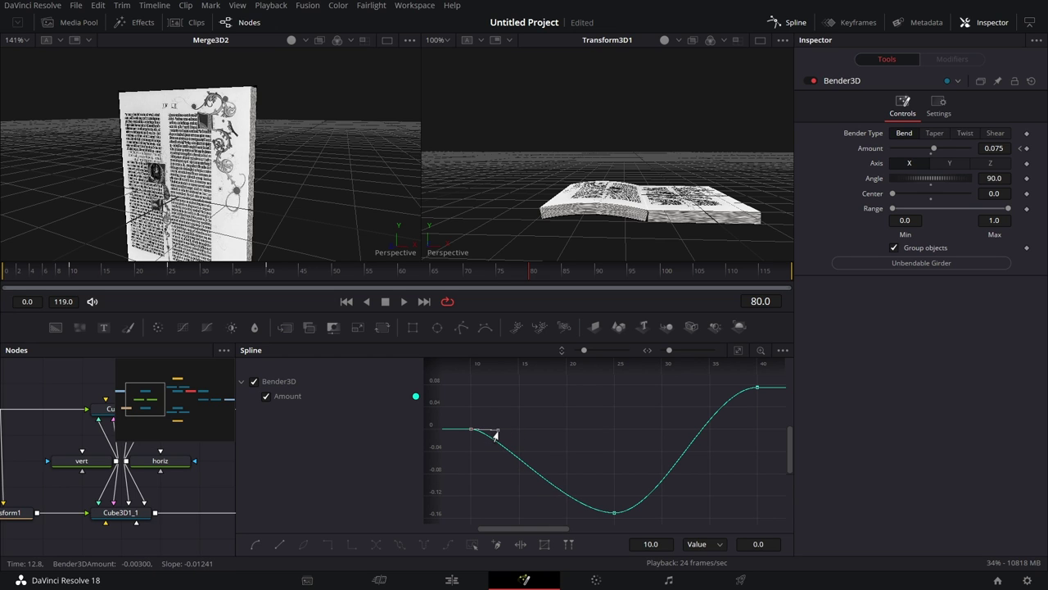
click(610, 518)
click(610, 518)
drag(564, 516, 489, 517)
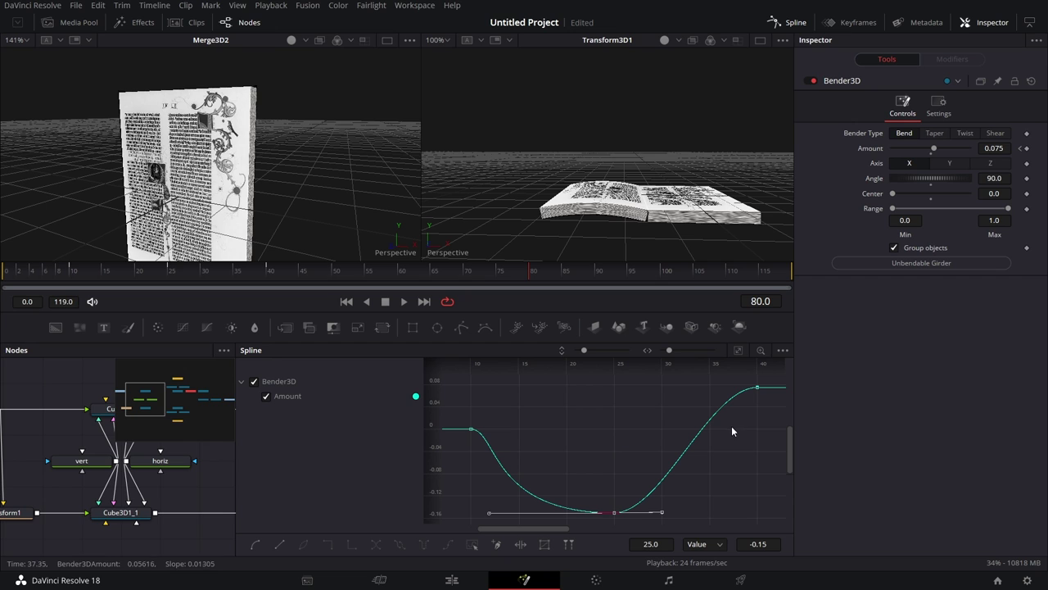
click(794, 24)
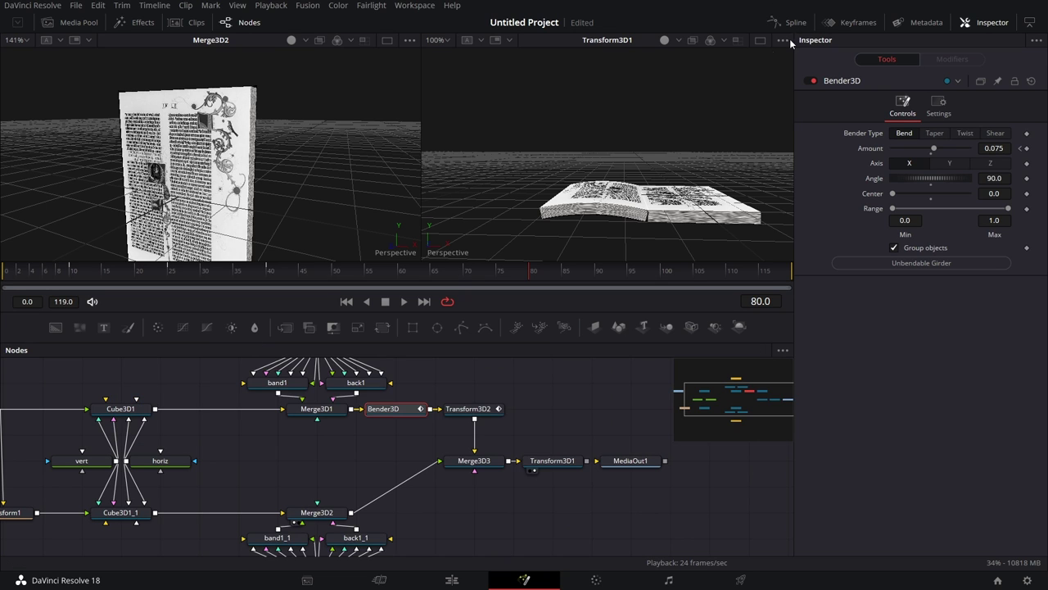
- Play the animation from about frame 10 to check the eased bending of the turning page block
click(72, 275)
click(402, 302)
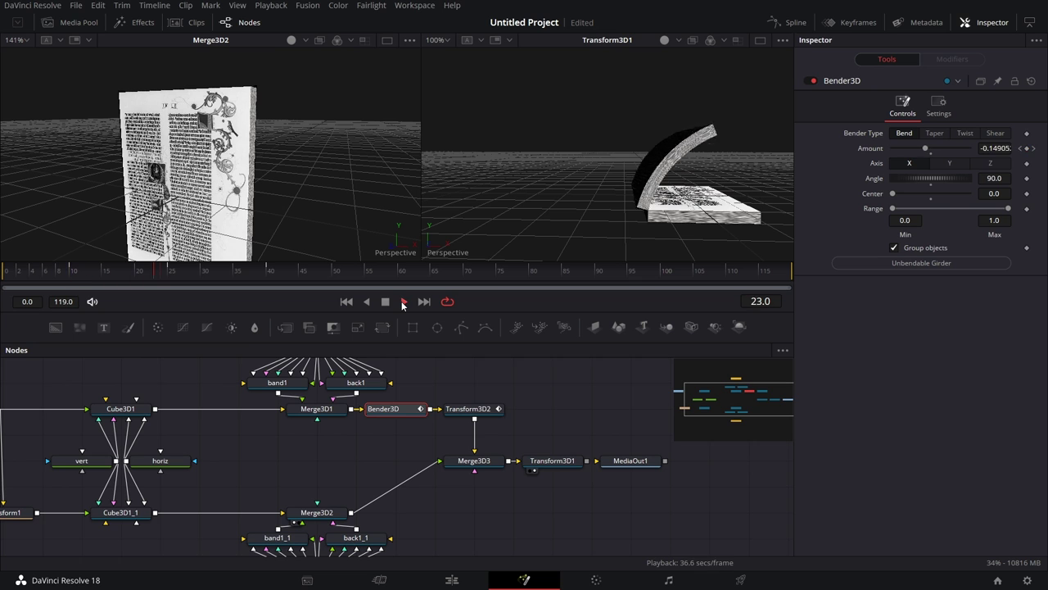
click(403, 302)
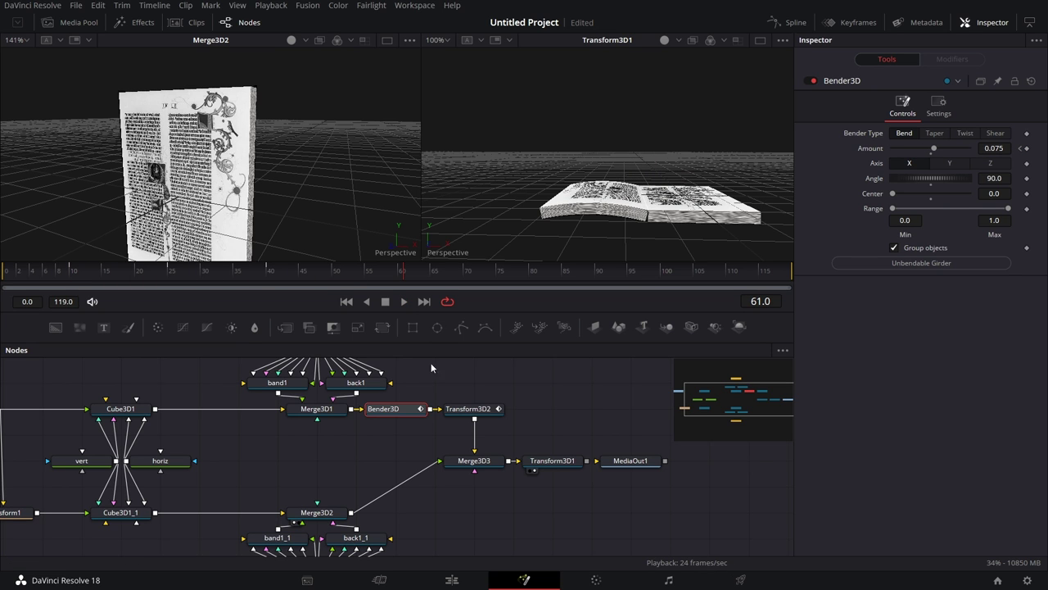
- Align Merge3D3, Transform3D1 and MediaOut1 in the same row as Merge3D2, with Transform3D2 directly above Merge3D3
scroll(590, 425, down, 1)
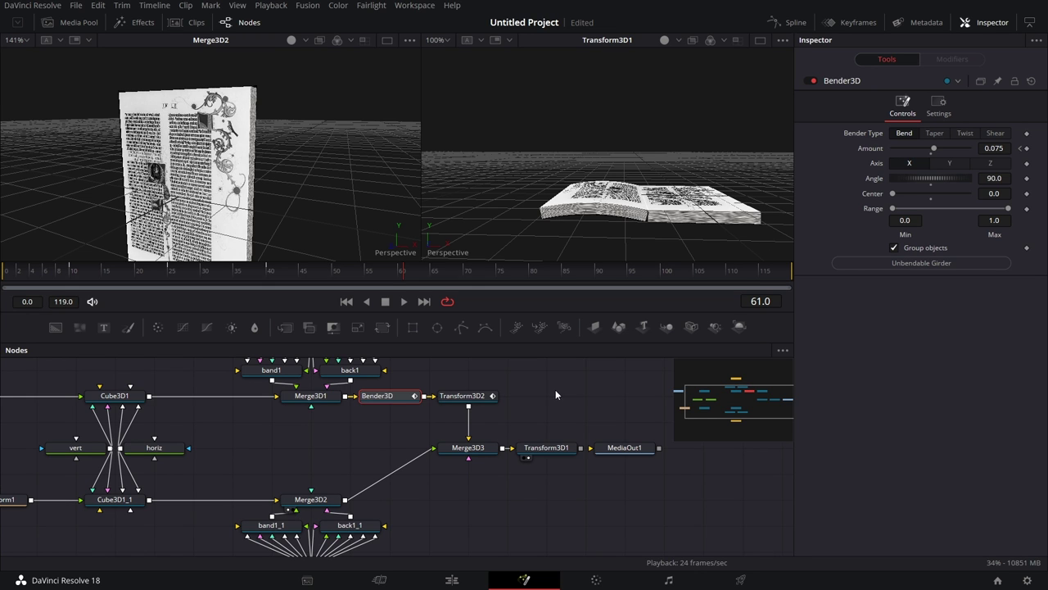
scroll(459, 475, down, 3)
drag(444, 398, 668, 471)
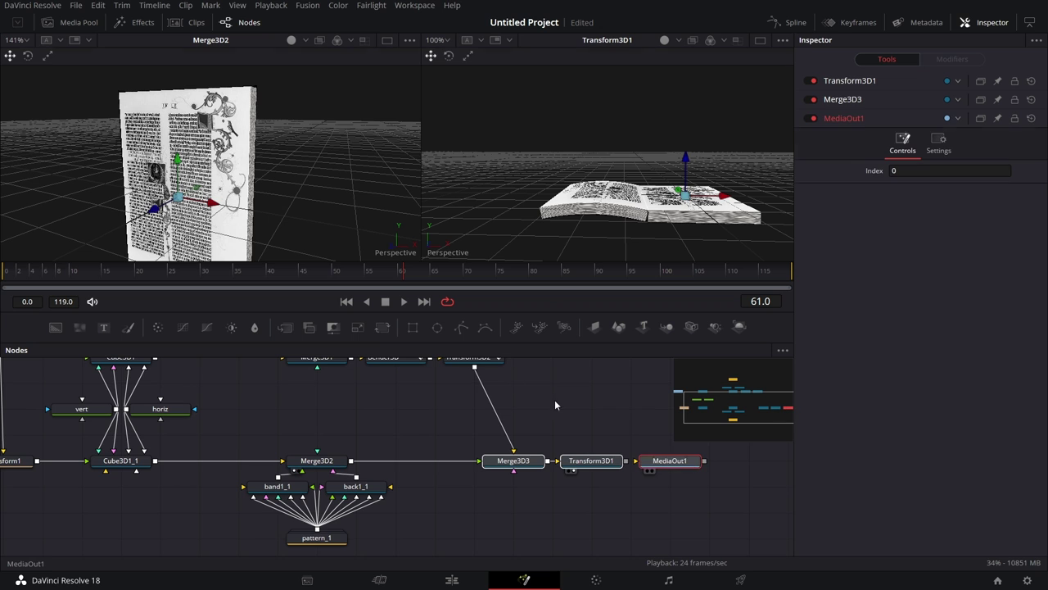
drag(482, 366, 520, 365)
- Insert a Bender 3D node between Merge3D2 and Merge3D3
click(342, 463)
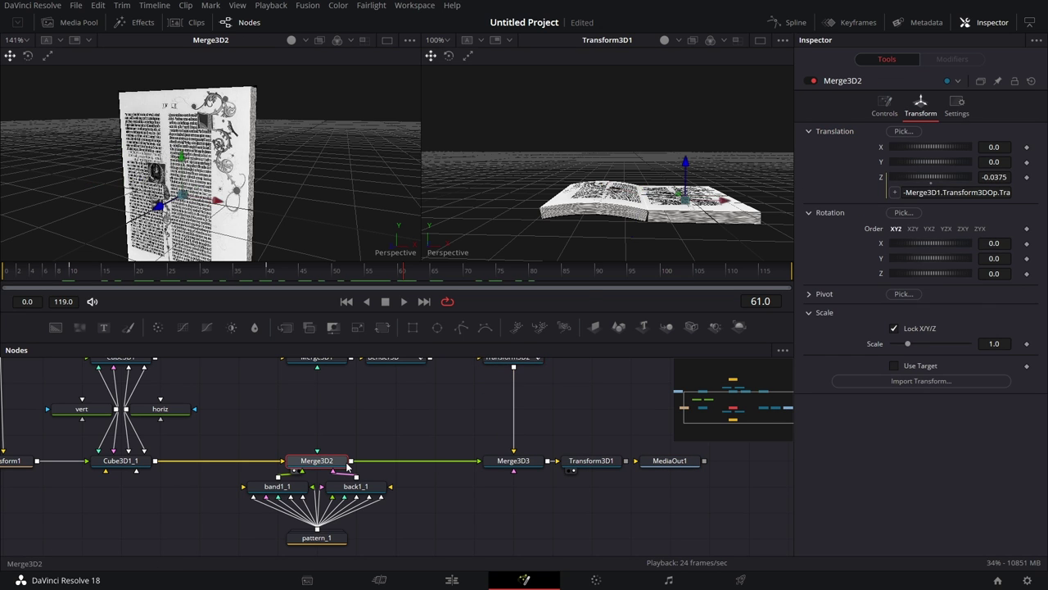
key(shift+space)
text(bend)
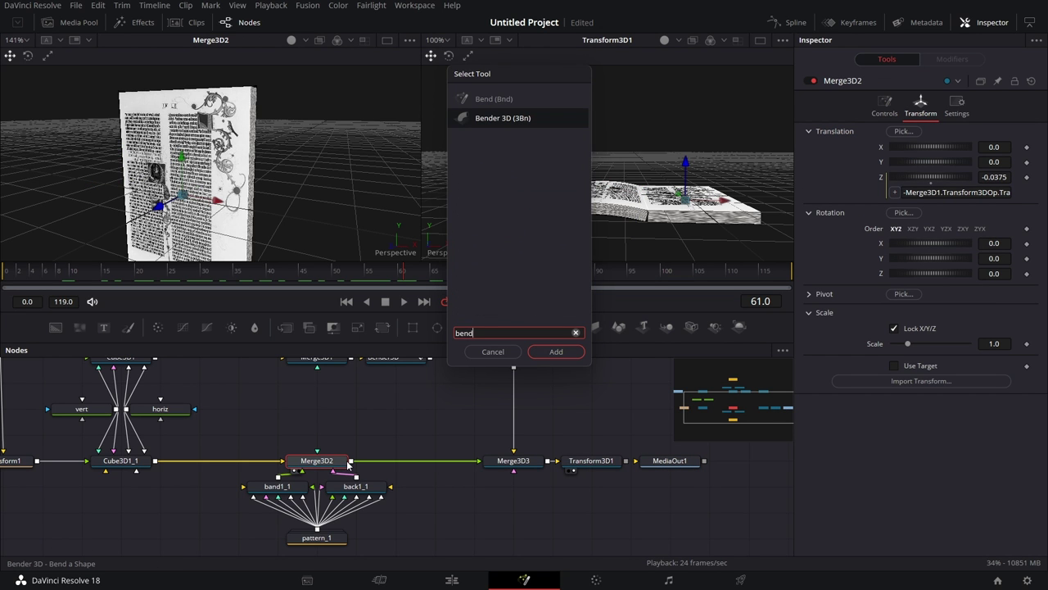
key(Return)
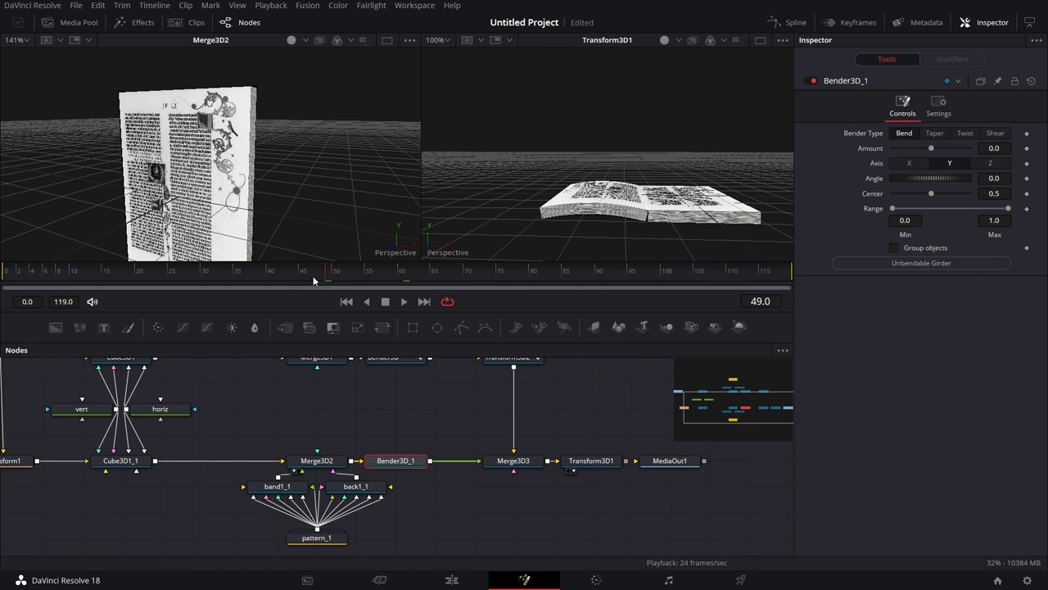
- Go to frame 25 and configure the new bender as Shear on the Z axis with an angle of 90
drag(251, 271, 189, 284)
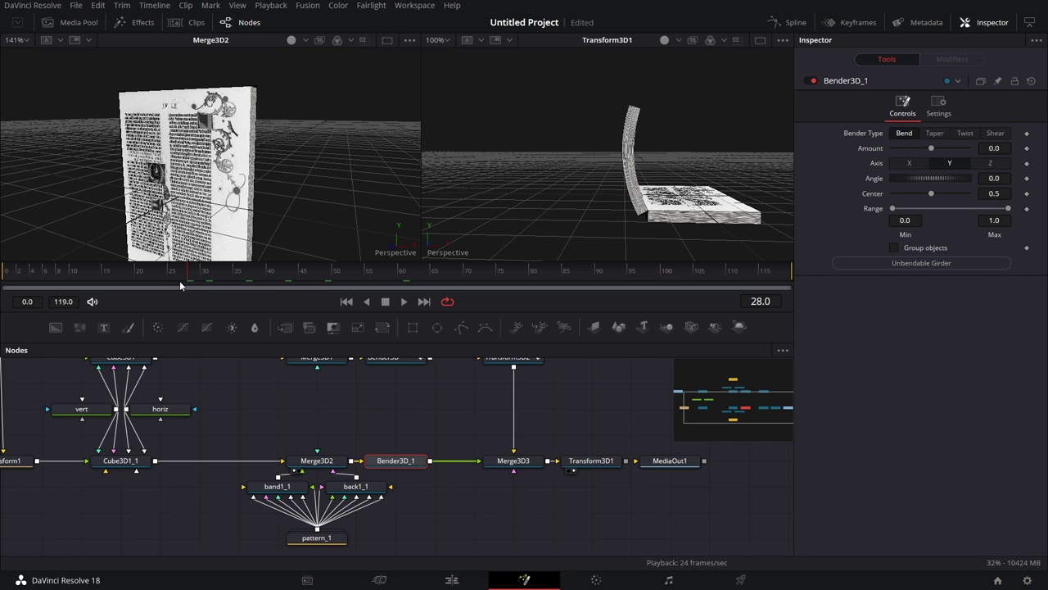
click(174, 280)
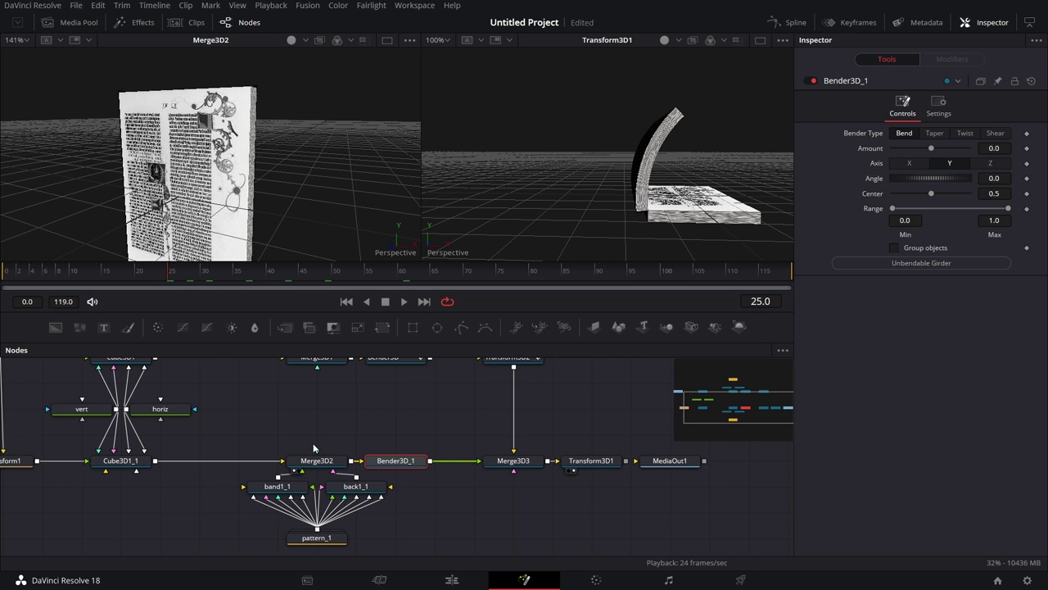
click(994, 132)
click(997, 166)
click(983, 177)
key(Tab)
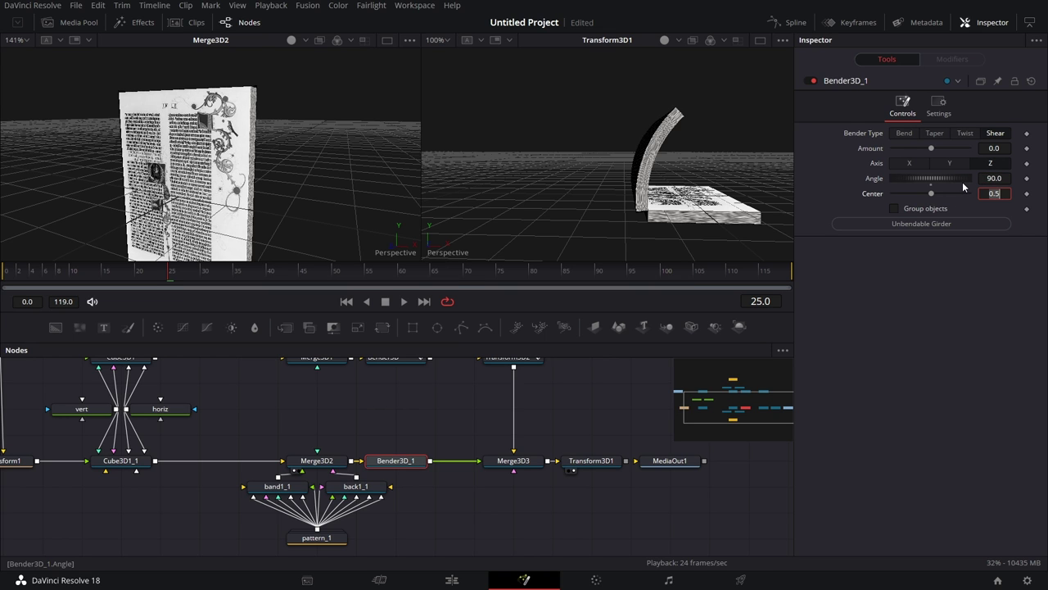
- Set the shear amount of Bender3D_1 to 0.035
click(931, 148)
drag(931, 146, 934, 146)
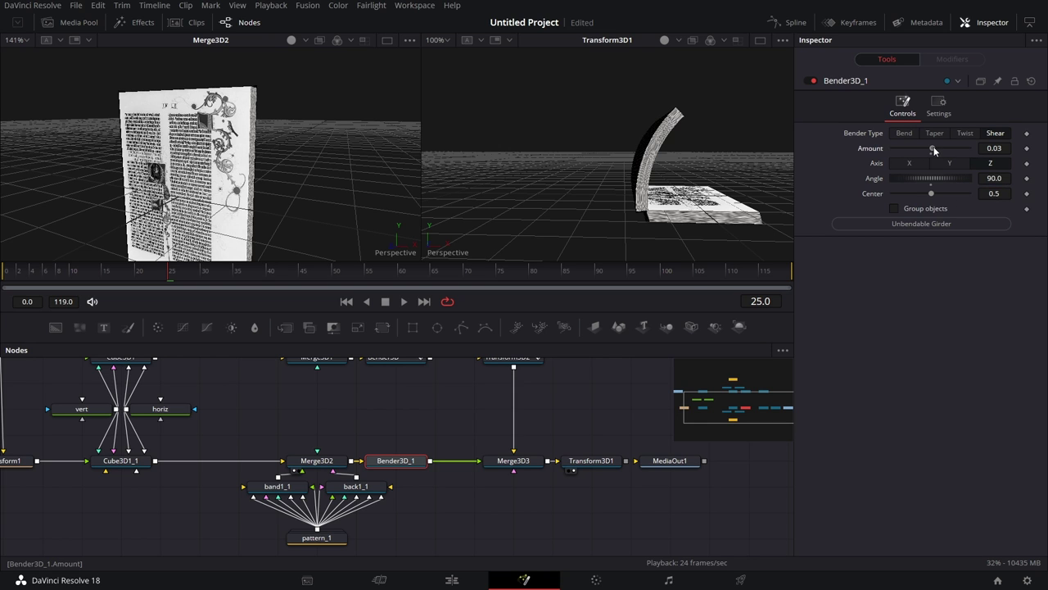
click(1006, 149)
text(0.035)
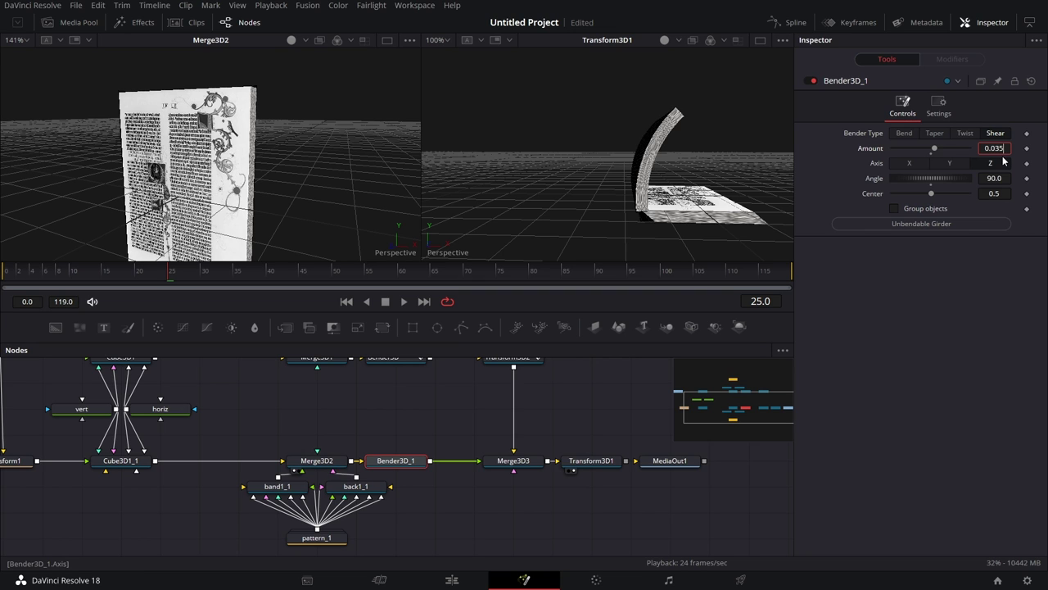
key(Tab)
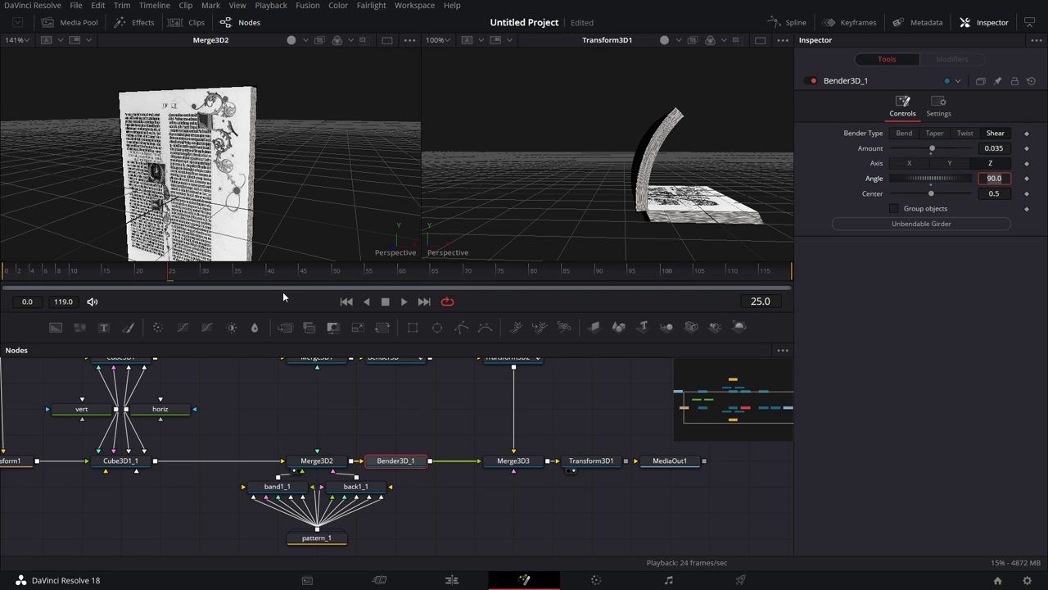
- Keyframe the shear Amount of Bender3D_1 at 0.035 on frame 40 and at 0 on frame 25
click(268, 270)
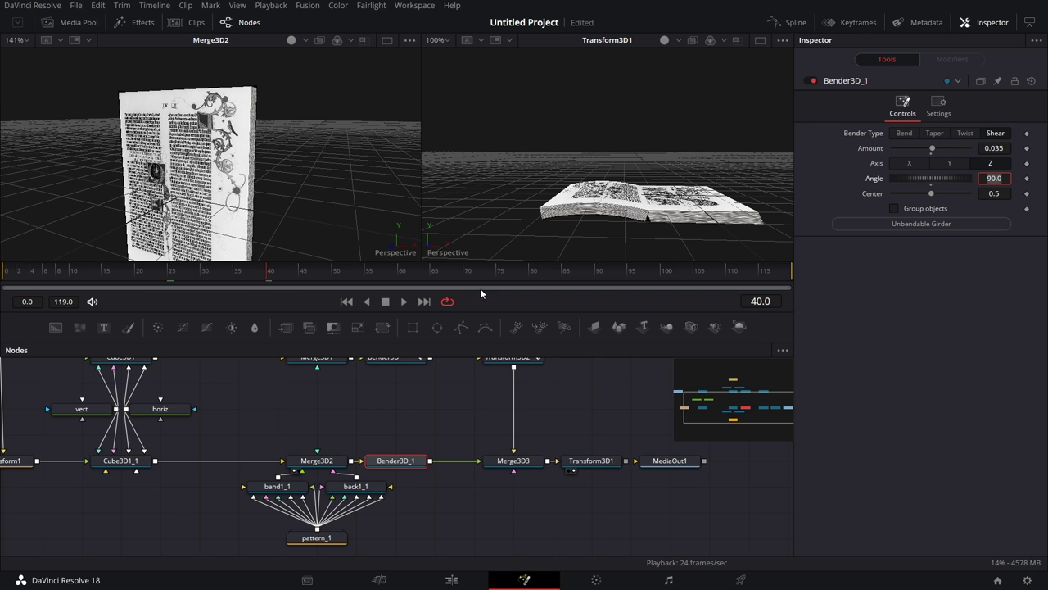
click(1027, 148)
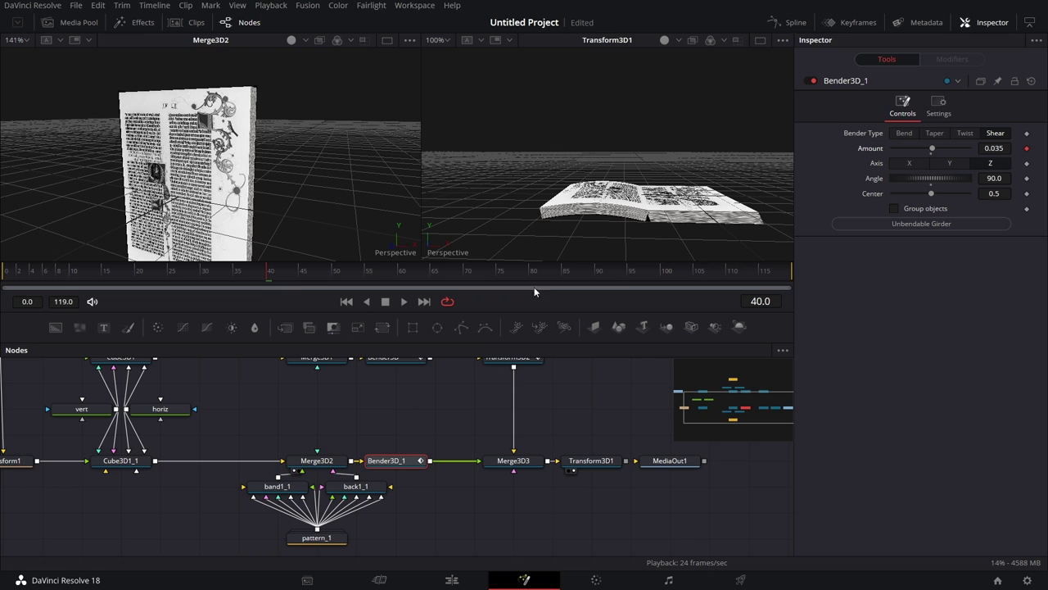
click(170, 272)
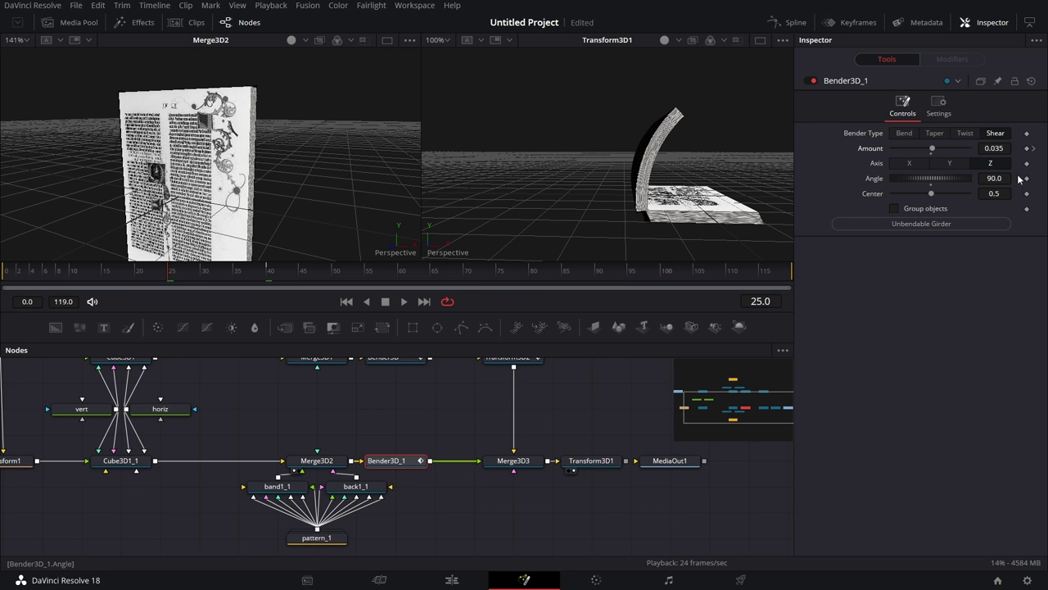
click(1007, 147)
text(0)
key(Return)
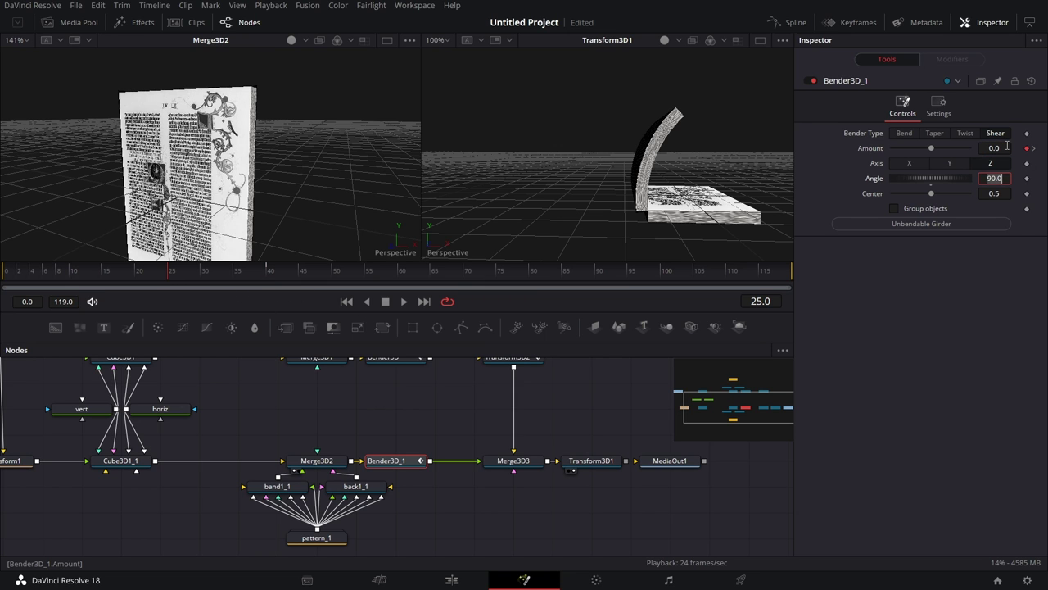
- Replay the animation from around frame 20 and scrub through it to check the shearing of the lower page block
click(71, 276)
click(405, 302)
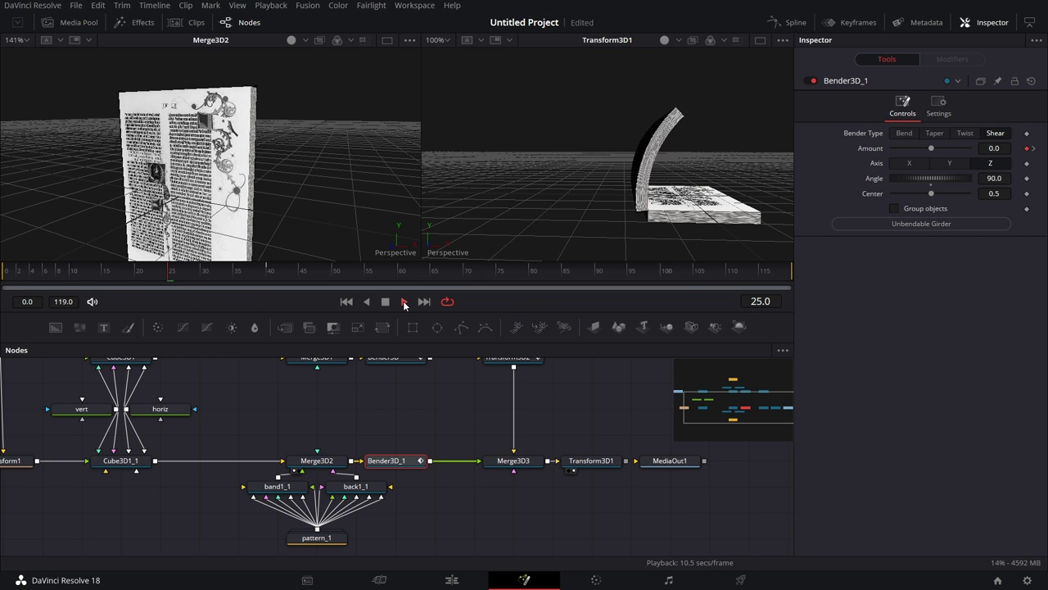
click(137, 277)
click(137, 276)
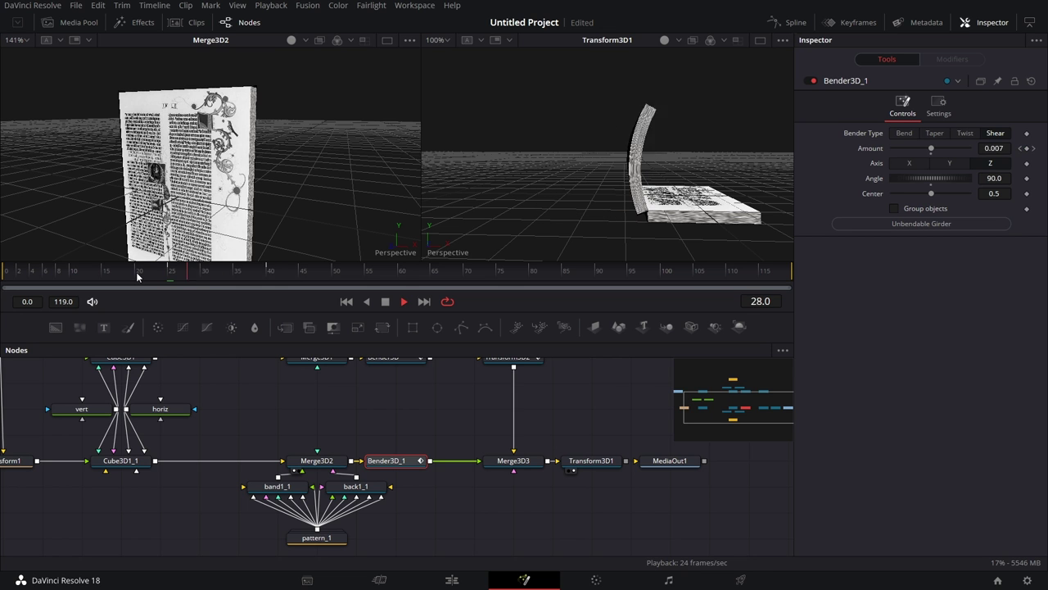
click(137, 276)
click(137, 276)
click(136, 277)
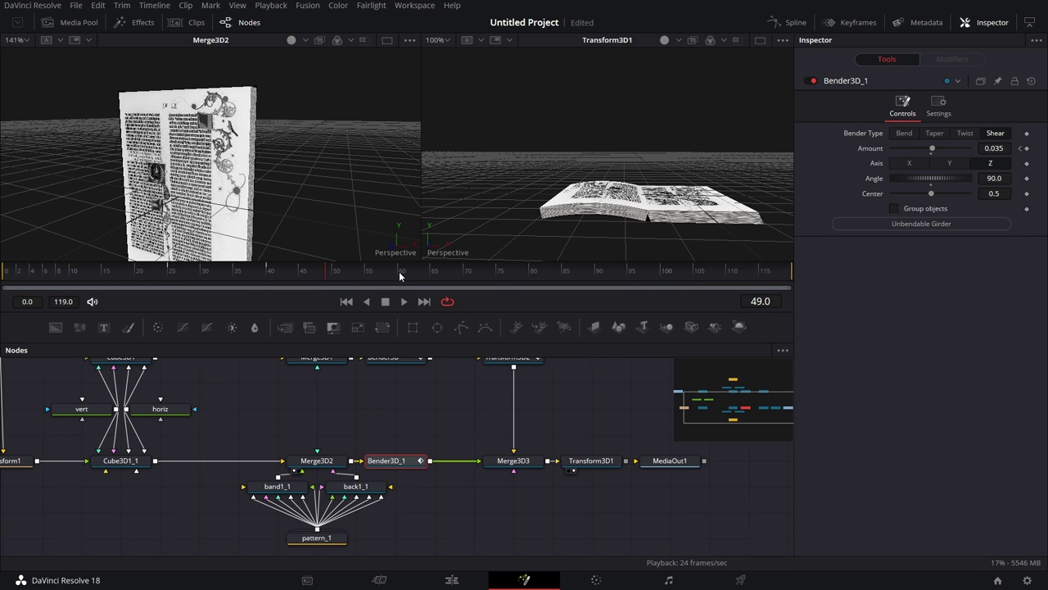
click(148, 277)
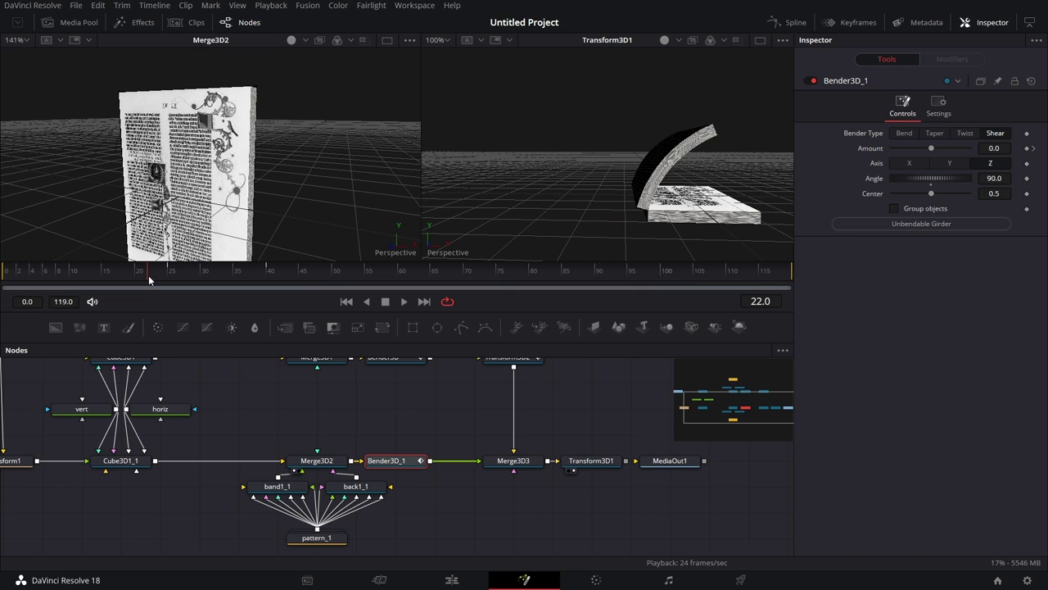
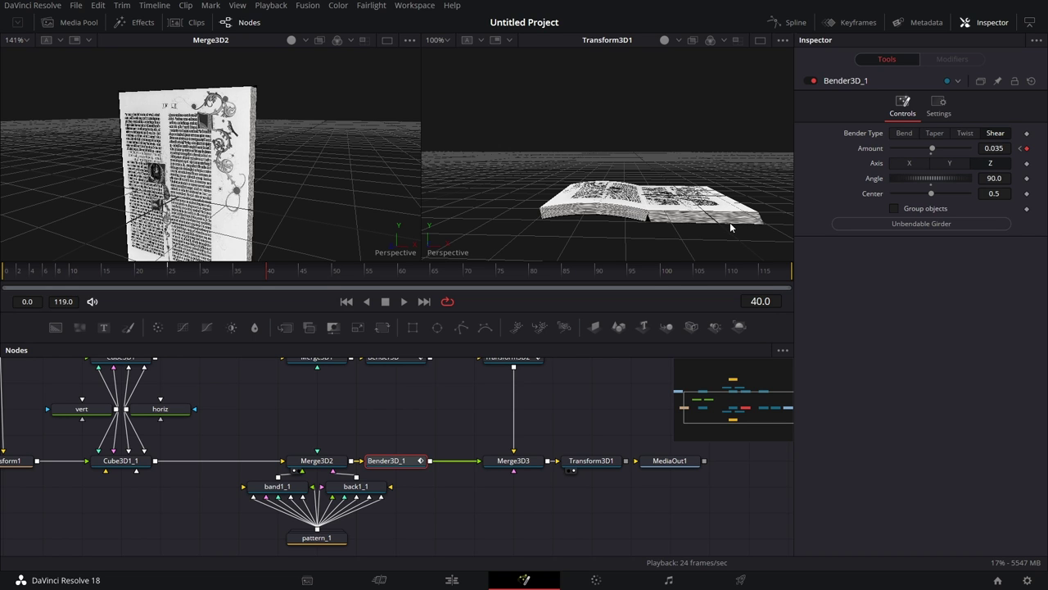
- Detach MediaOut1 from Transform3D1 with a gap between them, select Transform3D1, and go to frame 32
drag(641, 484, 677, 467)
click(532, 467)
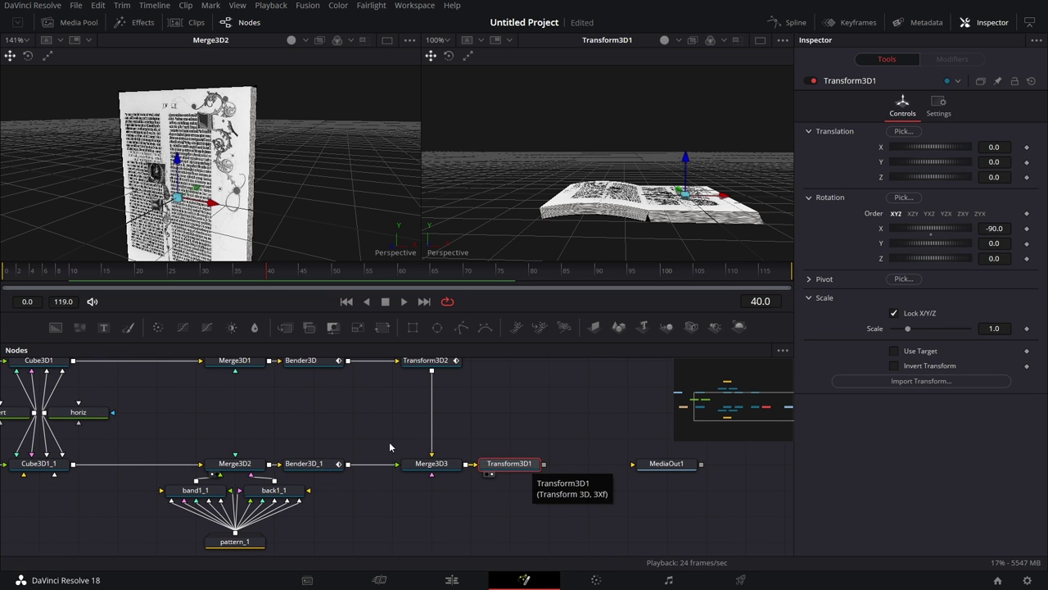
click(218, 280)
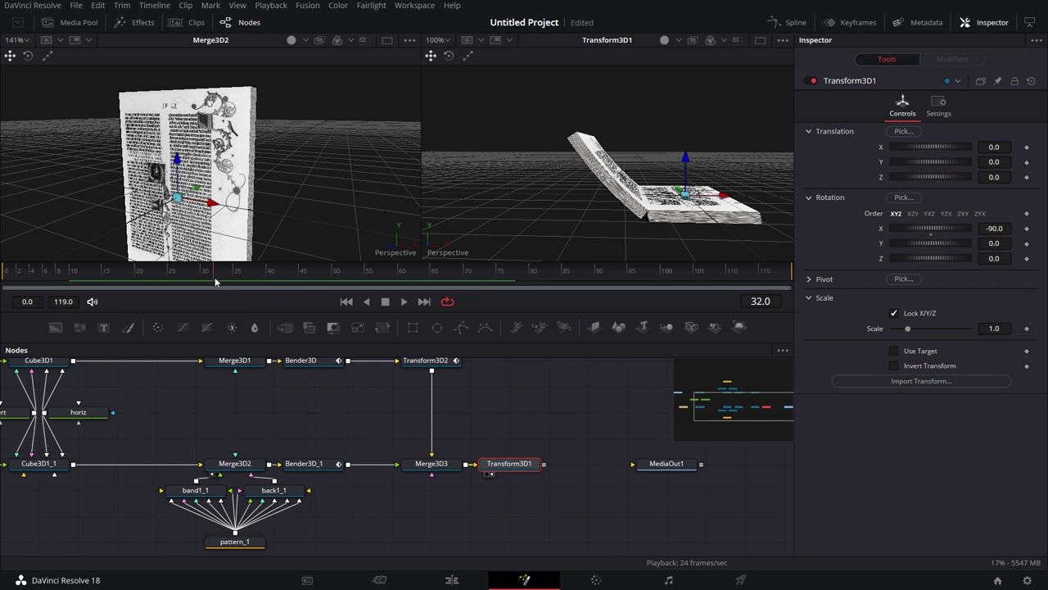
- Keyframe the X translation of Transform3D1 at 0 on frame 25 and at -0.008 on frame 40
click(169, 278)
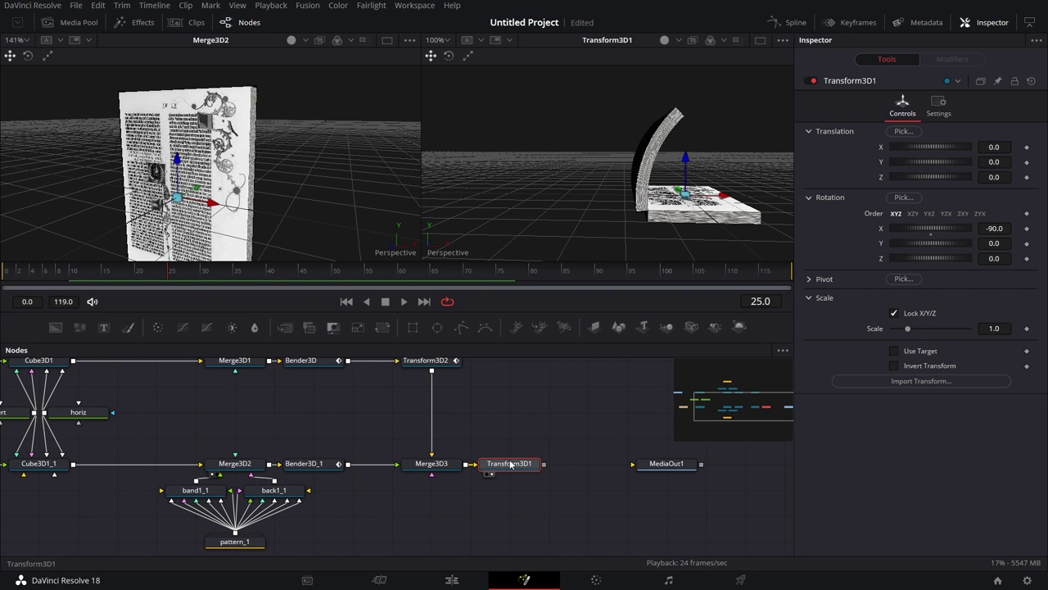
click(1027, 147)
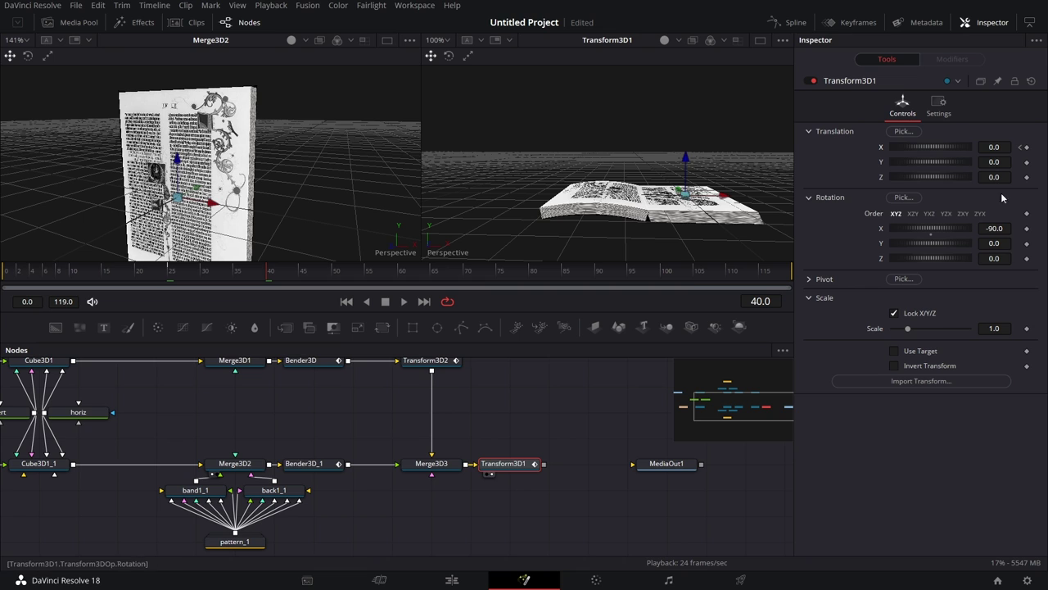
drag(996, 148, 986, 147)
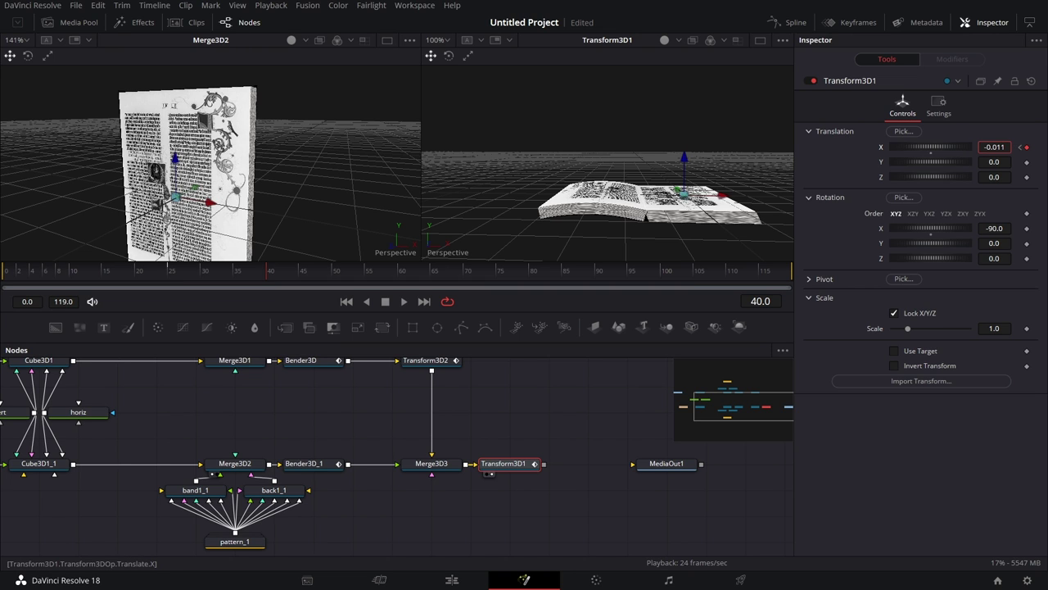
click(1008, 146)
key(BackSpace)
key(BackSpace)
text(08)
key(Tab)
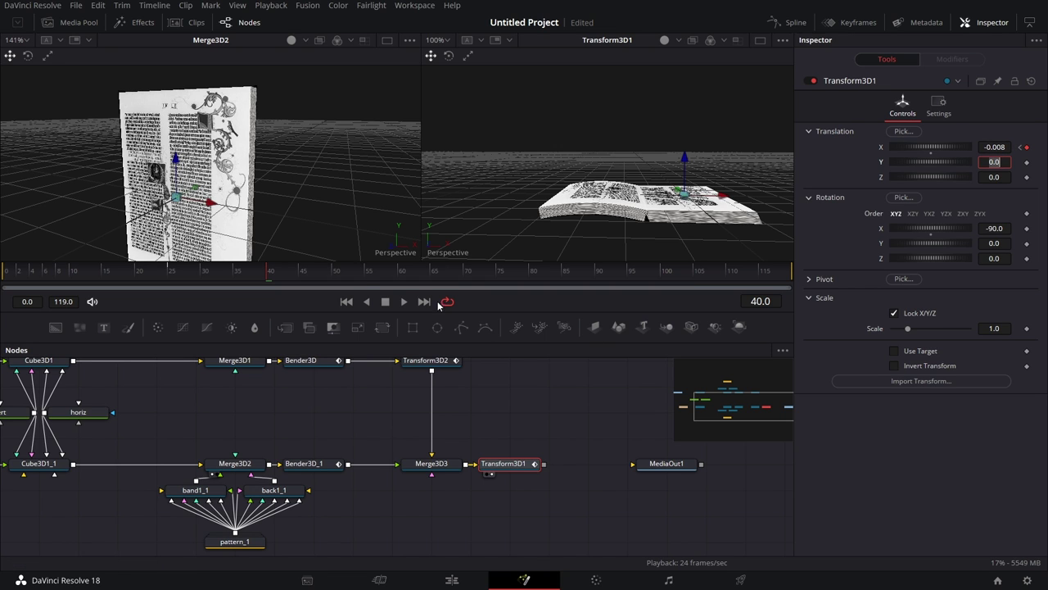
- Replay the animation from around frame 23 to check the sideways shift of the book as it opens
click(159, 283)
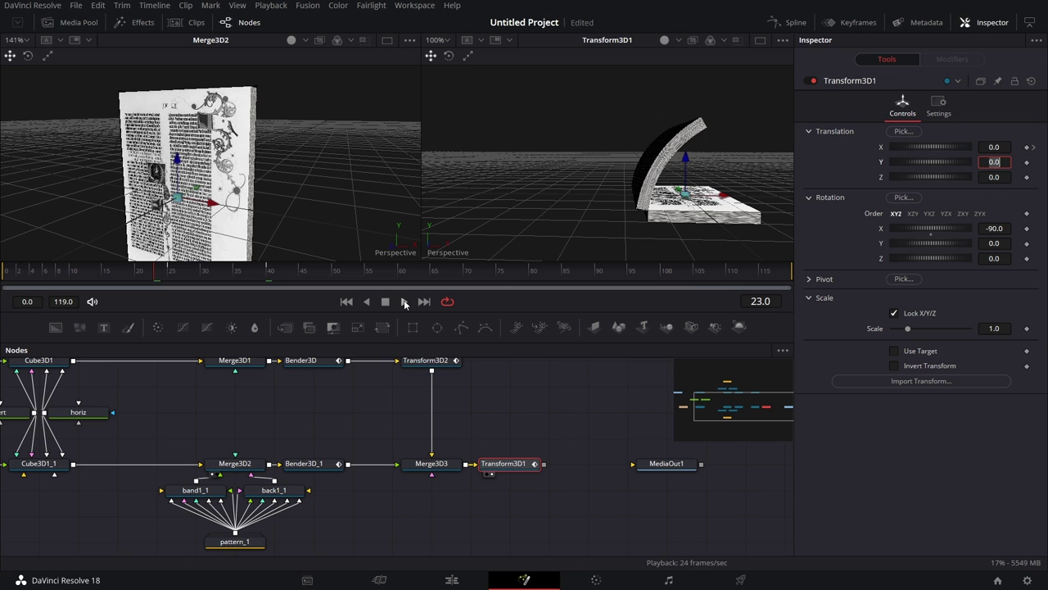
click(404, 302)
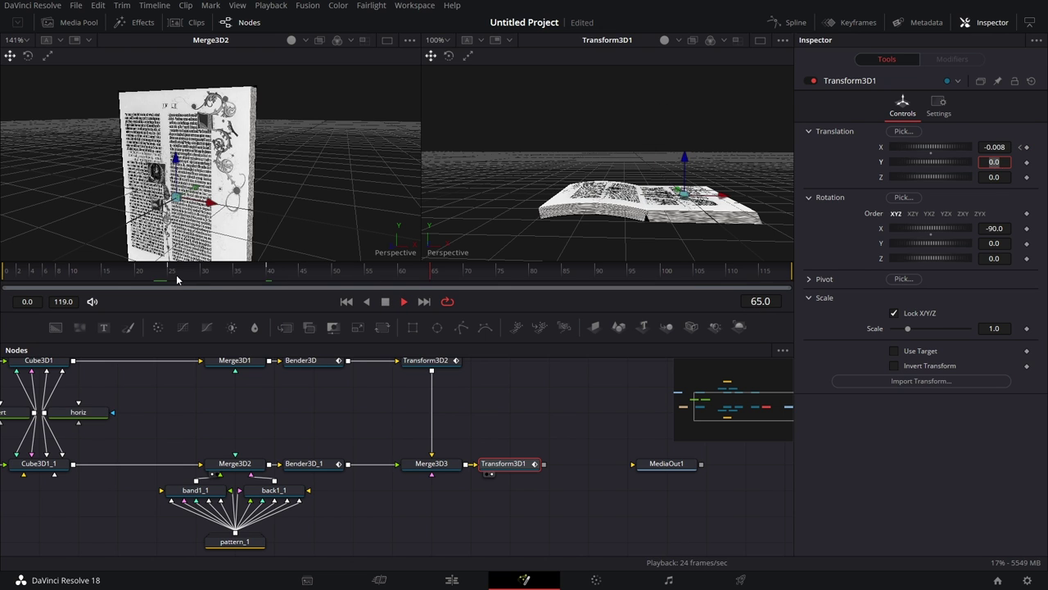
click(115, 277)
key(BackSpace)
click(385, 302)
- Smooth both keyframes of the Bender3D_1 Amount curve in the spline editor
click(304, 464)
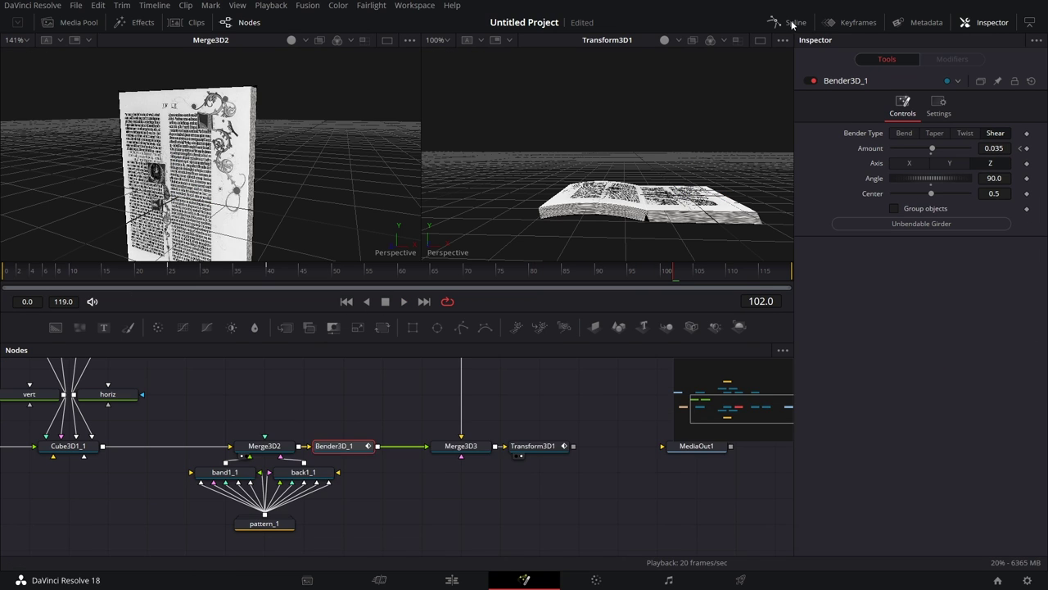
click(785, 22)
click(738, 350)
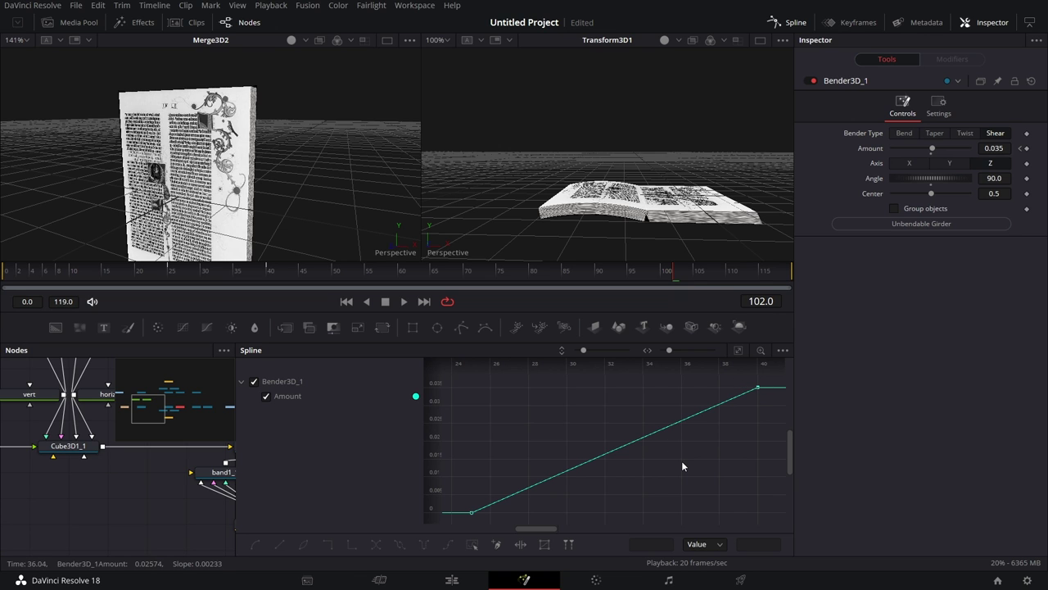
key(ctrl+a)
key(s)
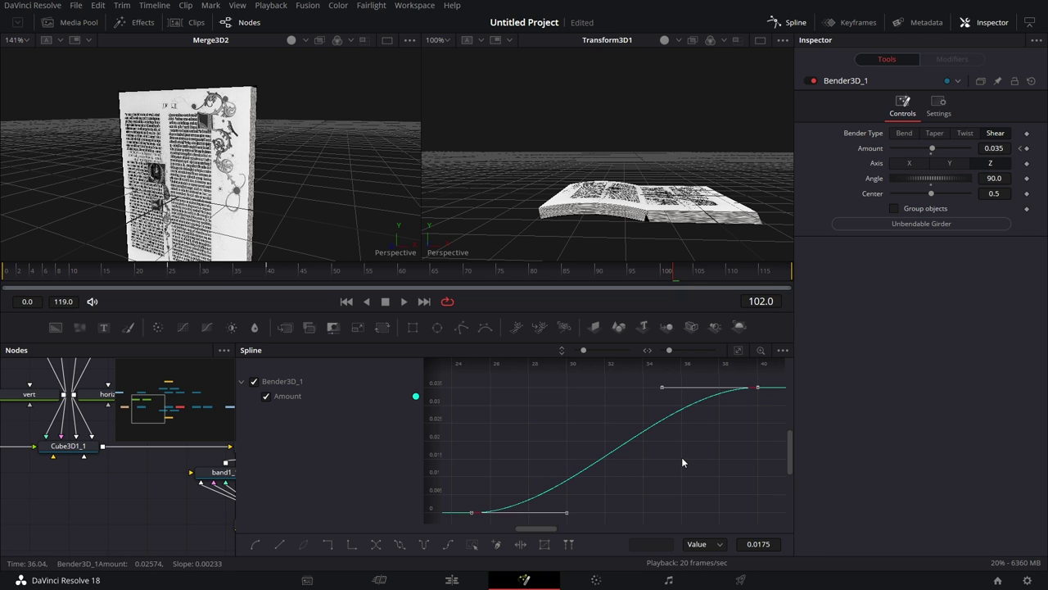
click(799, 22)
- Smooth both keyframes of the Transform3D1 X Offset curve in the spline editor
click(537, 445)
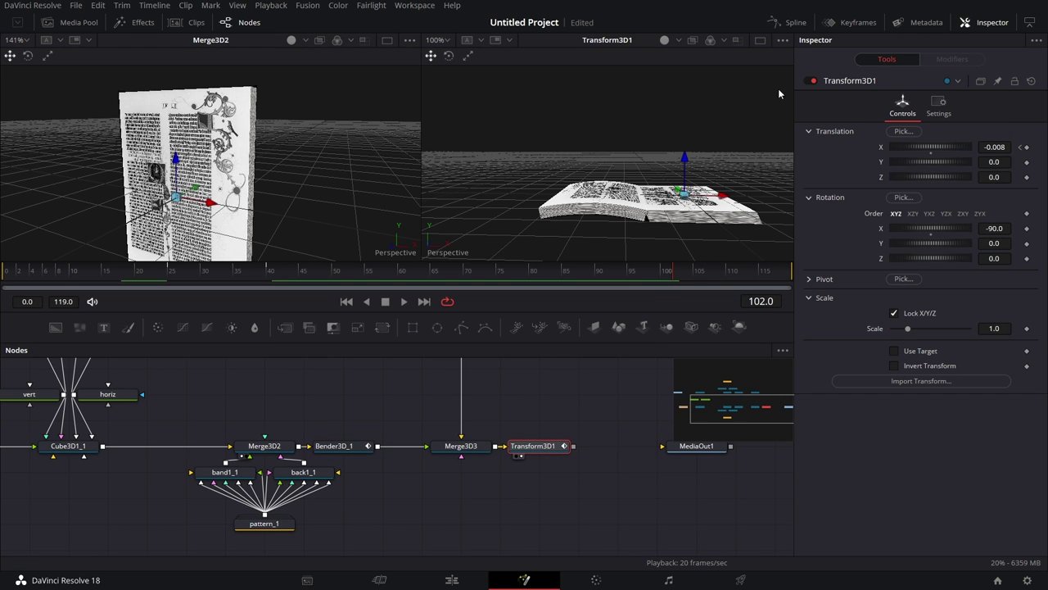
click(799, 24)
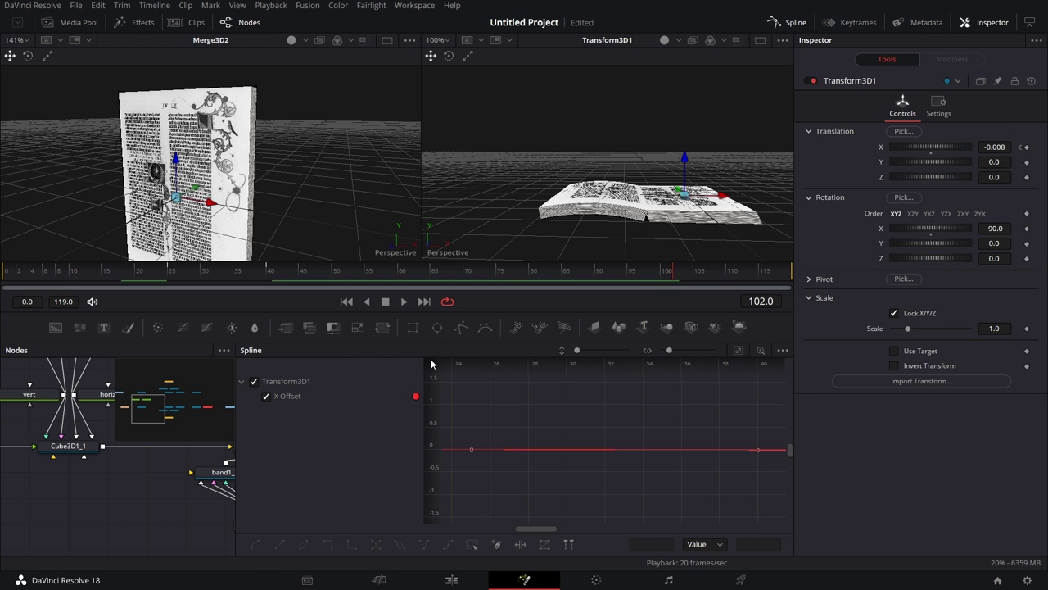
click(737, 351)
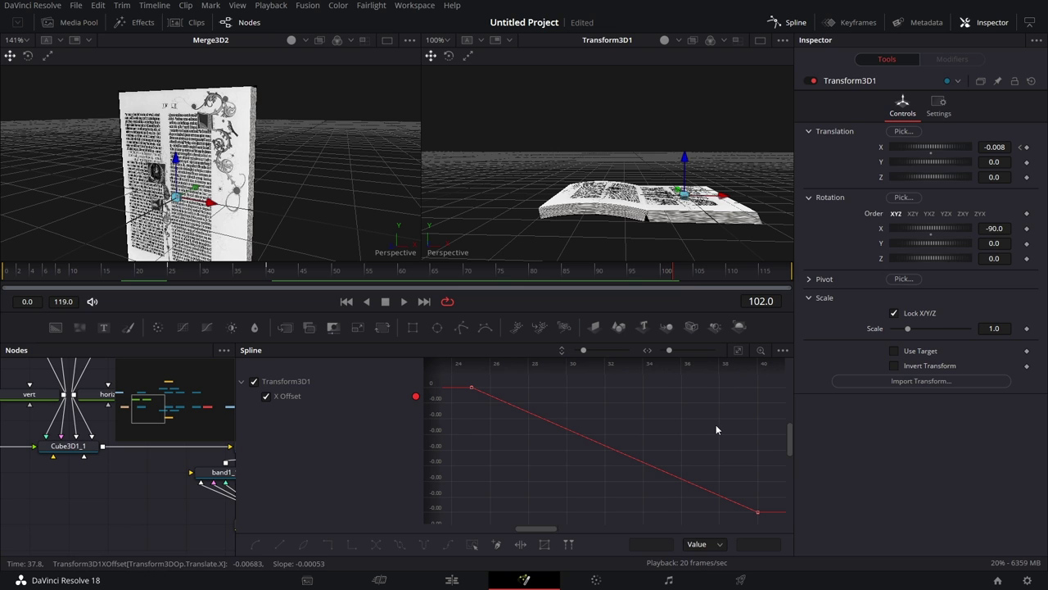
key(ctrl+a)
click(256, 544)
click(799, 23)
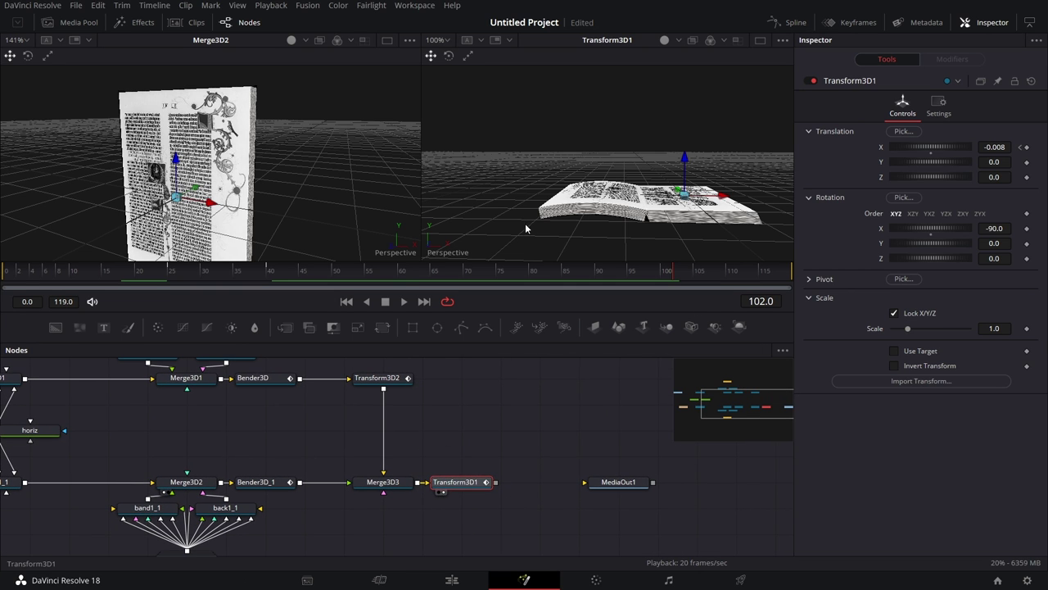
- Replay the animation from near the start to check the smoothed shear and sideways movement
click(24, 273)
click(404, 302)
click(386, 301)
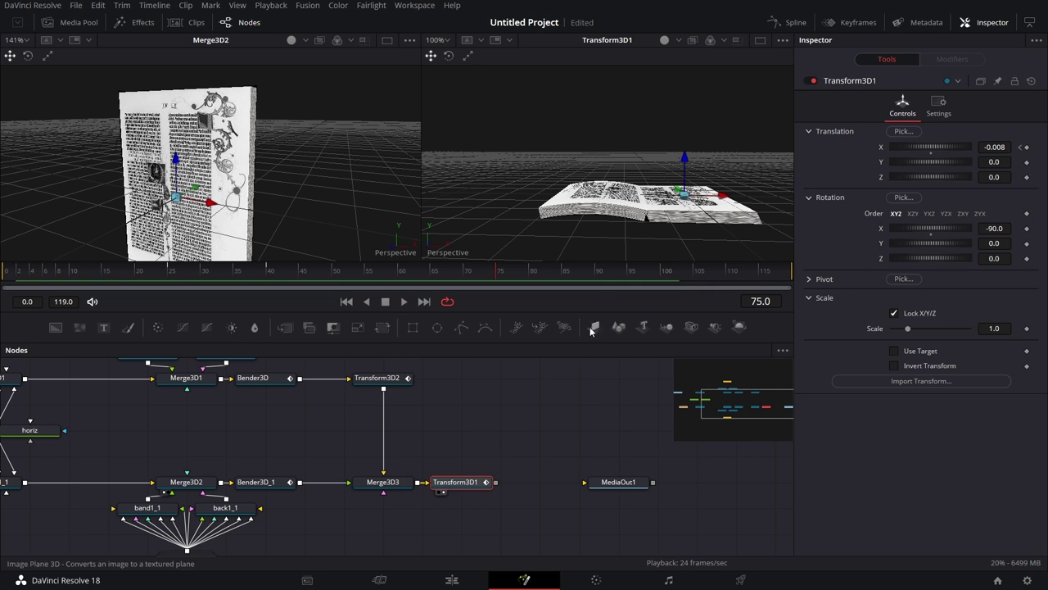
- Move the pattern and pattern_1 nodes closer to their band and back nodes in the node graph
drag(581, 387, 584, 382)
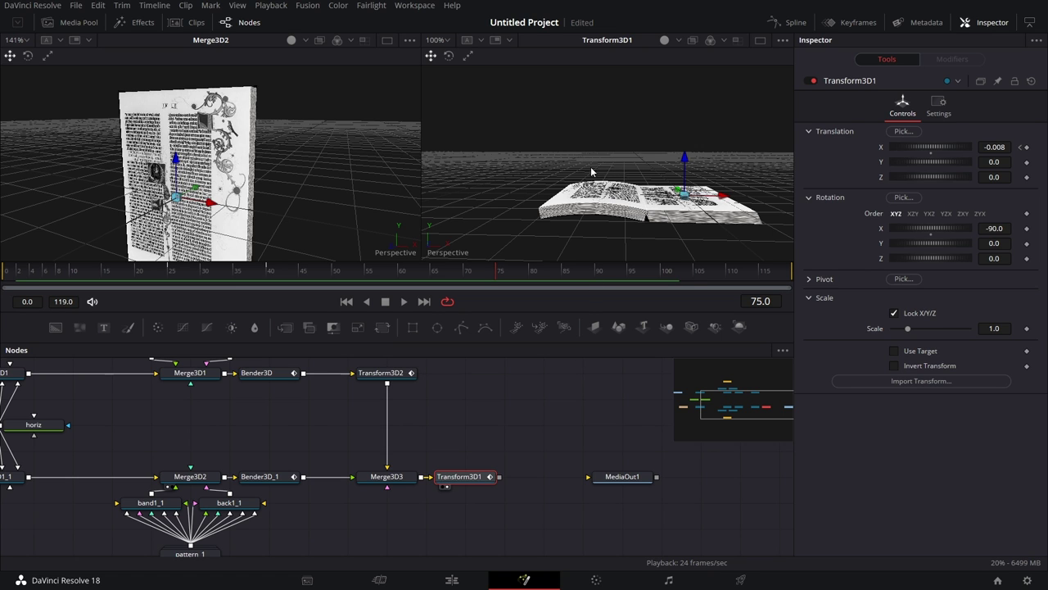
drag(480, 442, 529, 376)
drag(445, 464, 599, 587)
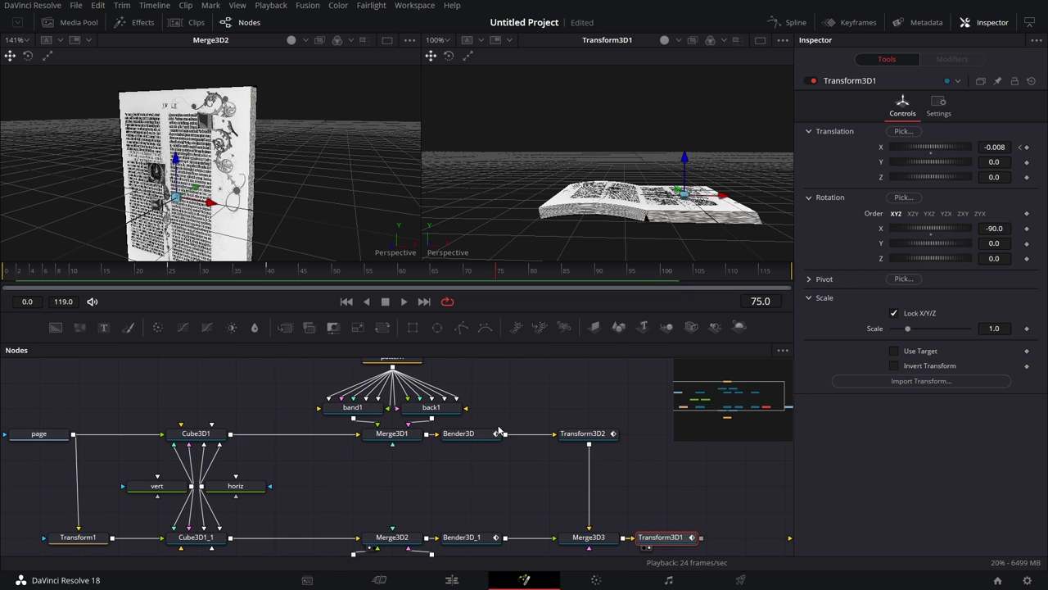
click(393, 359)
drag(447, 439, 456, 331)
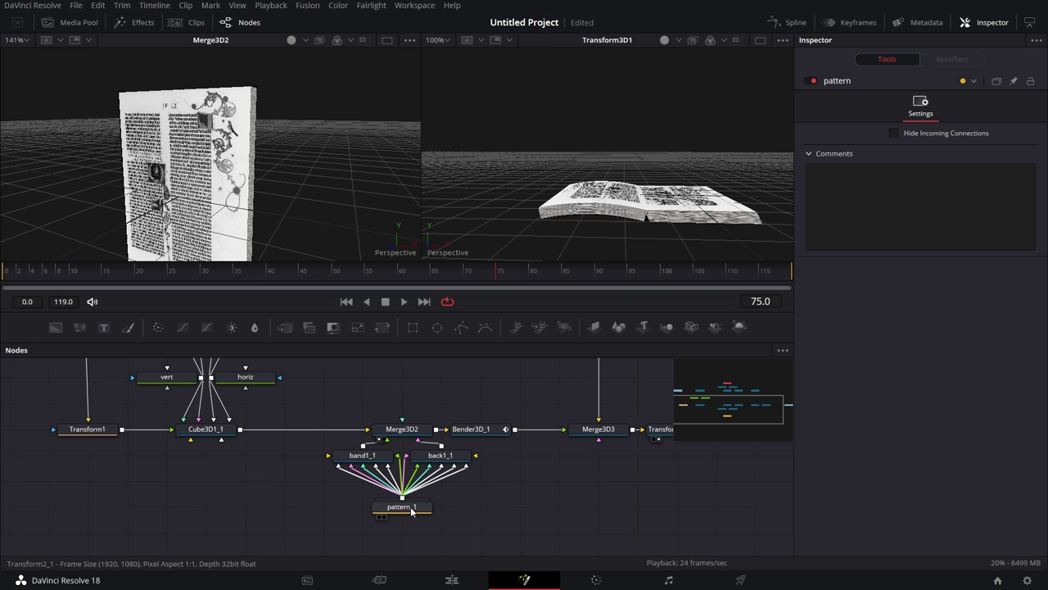
click(402, 507)
- Bring the node rows of the two page blocks closer together, with the vert and horiz nodes between them
drag(520, 390, 506, 504)
drag(14, 380, 562, 358)
drag(73, 513, 623, 416)
drag(622, 422, 637, 502)
click(517, 443)
- Add an Image Plane 3D node below Cube3D1_1 and feed it the output of Transform1
drag(596, 327, 164, 518)
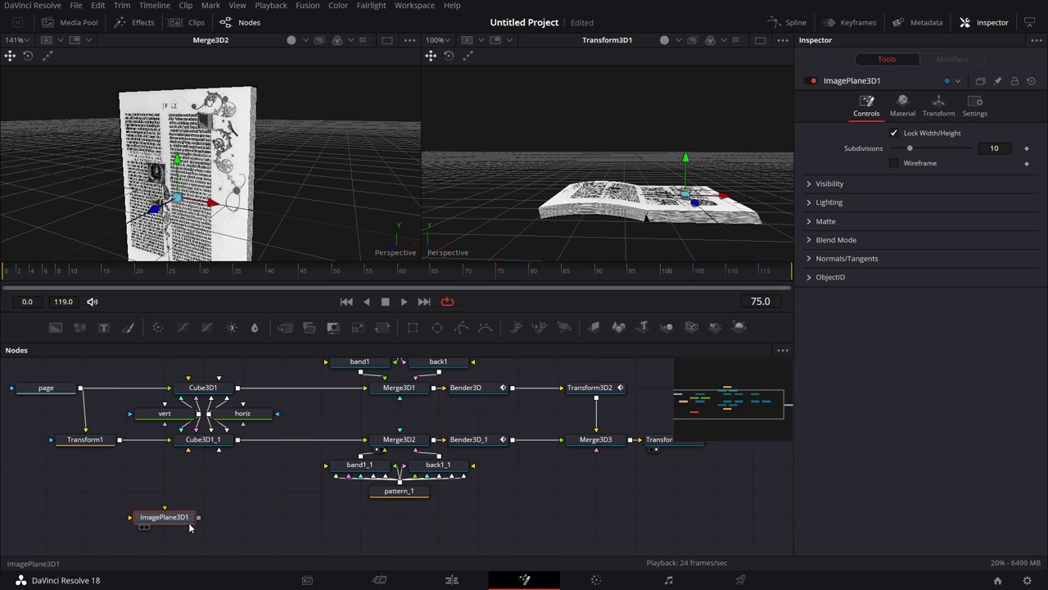
drag(189, 527, 229, 528)
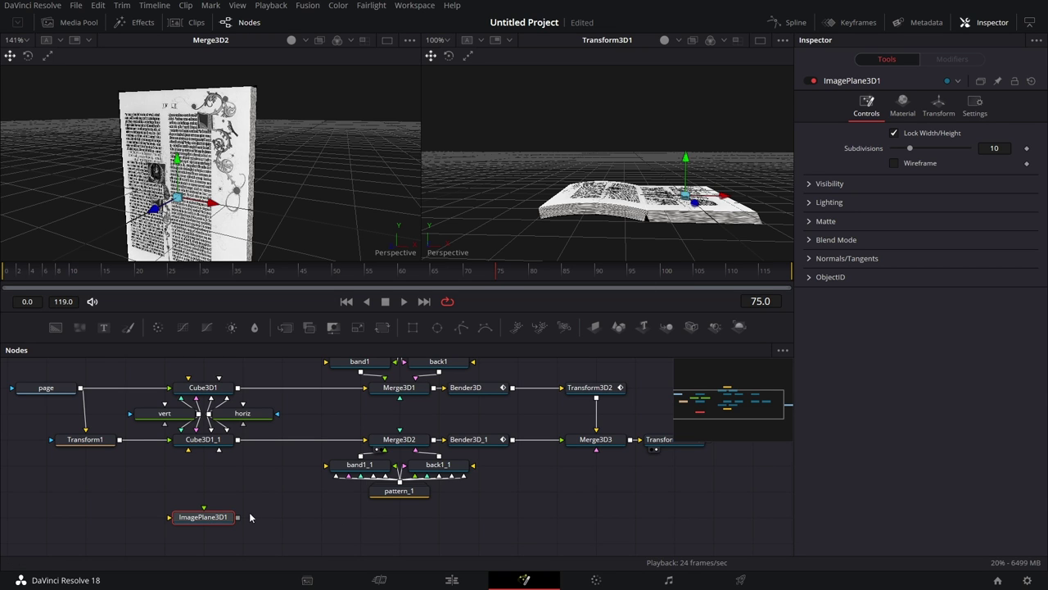
drag(119, 441, 194, 520)
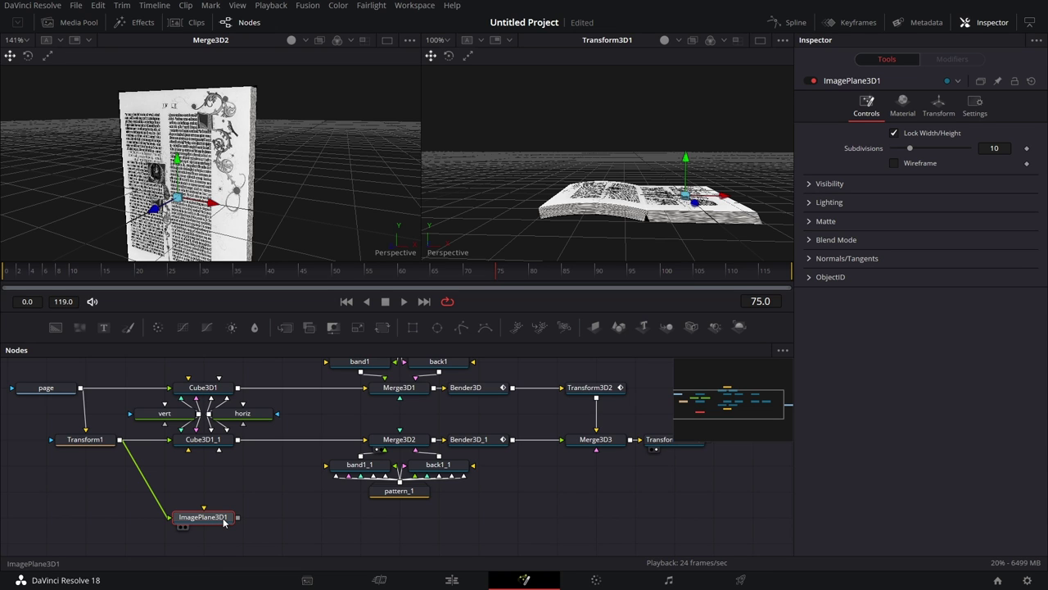
- Append a Bender 3D and a Transform 3D to ImagePlane3D1, connect the transform to Merge3D3, and place it below that merge
key(shift+space)
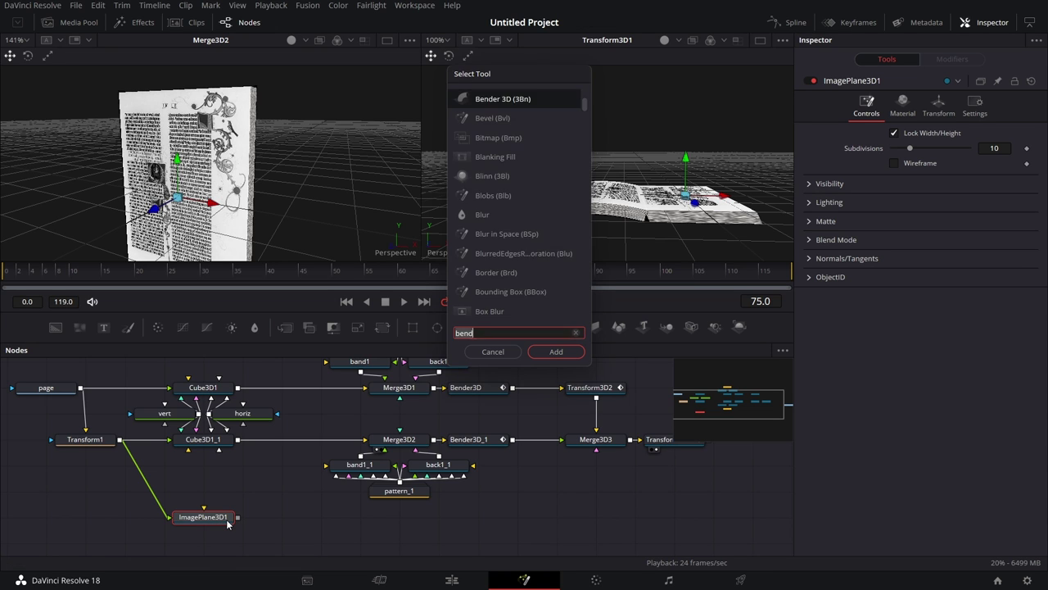
text(bend)
key(Return)
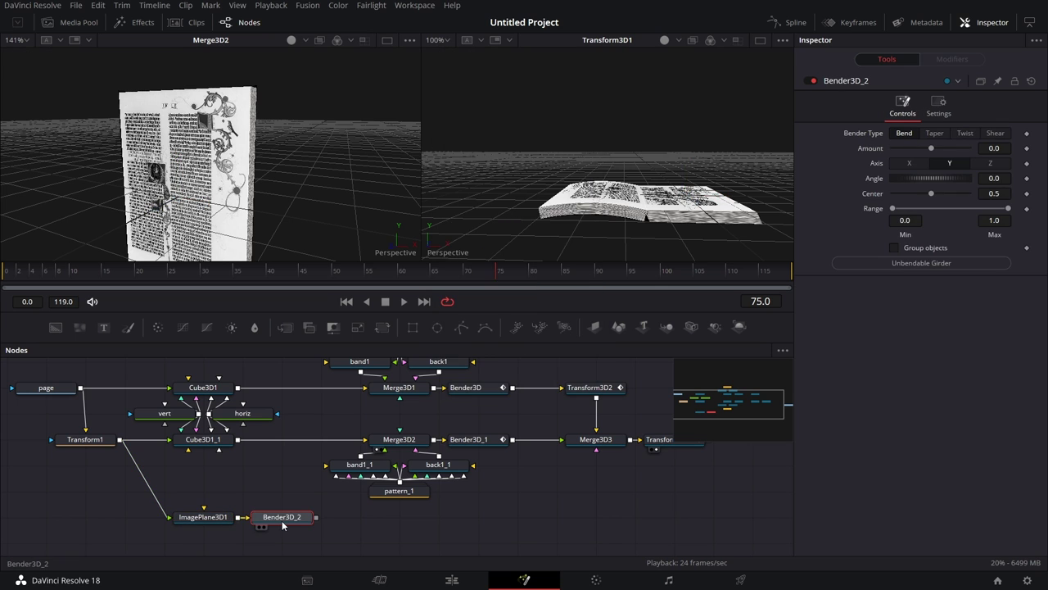
key(shift+space)
text(tr)
key(Return)
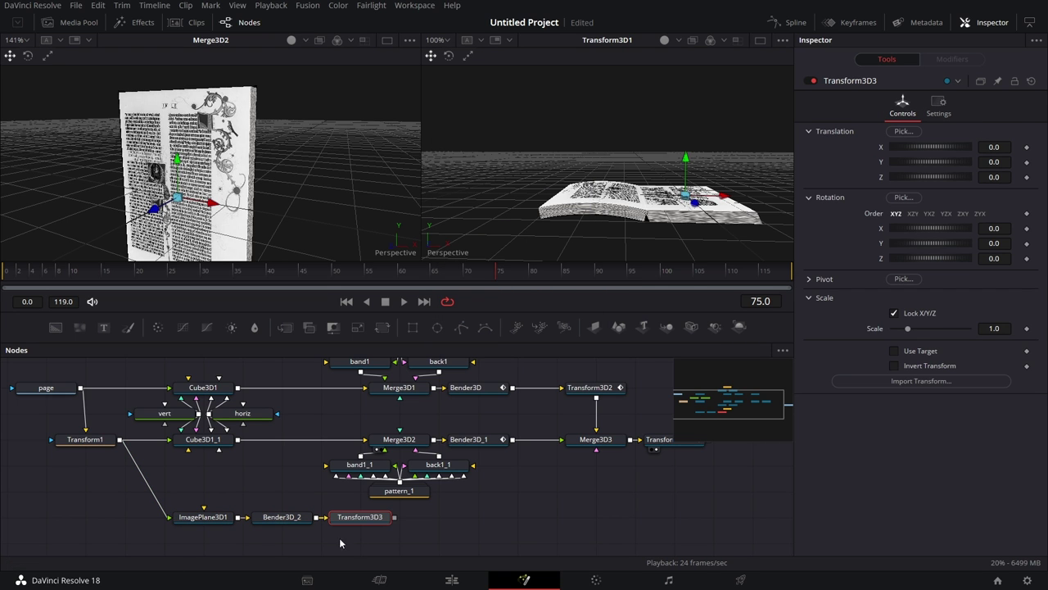
drag(396, 517, 596, 449)
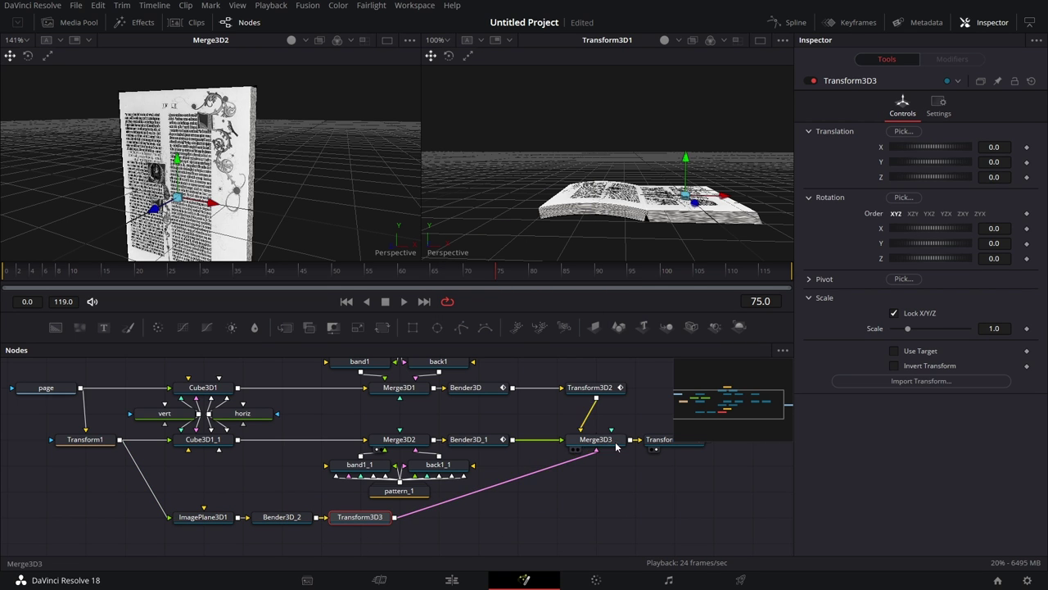
drag(365, 518, 558, 523)
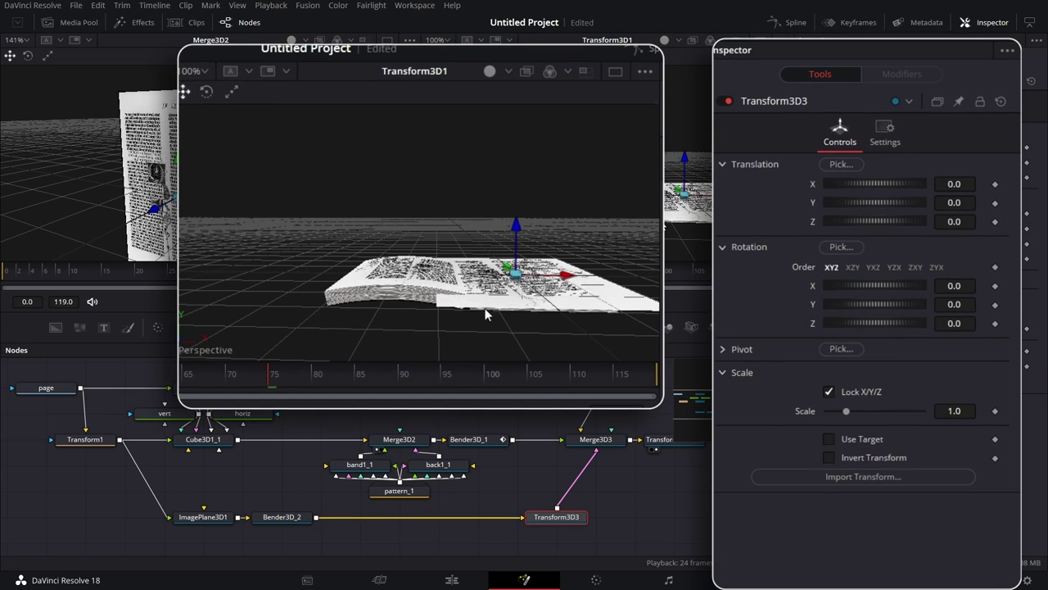
- Set the transform scale of ImagePlane3D1 to 0.7 so it matches the book's page size
drag(505, 268, 467, 401)
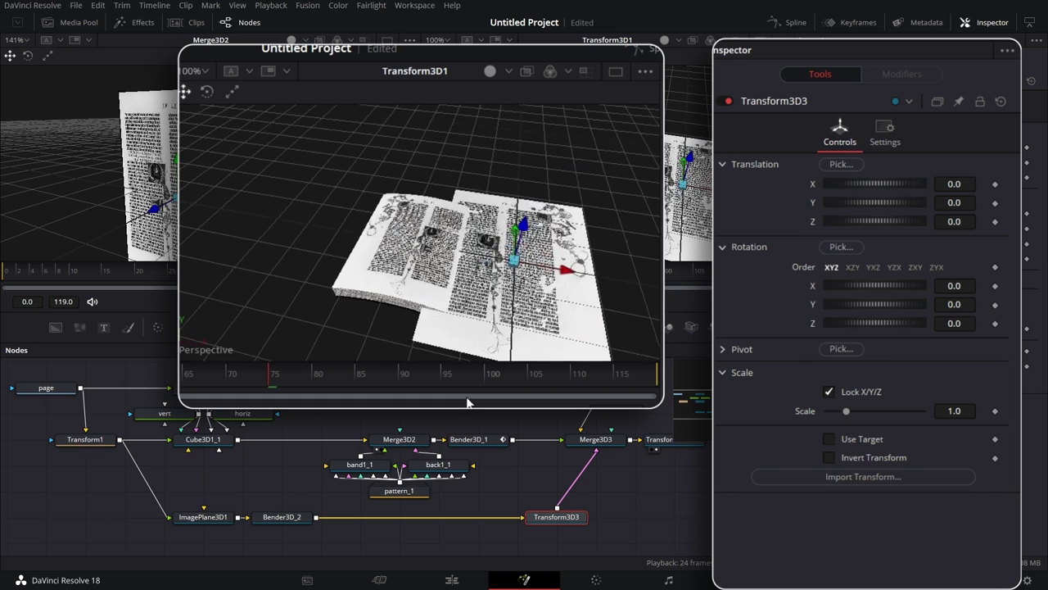
click(202, 518)
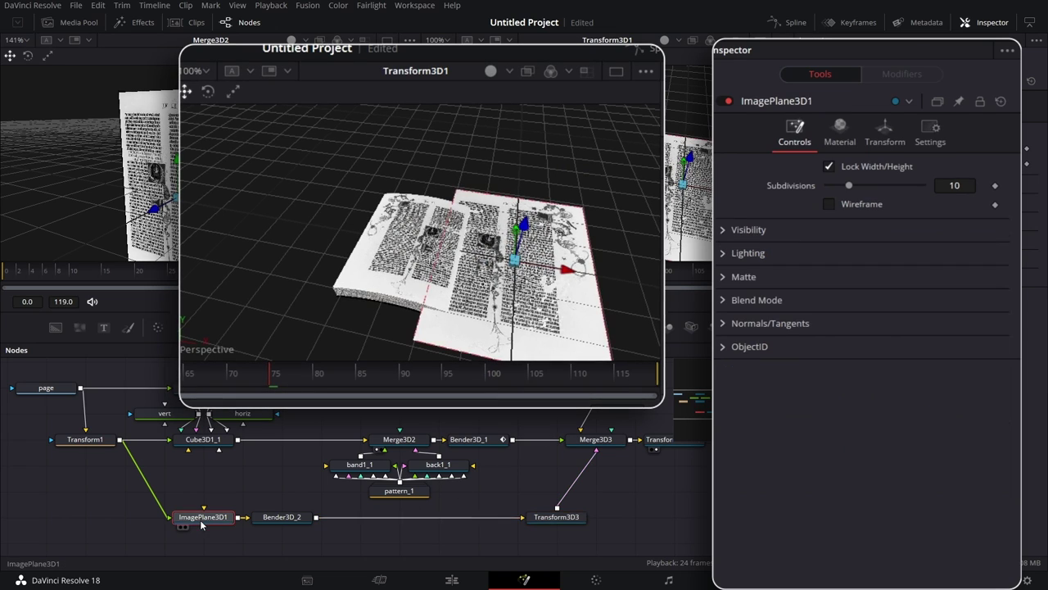
click(890, 129)
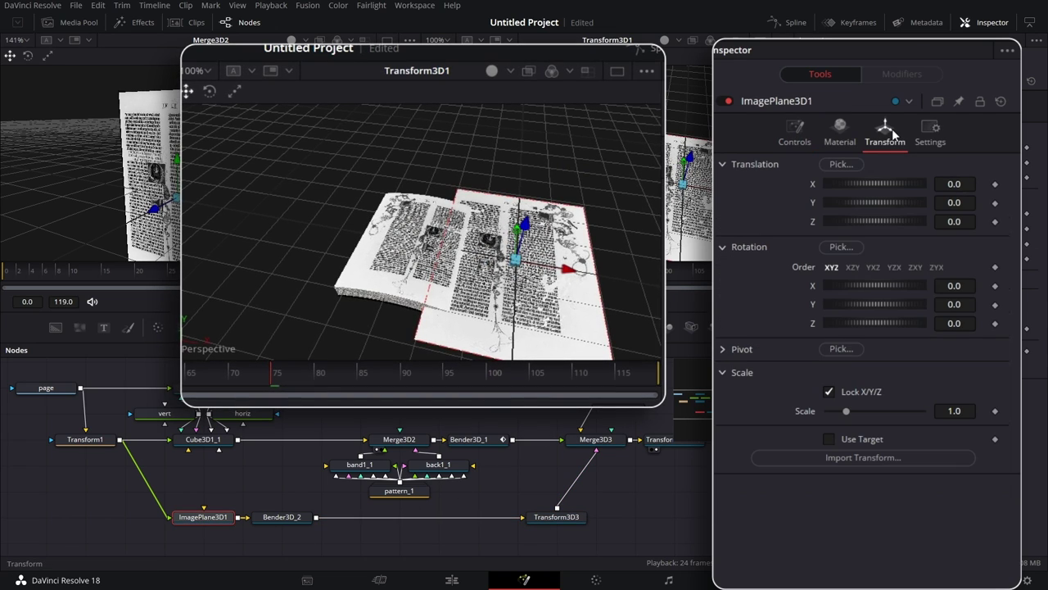
click(971, 412)
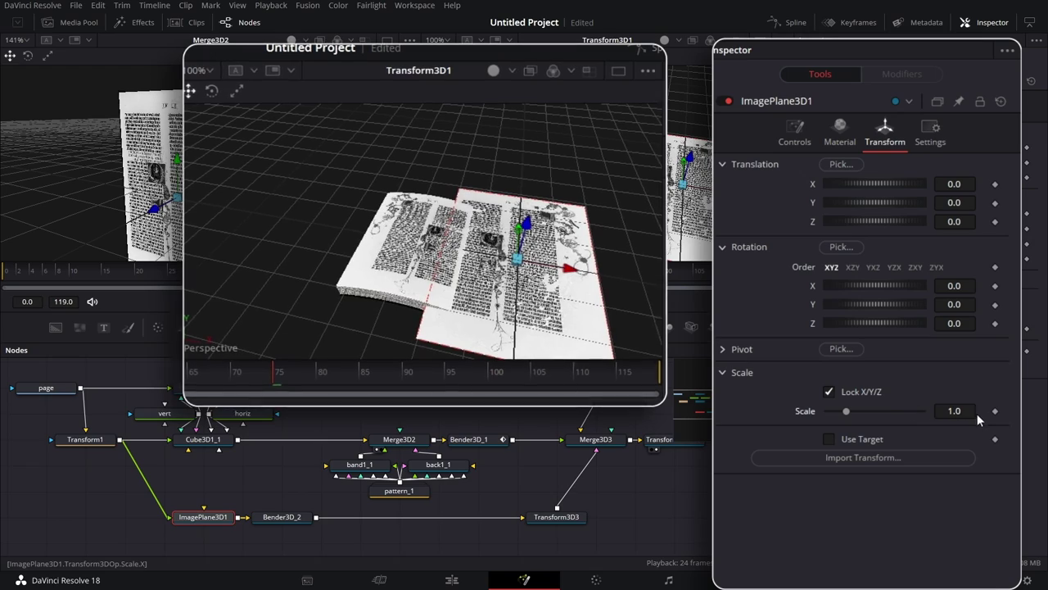
text(0.7)
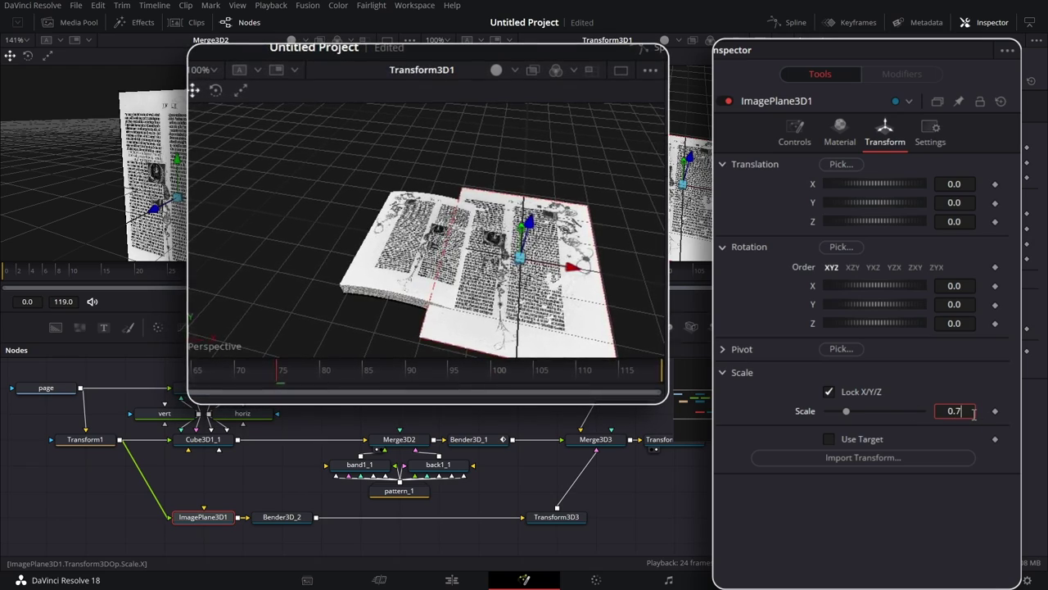
key(Return)
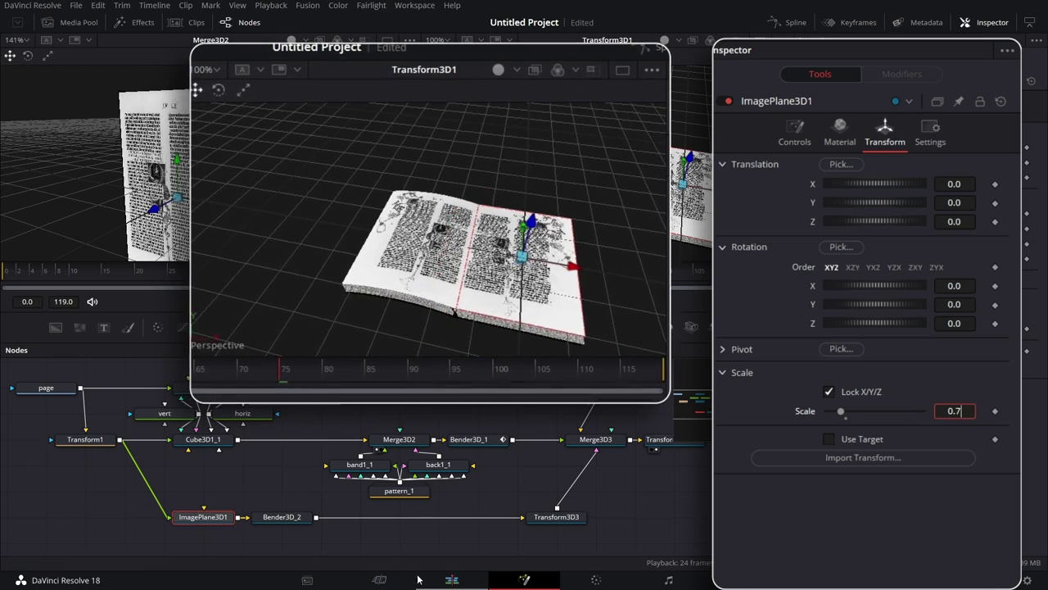
- Set the Z translation of ImagePlane3D1 to 0.002 so the page sits just above the page block
drag(438, 529, 440, 517)
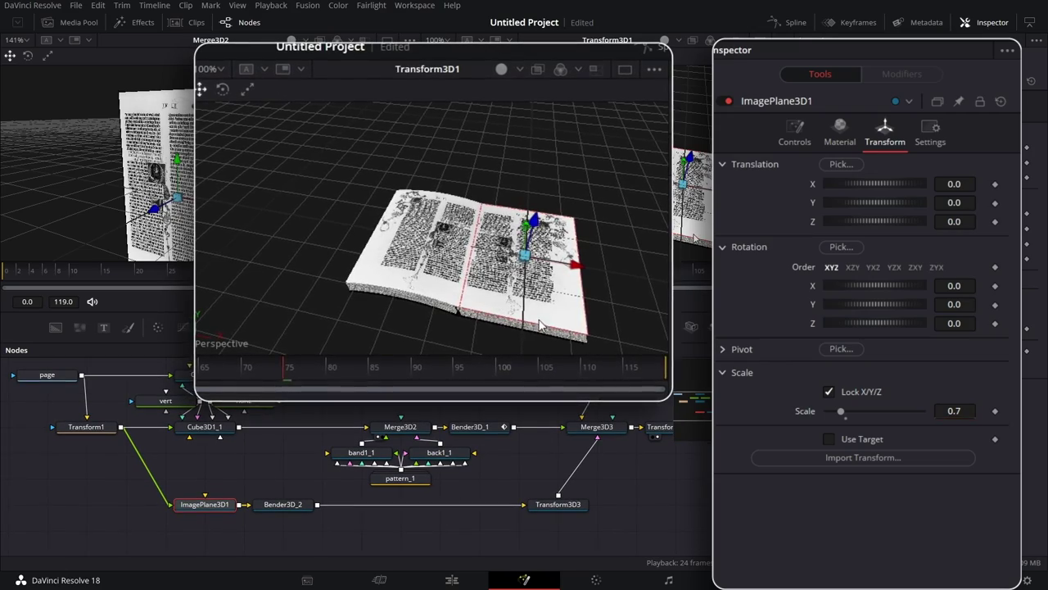
drag(534, 328, 533, 164)
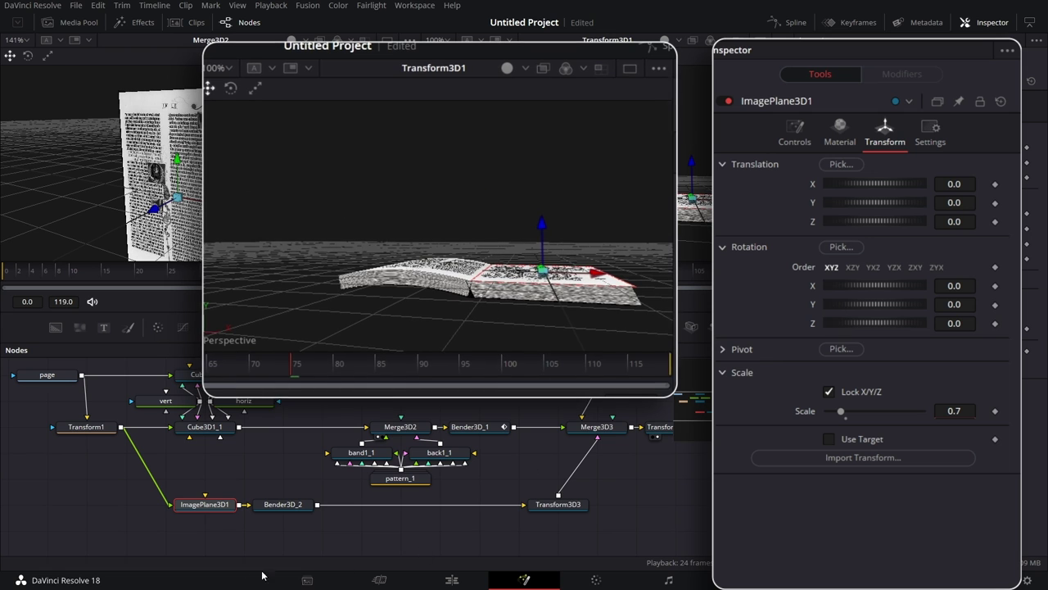
click(969, 221)
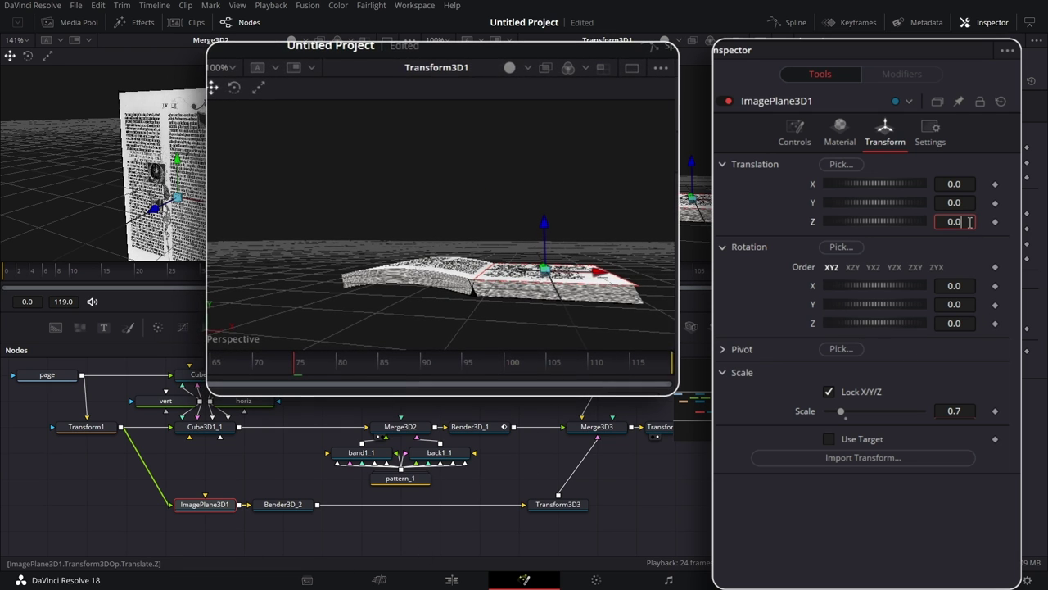
text(02)
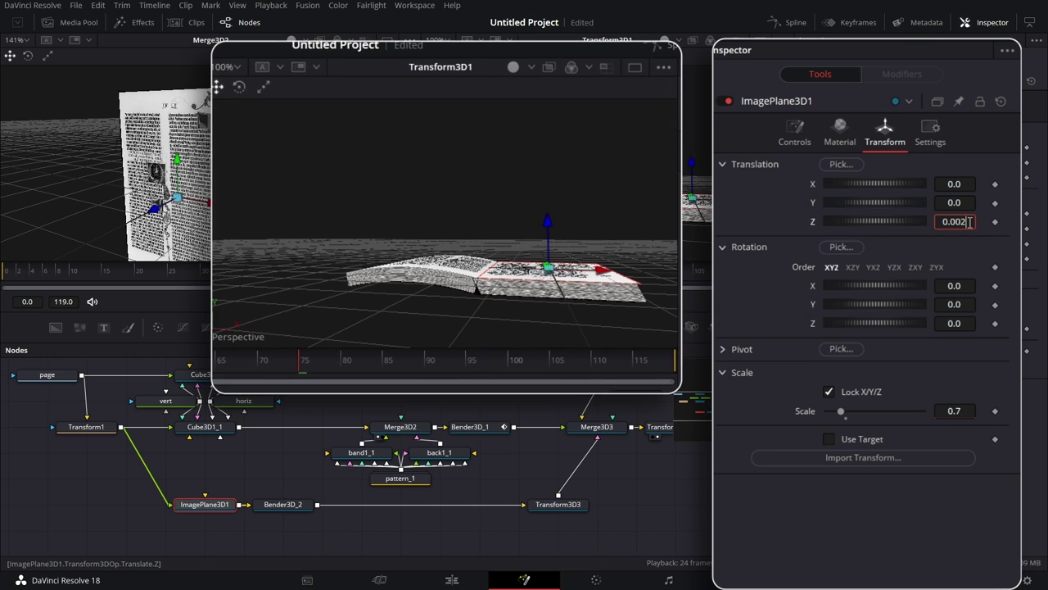
key(Tab)
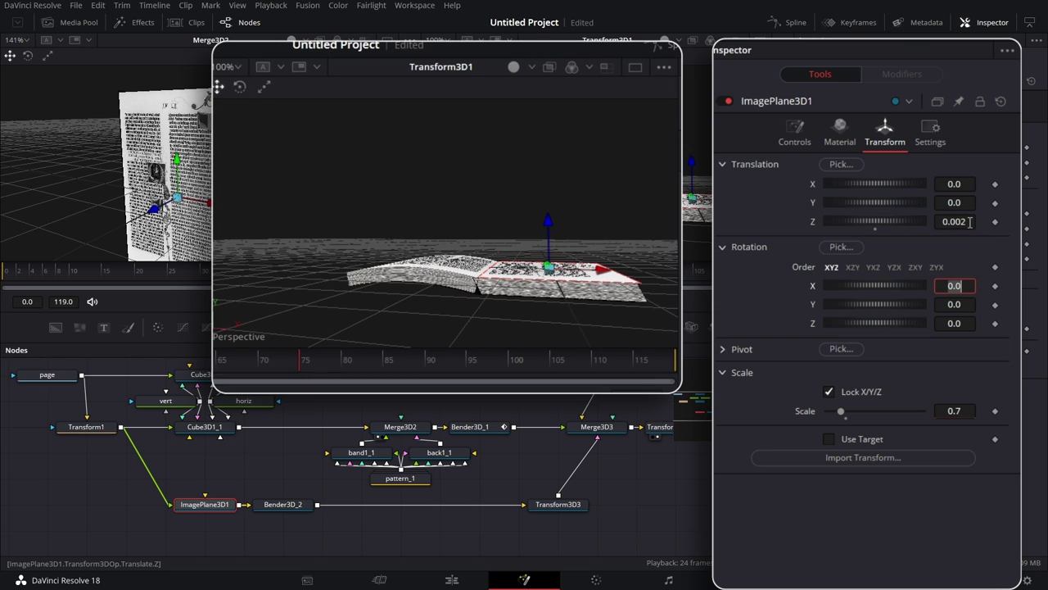
- Set the X translation of ImagePlane3D1 to -0.02 to line the page up with the book's spine
drag(639, 216, 500, 297)
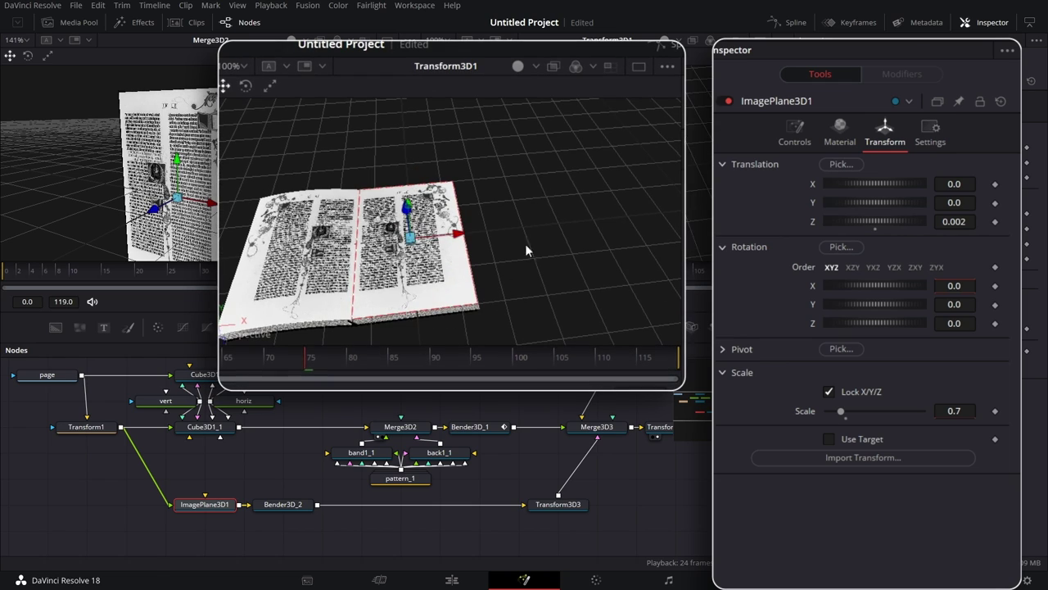
mouse_move(955, 187)
mouse_down()
mouse_move(989, 187)
mouse_move(939, 187)
mouse_up()
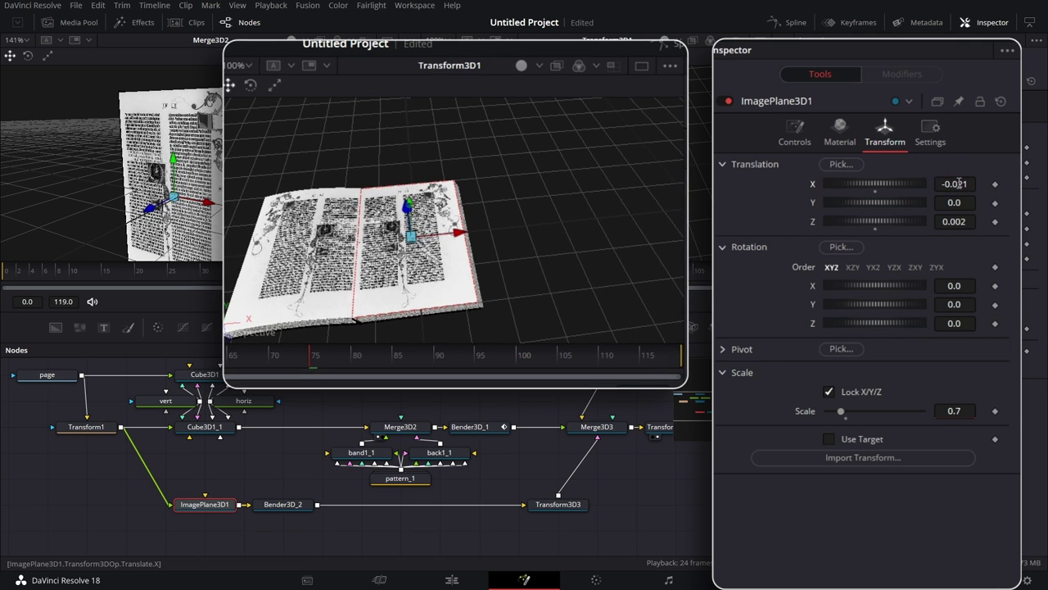
click(968, 184)
key(BackSpace)
key(Tab)
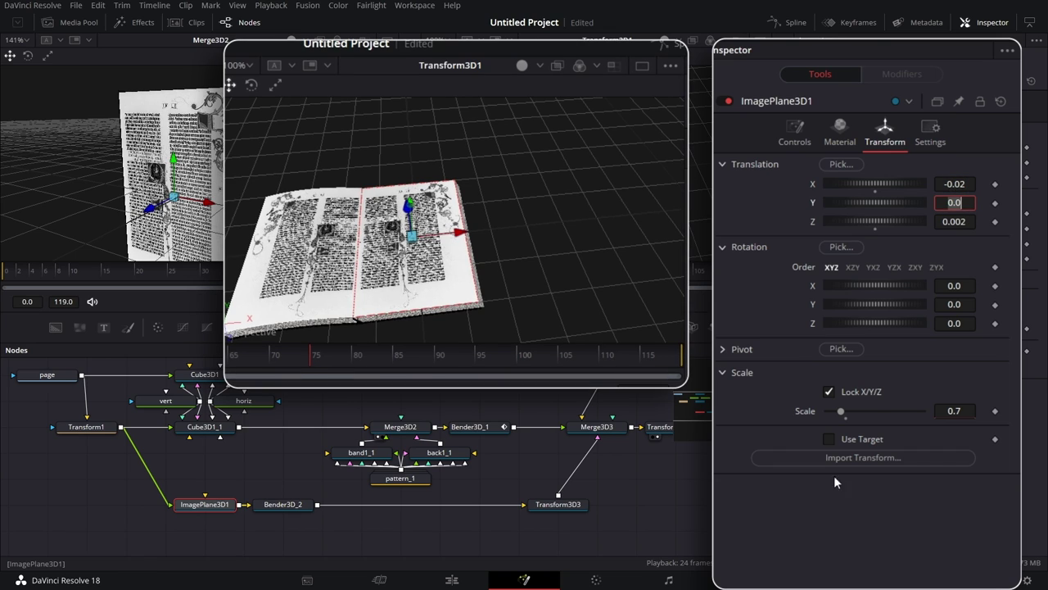
- At frame 30, set the bend axis of Bender3D_2 to X and its angle to 90
drag(570, 277, 598, 237)
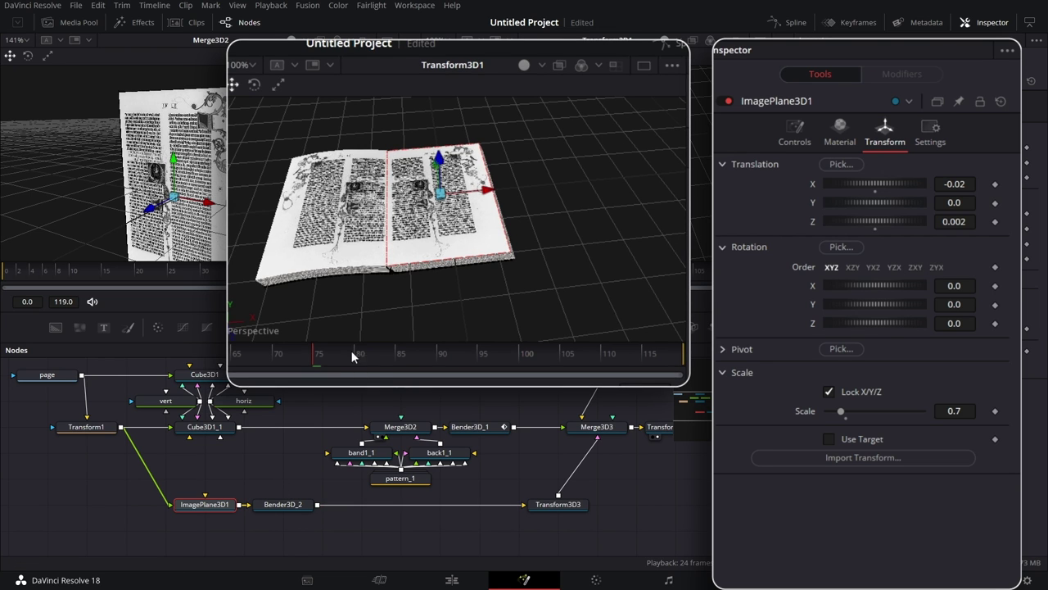
drag(436, 245, 425, 93)
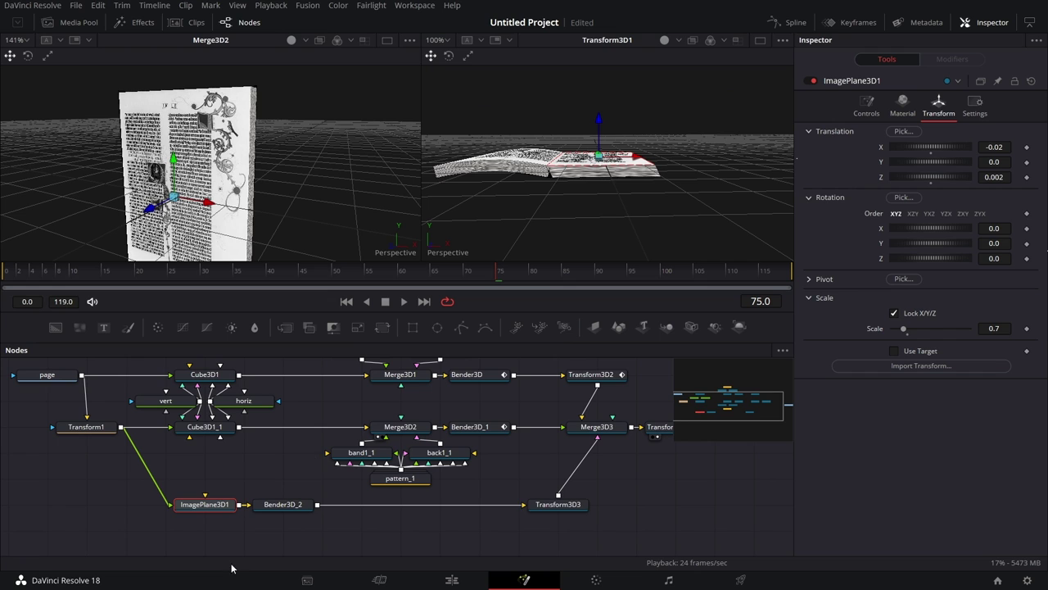
click(280, 506)
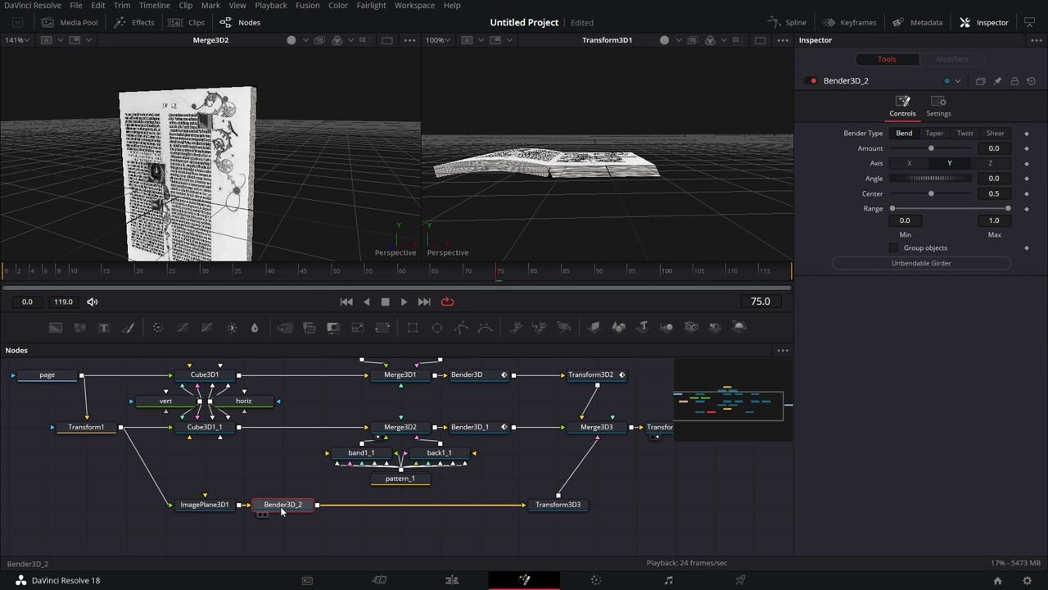
drag(335, 276, 200, 276)
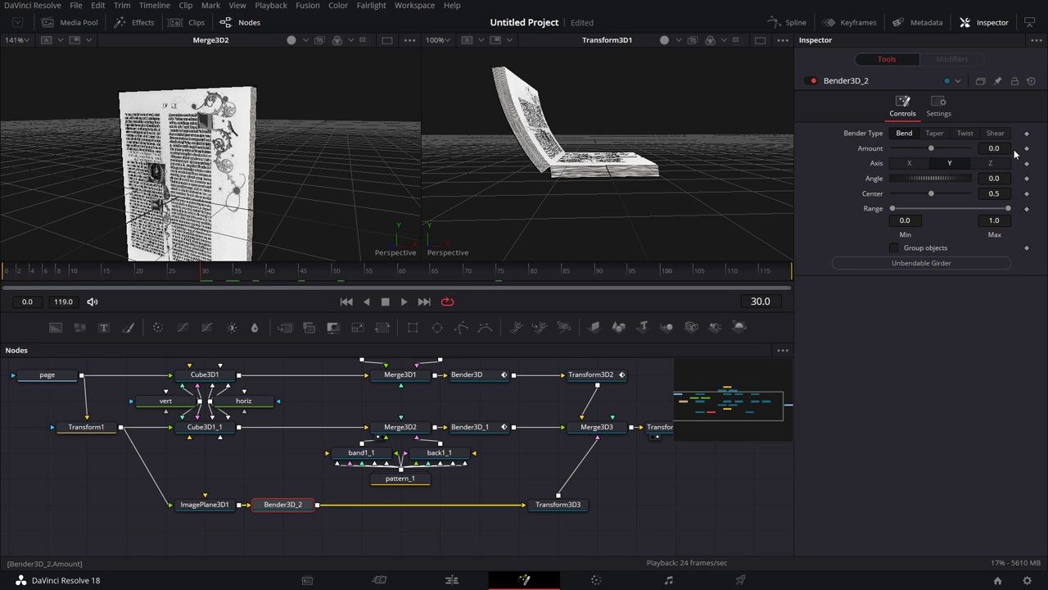
click(915, 163)
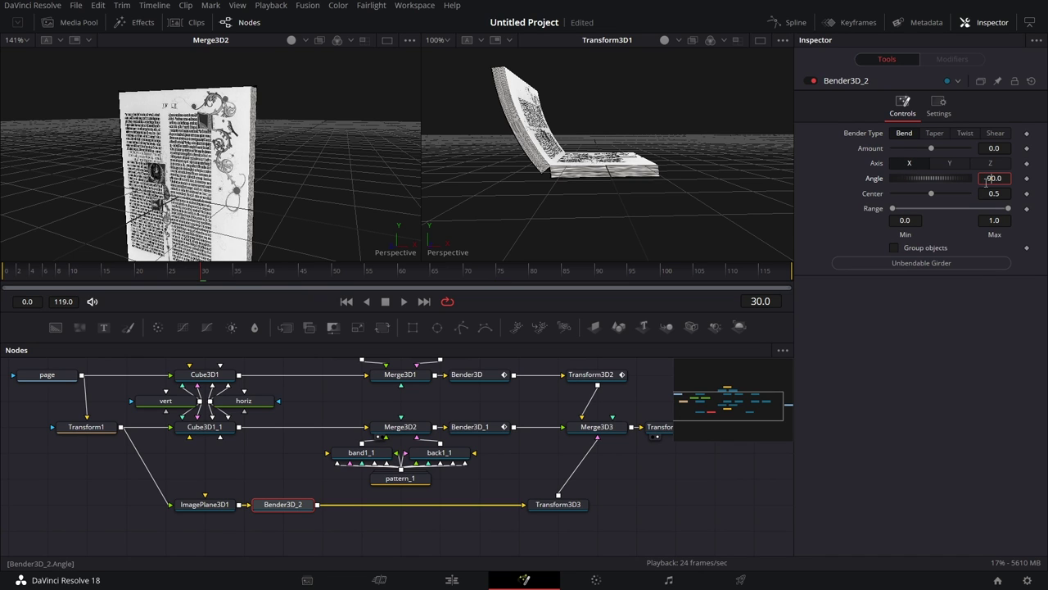
key(Return)
- Set the bend amount of Bender3D_2 to -0.09 and its center to 0.0
drag(930, 151, 924, 149)
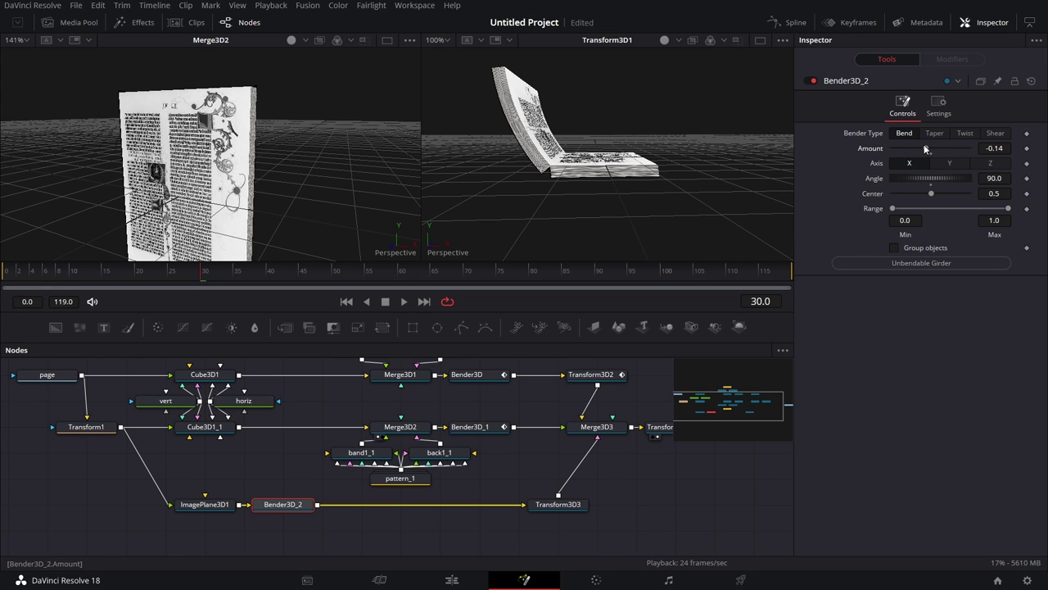
click(1008, 148)
text(-0.09)
key(BackSpace)
key(Tab)
drag(932, 196, 883, 197)
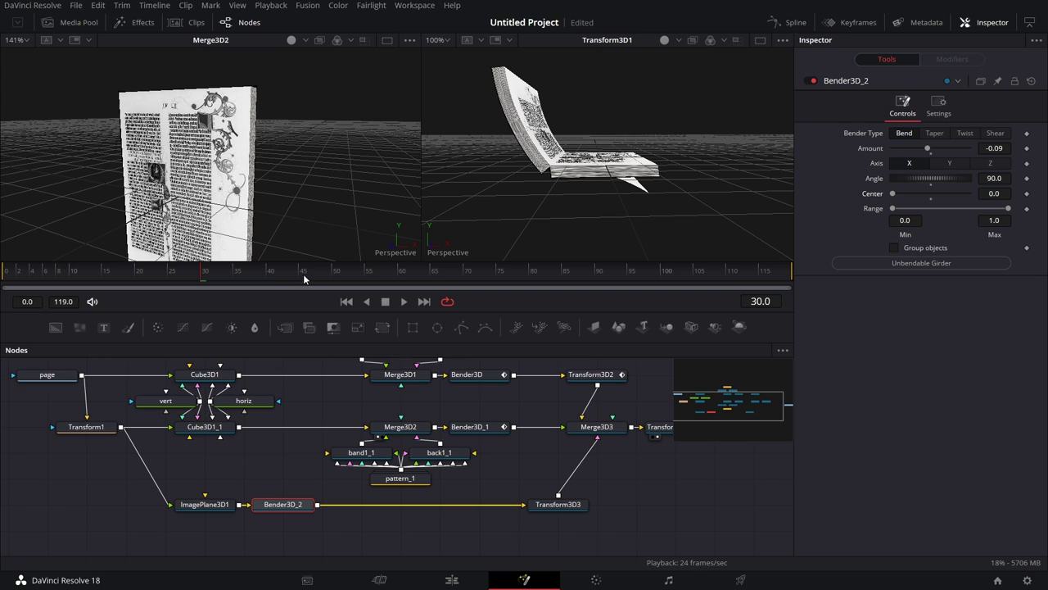
- Keyframe the amount of Bender3D_2 at frame 40, and set it to 0 at frame 20
click(269, 272)
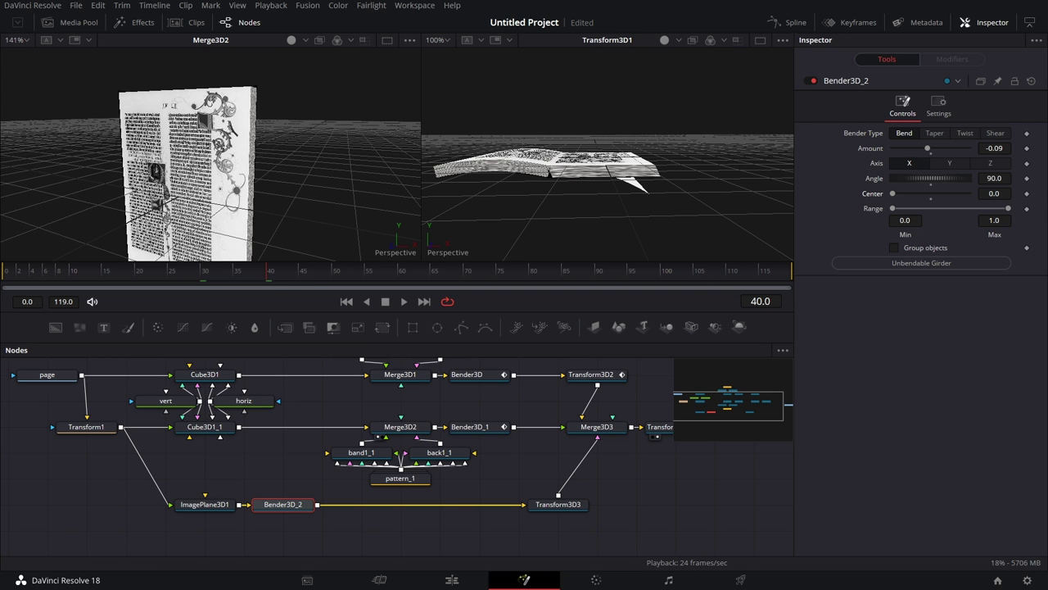
click(1027, 148)
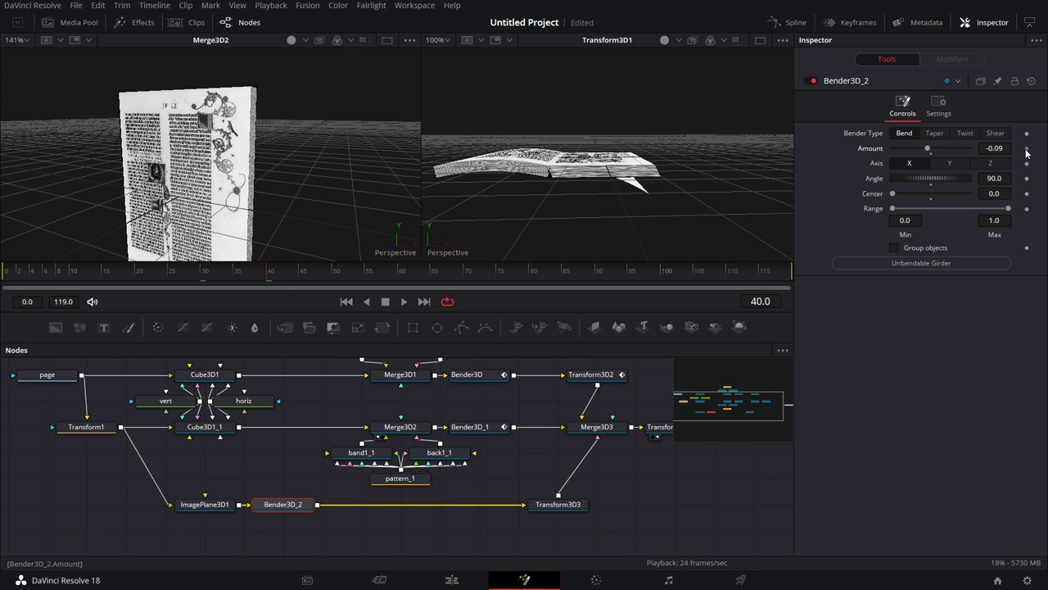
click(137, 277)
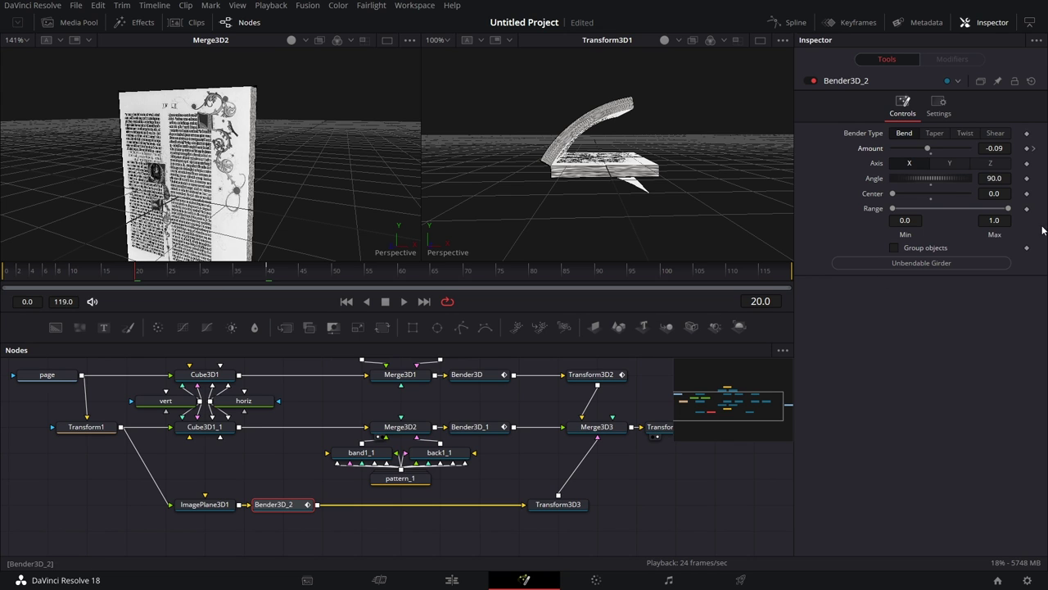
click(1009, 148)
text(0)
key(Tab)
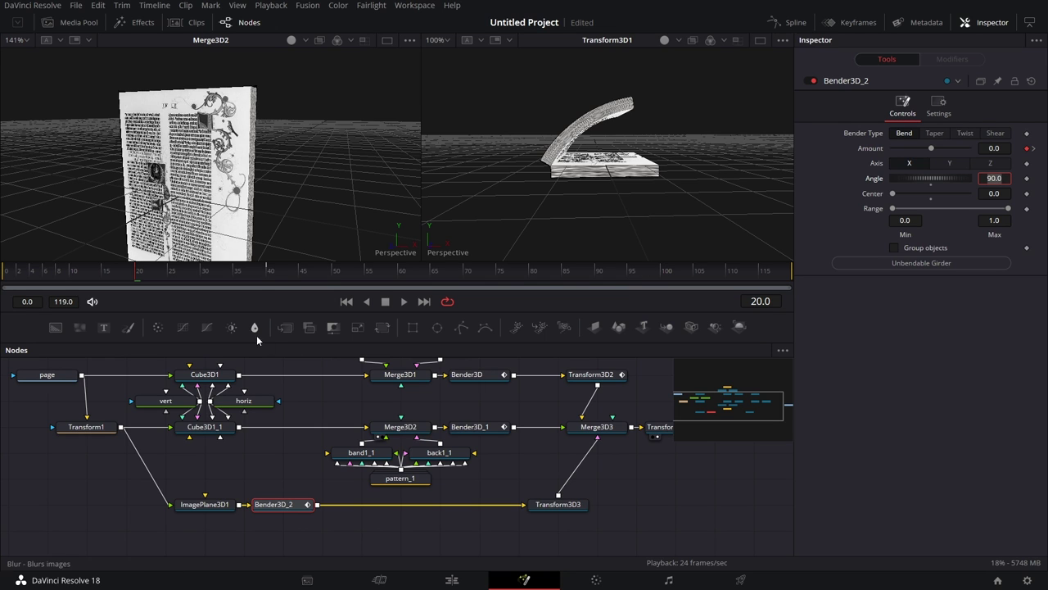
- Return to frame 40 and show the settings of Transform3D3
click(266, 274)
click(558, 504)
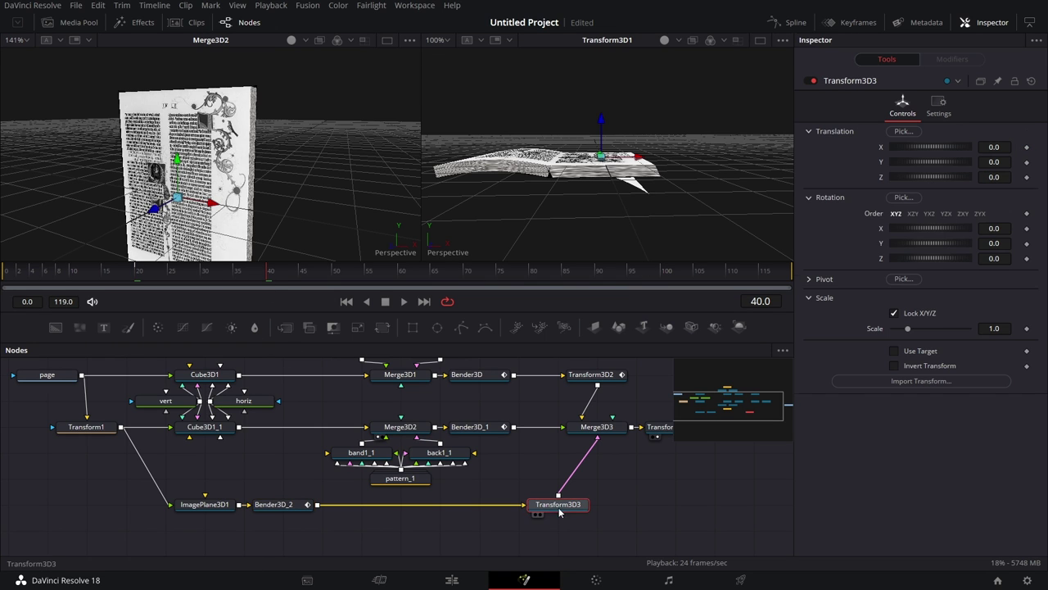
drag(950, 243, 950, 243)
scroll(951, 243, up, 3)
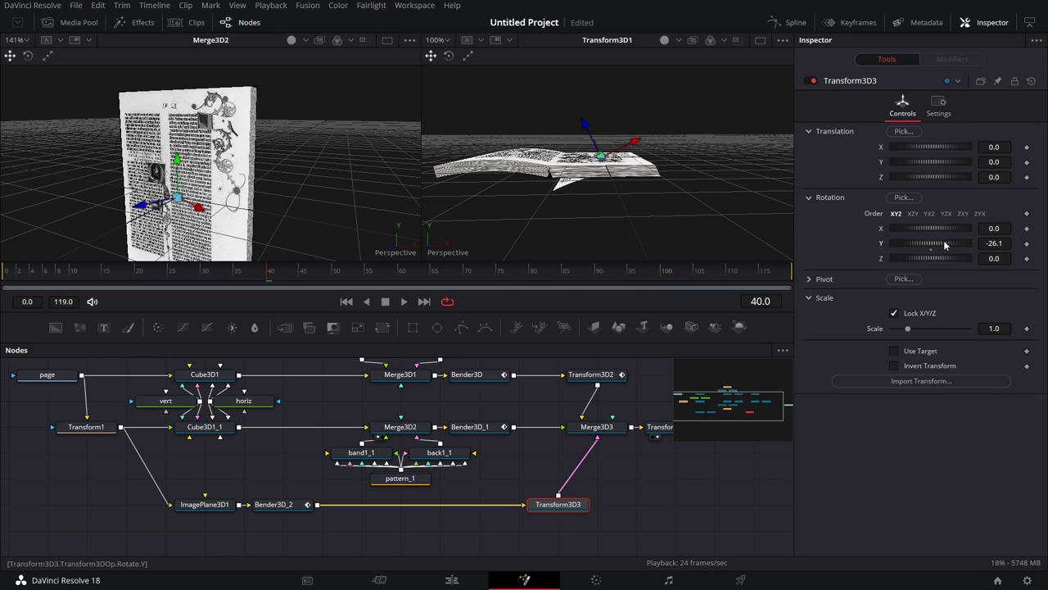
double_click(882, 244)
- Set the X pivot of Transform3D3 to -0.35 so the page turns around the spine
click(808, 280)
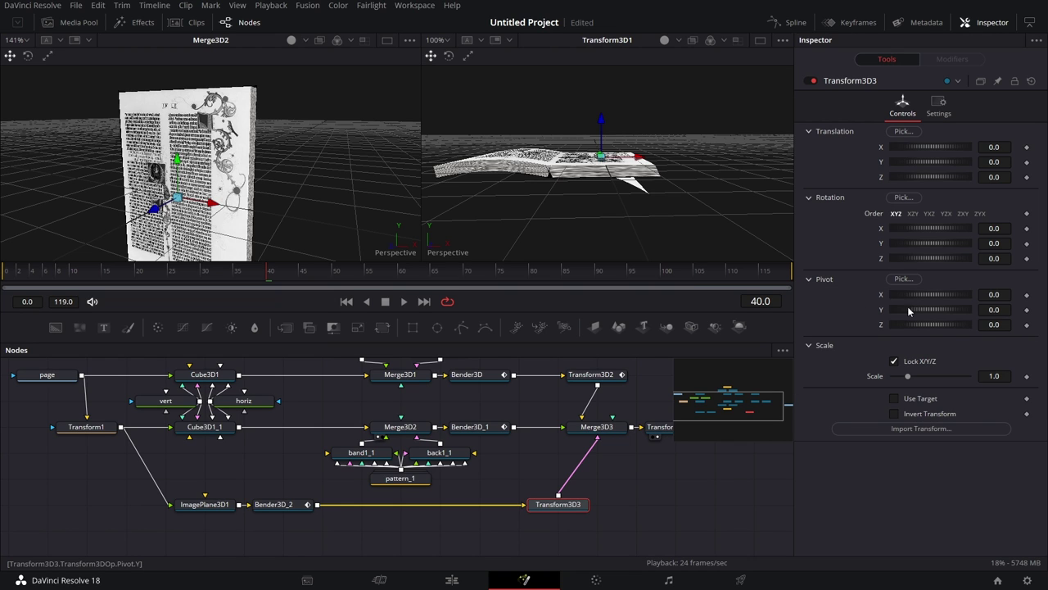
click(997, 294)
key(Tab)
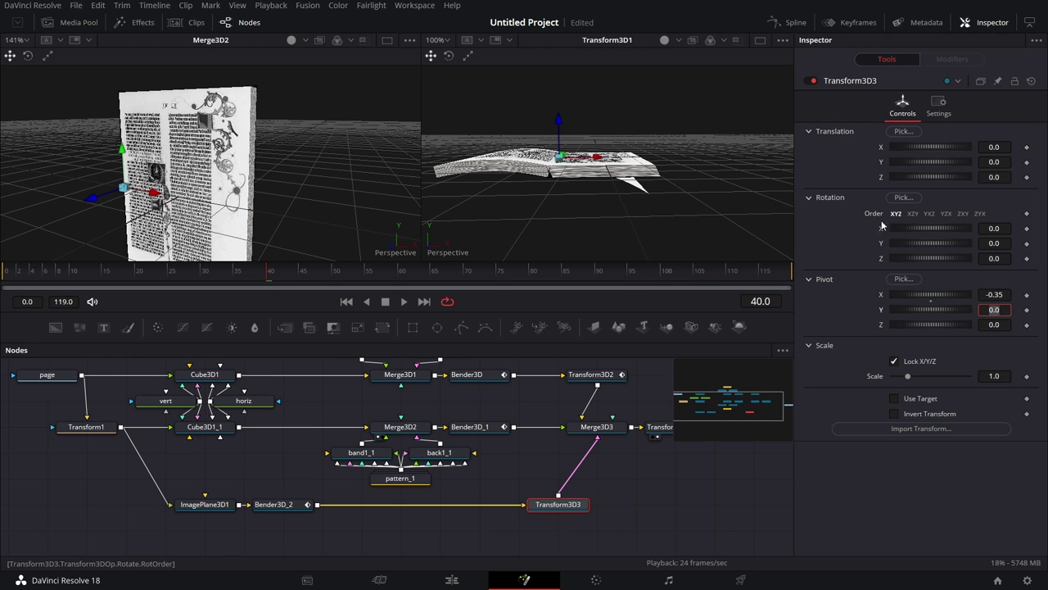
- Set the Y rotation of Transform3D3 to -17.75 and keyframe it at frame 40
drag(940, 248, 935, 242)
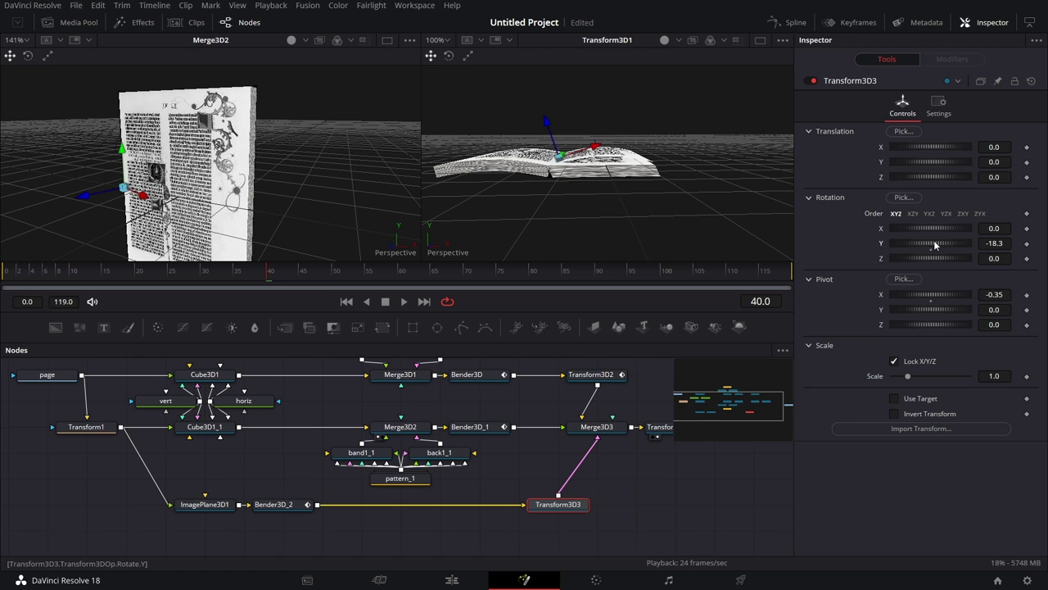
drag(997, 244, 1022, 244)
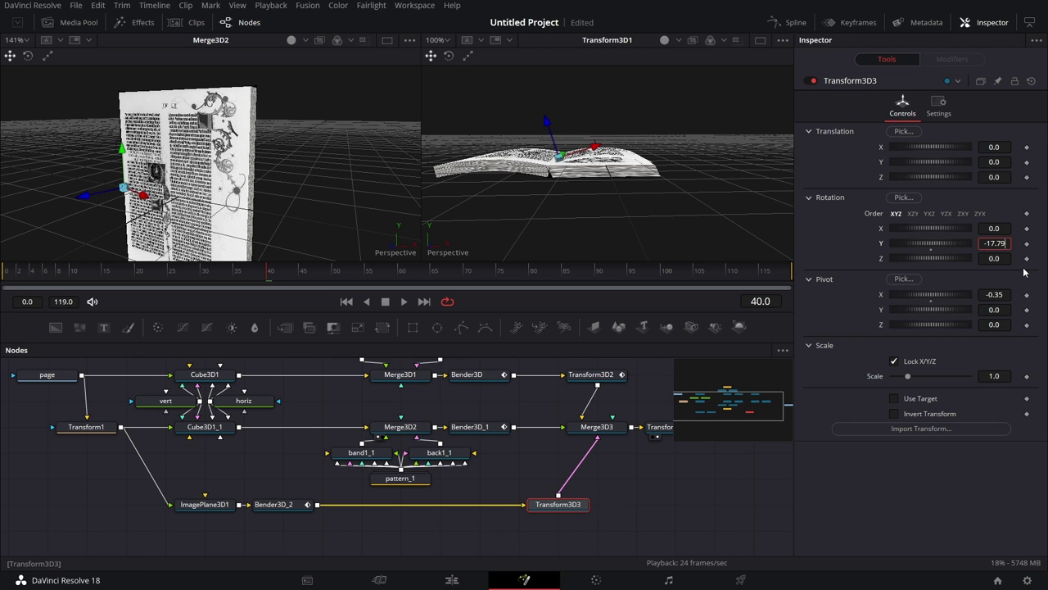
key(Tab)
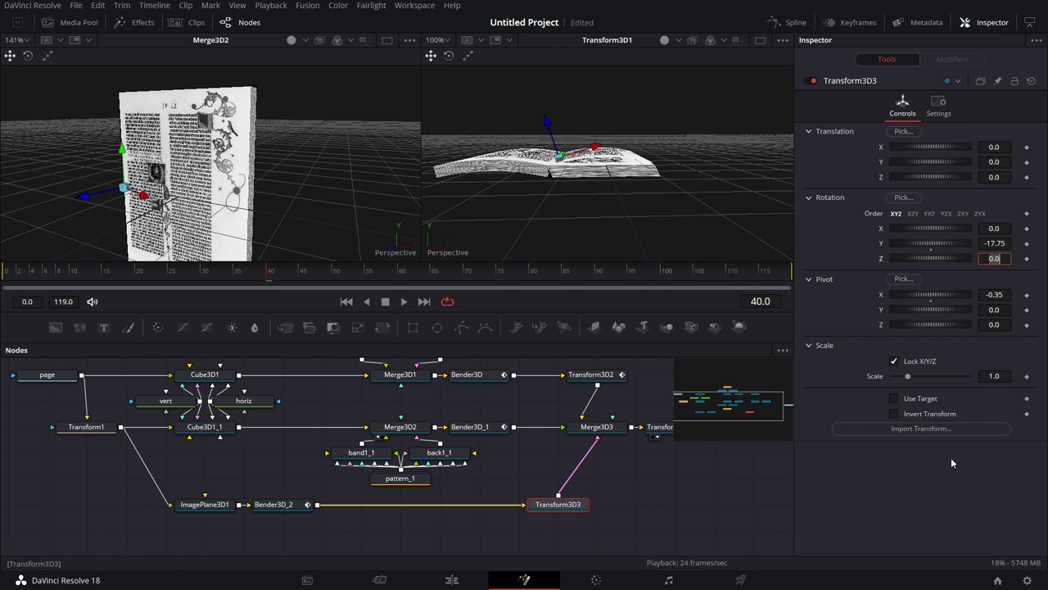
click(1027, 244)
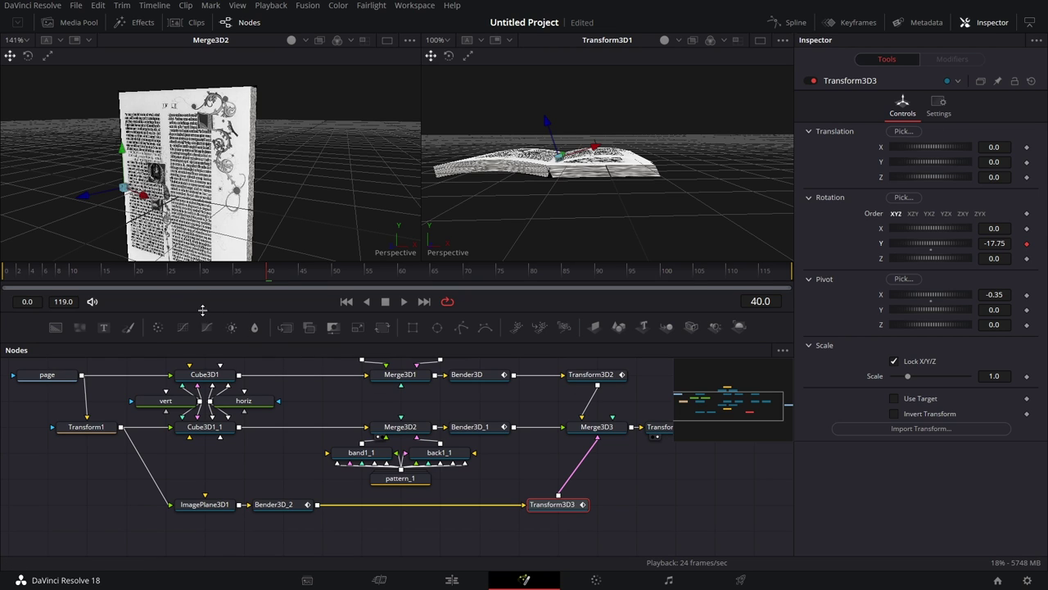
- At frame 25, set the Y rotation of Transform3D3 to 0
click(168, 277)
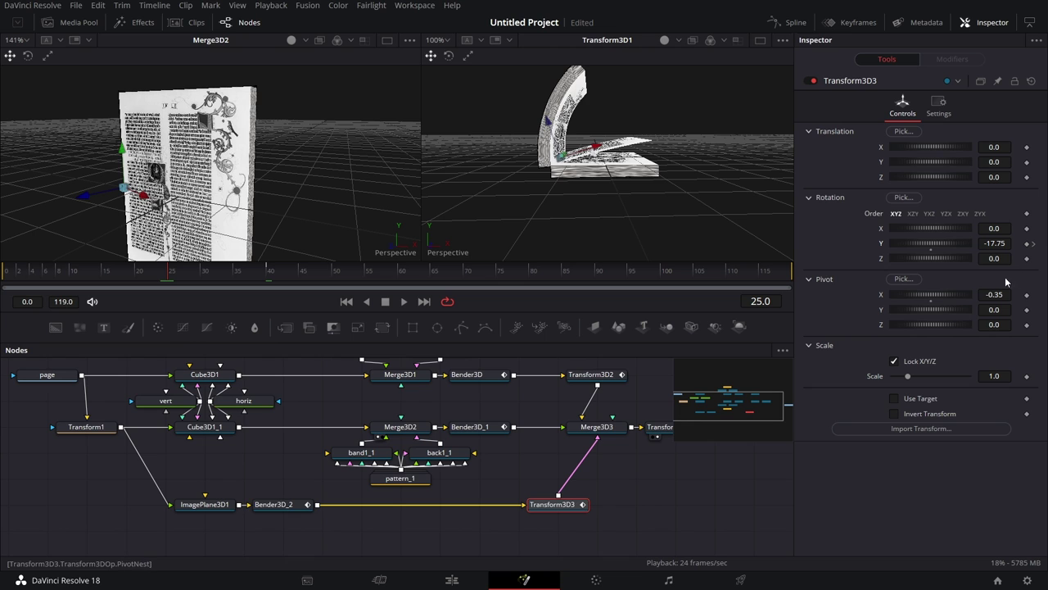
click(1007, 243)
text(0)
key(Tab)
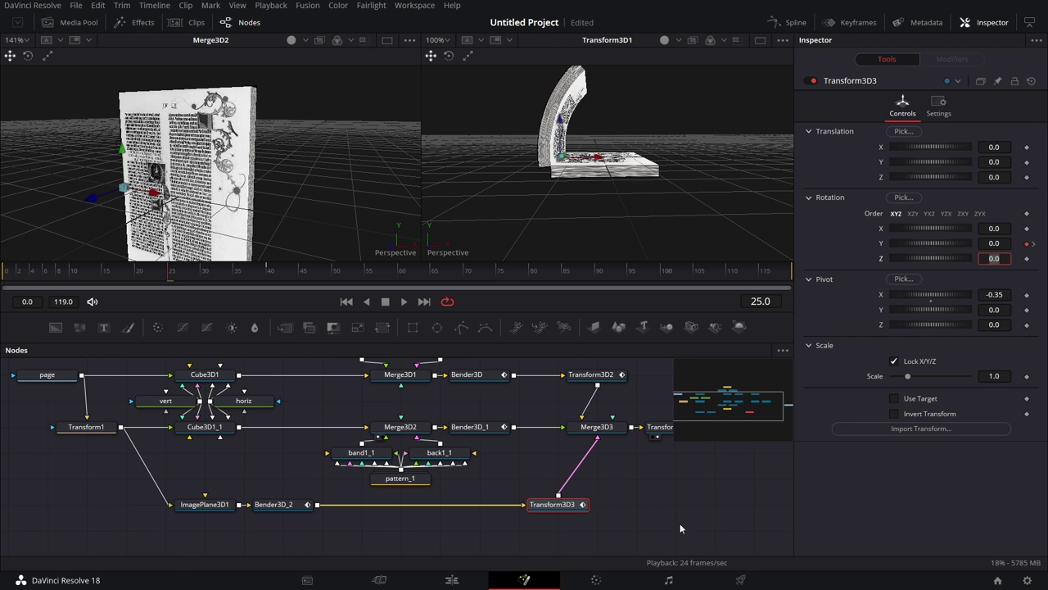
- Play the book-opening animation repeatedly from the early frames and examine the page's movement from other viewing angles
drag(654, 534, 638, 523)
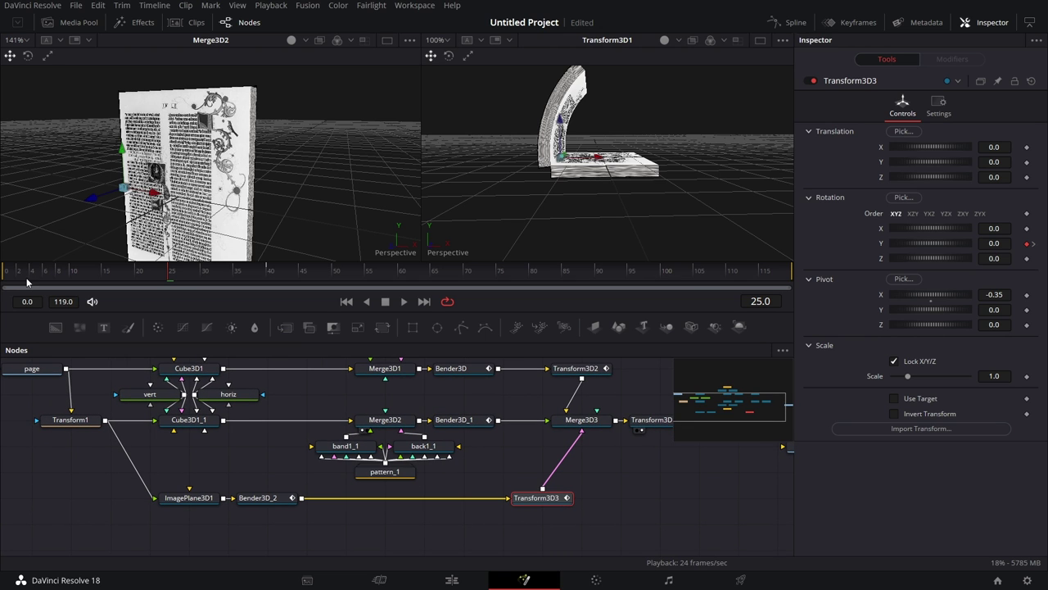
click(9, 275)
click(405, 302)
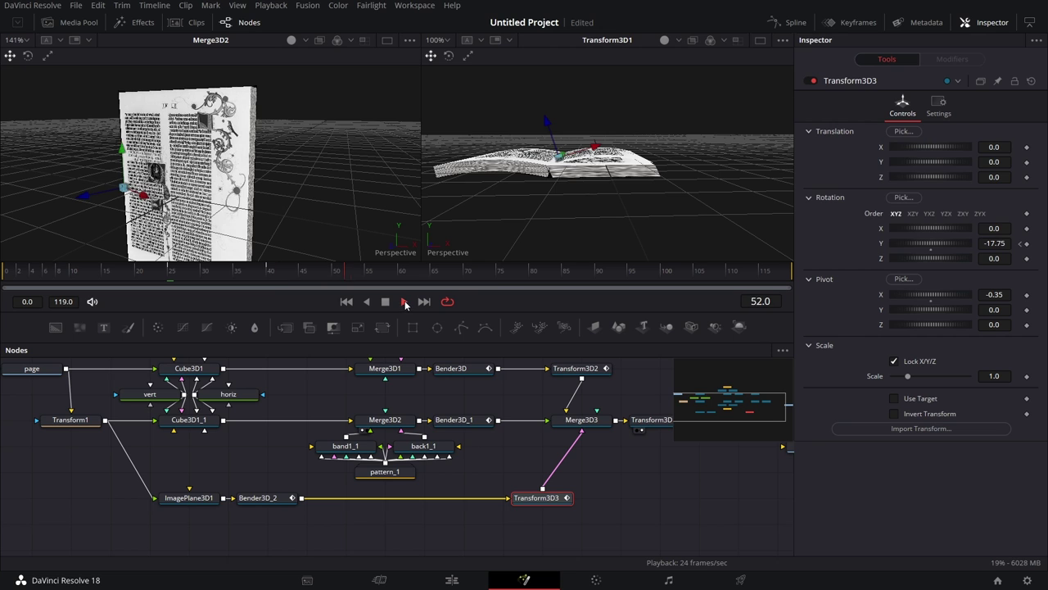
click(105, 283)
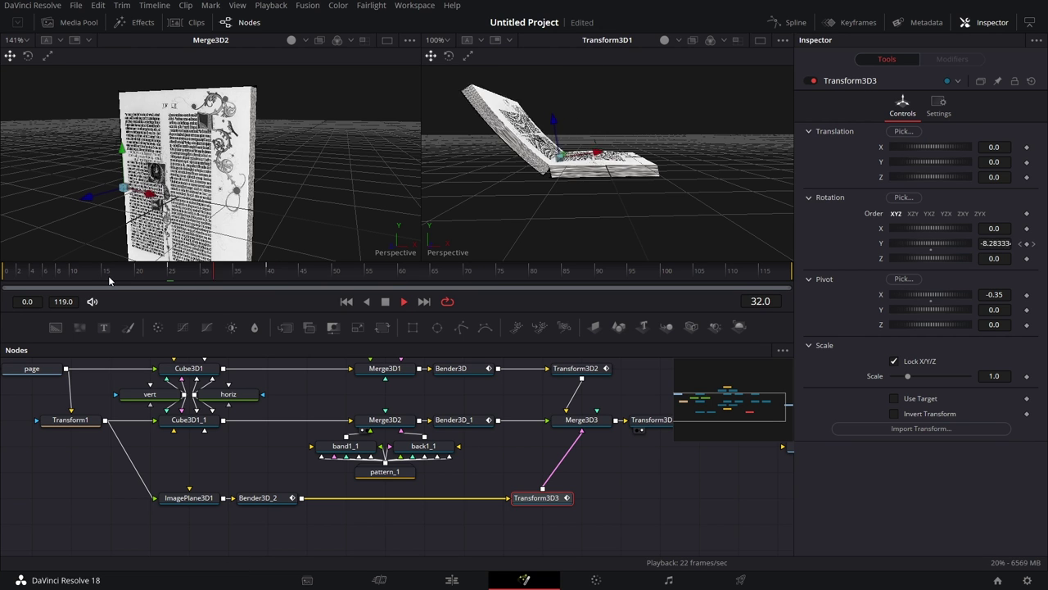
click(82, 282)
click(77, 283)
key(space)
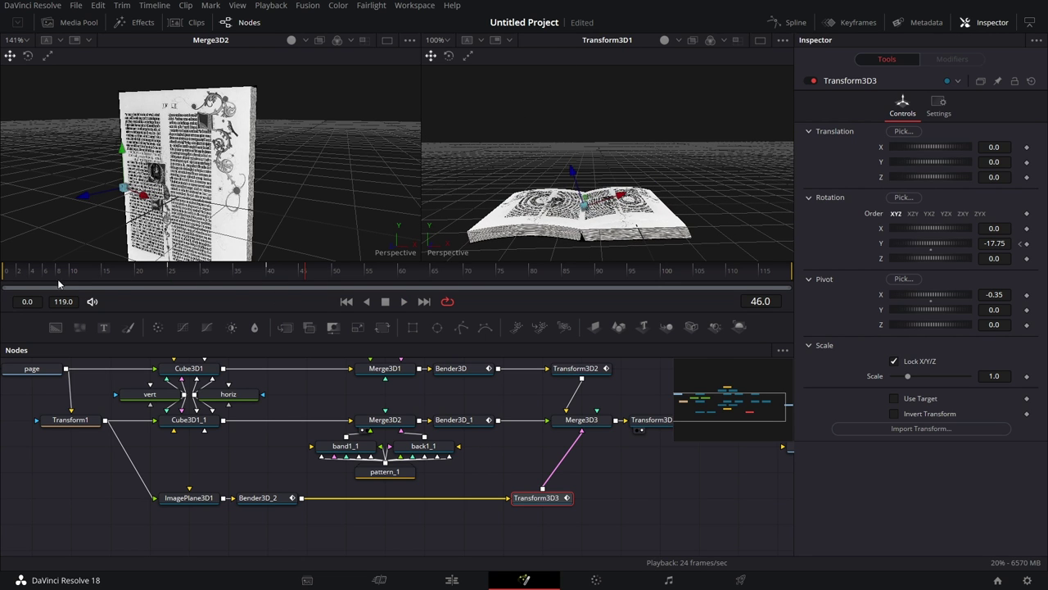
click(58, 283)
key(space)
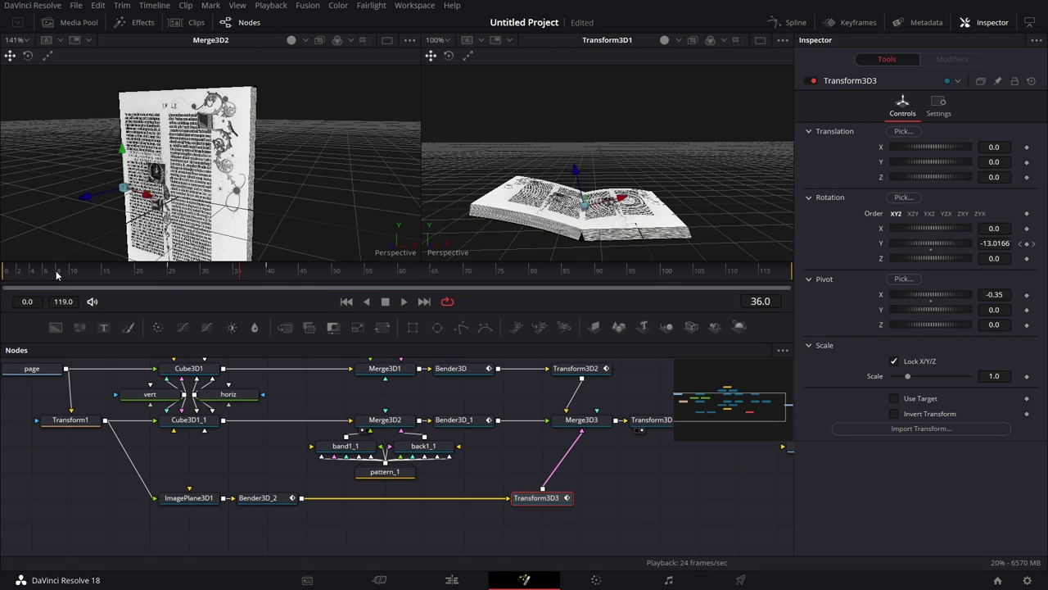
click(57, 276)
drag(668, 211, 719, 208)
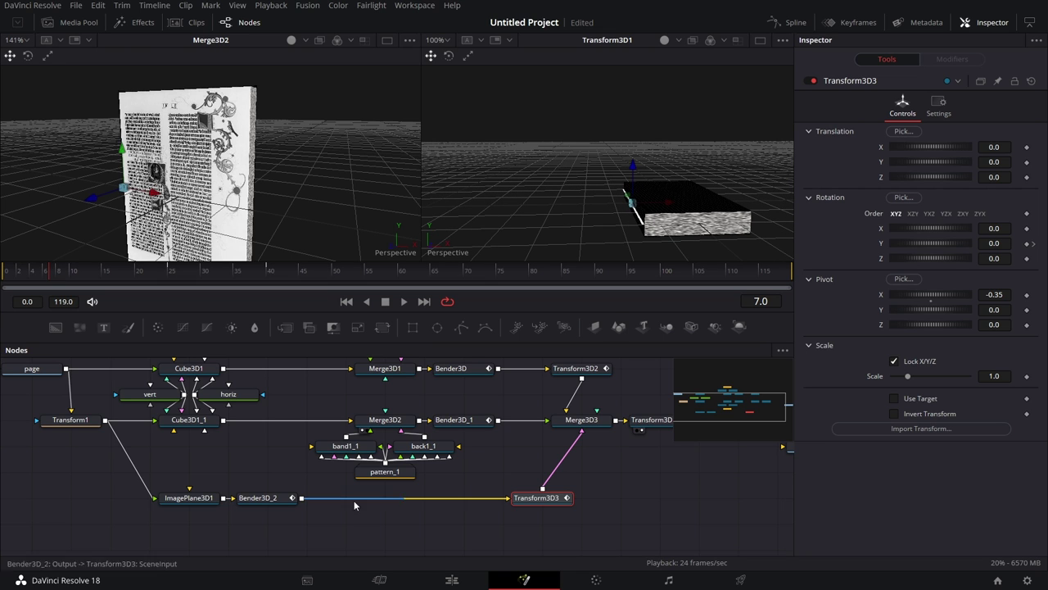
- Set the translation of ImagePlane3D1 to -0.004 in X and 0.004 in Z
click(202, 500)
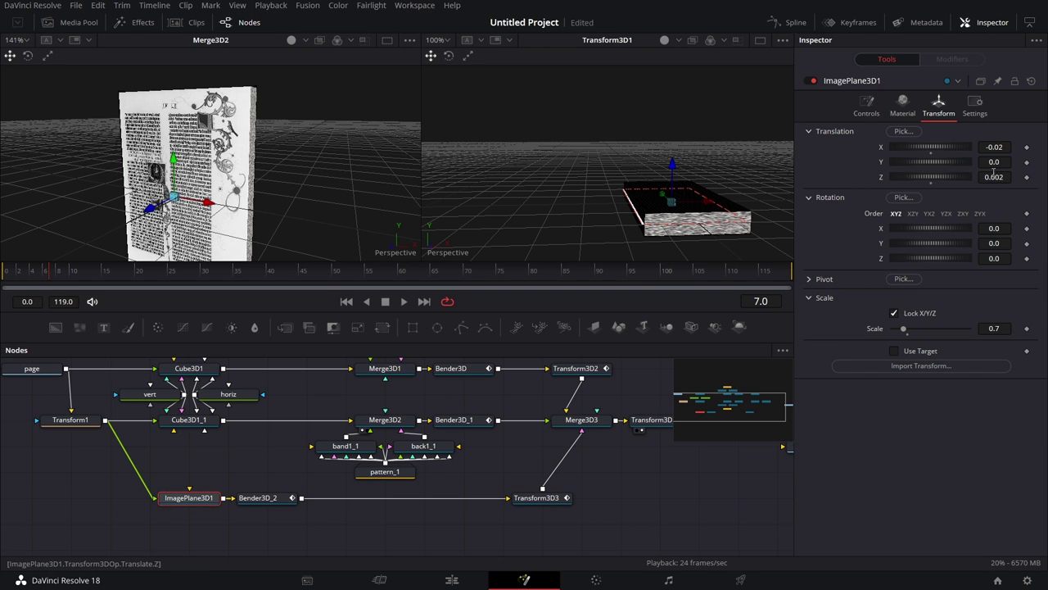
drag(995, 149, 1009, 149)
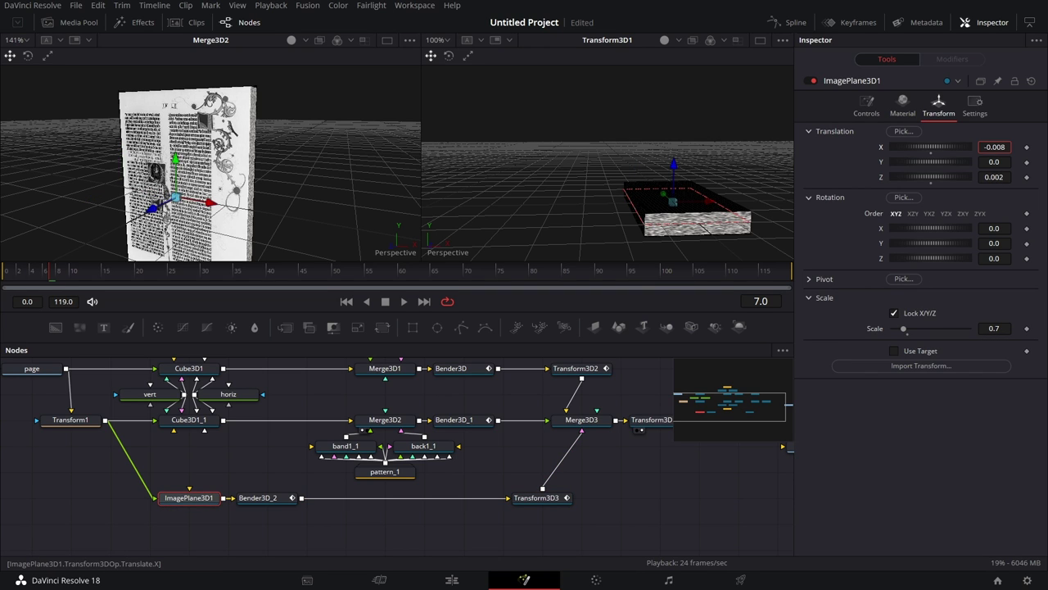
drag(634, 254, 675, 204)
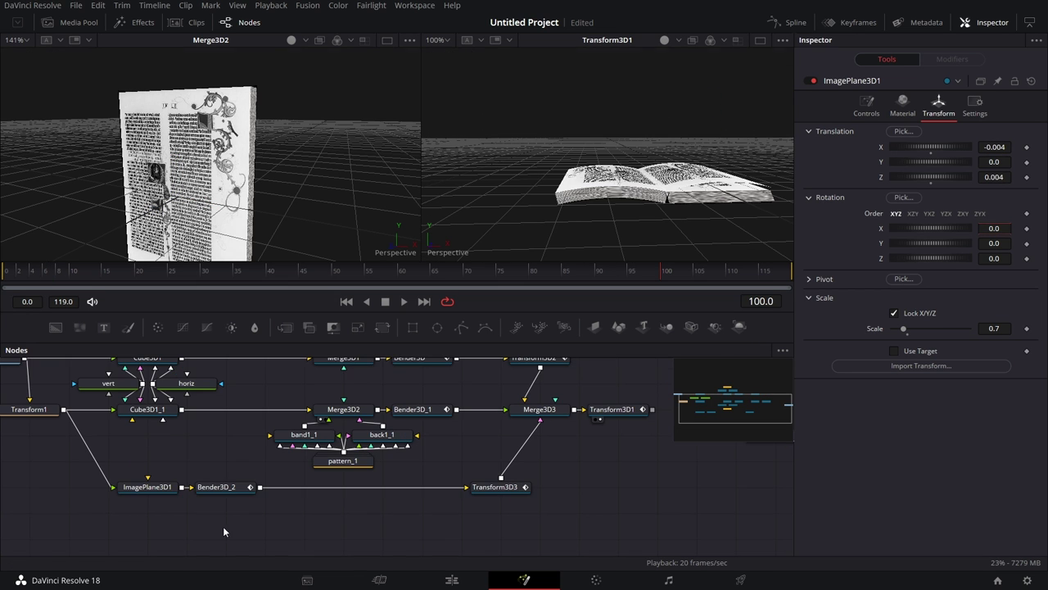
- Enable the Two Sided option in the material of ImagePlane3D1
drag(357, 521, 371, 508)
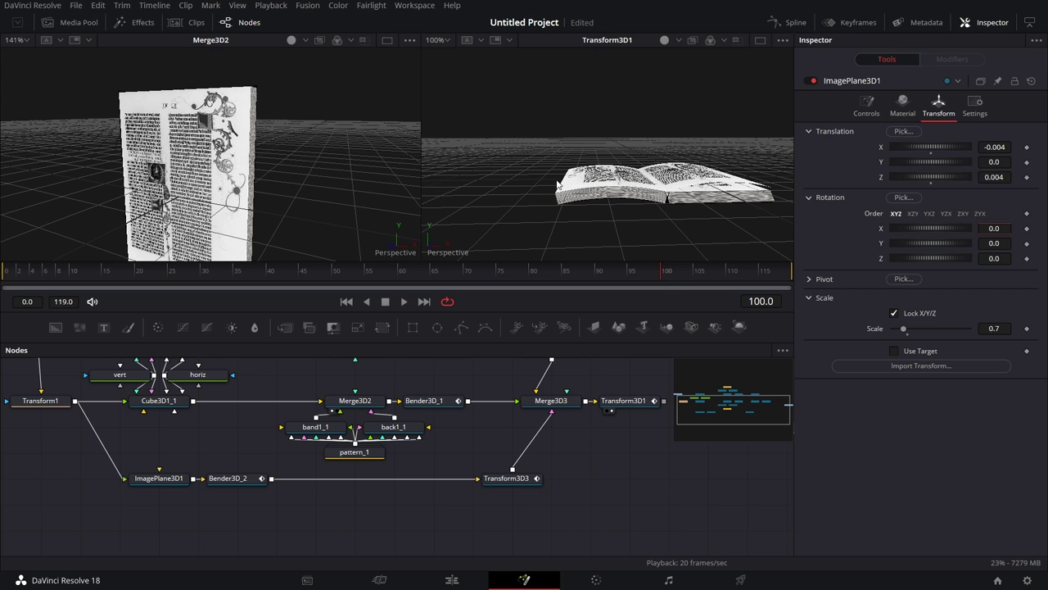
drag(564, 500, 576, 493)
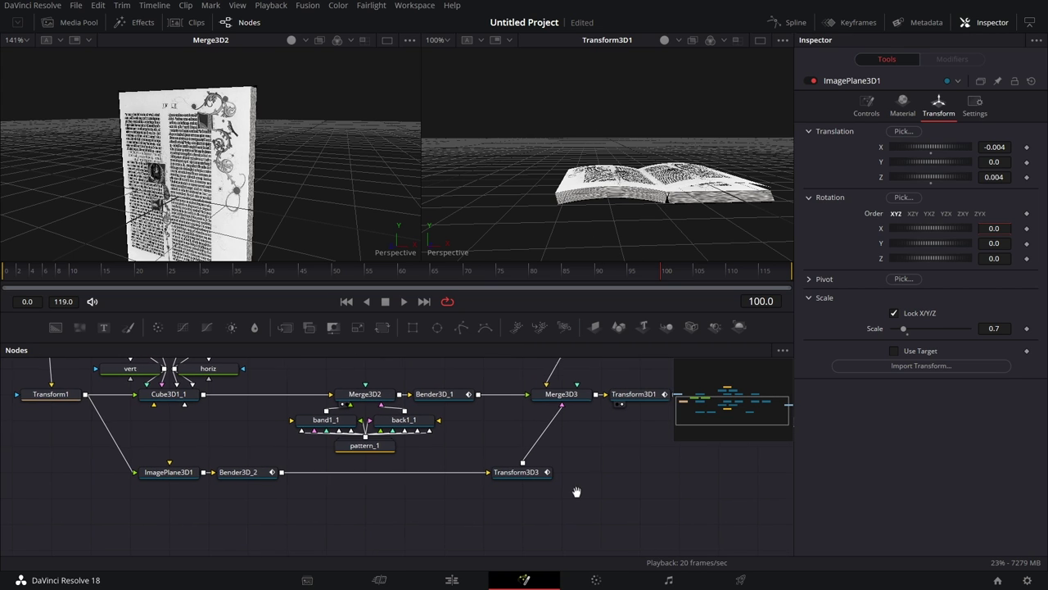
click(178, 478)
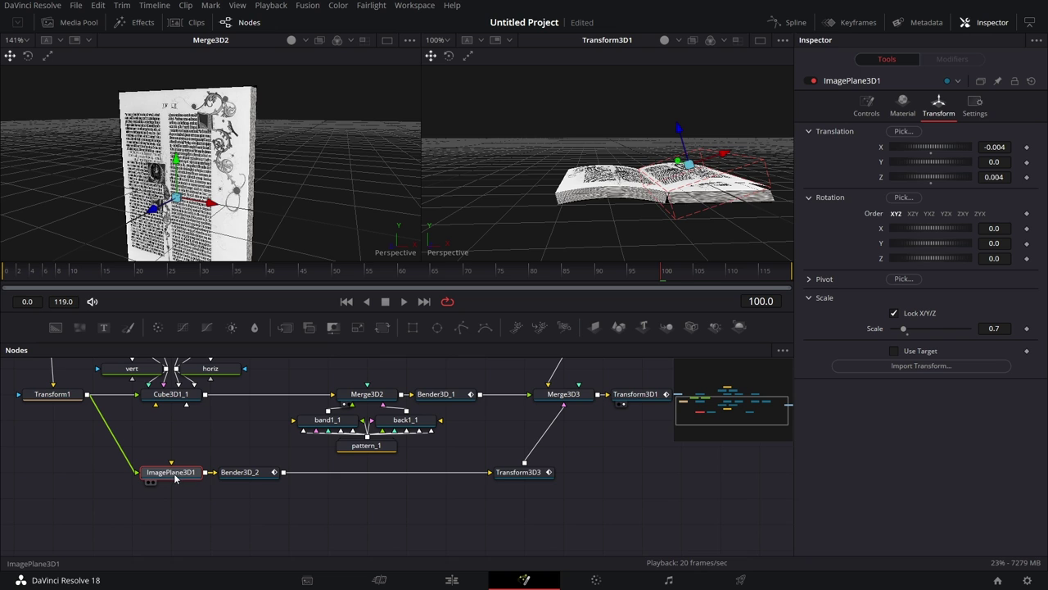
click(902, 105)
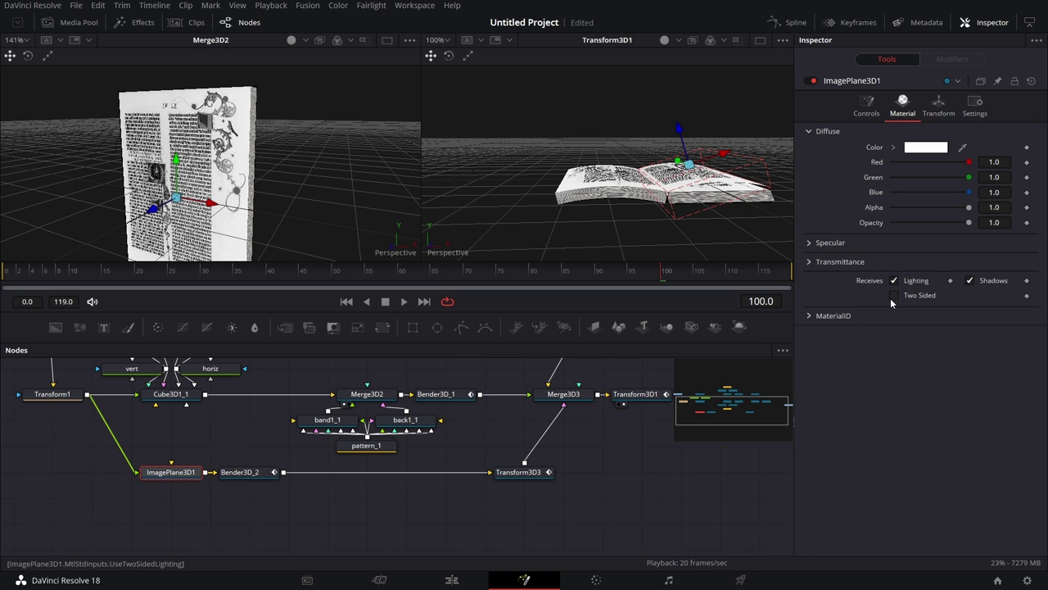
- Duplicate ImagePlane3D1, feed the copy from the page node and show it in the first viewer
right_click(179, 474)
click(235, 158)
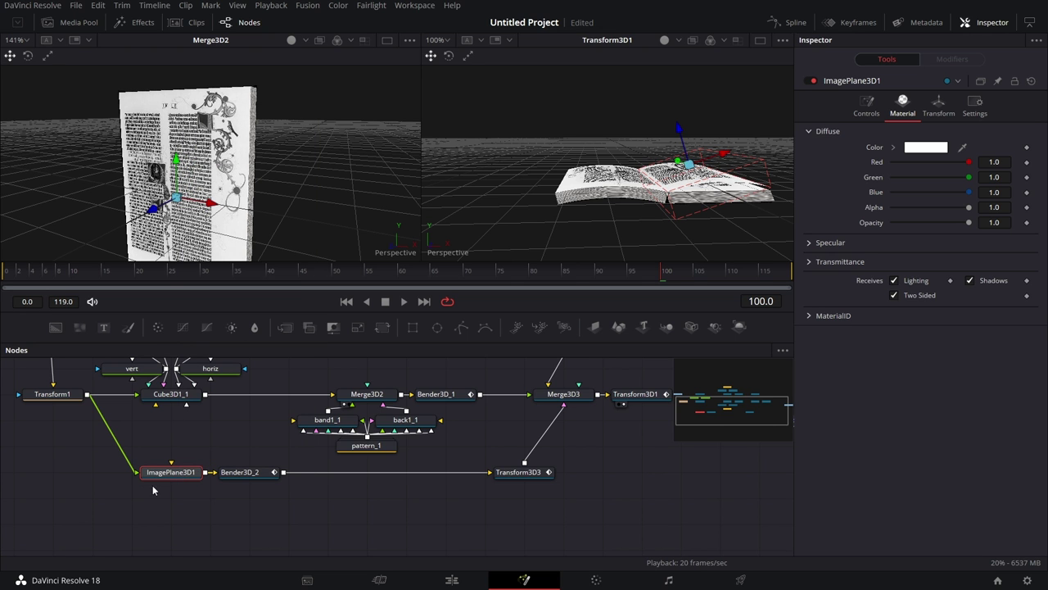
key(ctrl+v)
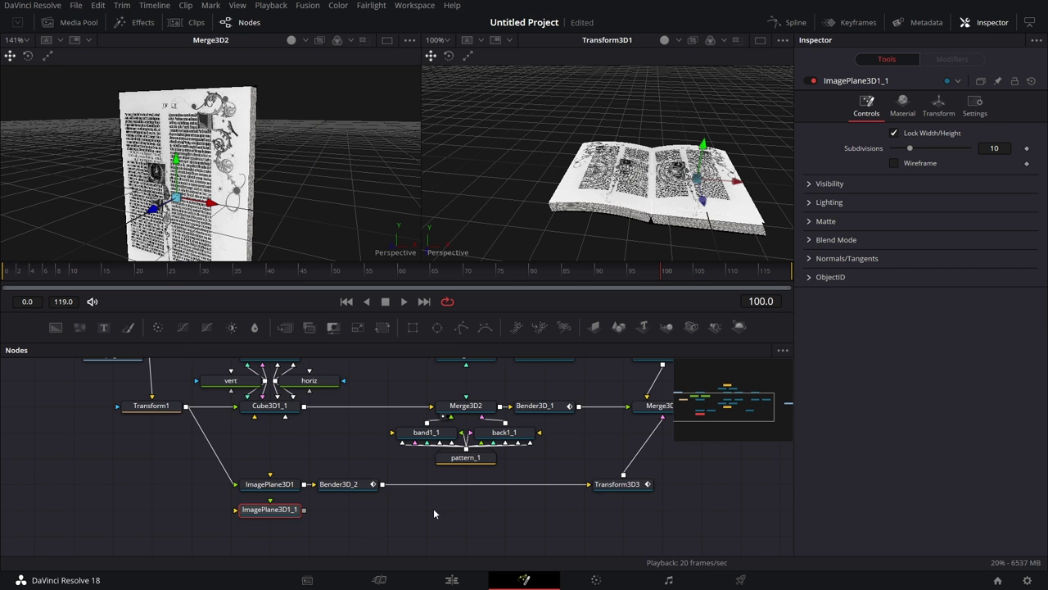
drag(433, 508, 516, 522)
drag(228, 372, 355, 529)
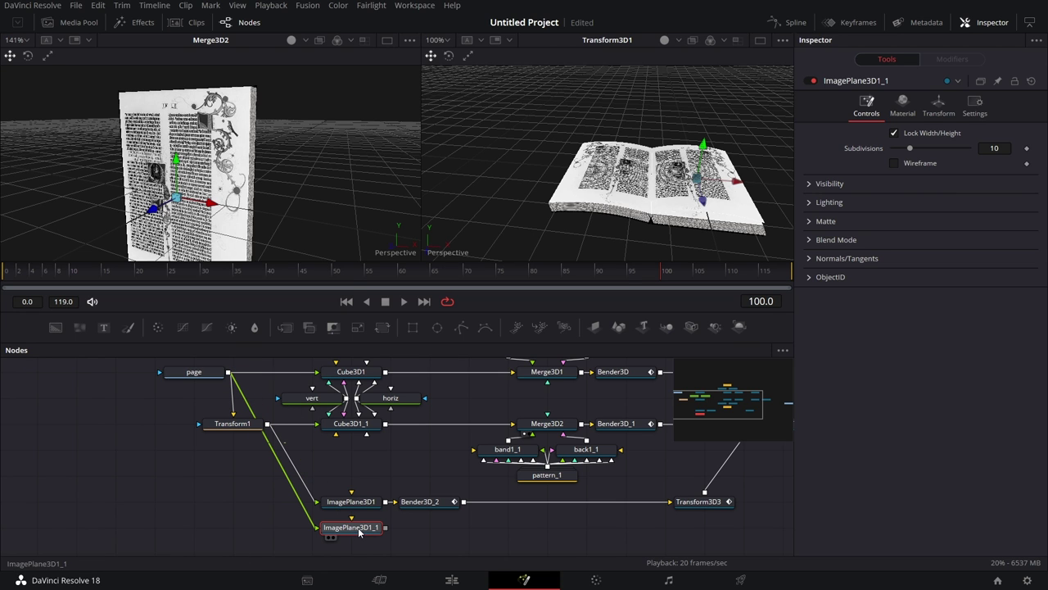
key(1)
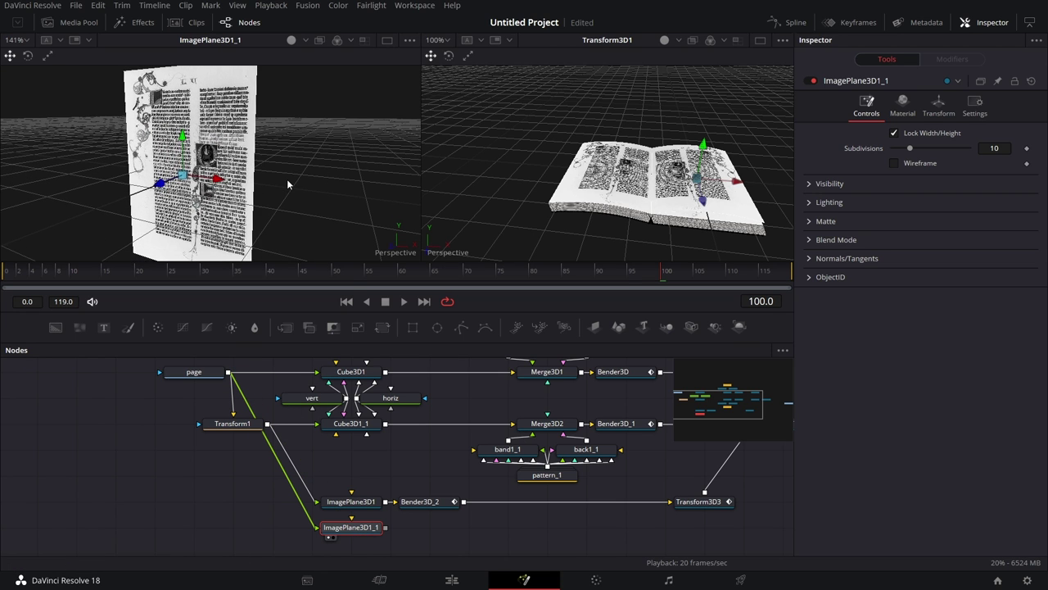
- Add a Bender 3D node after the duplicated image plane
drag(430, 533, 386, 501)
key(shift+space)
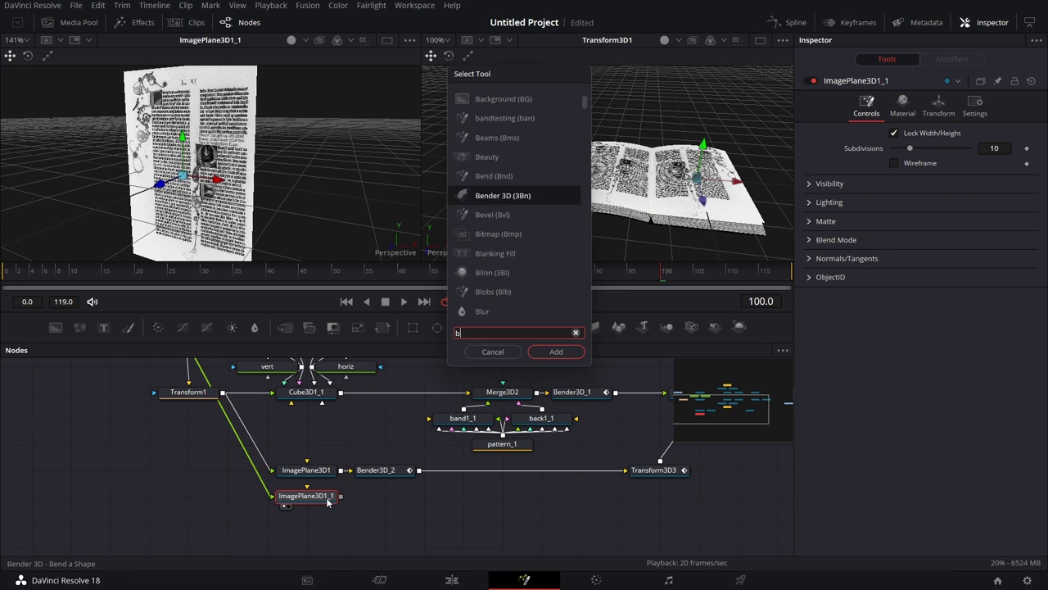
text(bend)
key(Return)
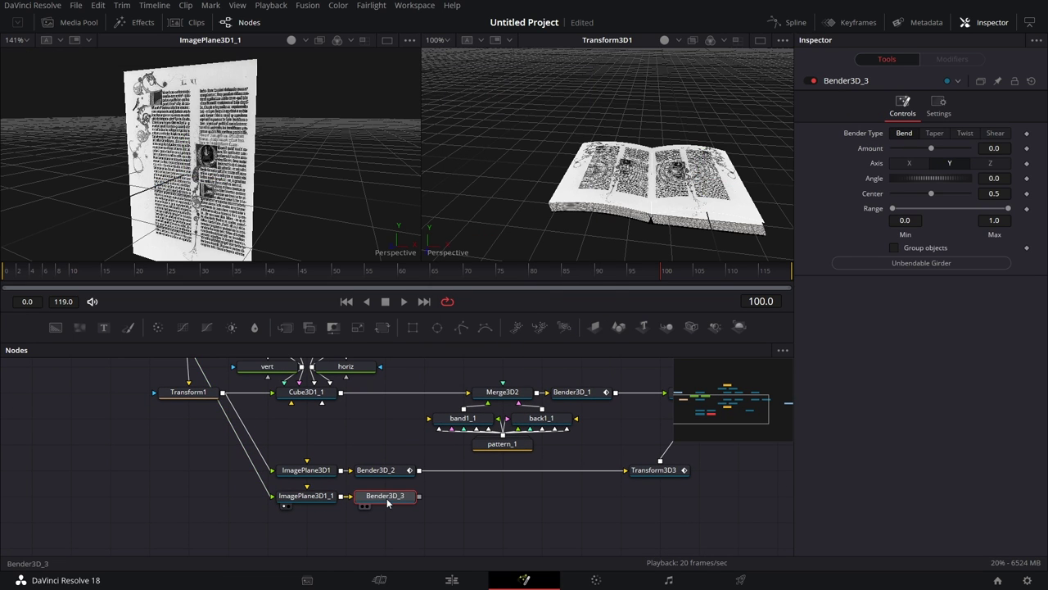
- Add a Transform 3D node after Bender3D_3, place it below Transform3D3 and connect it to Merge3D3
key(shift+space)
text(trans)
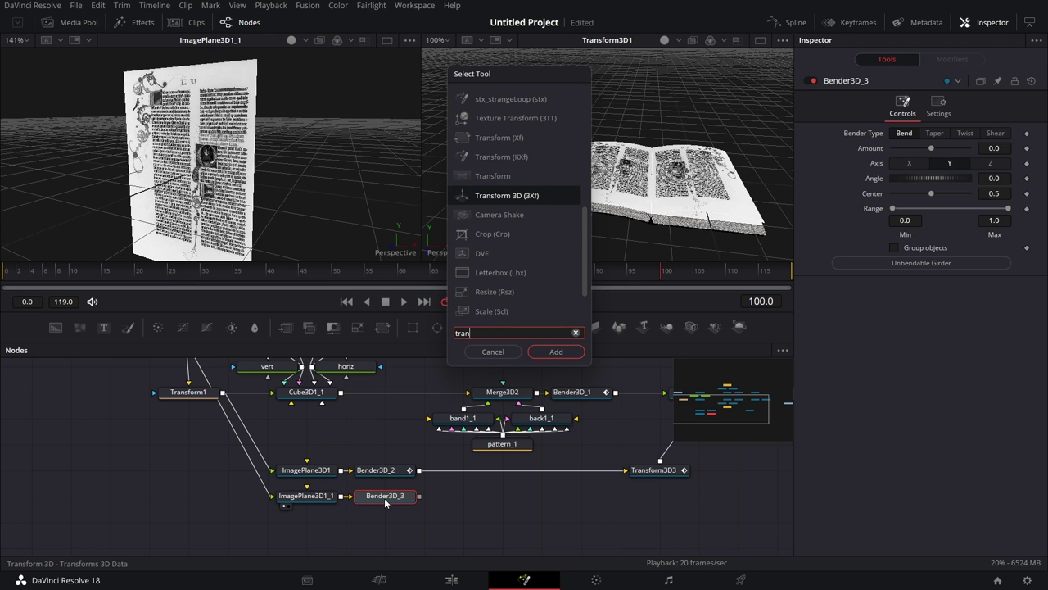
click(547, 355)
drag(475, 497, 708, 497)
drag(772, 503, 506, 422)
drag(428, 481, 537, 449)
- Show Bender3D_3 in the first viewer and set its bend center to 1.0, axis to X and angle to 90
click(296, 485)
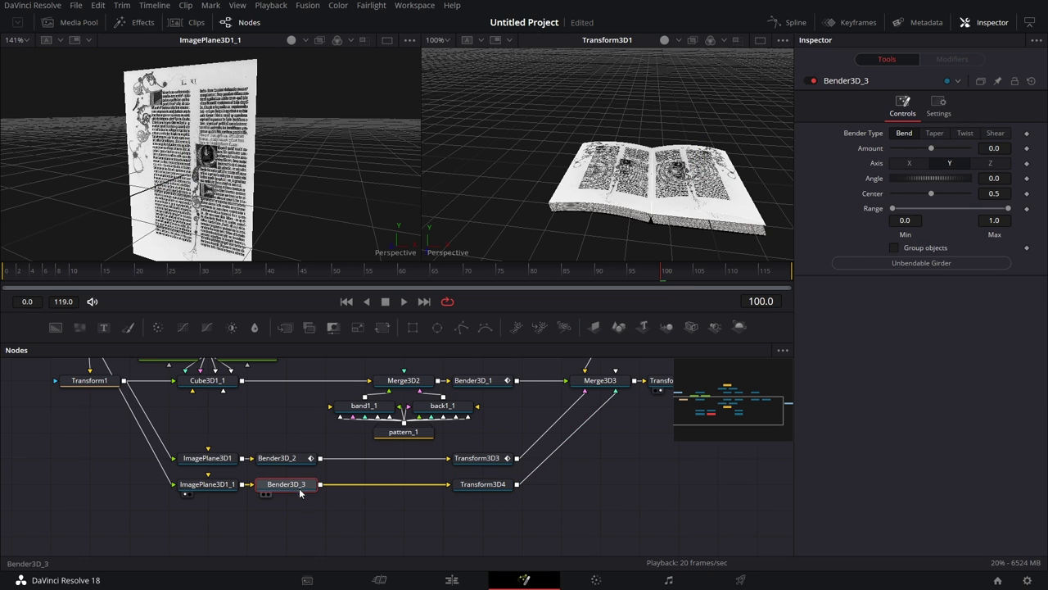
click(266, 493)
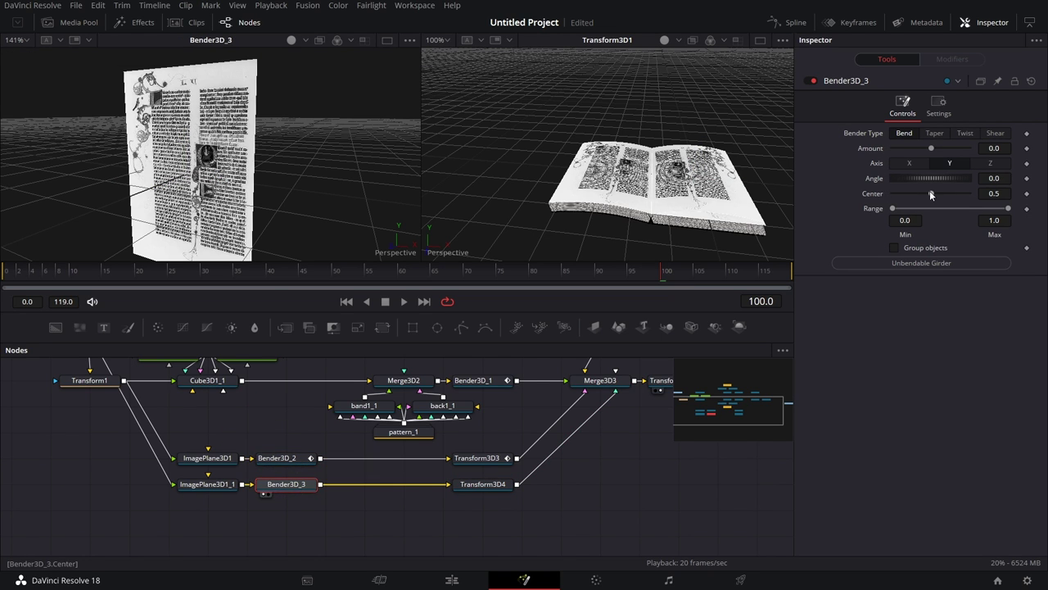
drag(929, 193, 970, 193)
click(915, 163)
click(988, 177)
text(90)
key(Return)
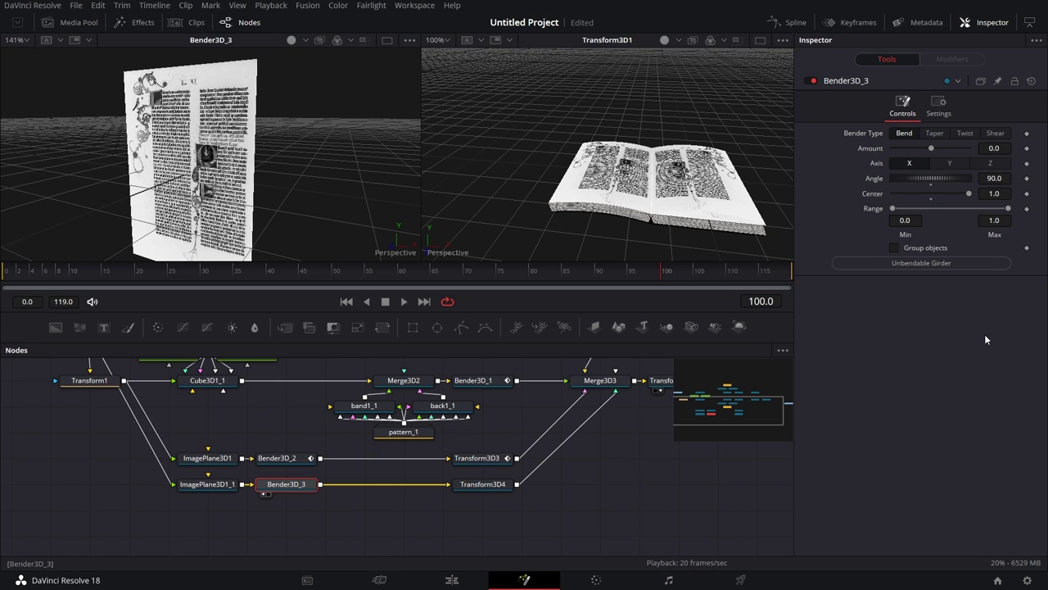
- Set the center of Bender3D_3 to 0.0, testing negative and positive bend amounts, and reset the amount to 0.0
drag(931, 148, 931, 150)
drag(931, 148, 929, 150)
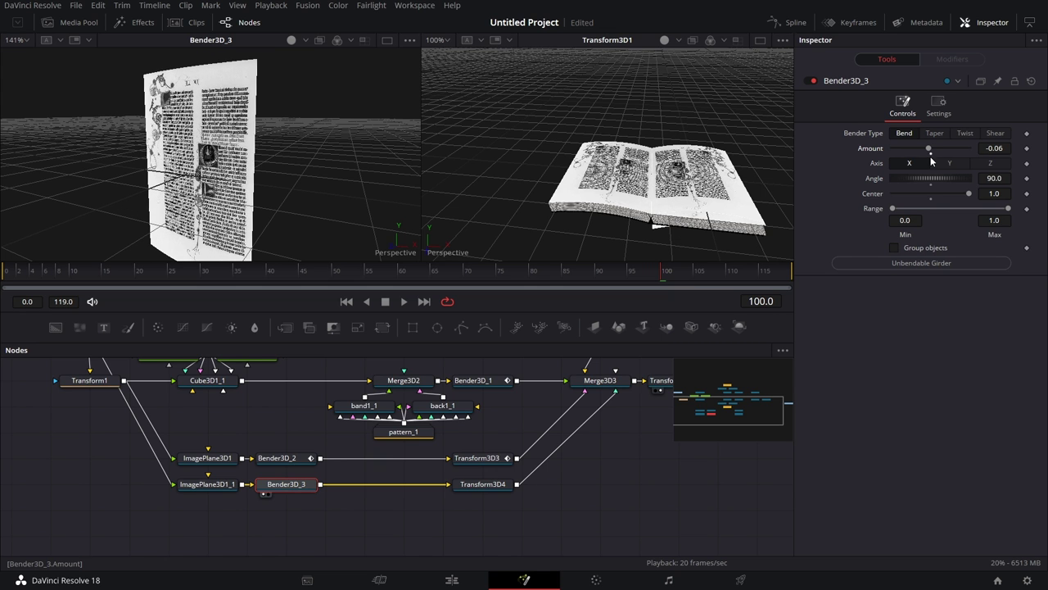
drag(969, 194, 868, 188)
drag(928, 150, 935, 151)
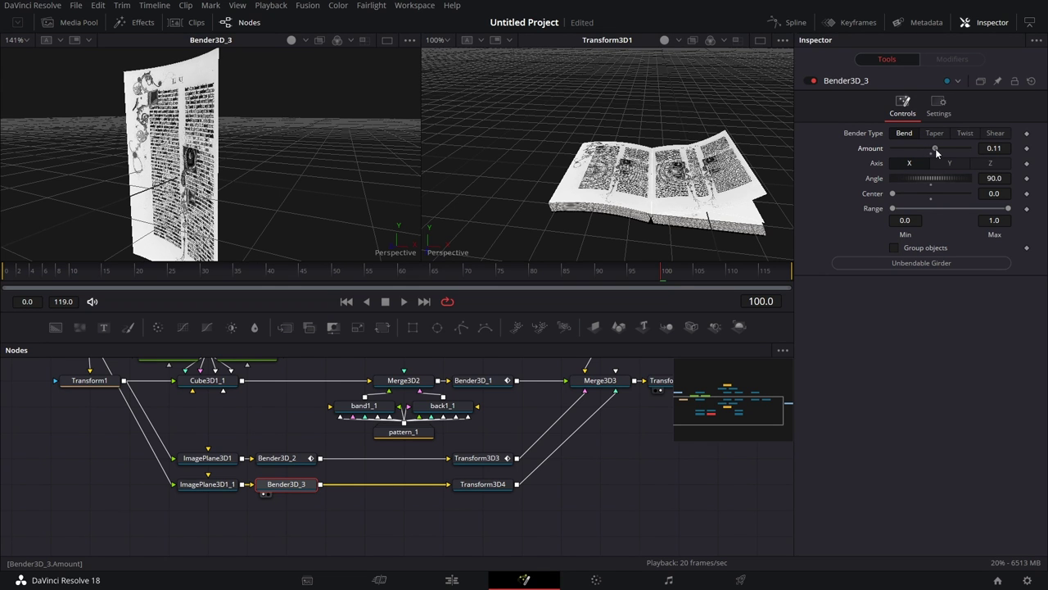
double_click(877, 150)
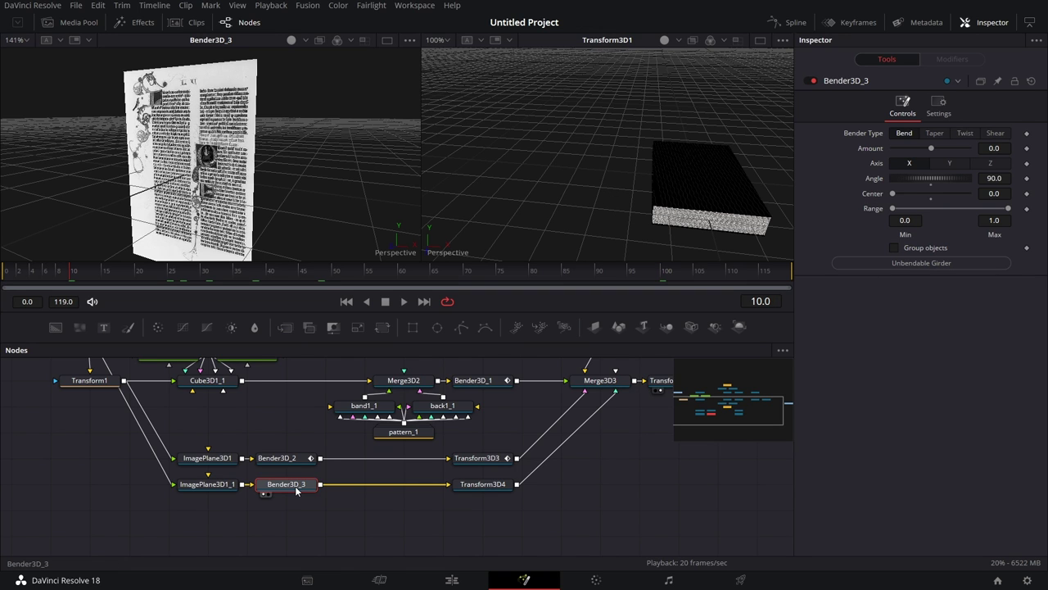
- Keyframe the bend amount of Bender3D_3 at 0.0 on frame 10 and -0.15 on frame 35
click(1027, 148)
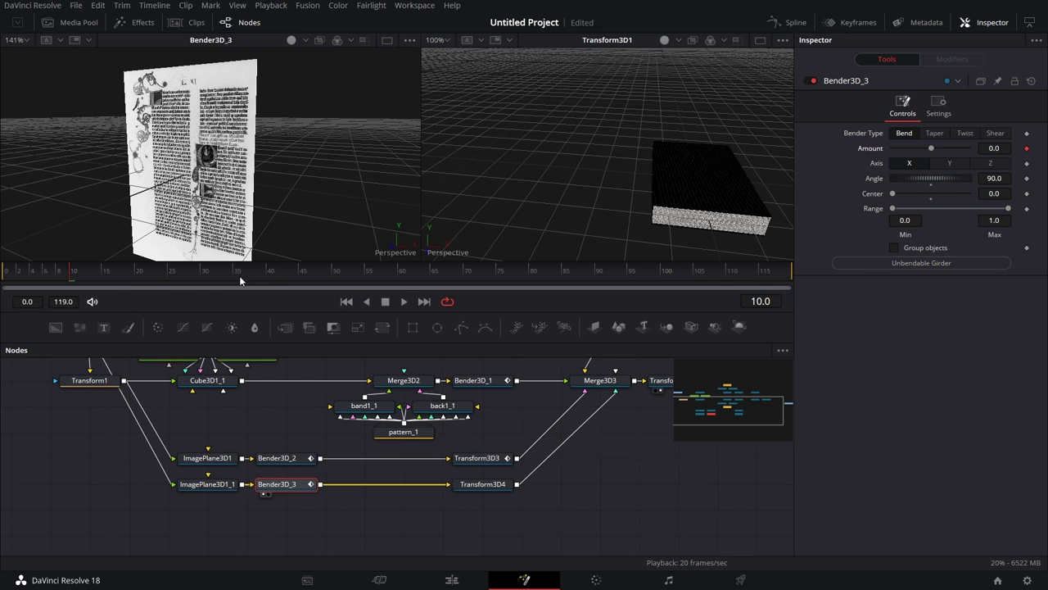
click(1003, 148)
text(-)
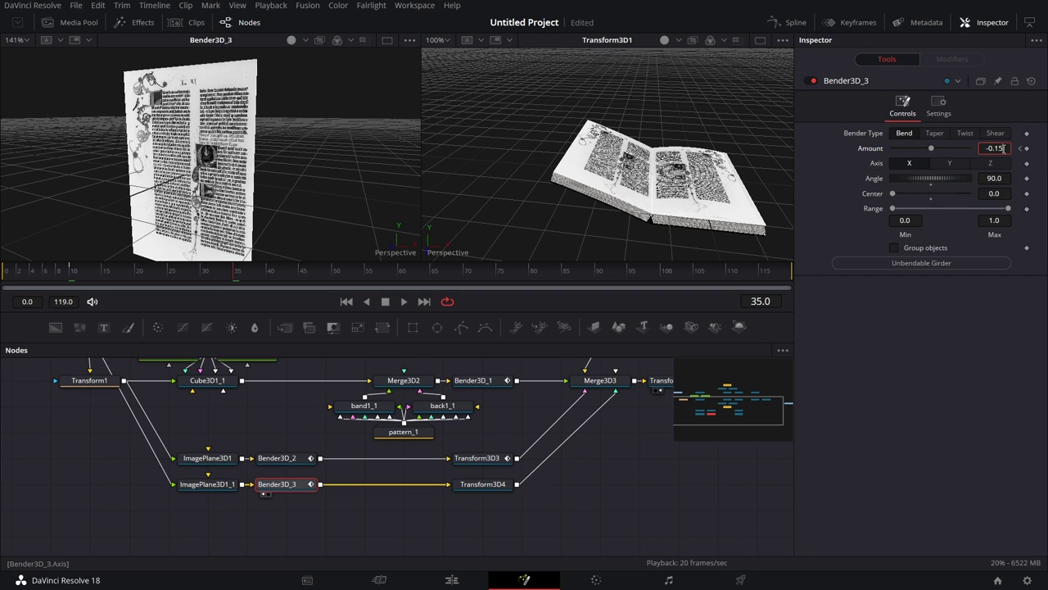
text(0.15)
key(Tab)
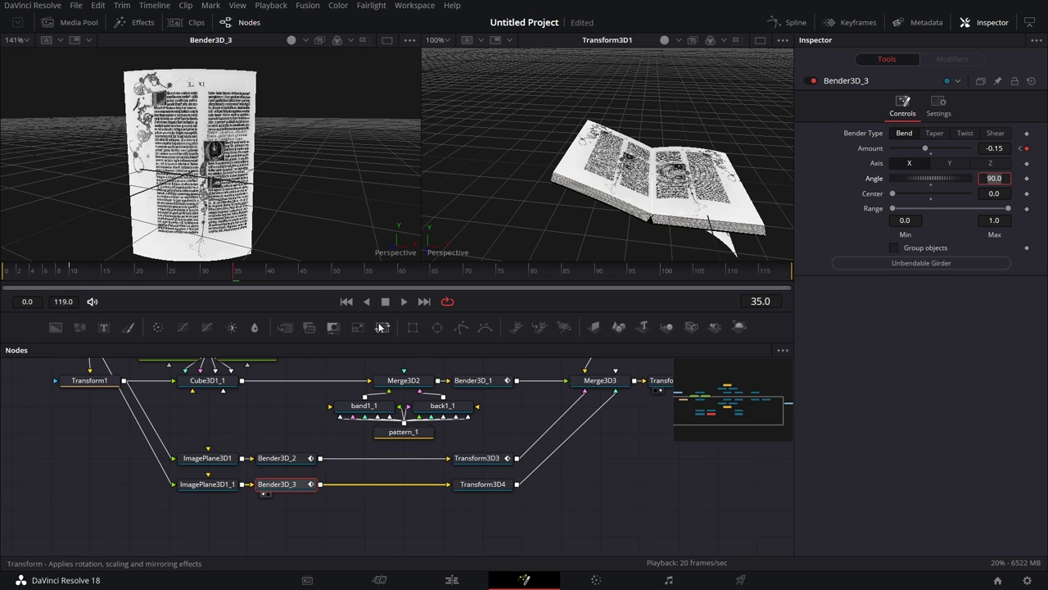
- At frame 60, set the bend amount of Bender3D_3 to 0.02
click(398, 270)
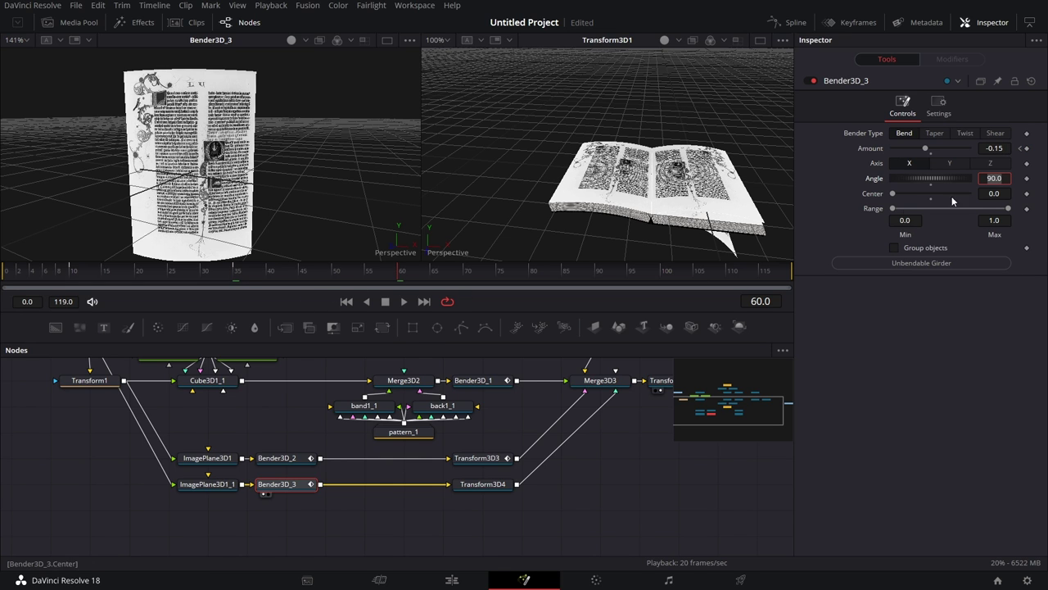
click(1006, 148)
text(0.0)
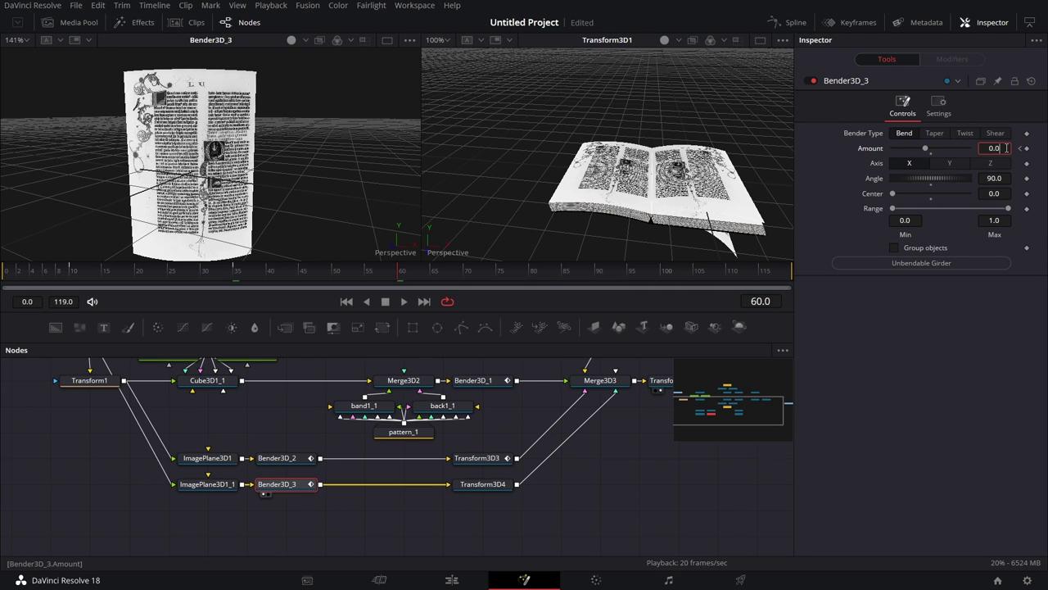
text(2)
key(Tab)
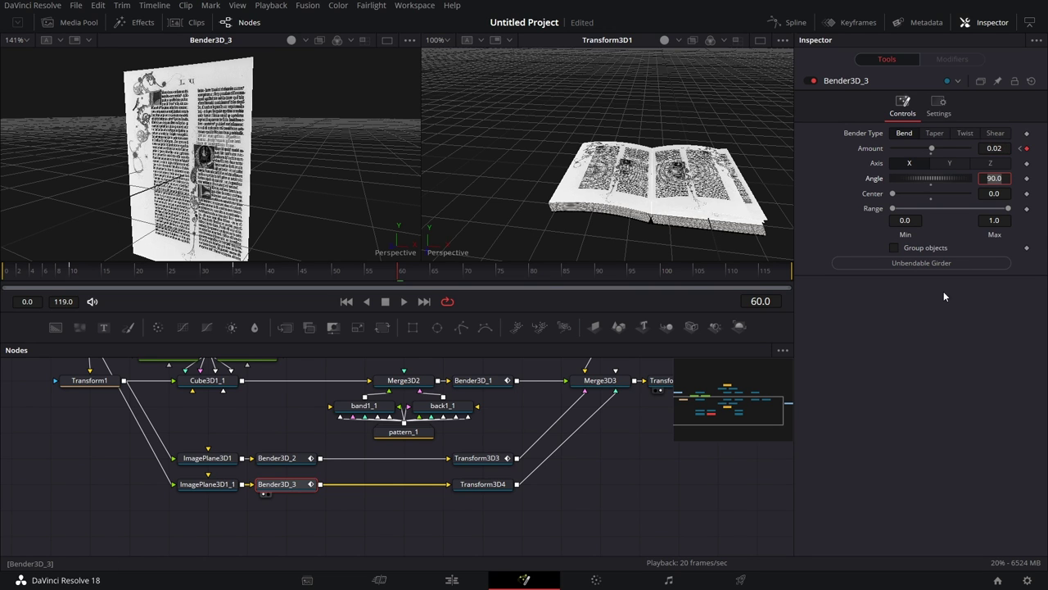
key(shift+Tab)
click(982, 392)
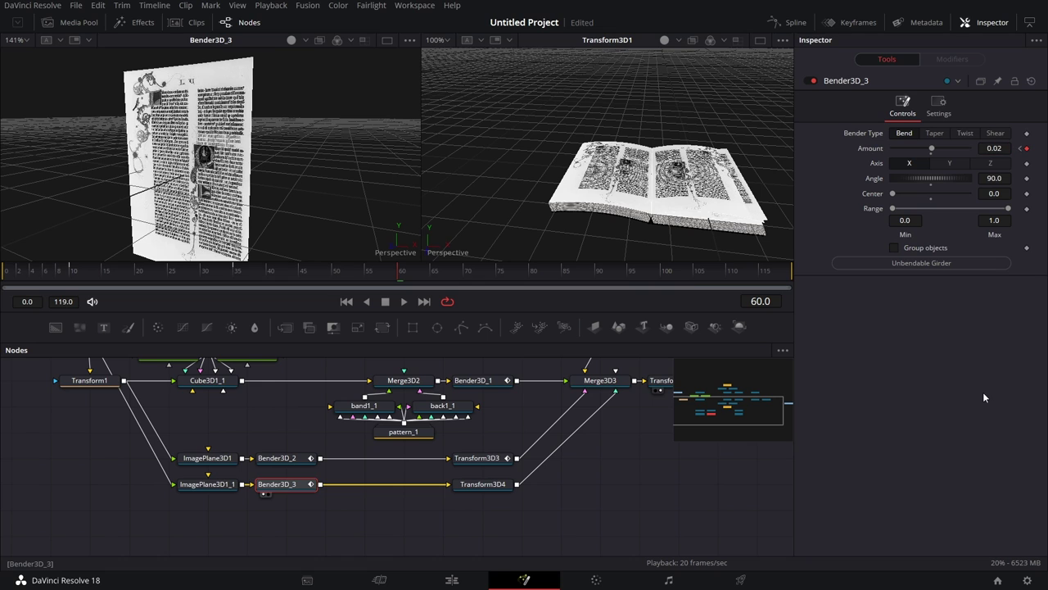
- Set the X pivot of Transform3D4 to -0.35 and its Y rotation to -153.9 to swing the page over
click(483, 484)
click(811, 279)
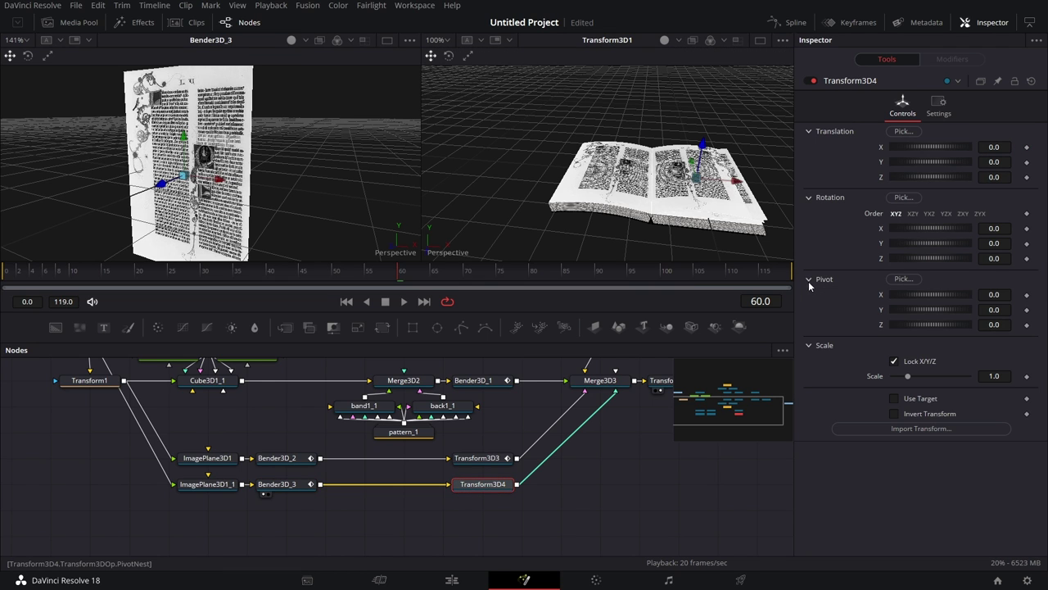
click(1005, 295)
text(0.35)
key(Return)
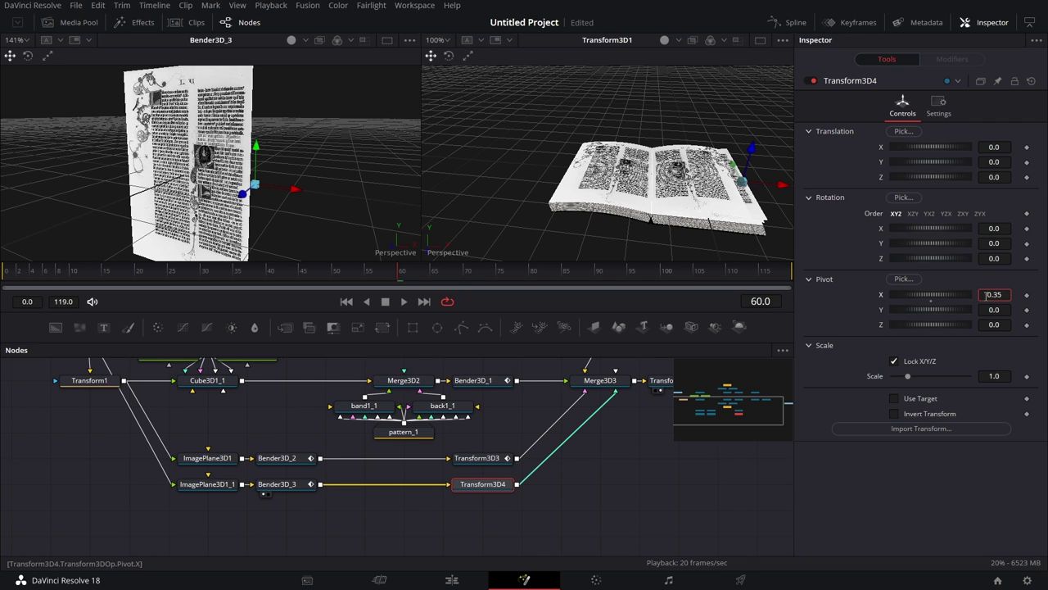
text(-)
key(Tab)
drag(950, 244, 905, 249)
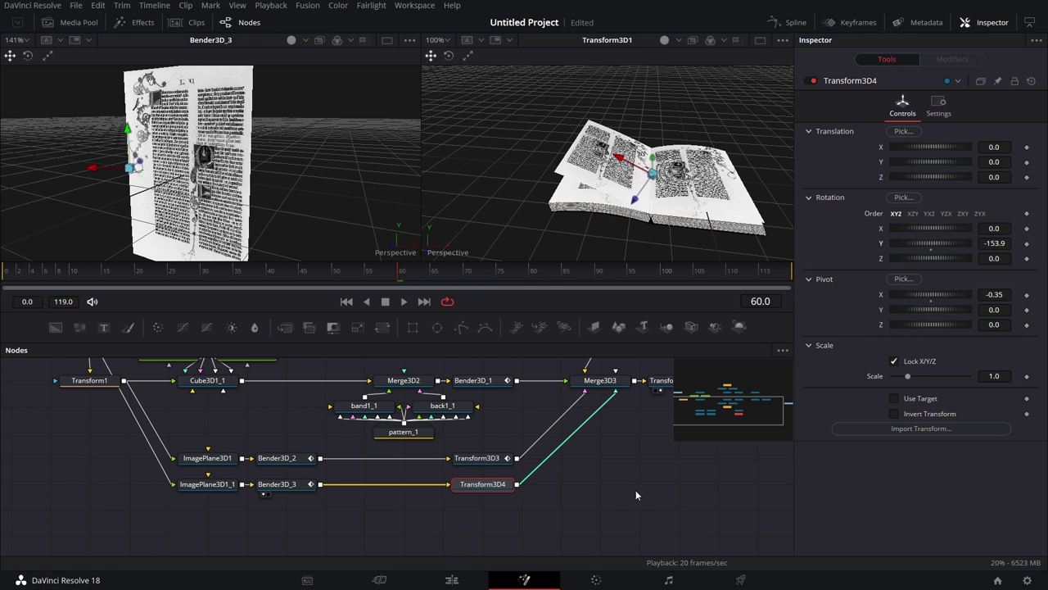
- Set the frame 60 bend amount of Bender3D_3 to 0.2 to match the curved page block
click(294, 492)
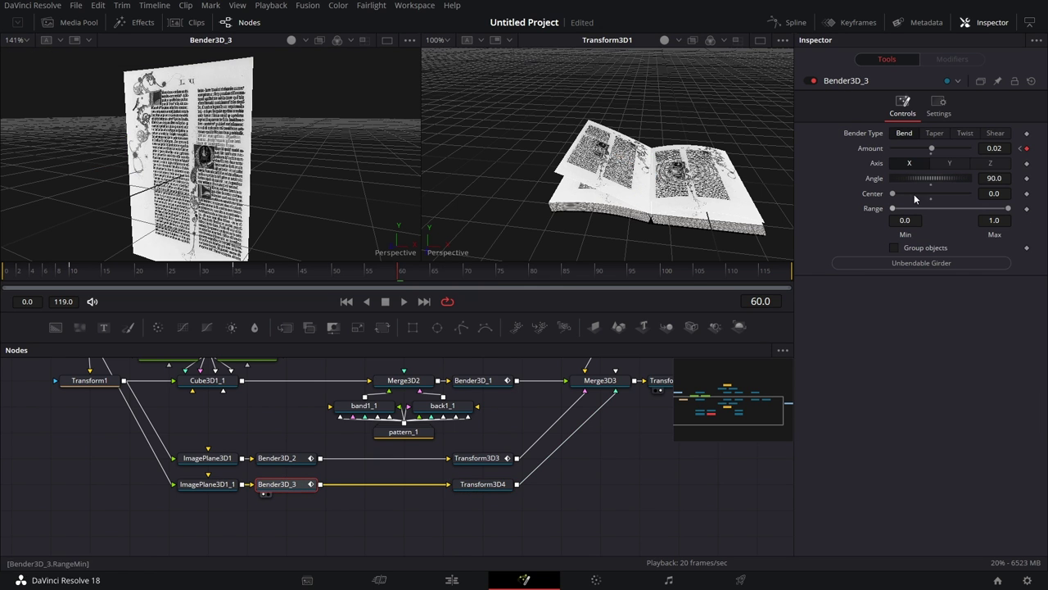
drag(993, 149, 1003, 148)
double_click(994, 150)
text(0.2)
key(Tab)
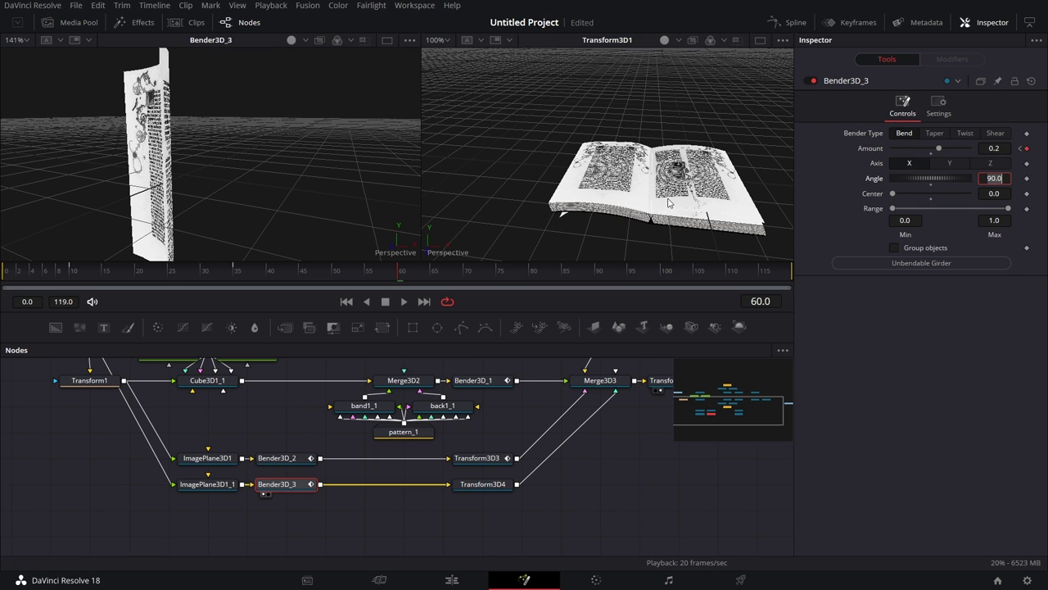
- Set the Y rotation of Transform3D4 to -143.3 and inspect how the page rests on the opened block
click(483, 484)
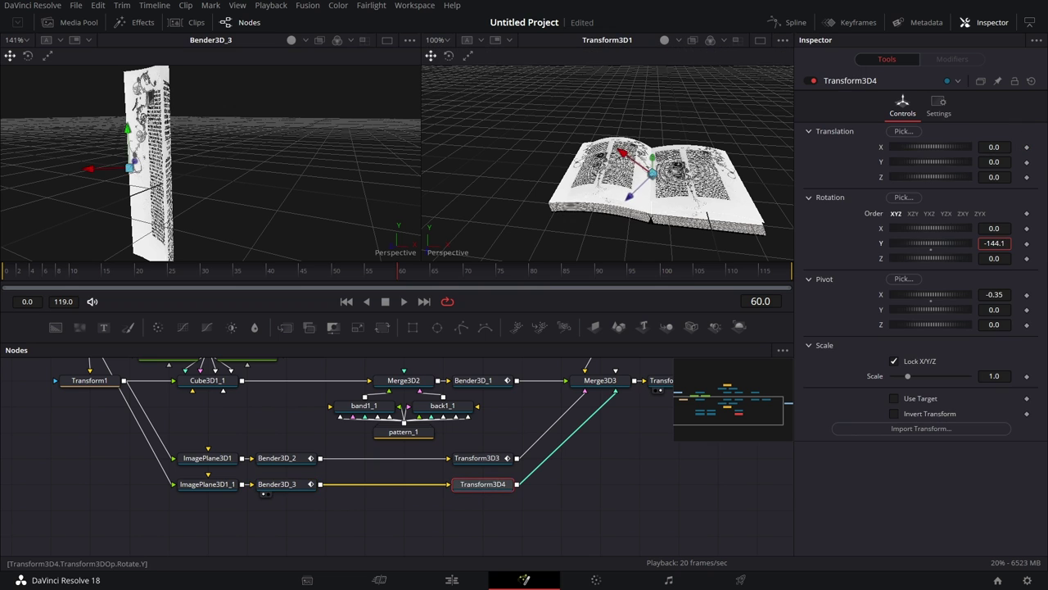
drag(963, 243, 955, 243)
scroll(570, 195, up, 5)
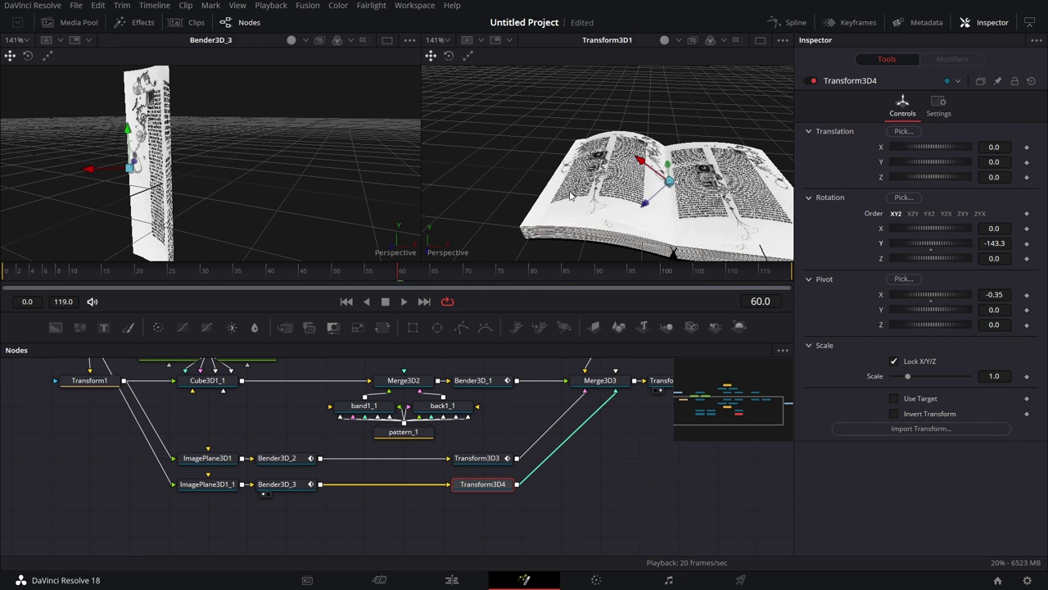
drag(616, 222, 971, 258)
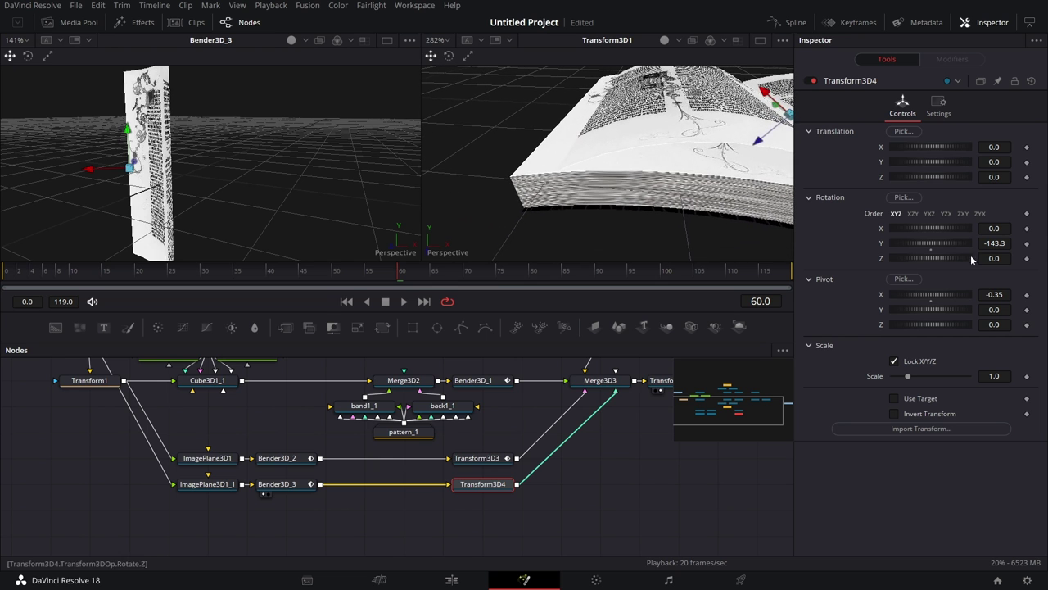
- Turn on lighting in the book viewer, then set Transform3D4's Y rotation to -142.1 and its X translation to 0.0027
click(664, 40)
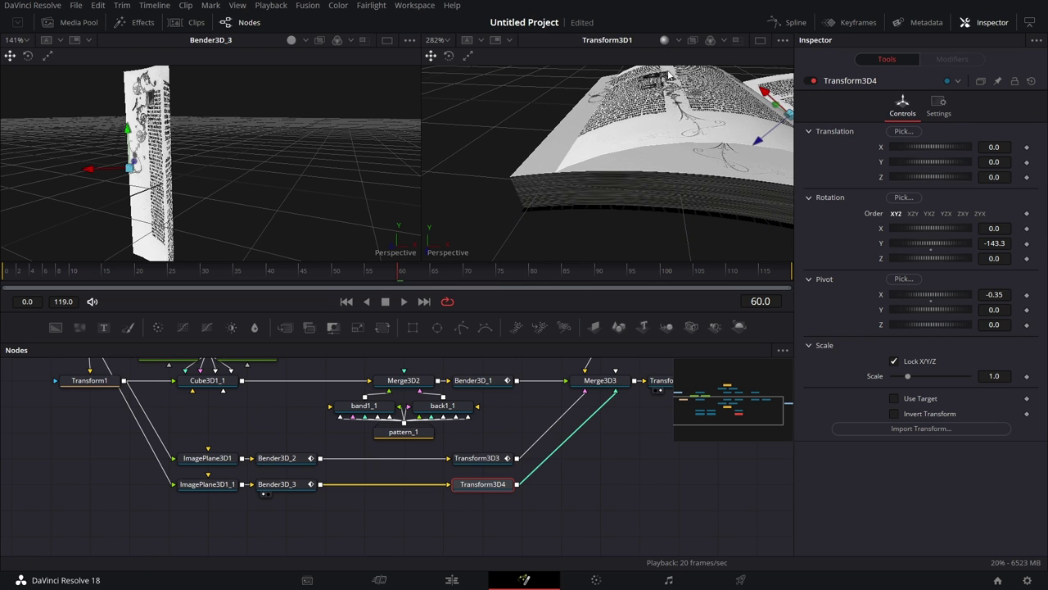
drag(995, 243, 1008, 243)
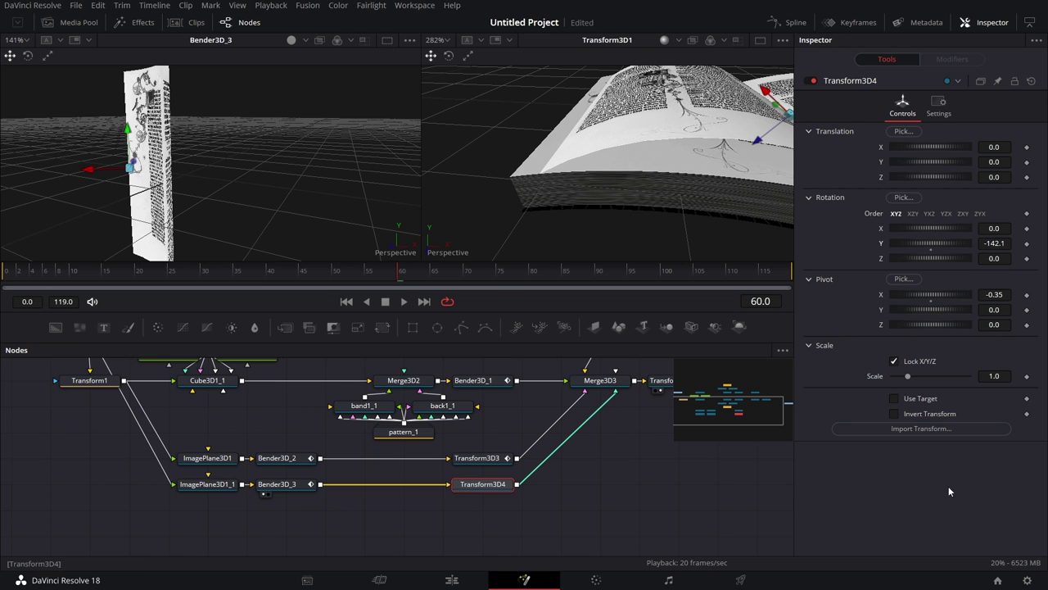
drag(762, 211, 660, 199)
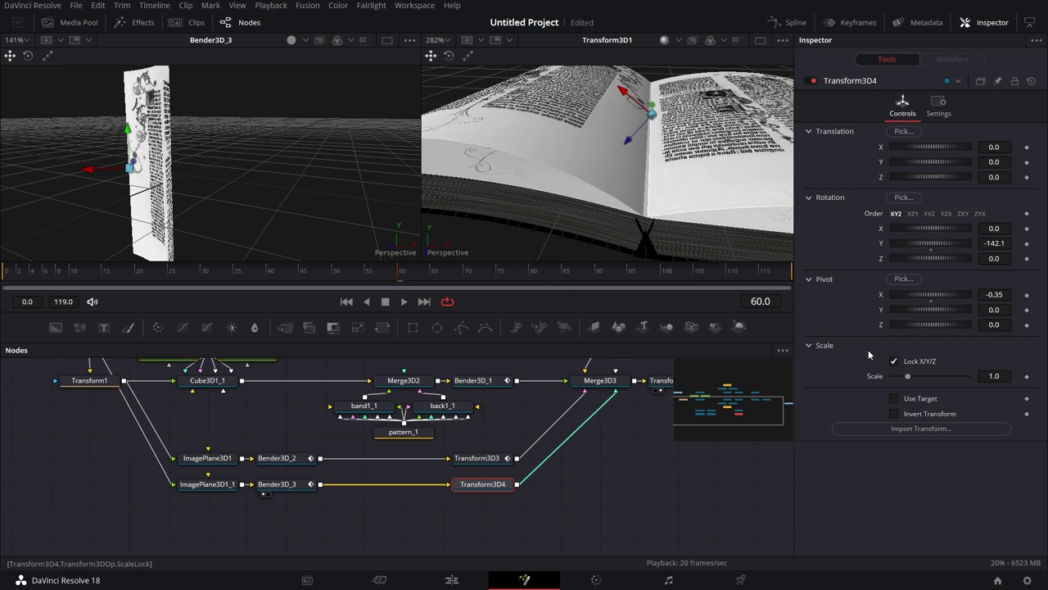
drag(995, 147, 1005, 147)
drag(673, 226, 722, 188)
- Keyframe the Y rotation of Transform3D4 at -142 on frame 60 and at 0 on frame 10
click(1006, 243)
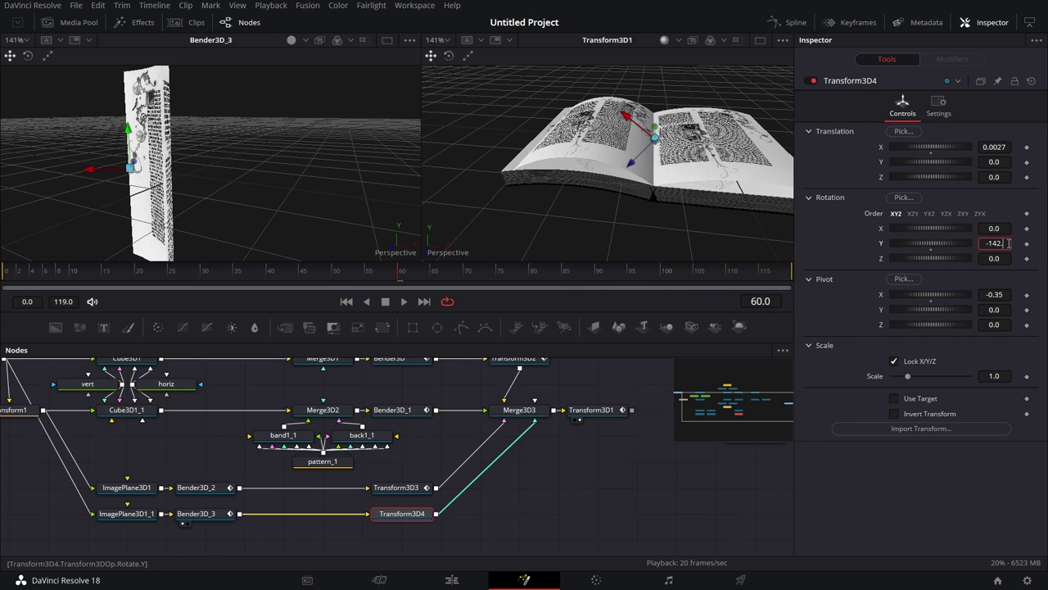
text(-142)
click(1026, 243)
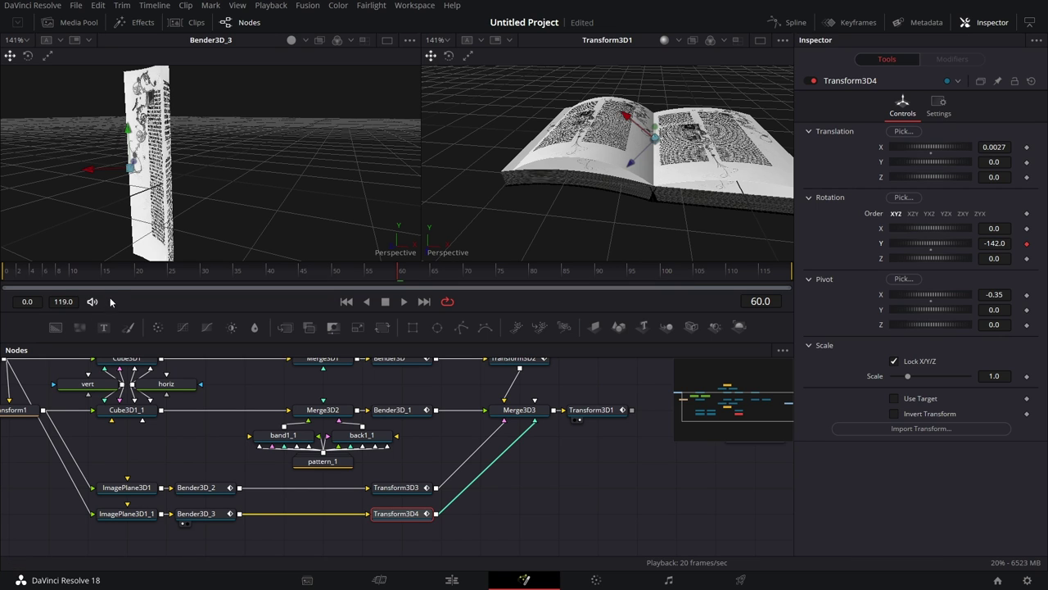
click(71, 277)
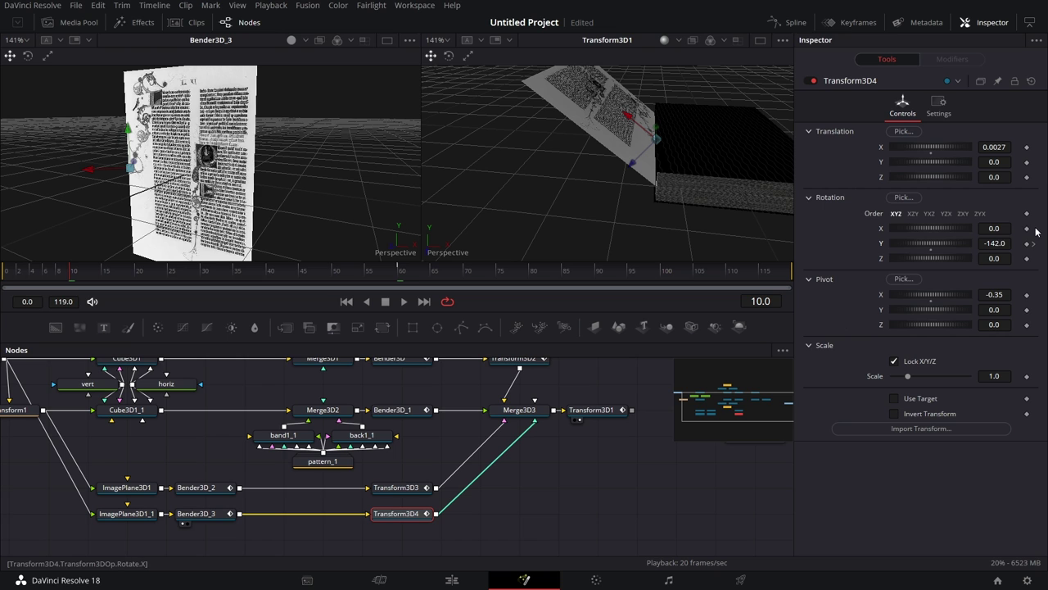
double_click(995, 243)
text(0)
key(Tab)
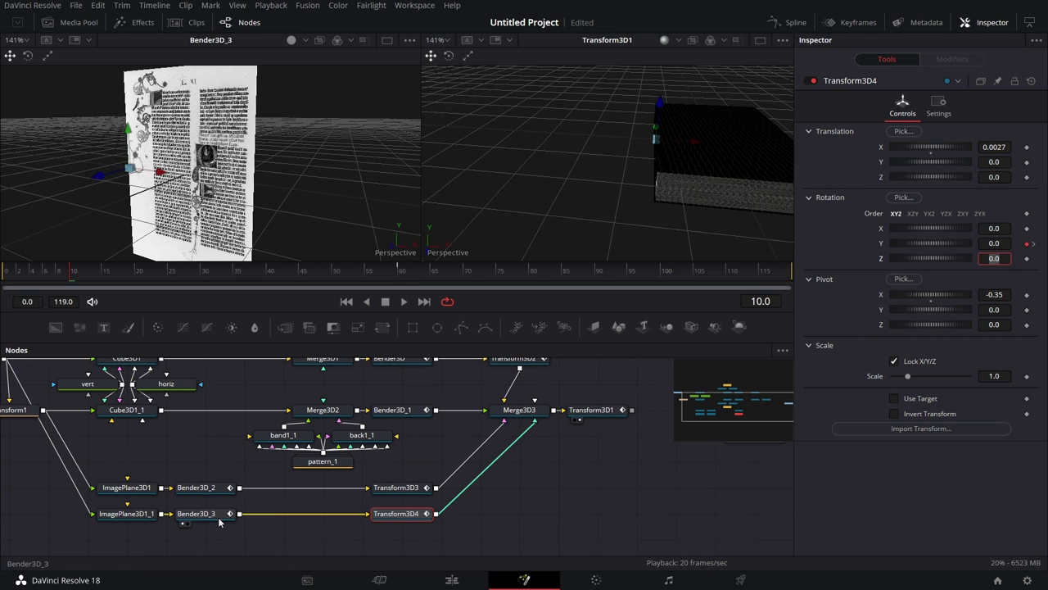
- Smooth all keyframes of Bender3D_3's bend amount curve and flatten the tangent of the frame 35 key
click(220, 516)
click(791, 23)
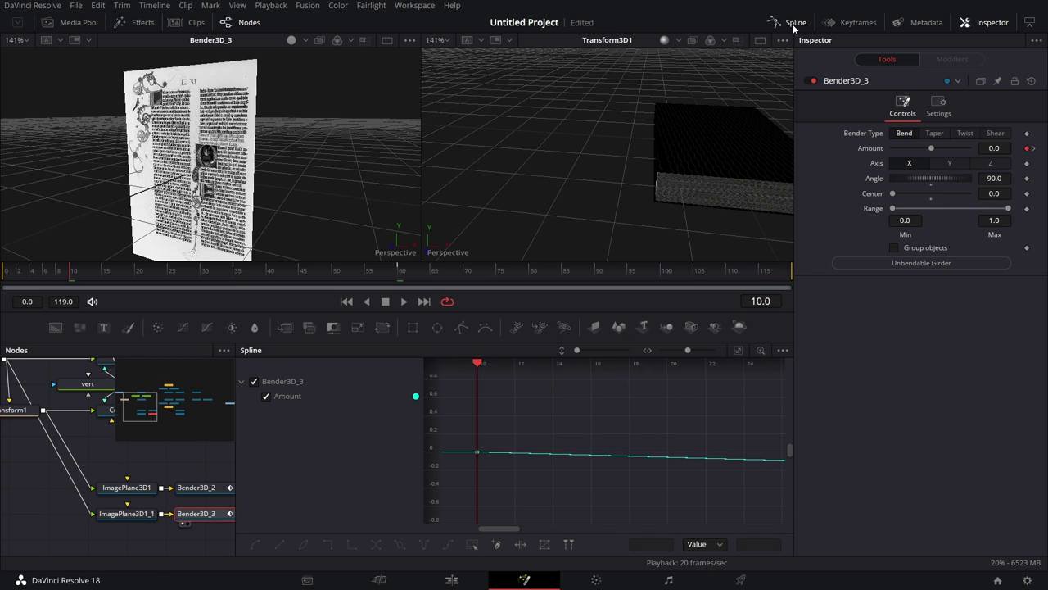
click(737, 351)
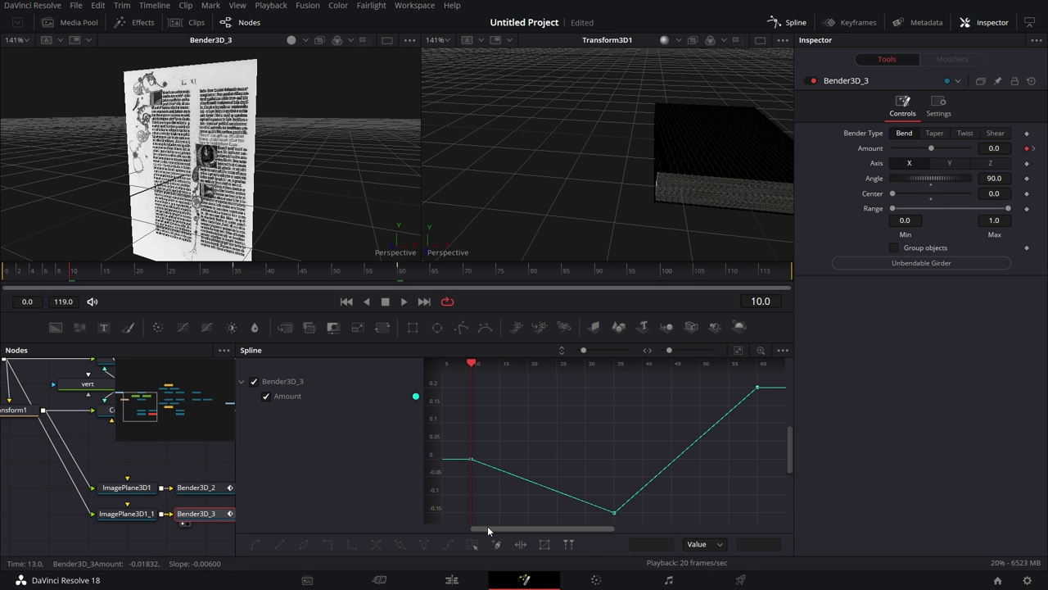
key(ctrl+a)
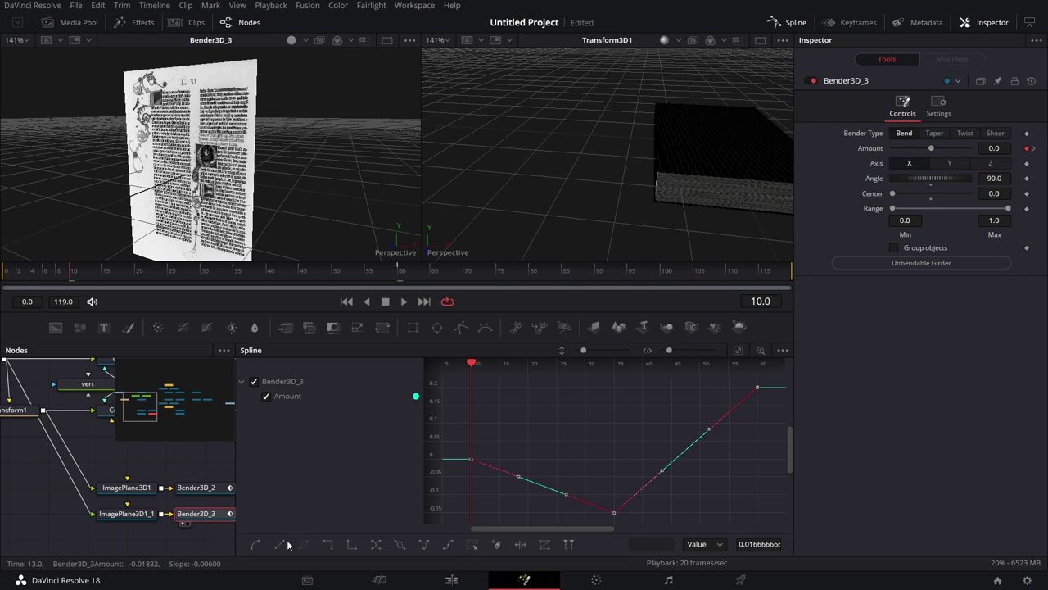
click(255, 543)
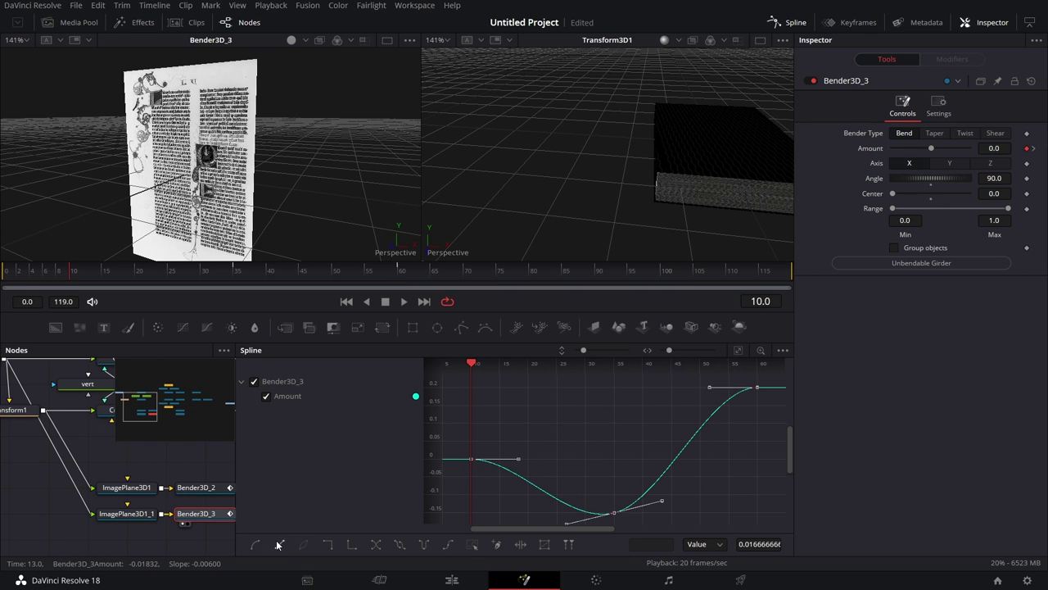
click(614, 513)
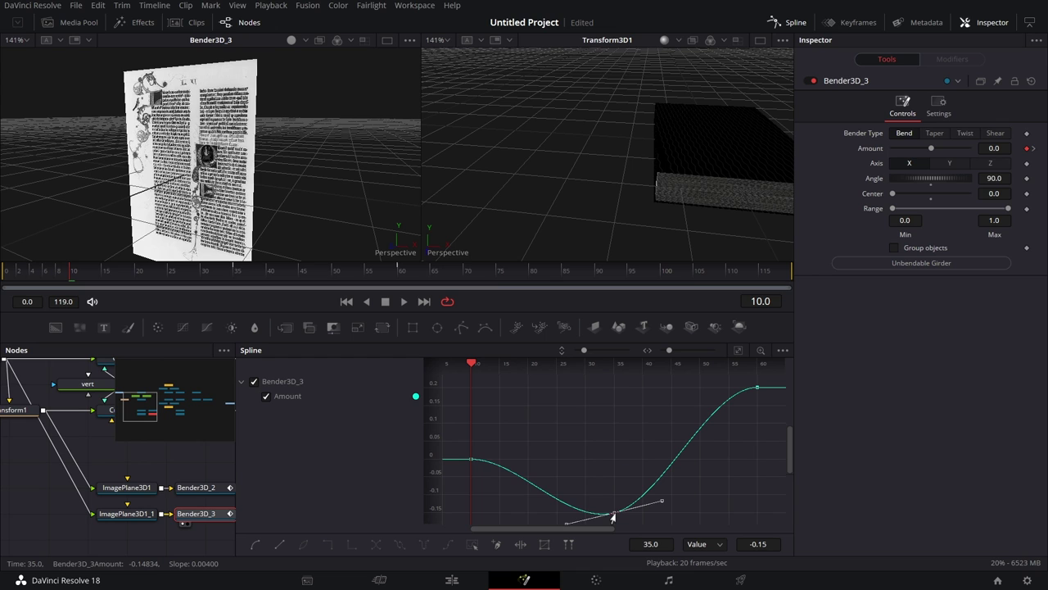
key(f)
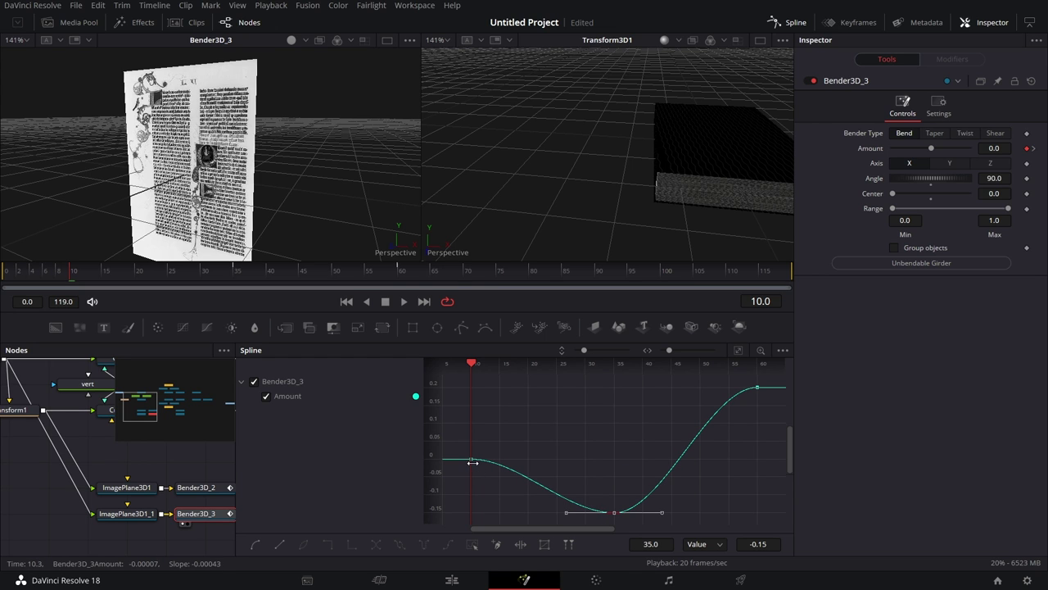
- Shorten the outgoing handle of Bender3D_3's frame 10 key and lengthen the incoming handle of its frame 35 key
click(470, 461)
drag(517, 463, 489, 466)
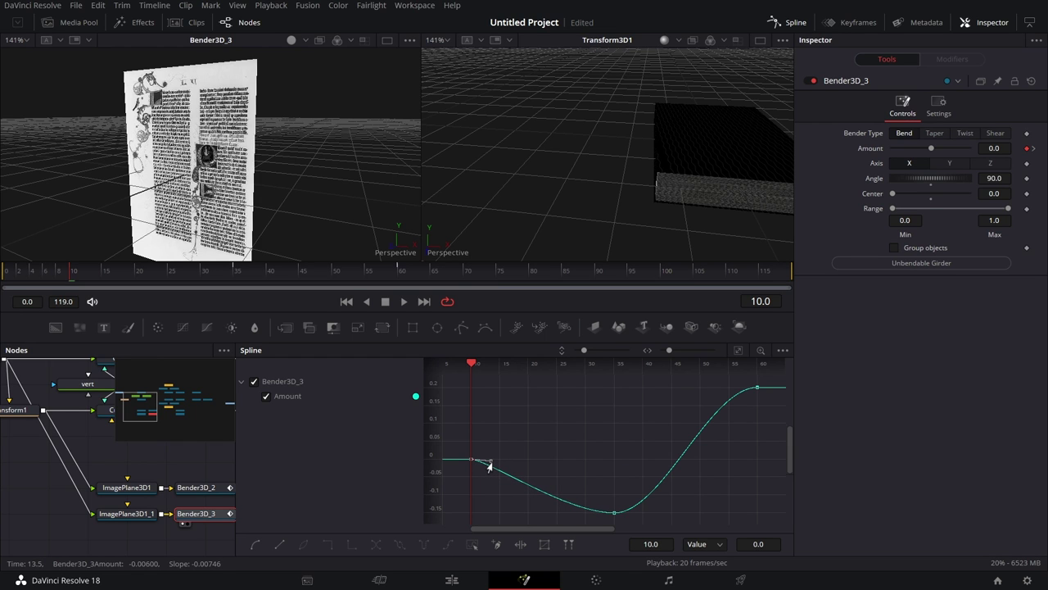
click(614, 513)
drag(565, 513, 524, 517)
drag(512, 518, 497, 517)
click(793, 23)
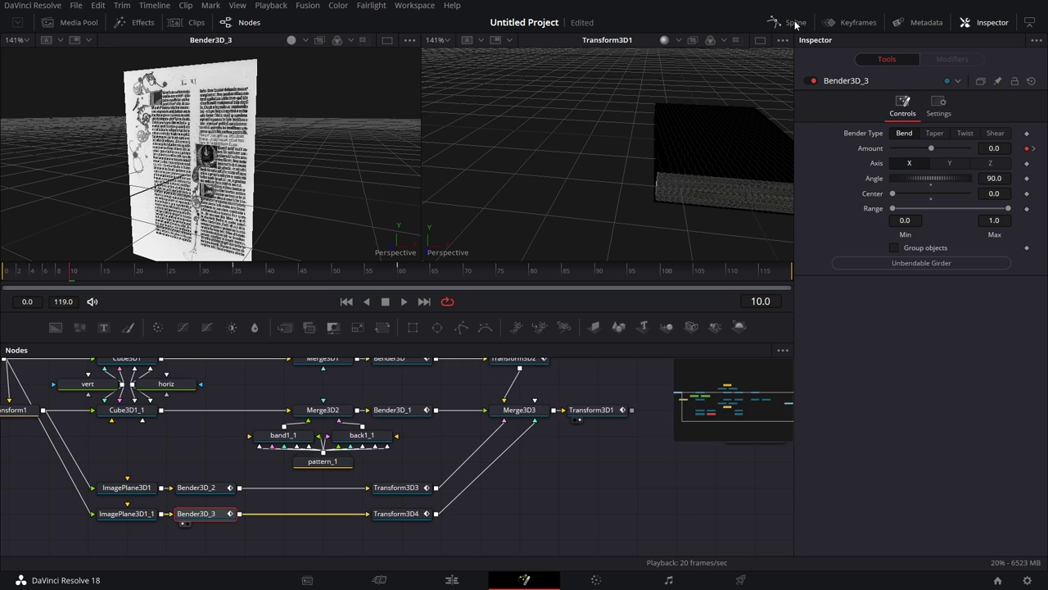
- Smooth Transform3D4's Y rotation curve and shorten the outgoing handle of its frame 10 key
click(399, 514)
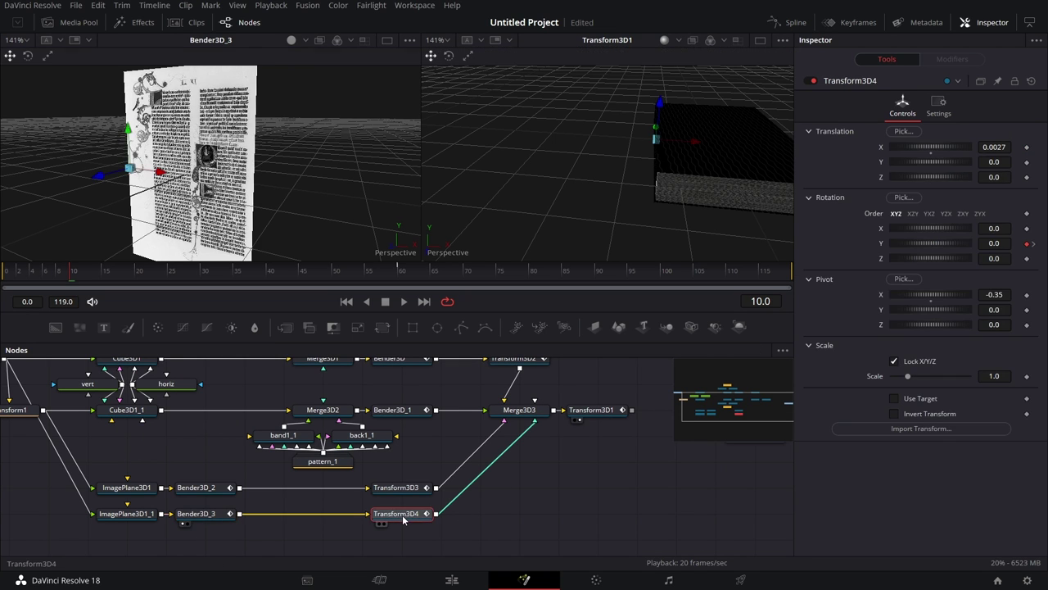
click(796, 25)
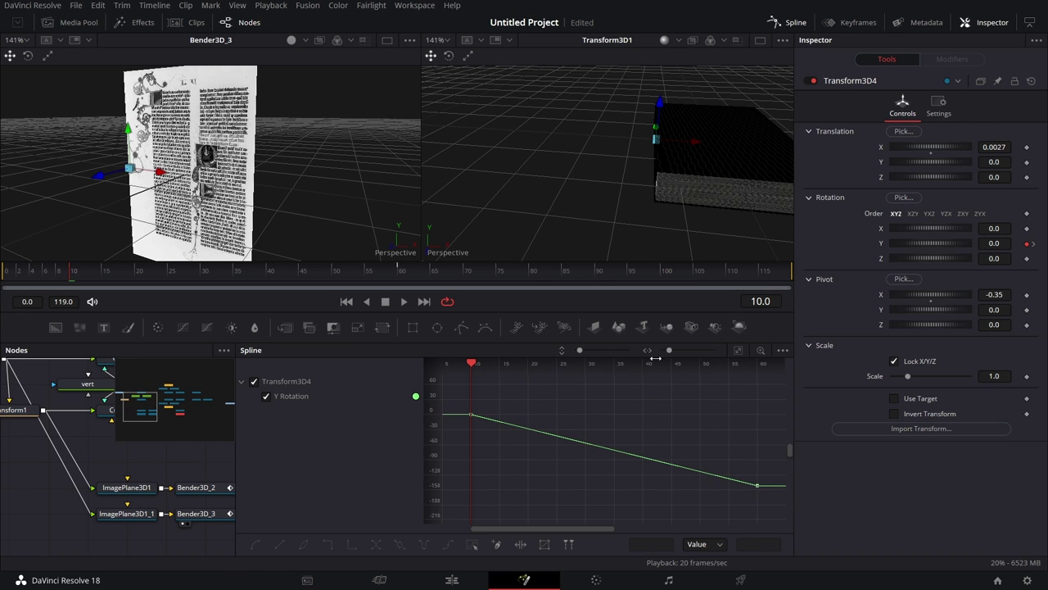
click(664, 425)
key(shift+s)
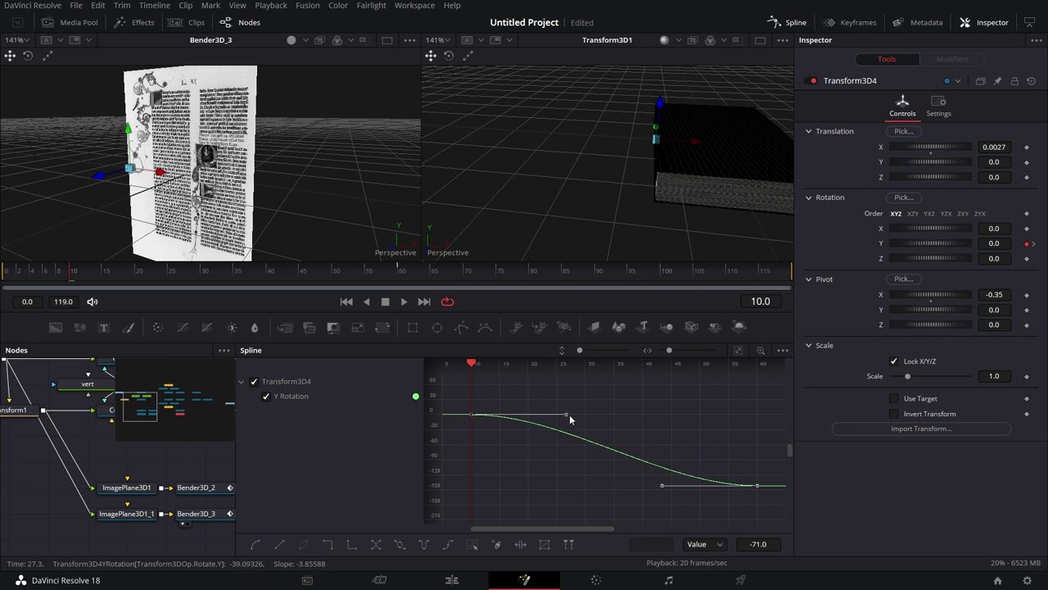
drag(564, 418, 522, 418)
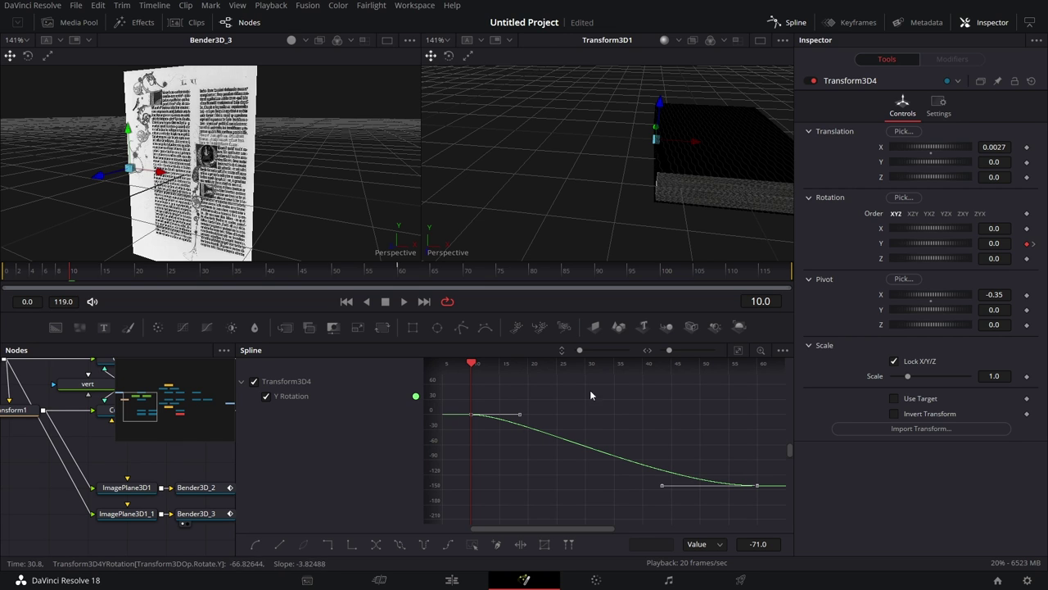
click(773, 25)
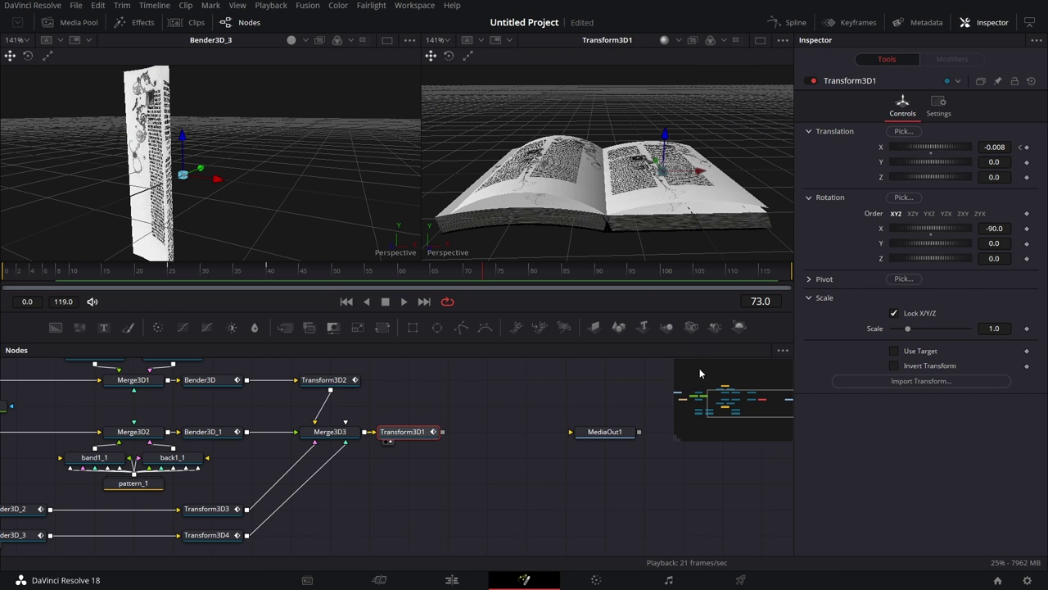
- Merge Transform3D1 with a new Camera3D in a Merge3D node and arrange them in line before MediaOut1
click(692, 326)
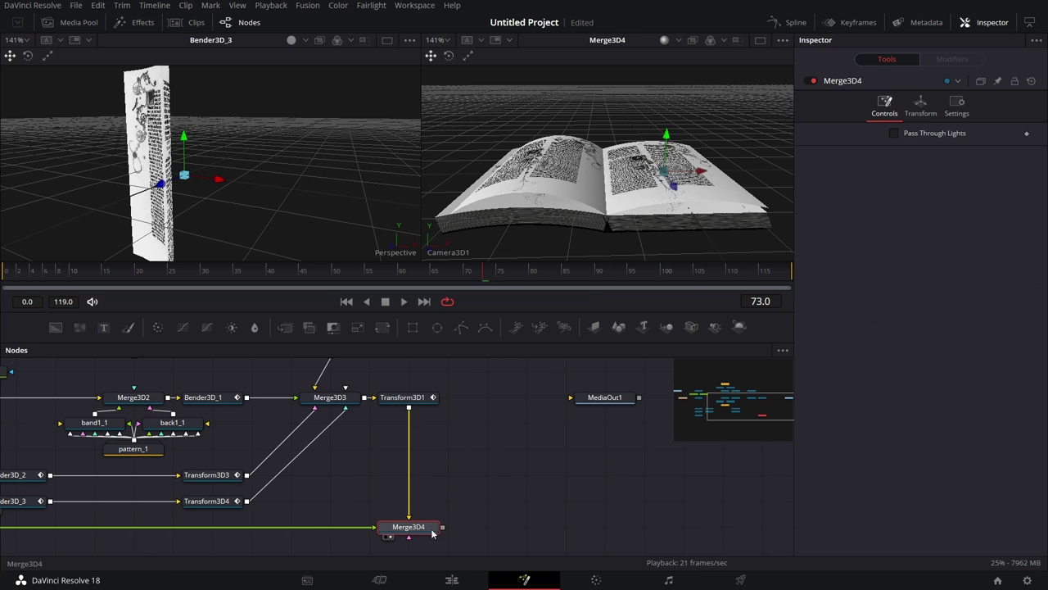
drag(519, 490, 687, 386)
drag(122, 436, 558, 464)
drag(638, 487, 450, 553)
drag(494, 492, 403, 554)
drag(385, 513, 464, 383)
click(468, 383)
drag(576, 450, 520, 538)
drag(543, 471, 621, 472)
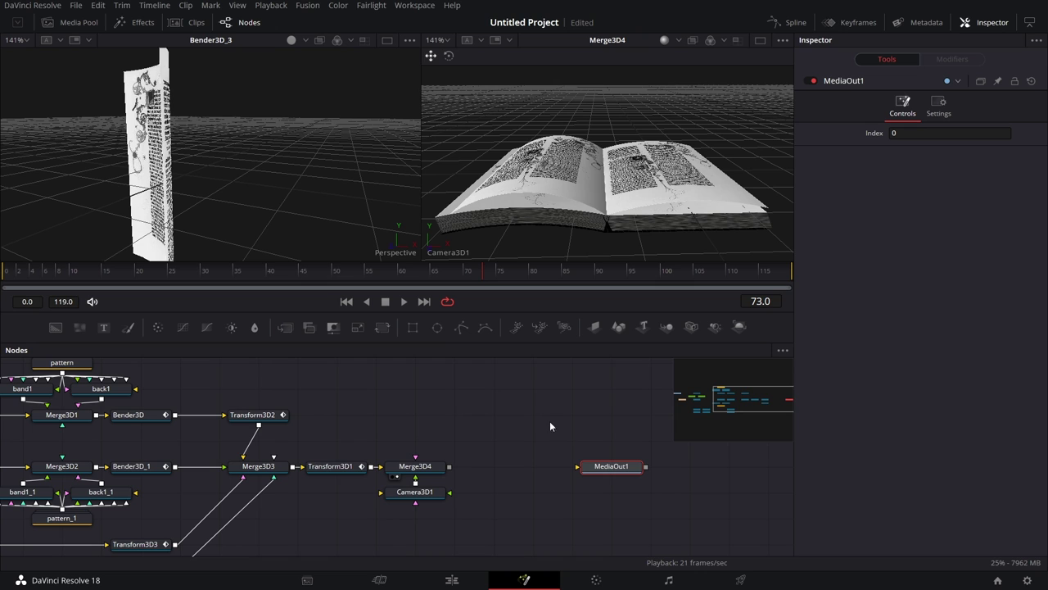
- Add two SpotLight nodes and an Ambient Light node stacked above Transform3D1
click(586, 409)
drag(712, 335, 357, 443)
drag(715, 326, 351, 417)
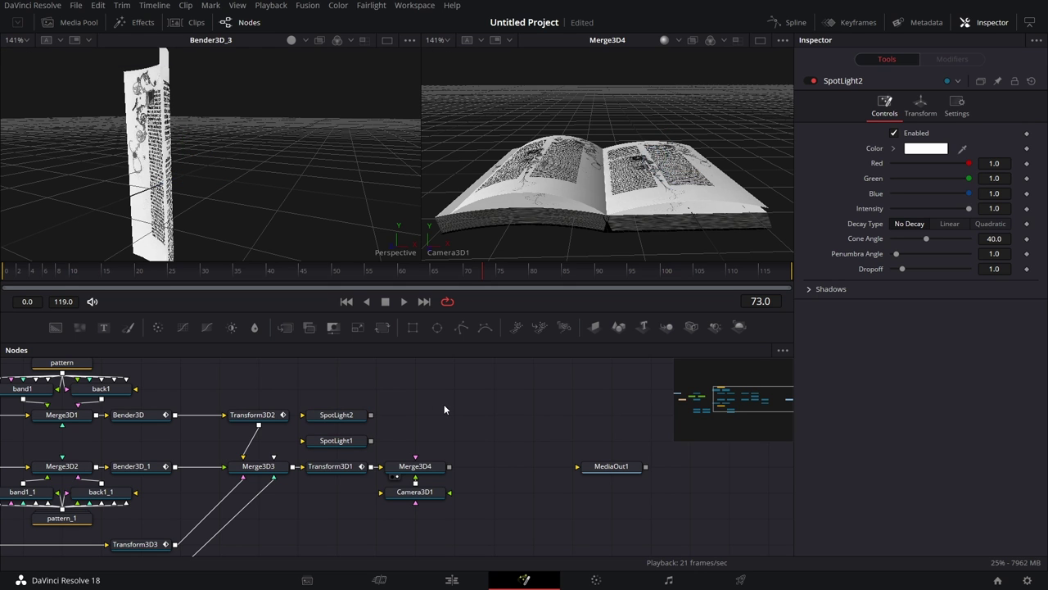
key(shift+space)
text(a)
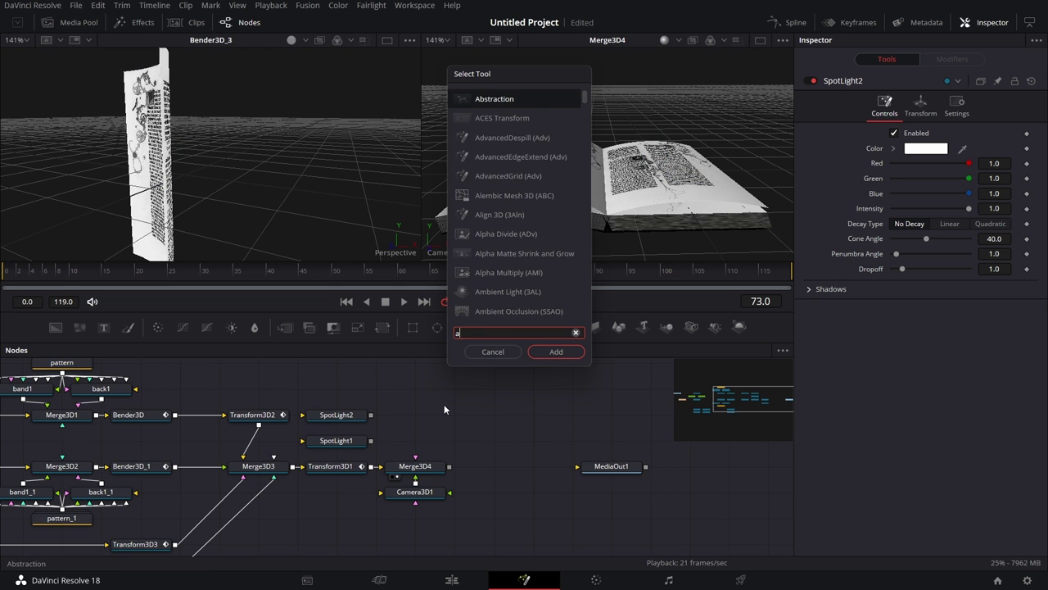
text(mbie)
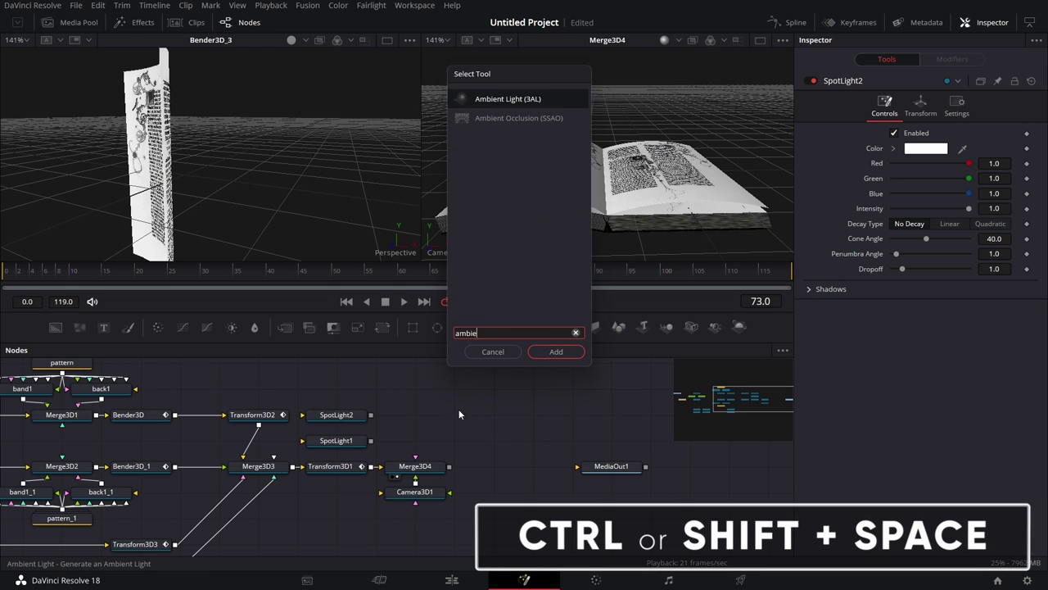
click(557, 352)
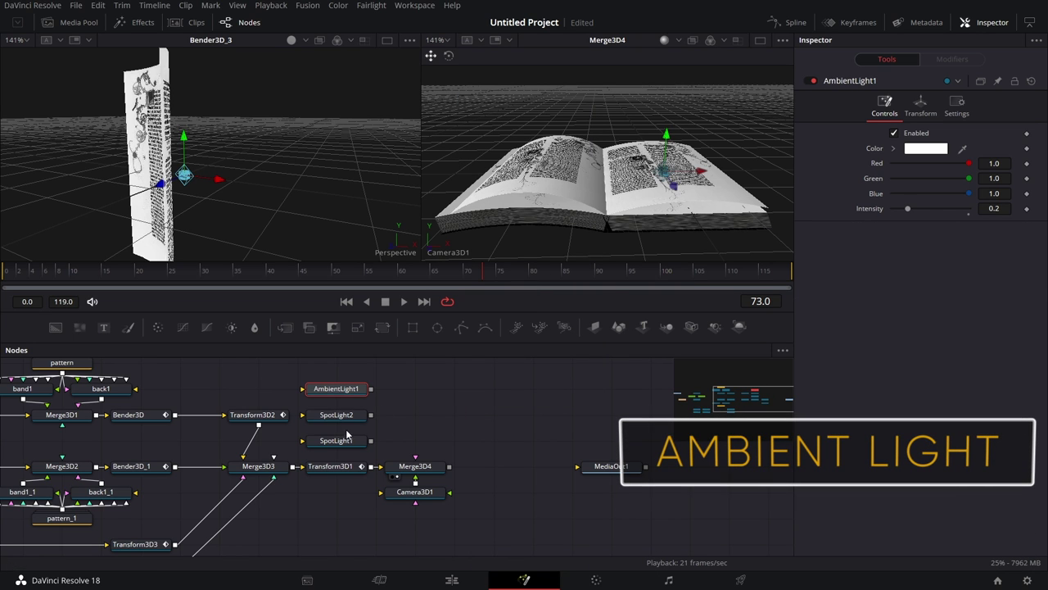
- Connect both spot lights and the ambient light to Merge3D4, and set the ambient intensity to 0.4 with viewer lighting off
drag(370, 440, 415, 466)
drag(370, 414, 416, 465)
drag(371, 388, 435, 456)
click(660, 40)
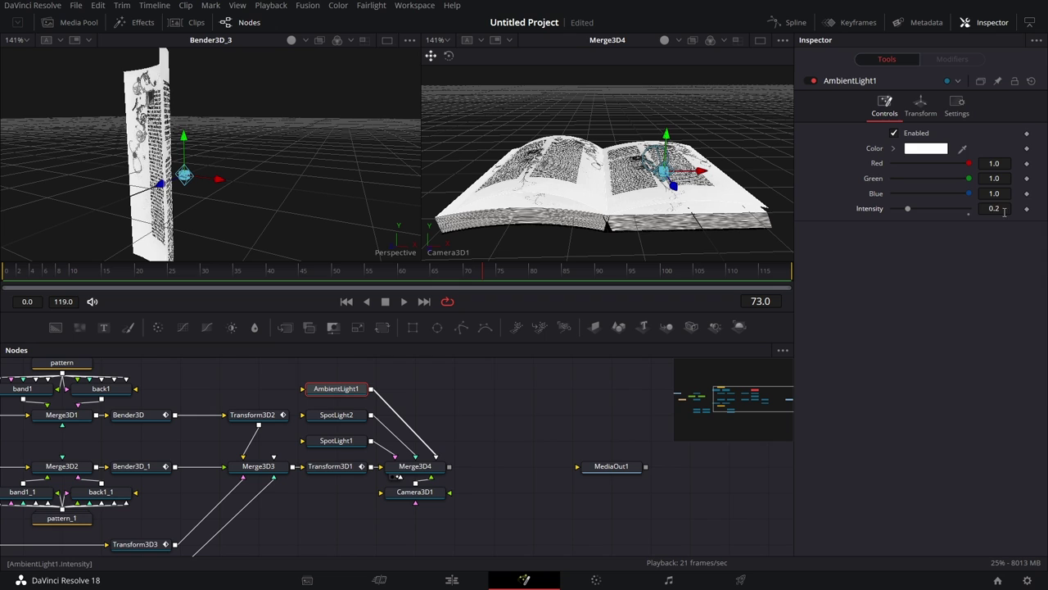
text(4)
key(Tab)
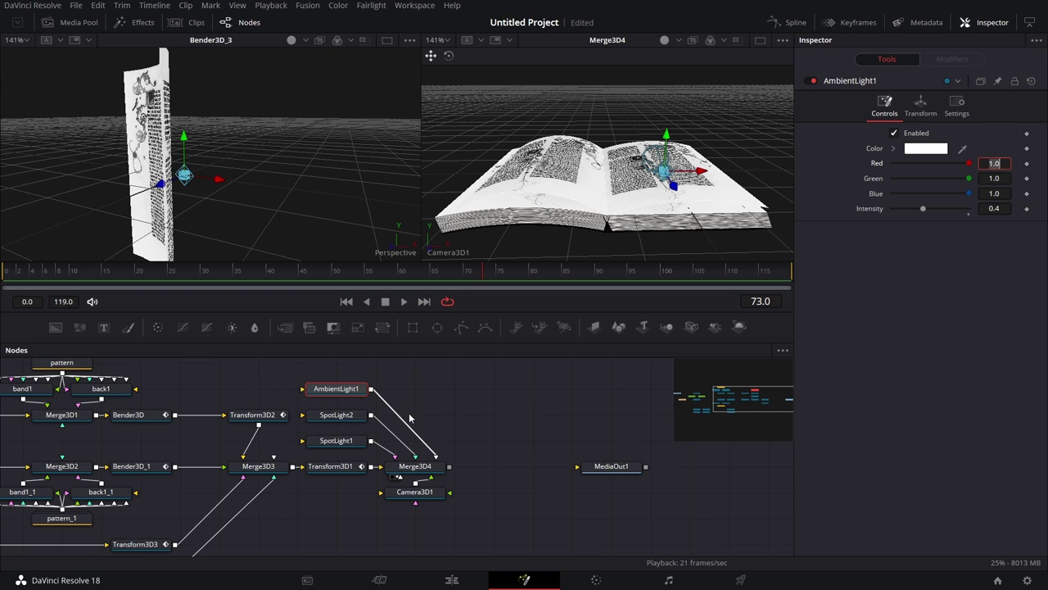
- Set the cone angle of both spot lights to 90 and the decay type of SpotLight2 to Linear
click(336, 414)
drag(925, 239, 970, 239)
click(342, 442)
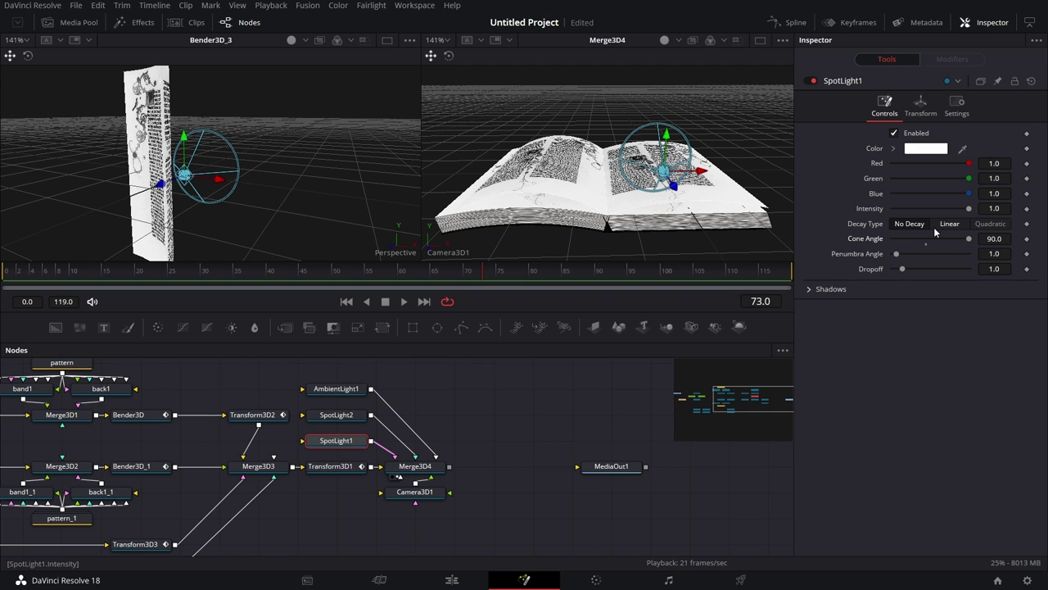
click(351, 416)
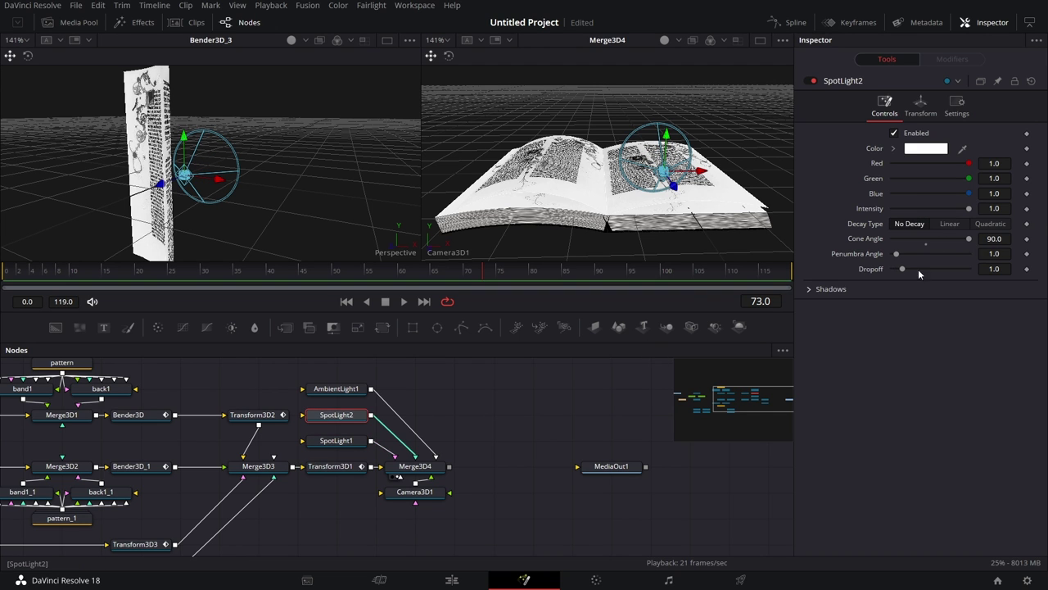
click(949, 226)
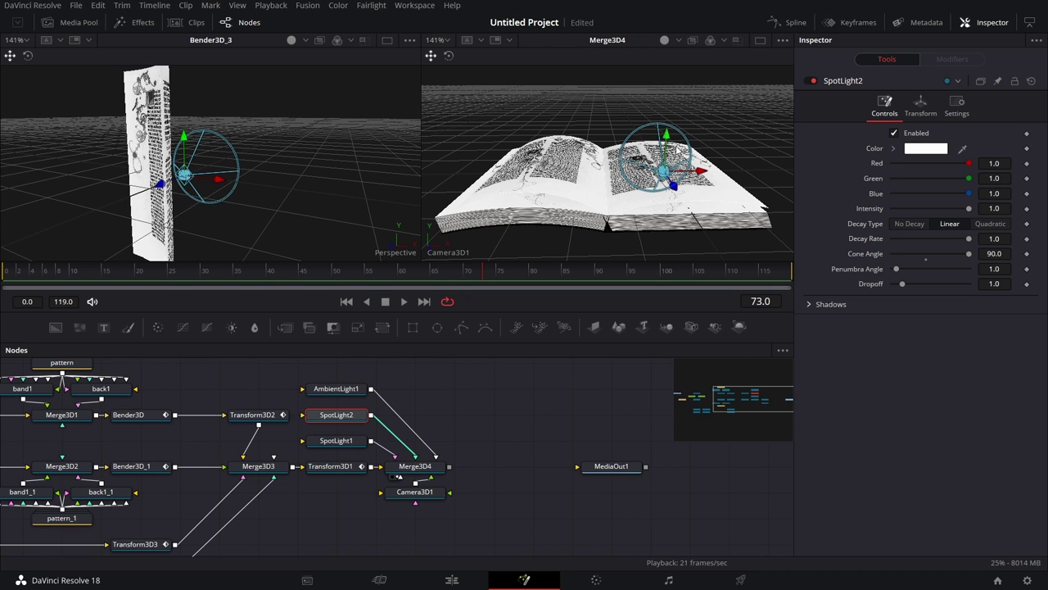
- Show Merge3D4 in a single enlarged viewer and place SpotLight1 to the left and SpotLight2 to the right of the book
click(760, 41)
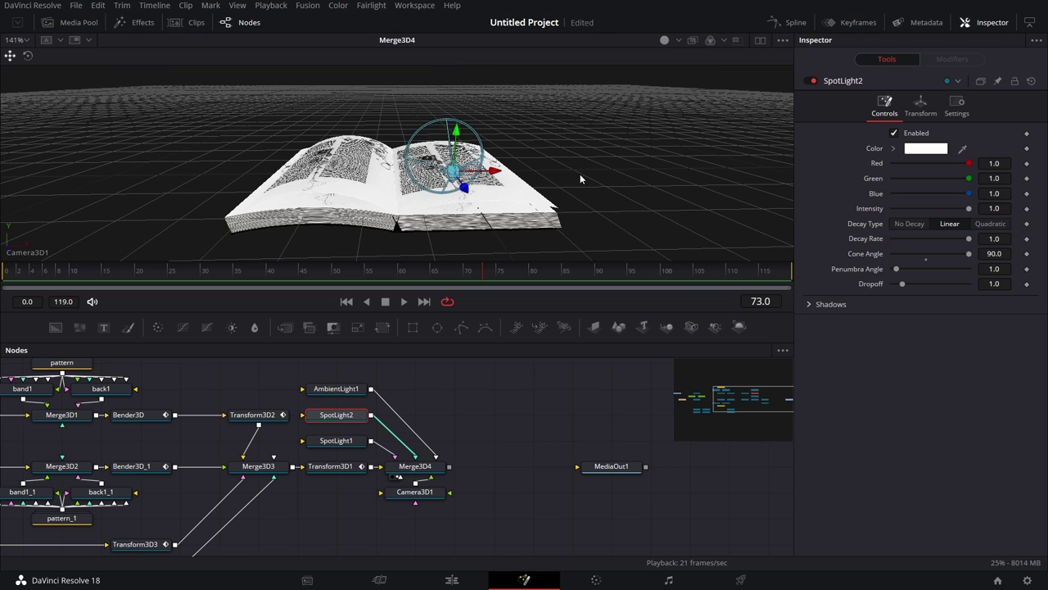
scroll(580, 176, down, 5)
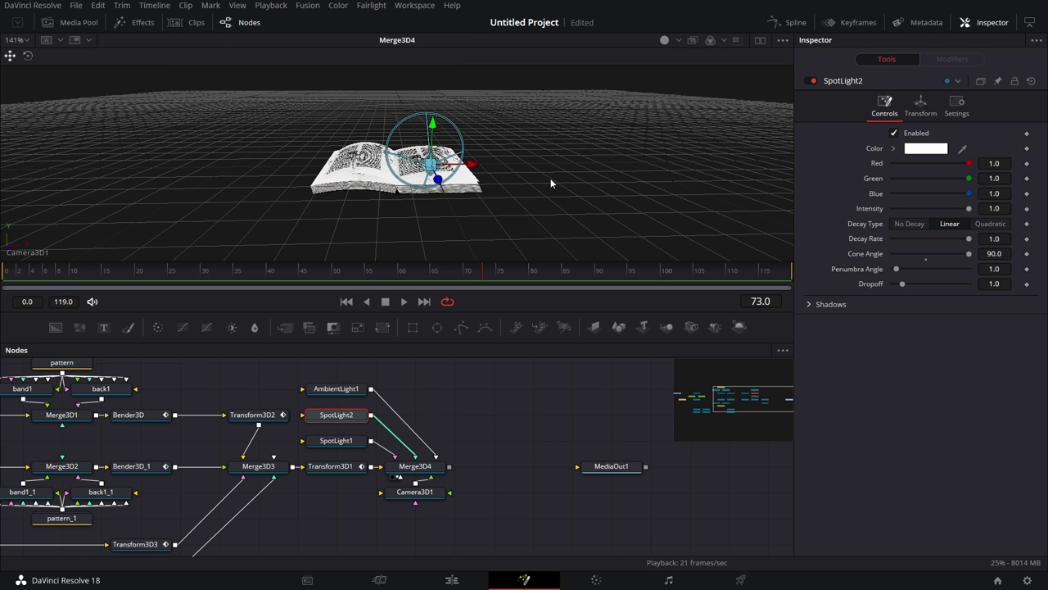
drag(473, 167, 277, 185)
drag(471, 164, 589, 164)
drag(472, 166, 600, 164)
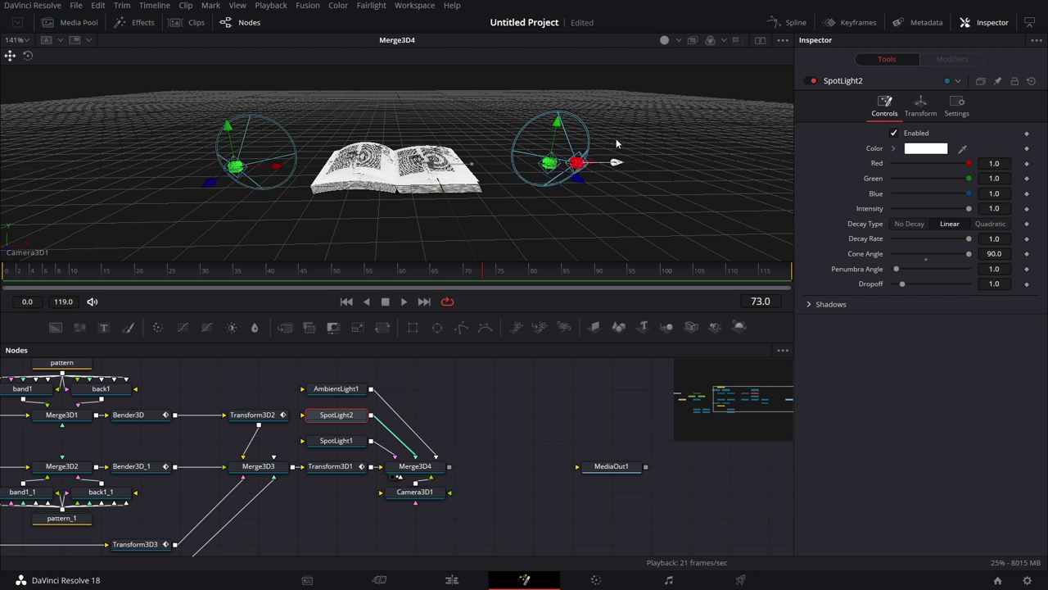
- Move SpotLight2 forward along its Z axis so it sits in front of the book's right side
drag(733, 161, 730, 238)
drag(593, 179, 617, 72)
drag(614, 125, 612, 150)
drag(600, 191, 682, 203)
drag(504, 194, 714, 100)
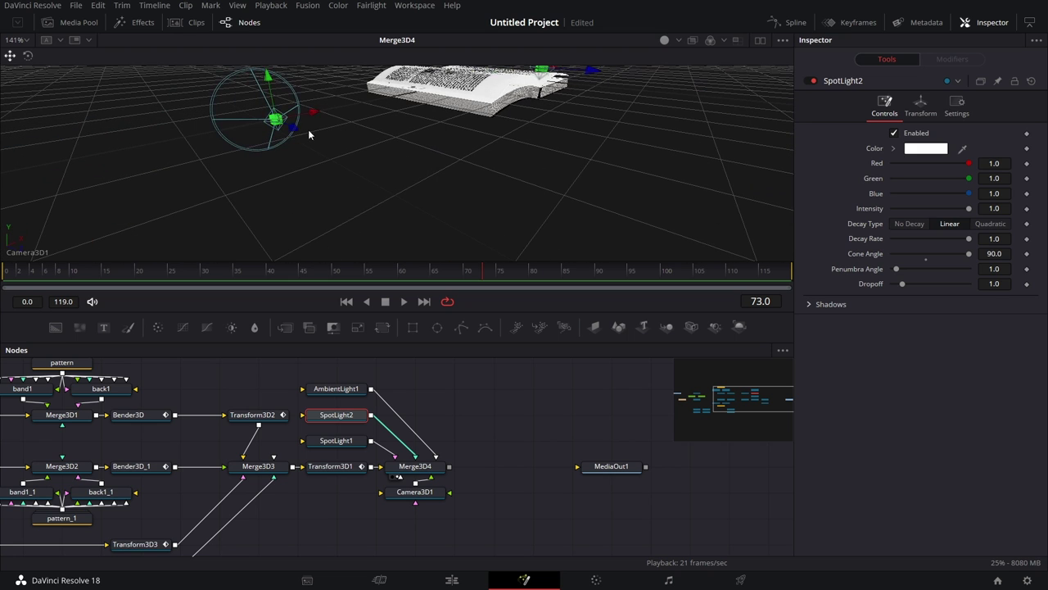
drag(294, 131, 575, 261)
drag(660, 109, 705, 177)
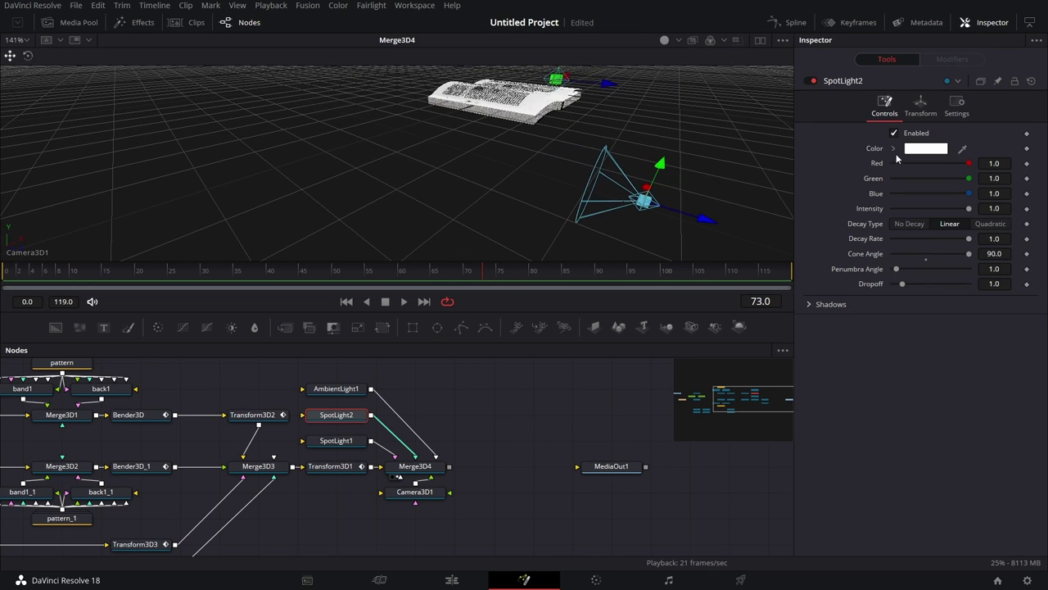
- Rotate SpotLight2 so its cone aims at the book
click(23, 58)
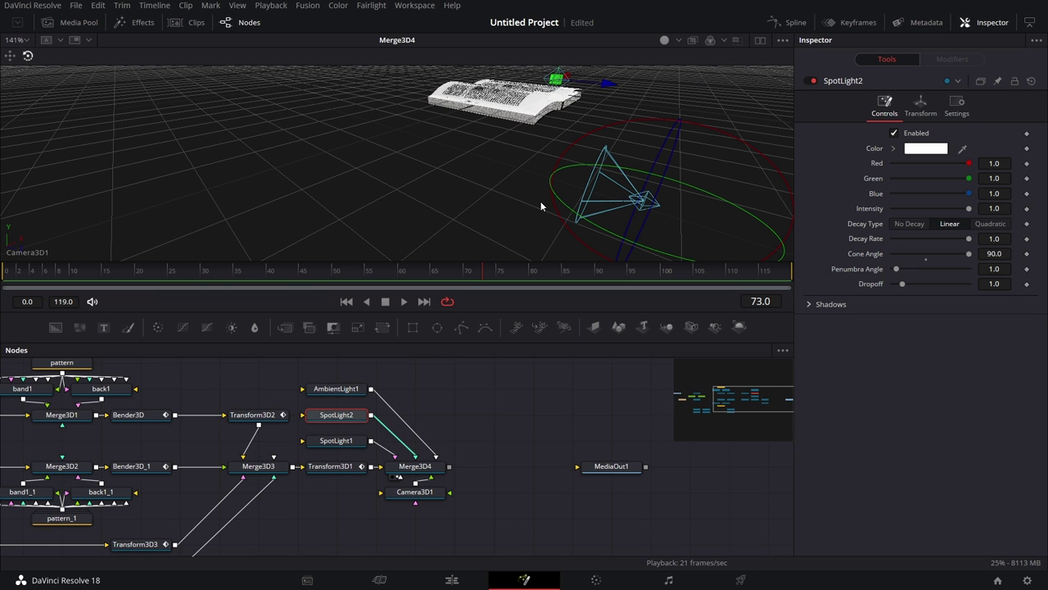
drag(620, 234, 571, 207)
drag(671, 198, 515, 174)
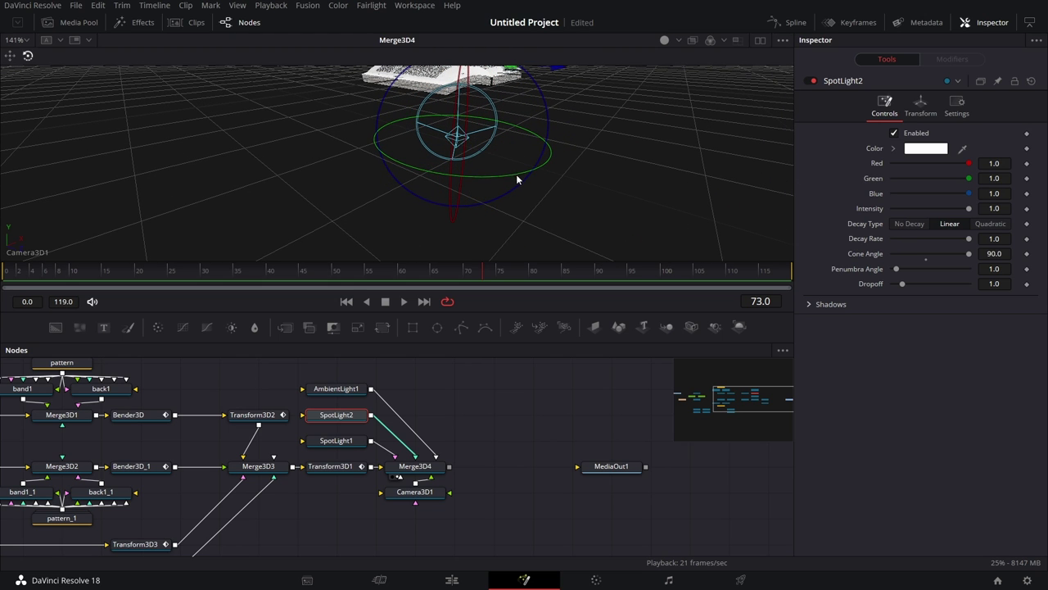
drag(637, 158, 531, 222)
drag(682, 168, 577, 240)
drag(663, 184, 510, 215)
- Rotate SpotLight1 so its cone points at the book from the front left
click(343, 440)
click(27, 56)
drag(494, 122, 399, 211)
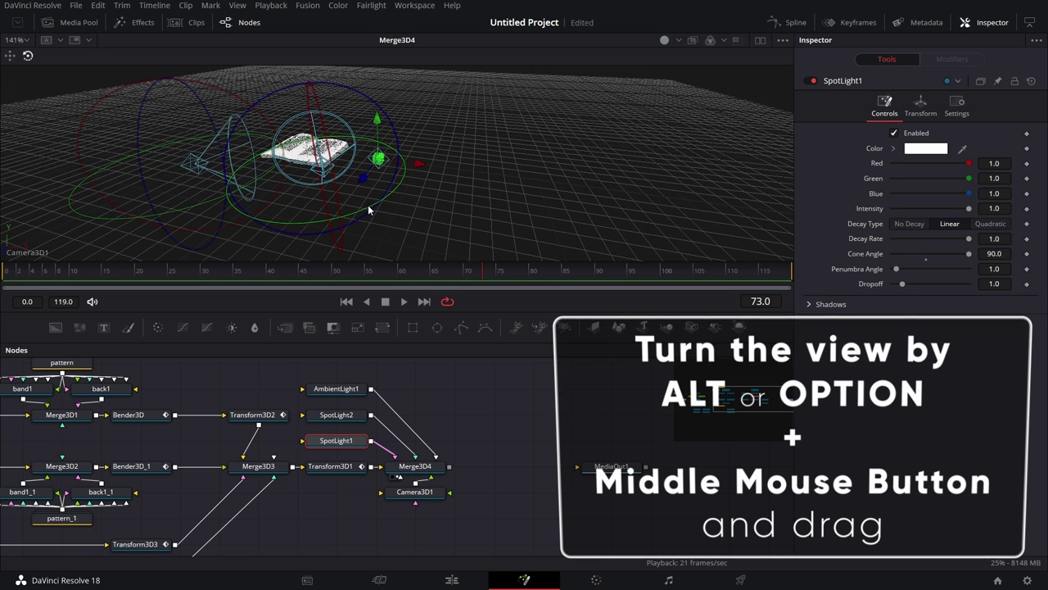
drag(456, 239, 451, 241)
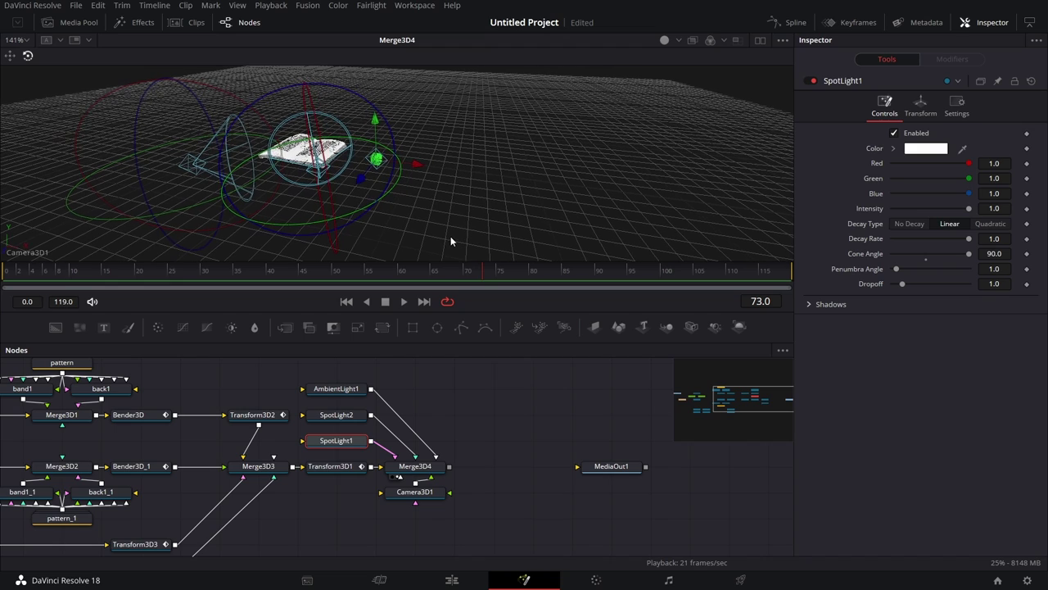
drag(332, 202, 500, 190)
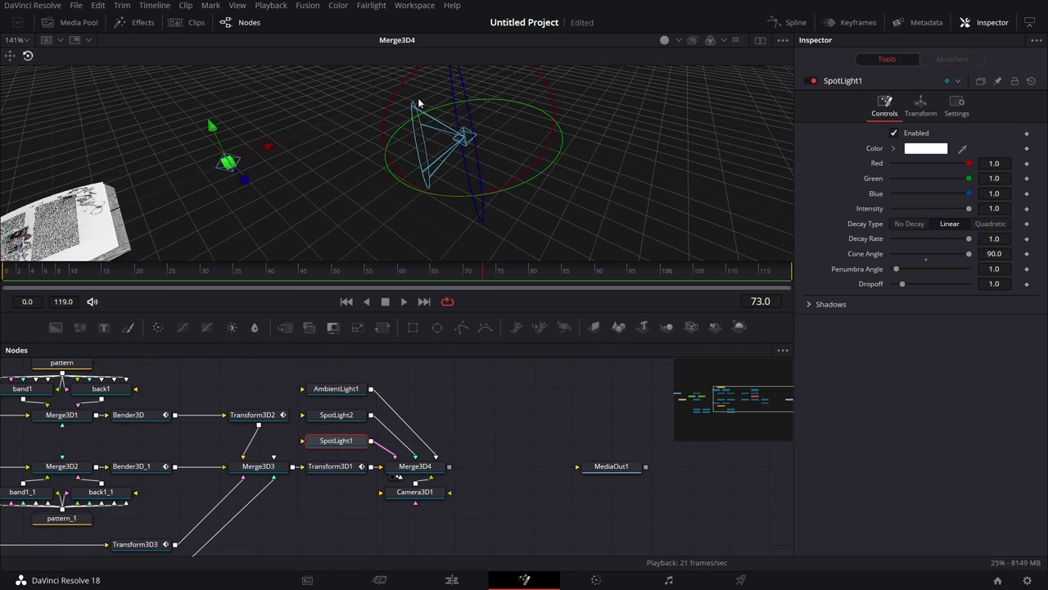
drag(413, 84, 557, 170)
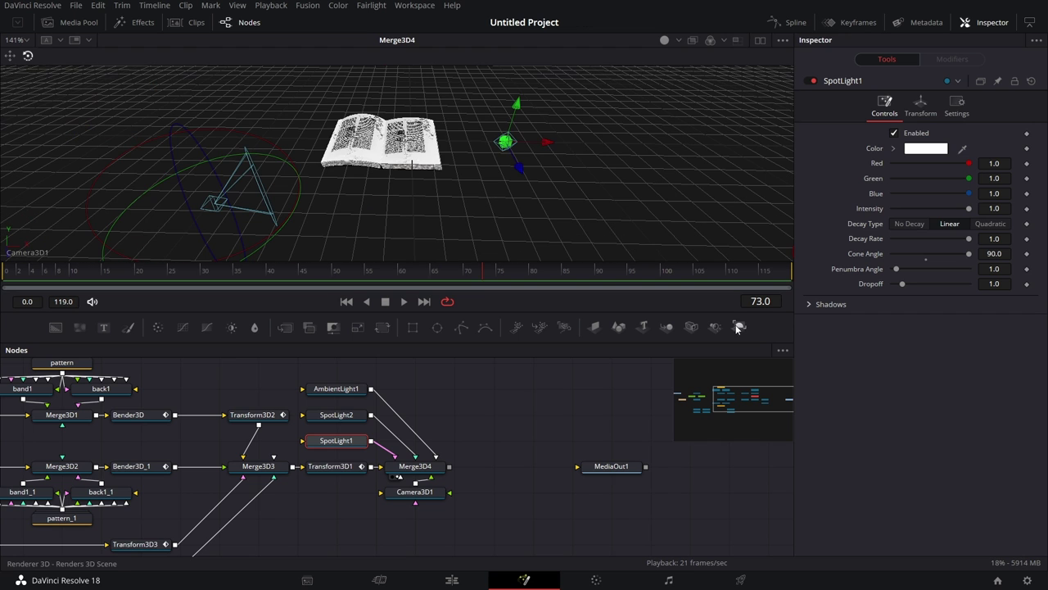
- Add a Renderer 3D node after Merge3D4, set it to OpenGL Renderer with shadows enabled, and show its output in the viewer
drag(739, 328, 534, 426)
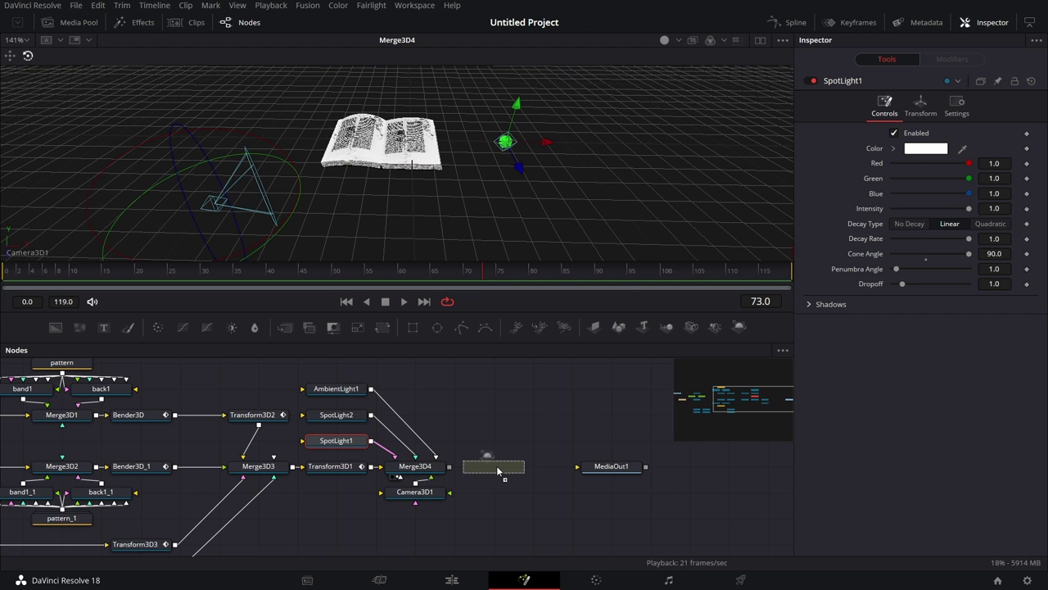
drag(497, 471, 496, 471)
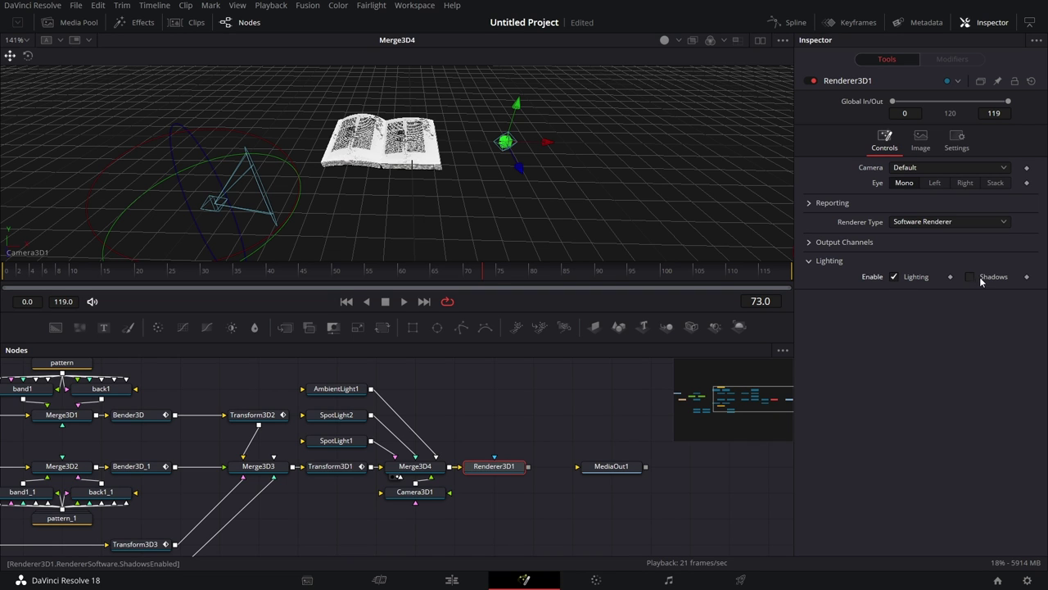
click(942, 223)
click(938, 245)
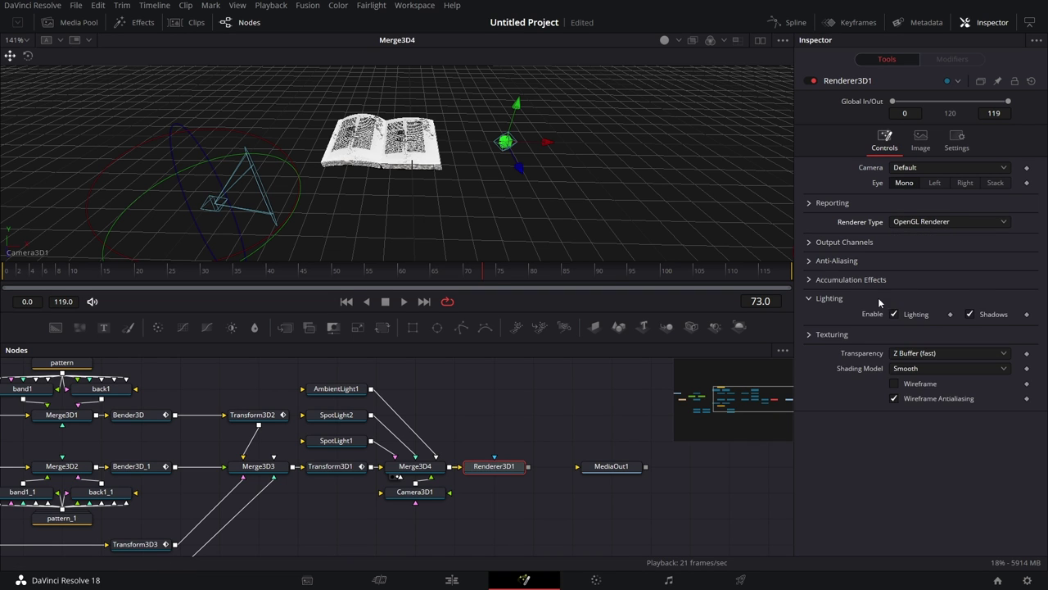
key(1)
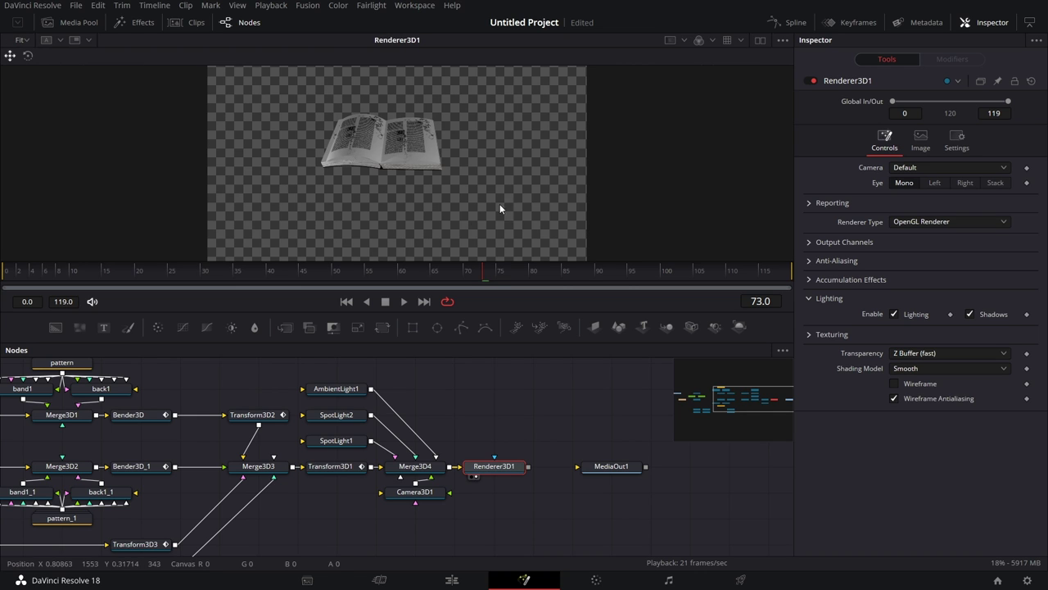
- Try to bring Camera3D1 closer to the book by setting its Z translation to 2.1
click(436, 495)
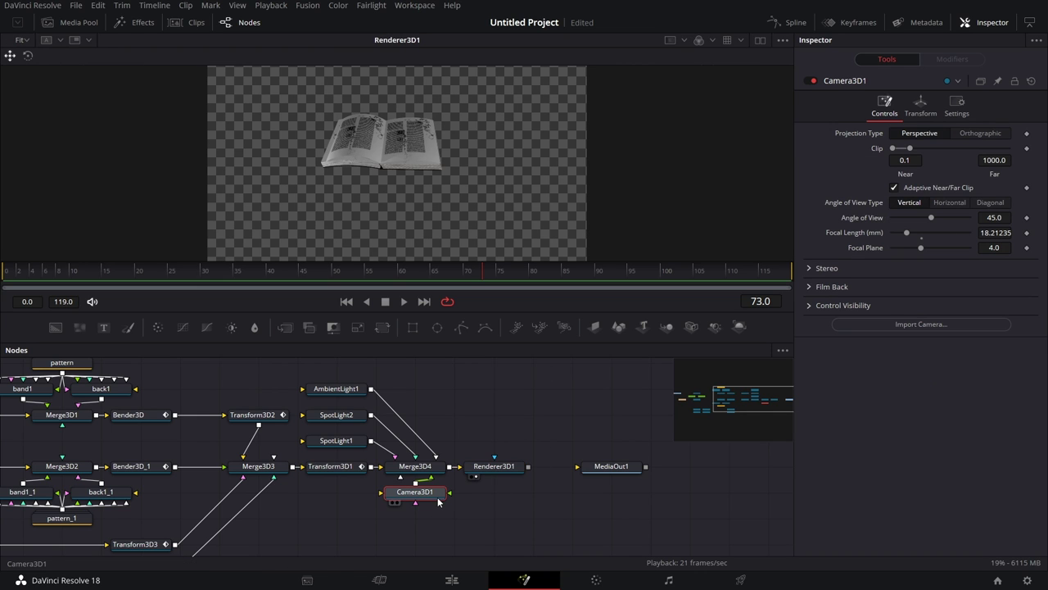
click(923, 111)
drag(919, 178, 900, 178)
- Frame the open book in Merge3D4's perspective view and replace Camera3D1 with a new Camera 3D matching that view, connected to Merge3D4
drag(416, 465, 509, 244)
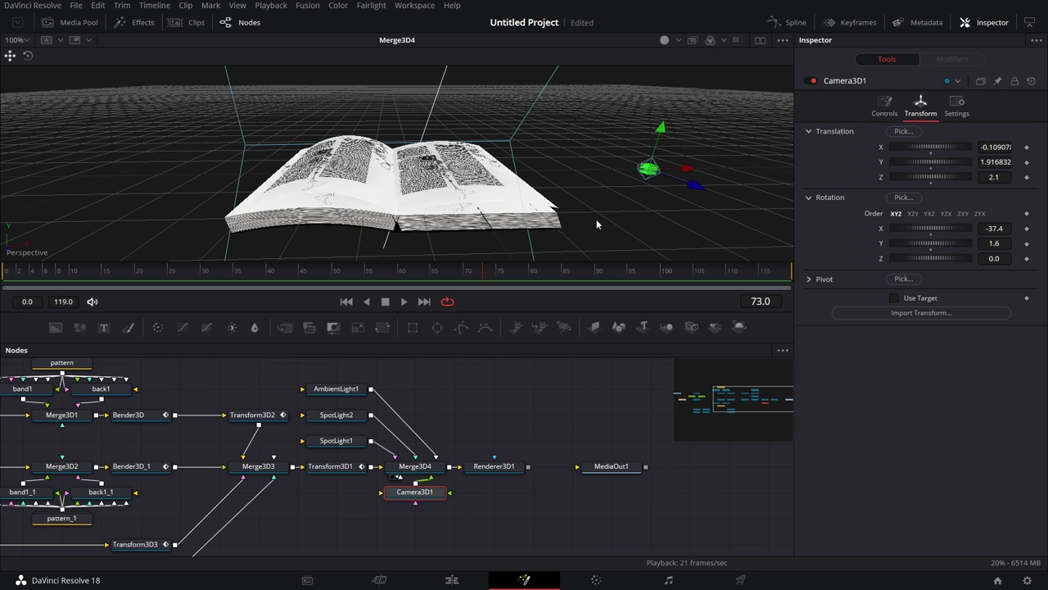
scroll(622, 221, up, 2)
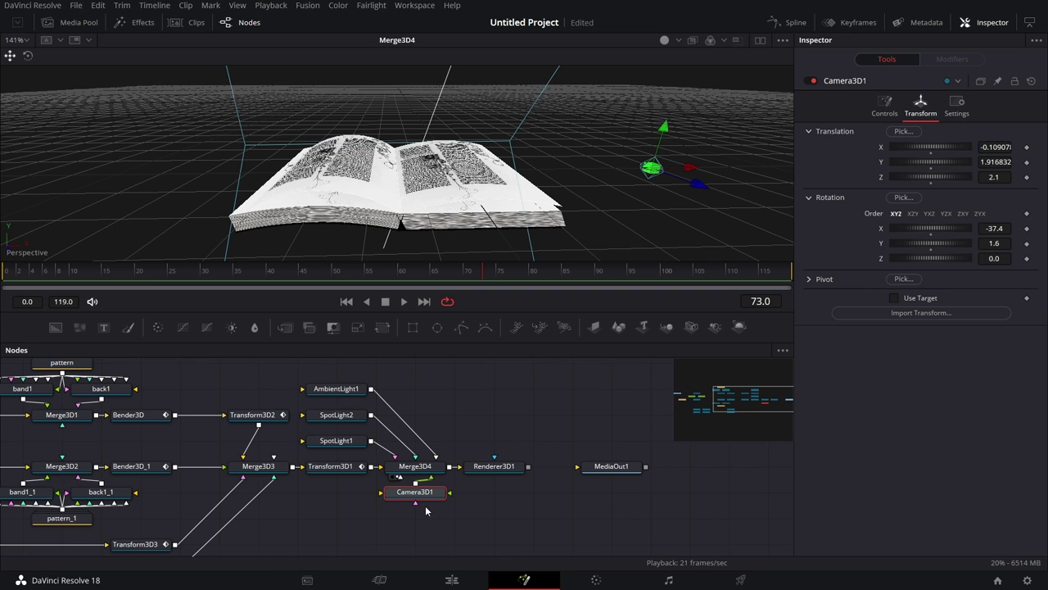
drag(425, 503, 427, 529)
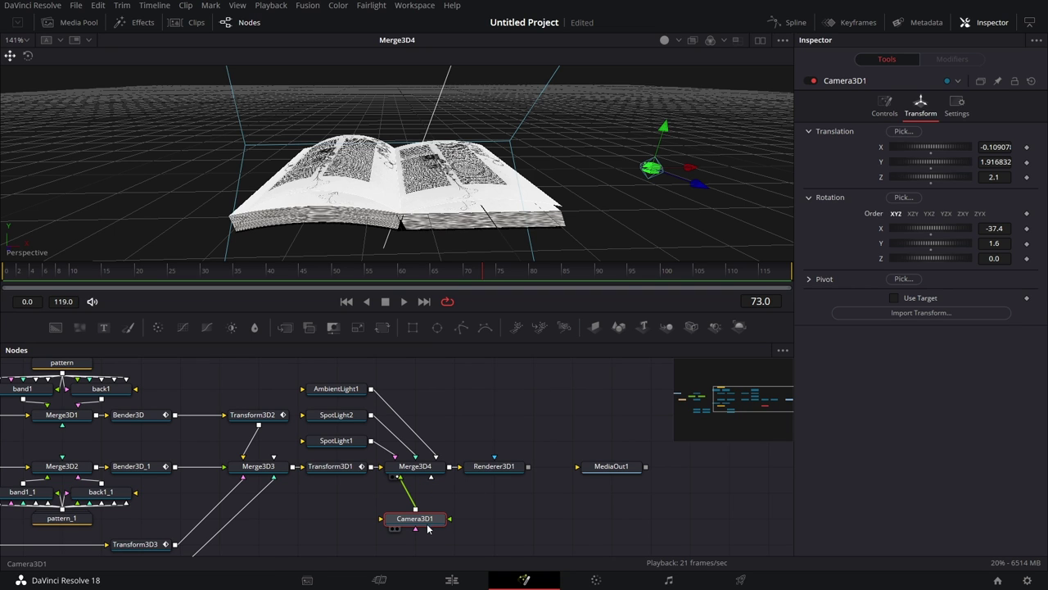
click(405, 487)
key(Delete)
click(428, 470)
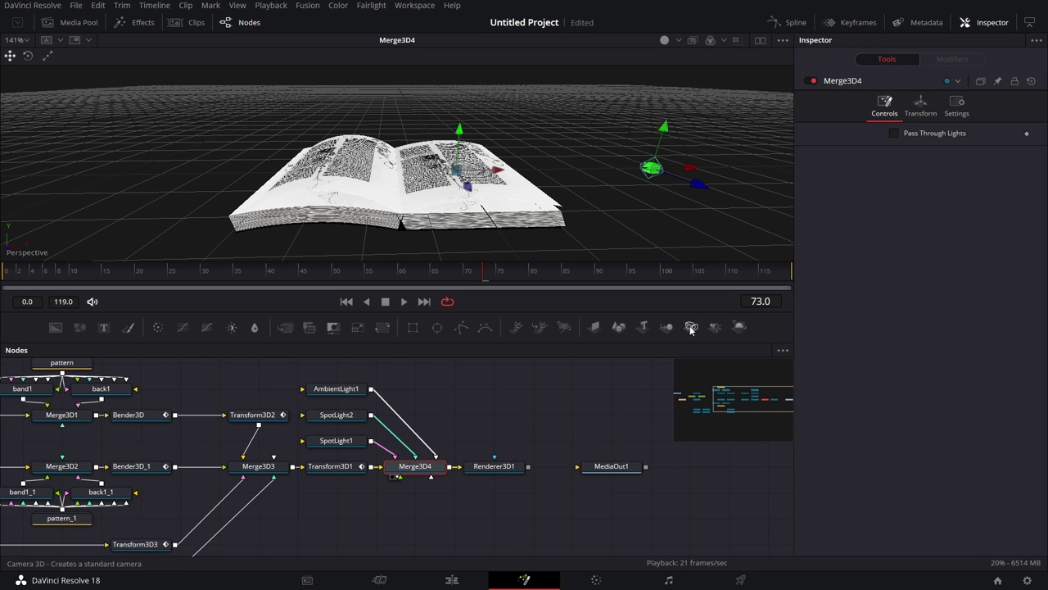
key(ctrl+z)
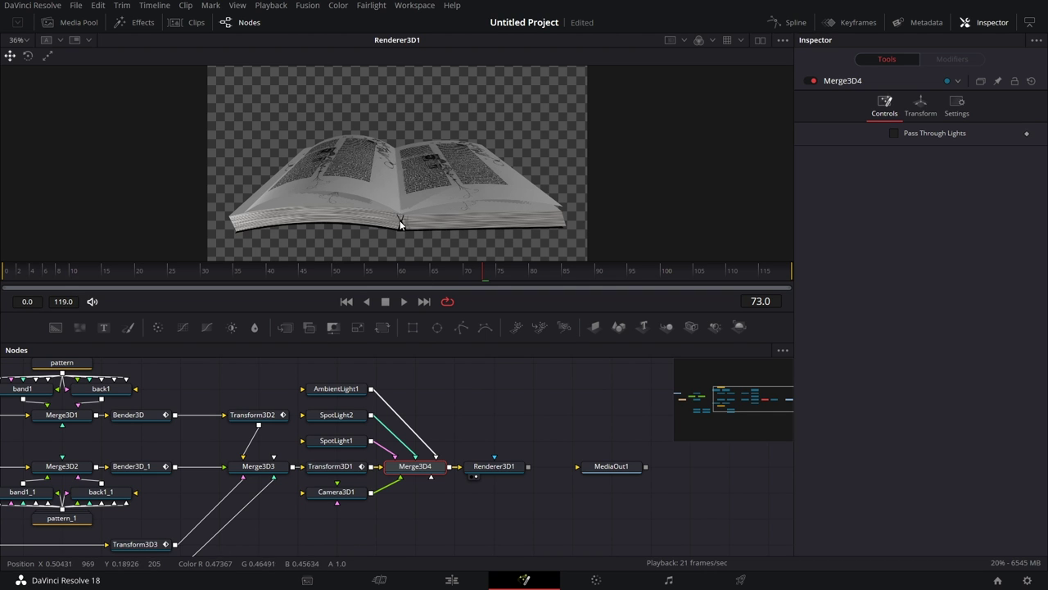
- Keyframe Transform3D2's X translation at -0.017 on frame 40 and 0 on frame 30
click(255, 417)
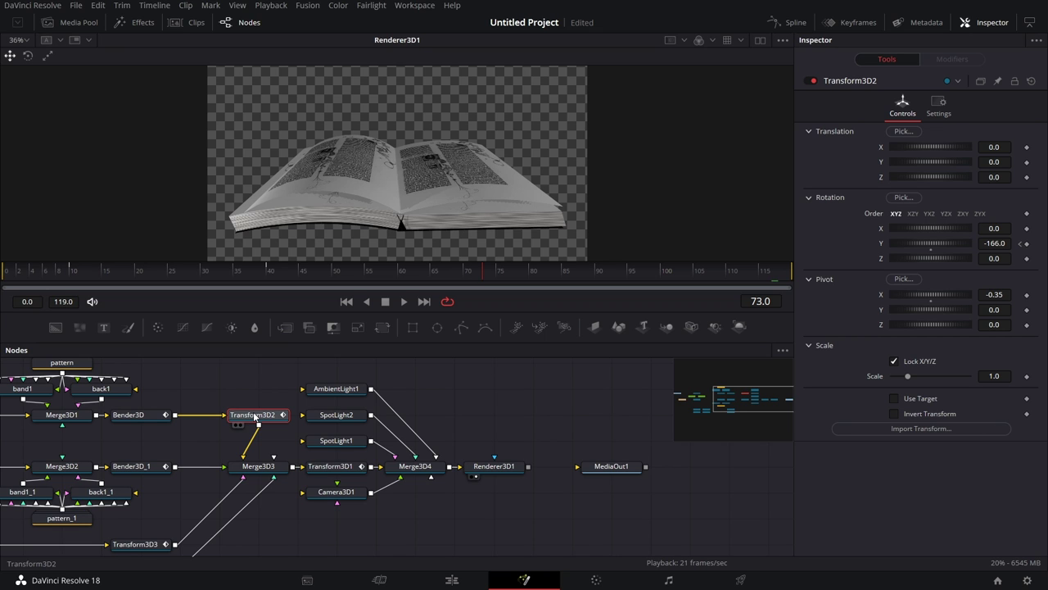
click(267, 274)
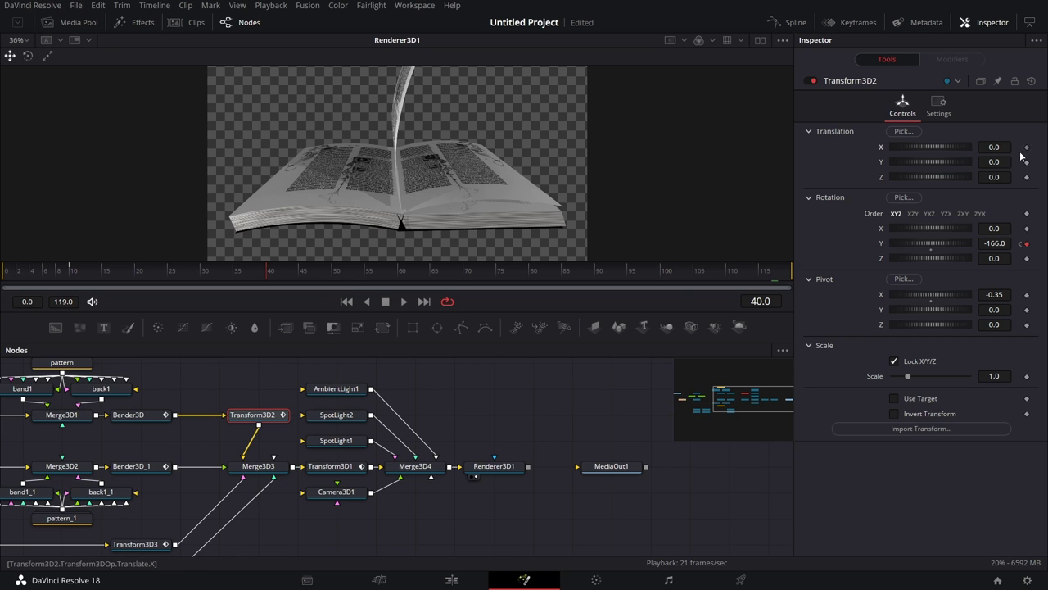
drag(997, 149, 985, 149)
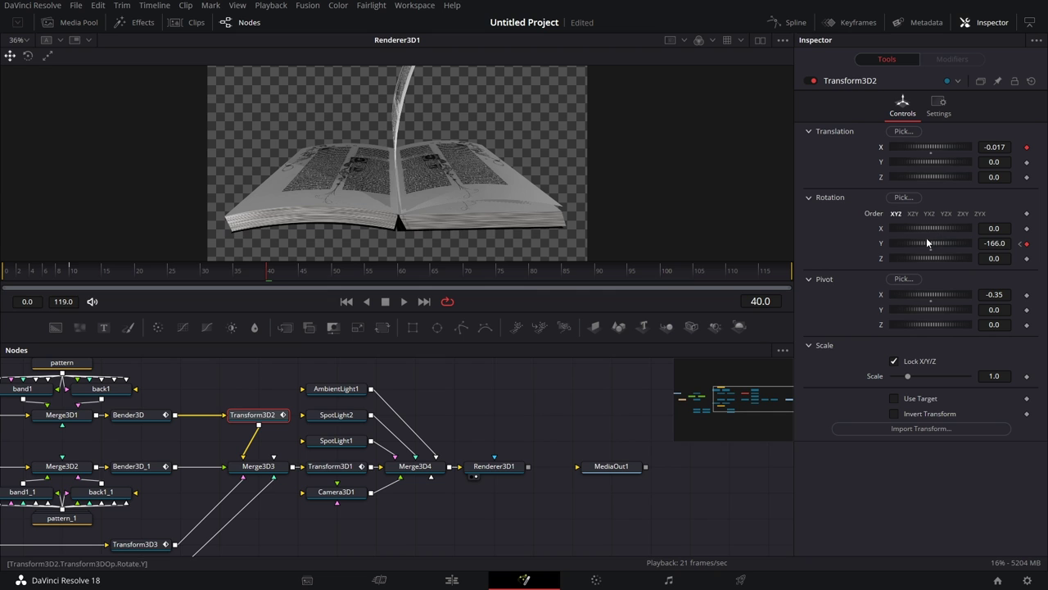
click(202, 275)
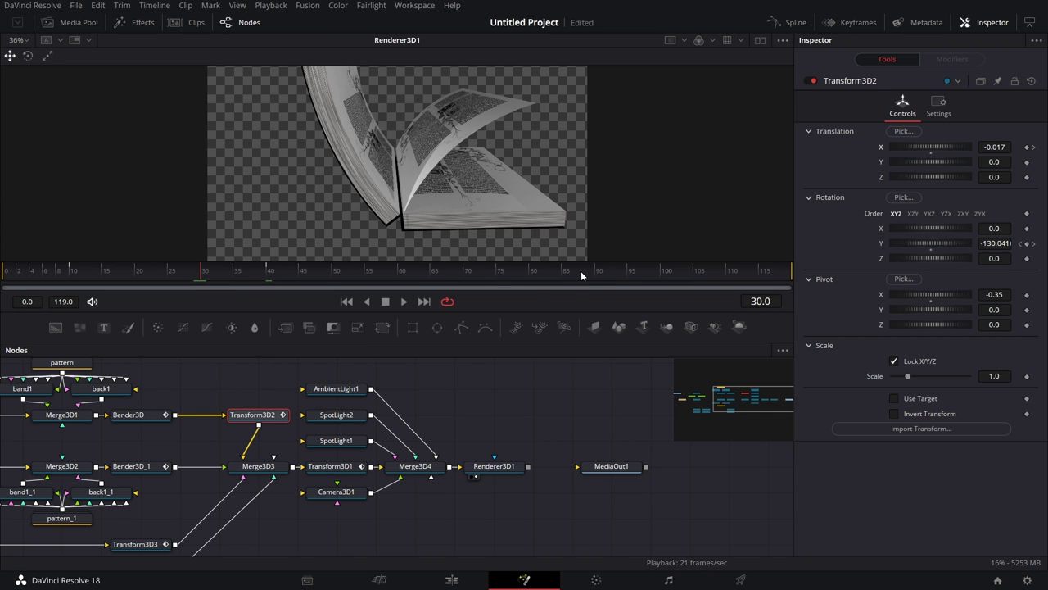
click(1008, 146)
text(0)
key(Tab)
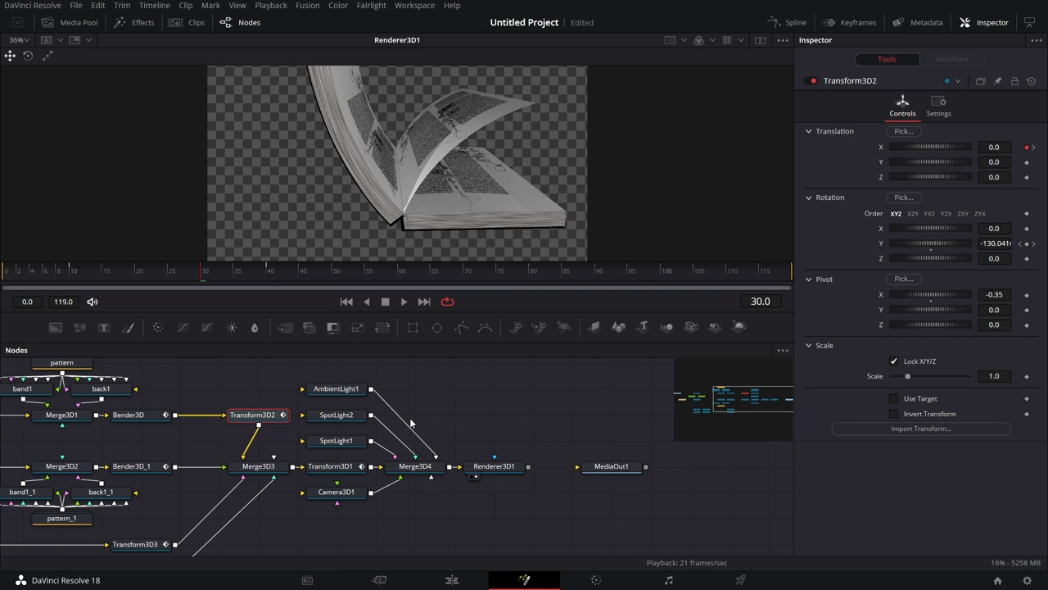
- Connect Renderer3D1 to MediaOut1 and play back the rendered book-opening animation from near the start
click(49, 273)
click(405, 302)
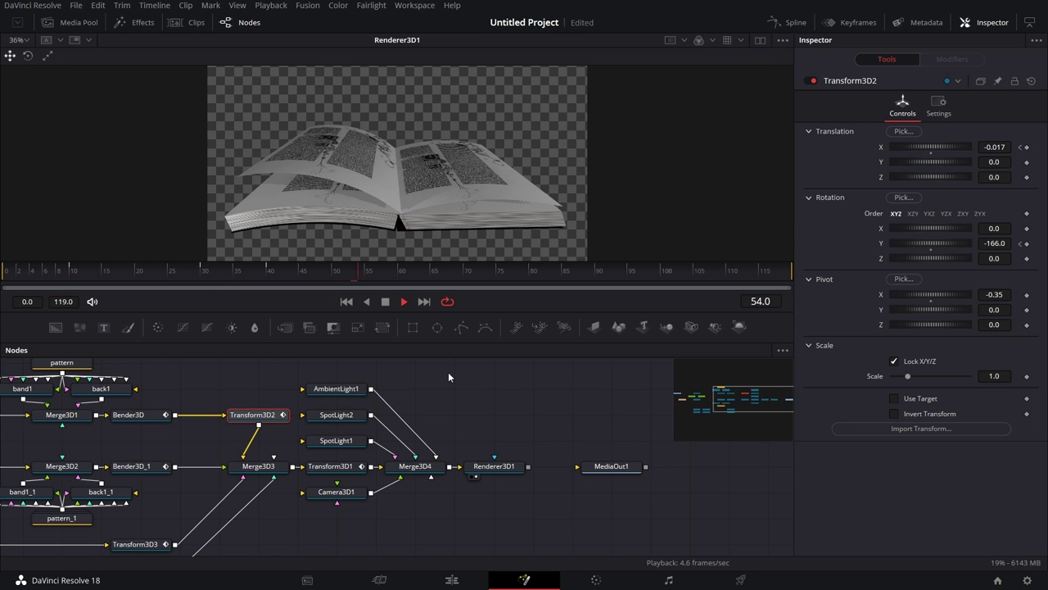
key(space)
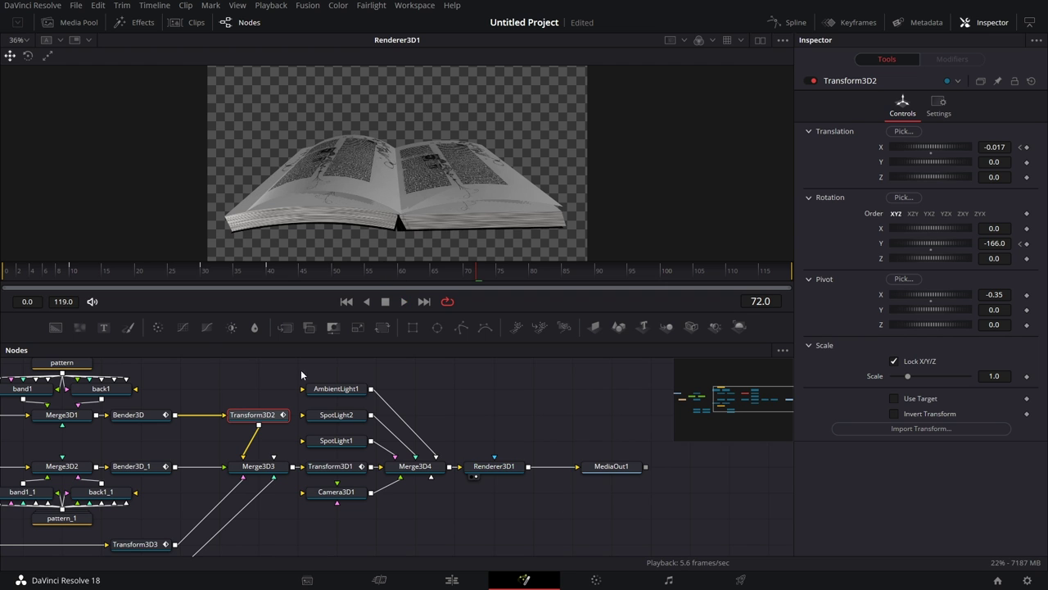
click(45, 271)
click(404, 301)
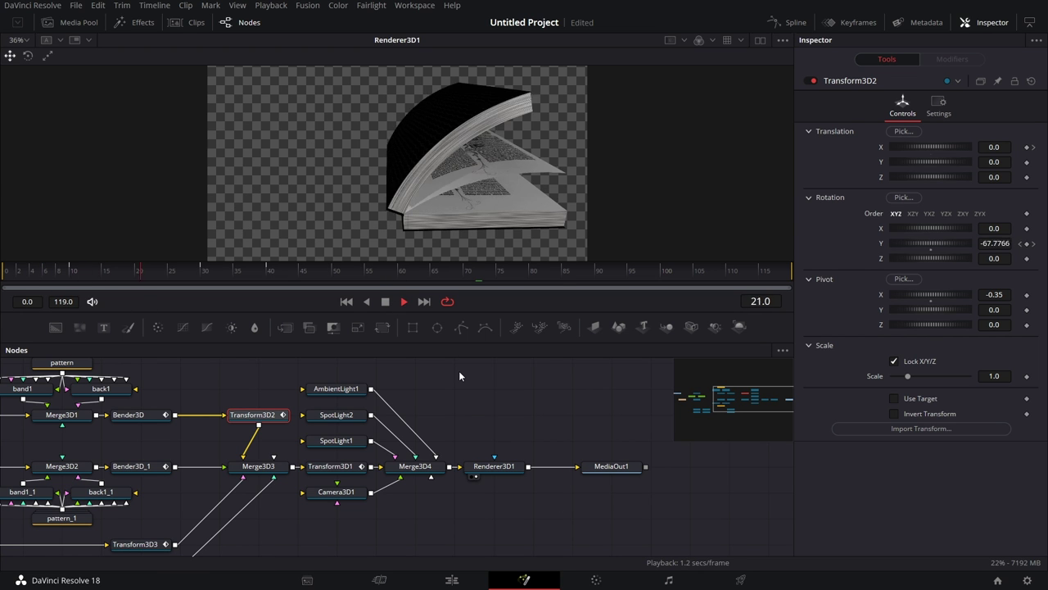
key(space)
drag(479, 383, 484, 383)
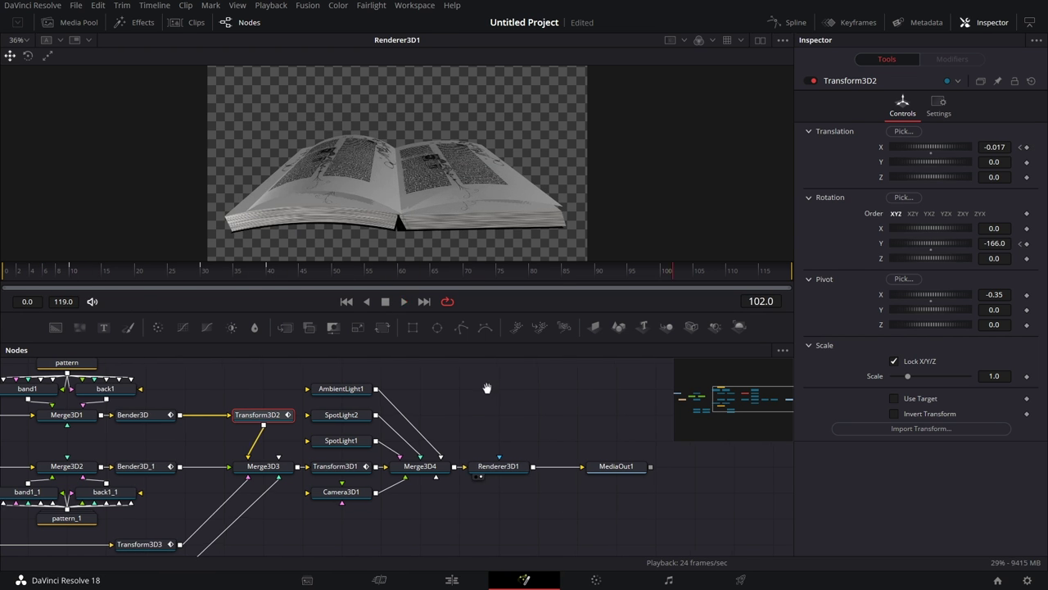
- Switch to the Edit page and place a Four Color Gradient generator on V1 beneath the Fusion Composition
click(452, 579)
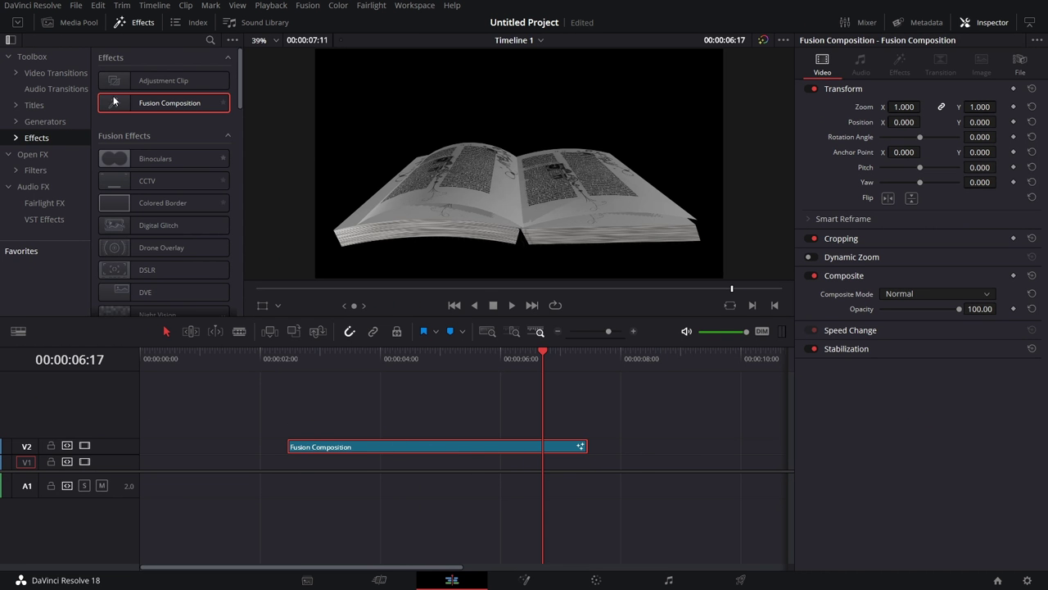
click(41, 122)
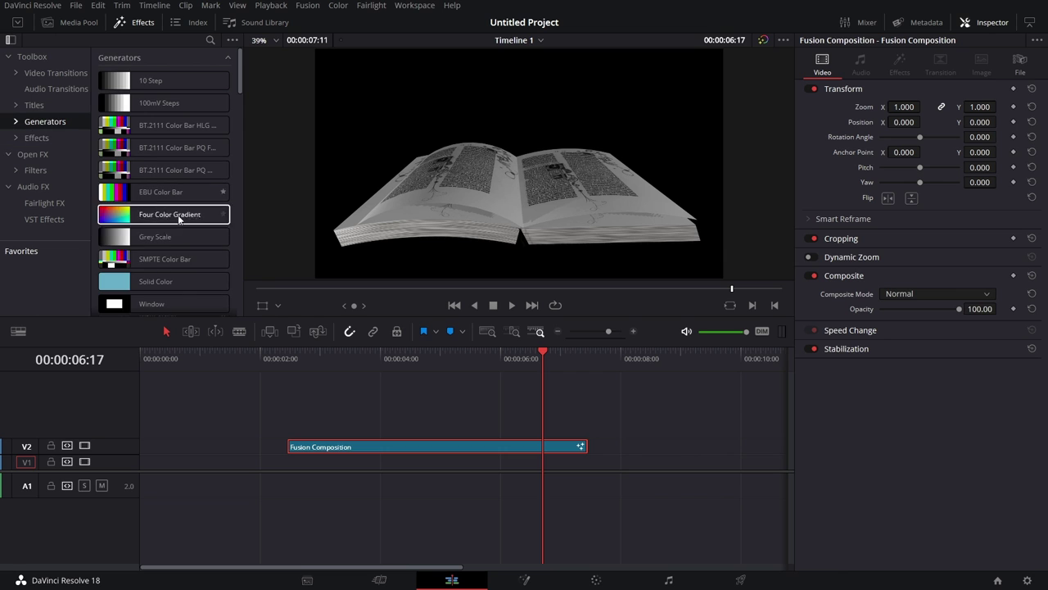
drag(167, 215, 284, 465)
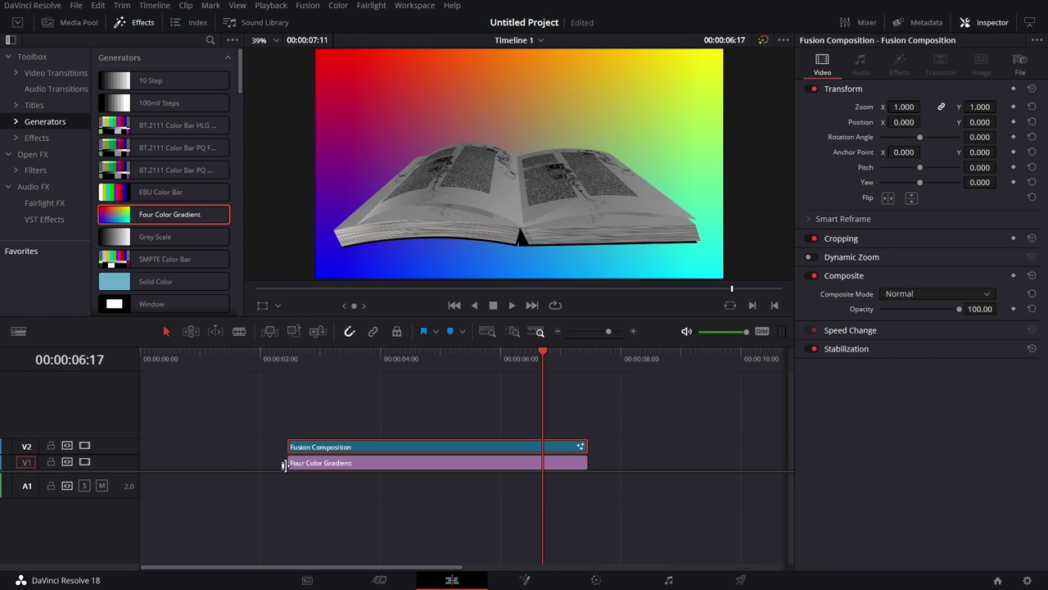
click(500, 465)
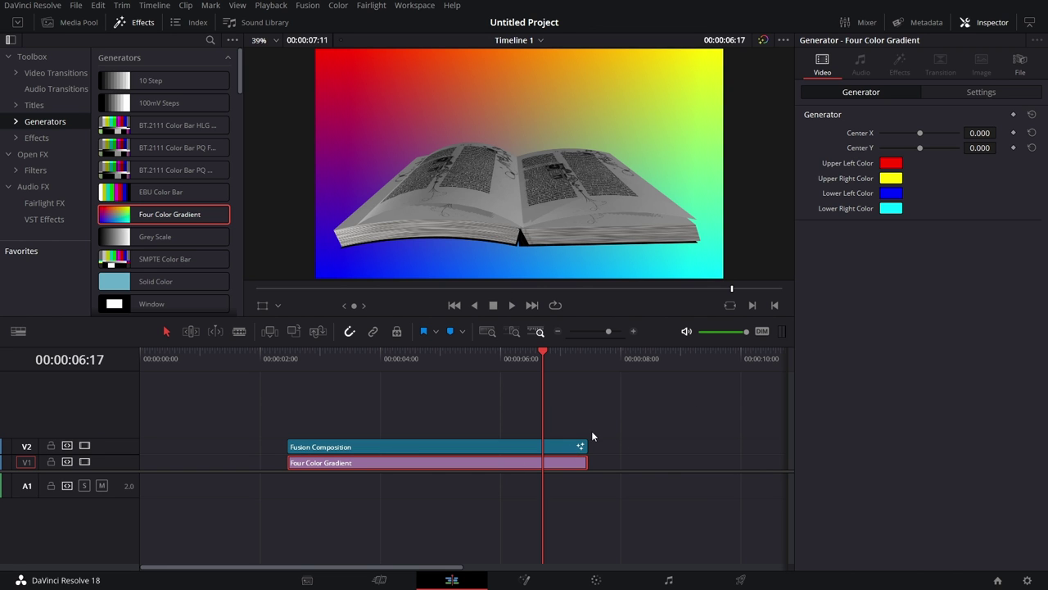
- Play the timeline from the clips' start to review the book animation over the gradient background
click(287, 361)
key(space)
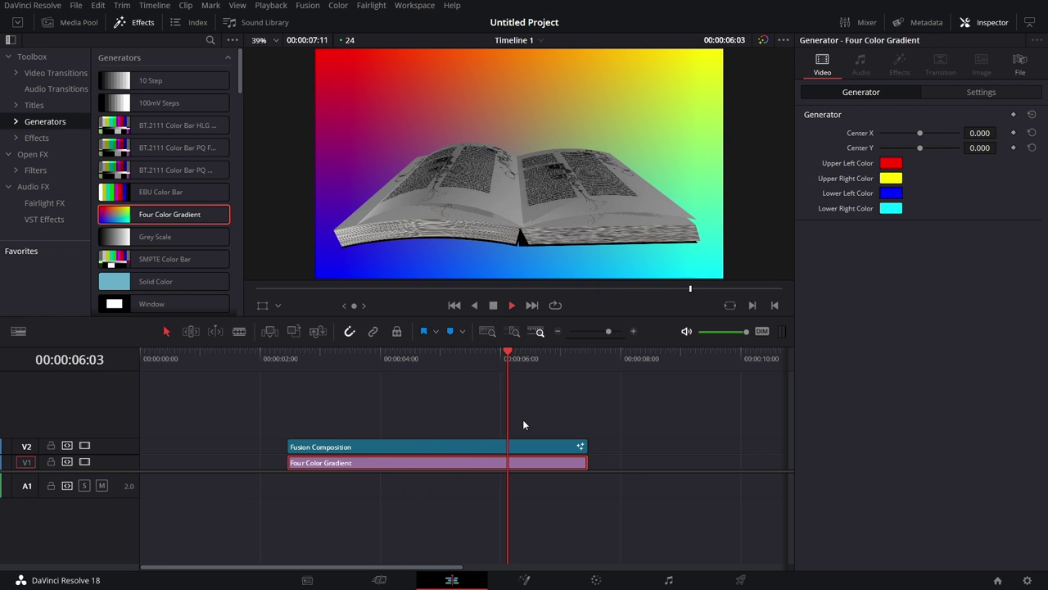
key(space)
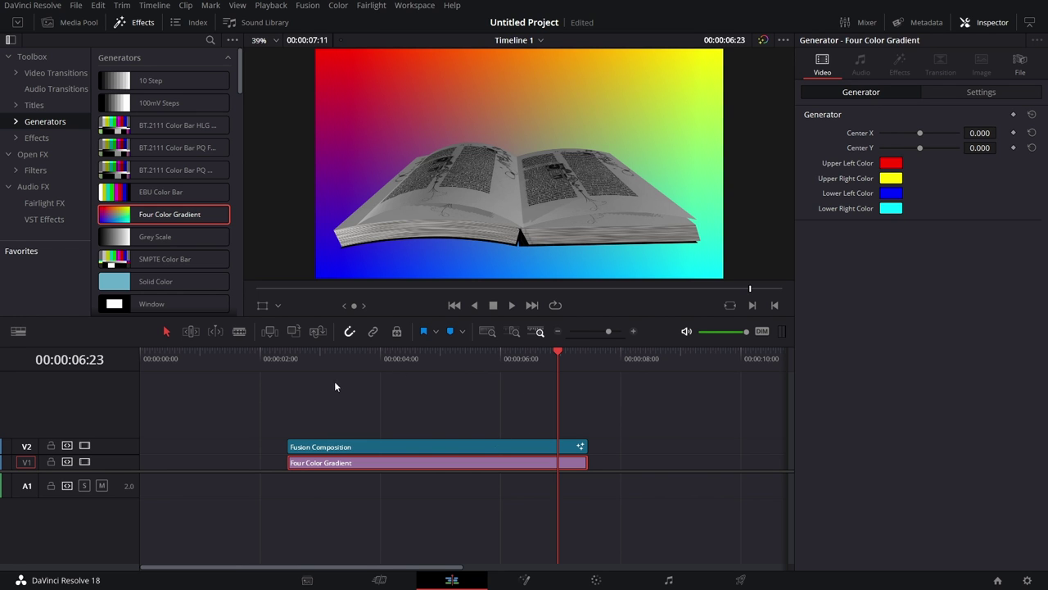
click(430, 446)
click(407, 365)
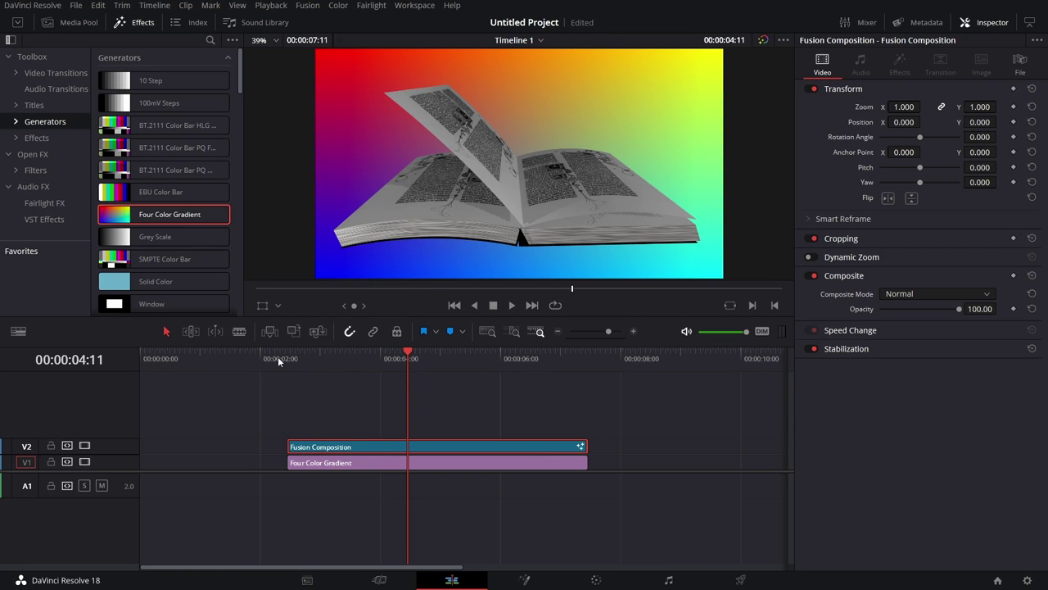
click(280, 360)
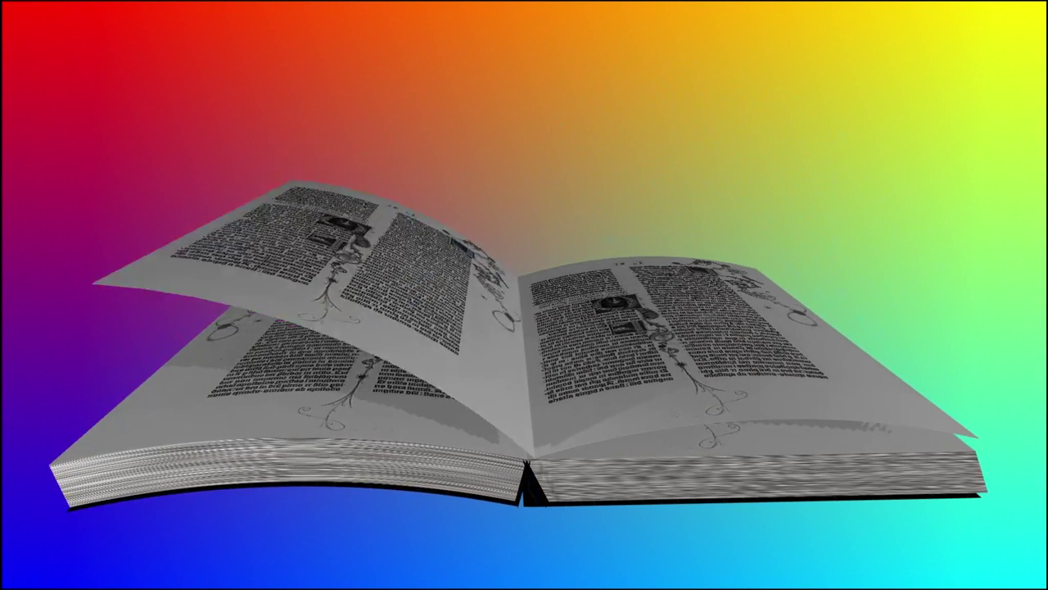
- Leave the full-screen preview and show Transform3D2 in the viewer on the Fusion page
mouse_move(279, 315)
key(Escape)
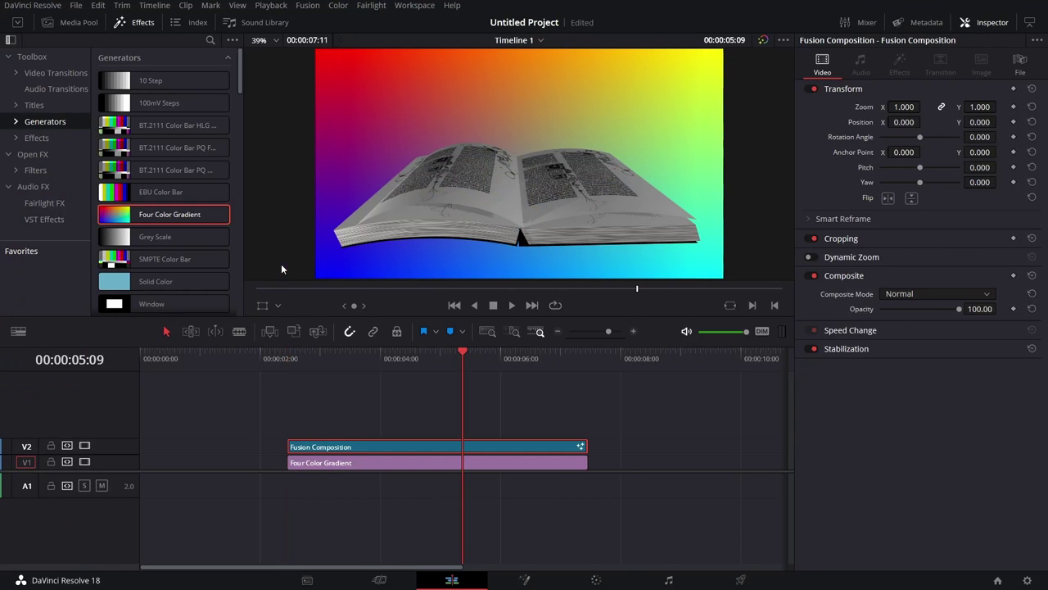
click(524, 580)
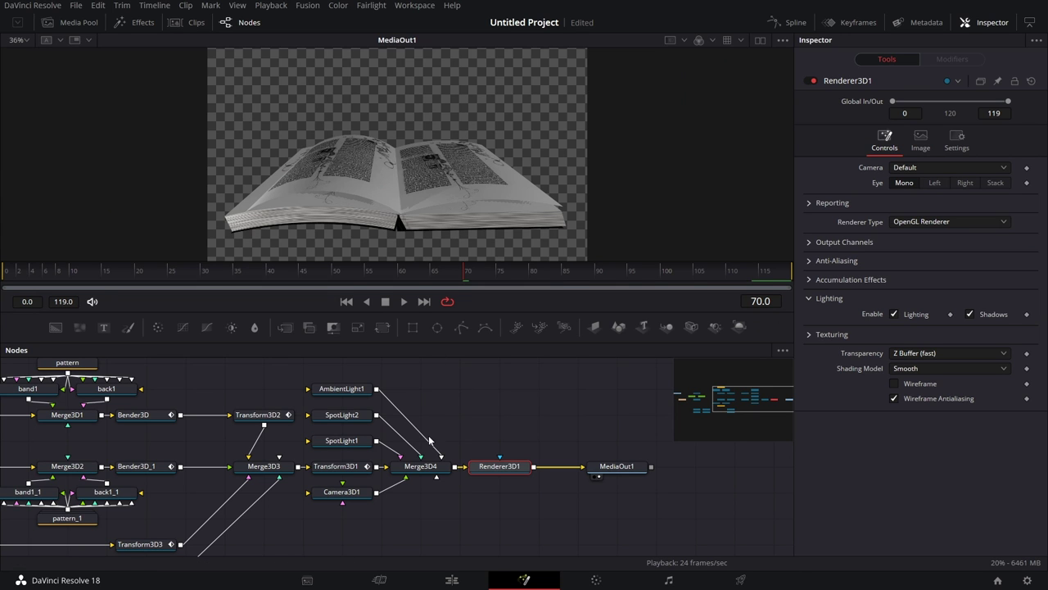
drag(266, 415, 341, 127)
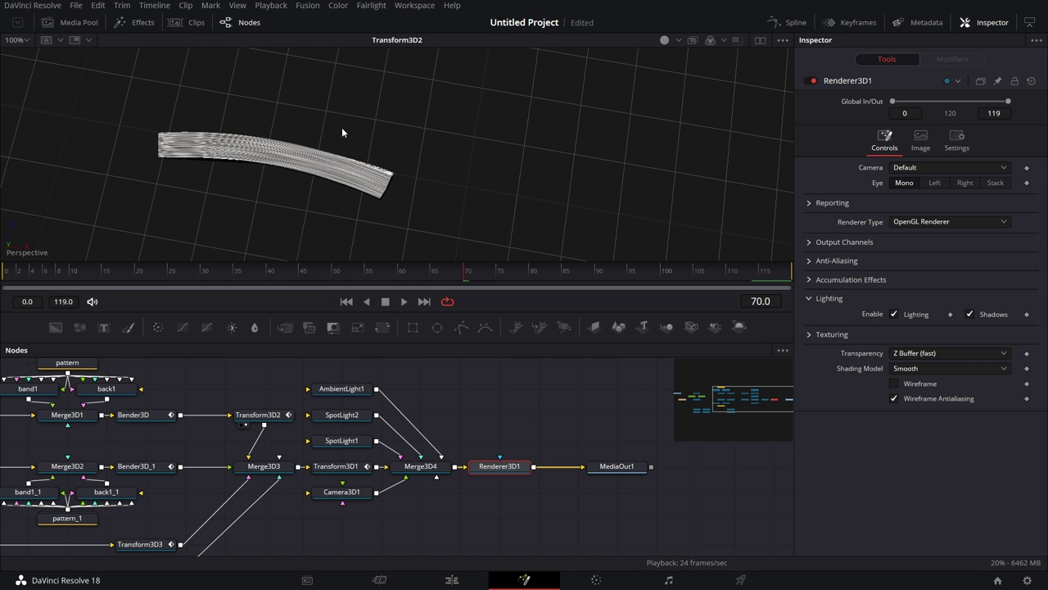
drag(283, 488, 296, 450)
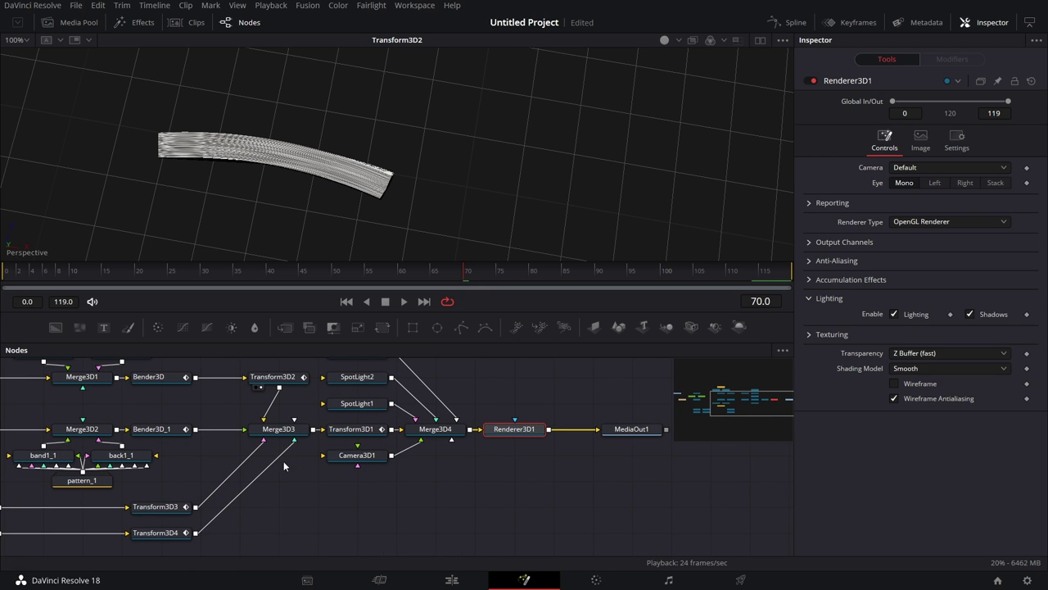
- Enable Group objects on Bender3D_1 while viewing it, and check the same option on Bender3D
click(163, 434)
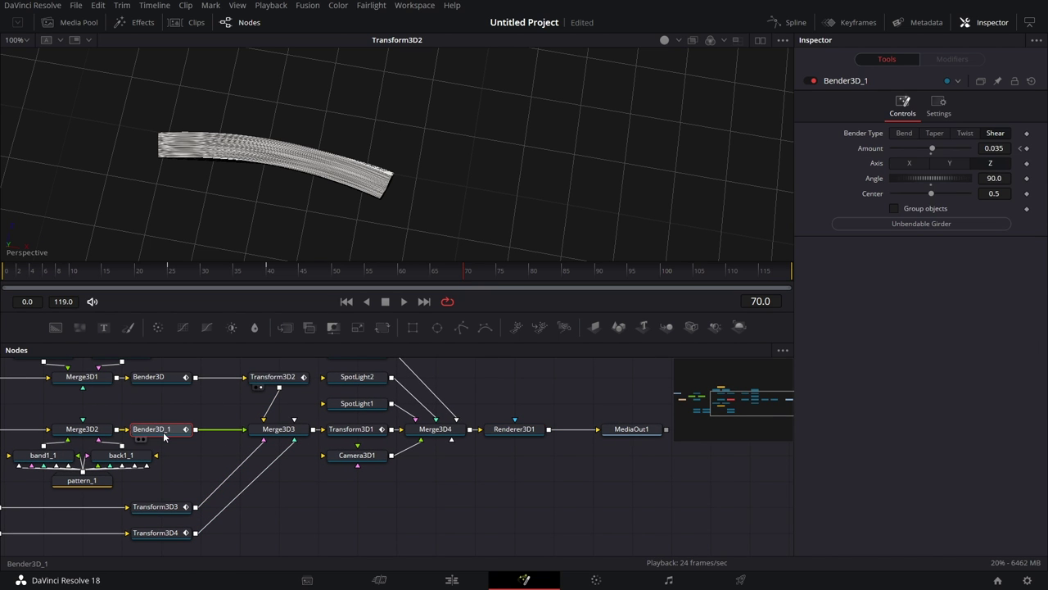
key(2)
drag(519, 211, 514, 180)
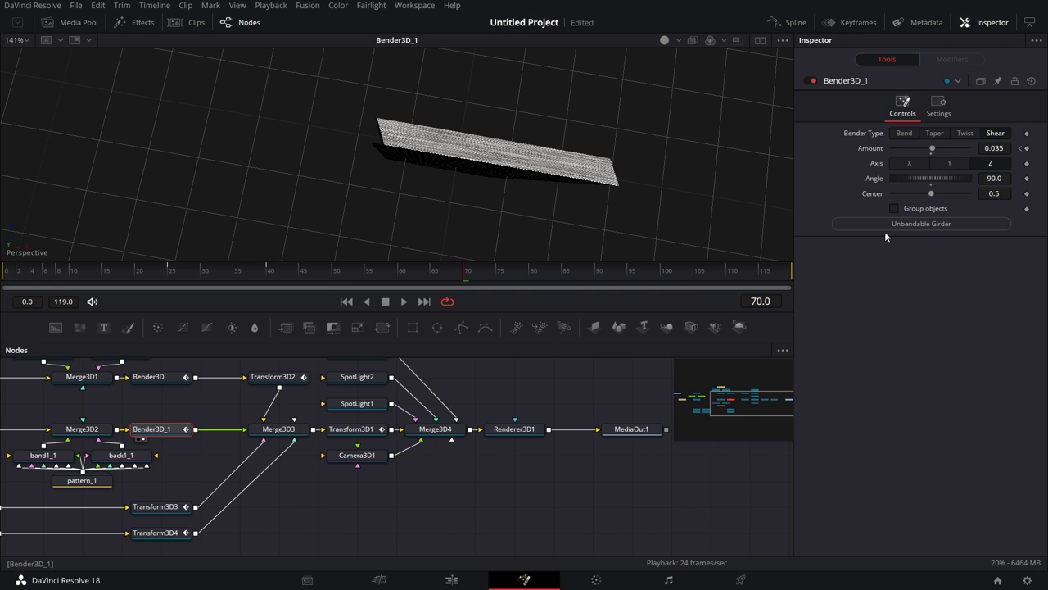
click(894, 208)
mouse_move(596, 188)
mouse_down()
mouse_move(597, 146)
mouse_move(590, 181)
mouse_up()
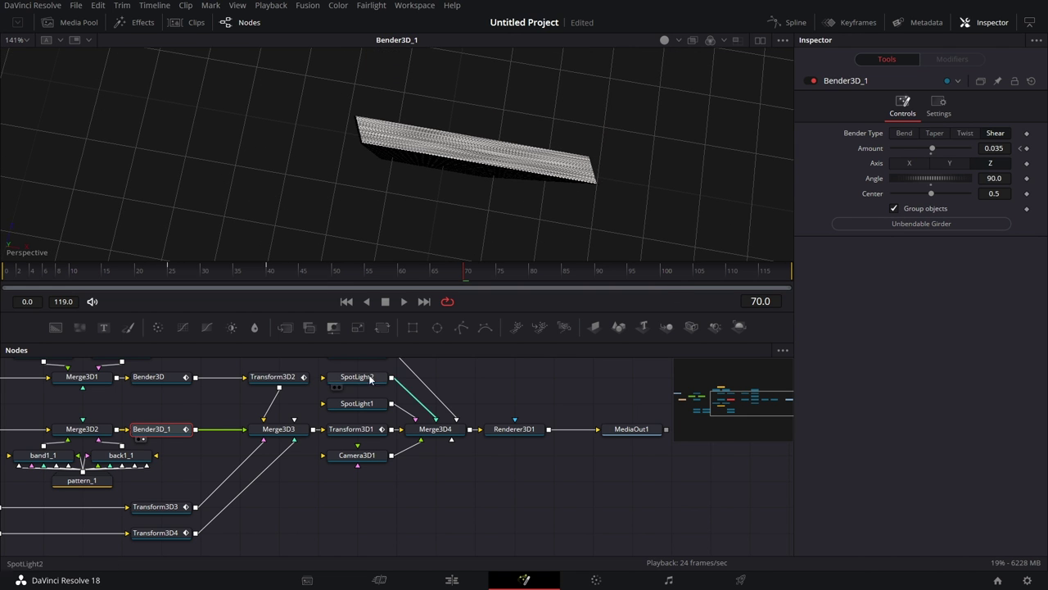
click(148, 376)
drag(379, 507, 435, 543)
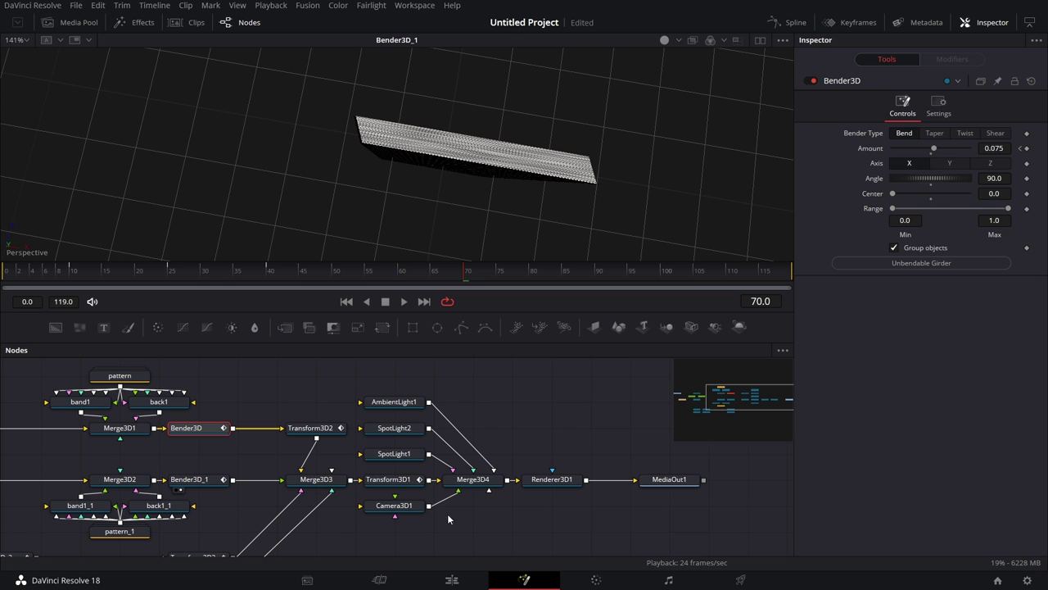
- Return to the Edit page and replay the book animation full screen from the clips' start
click(451, 579)
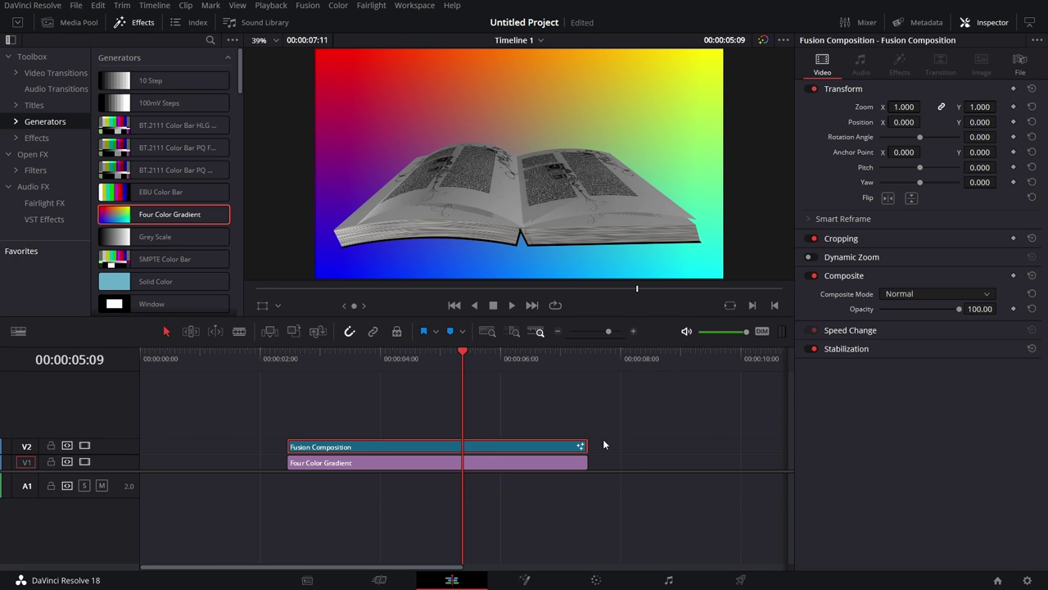
click(288, 360)
key(space)
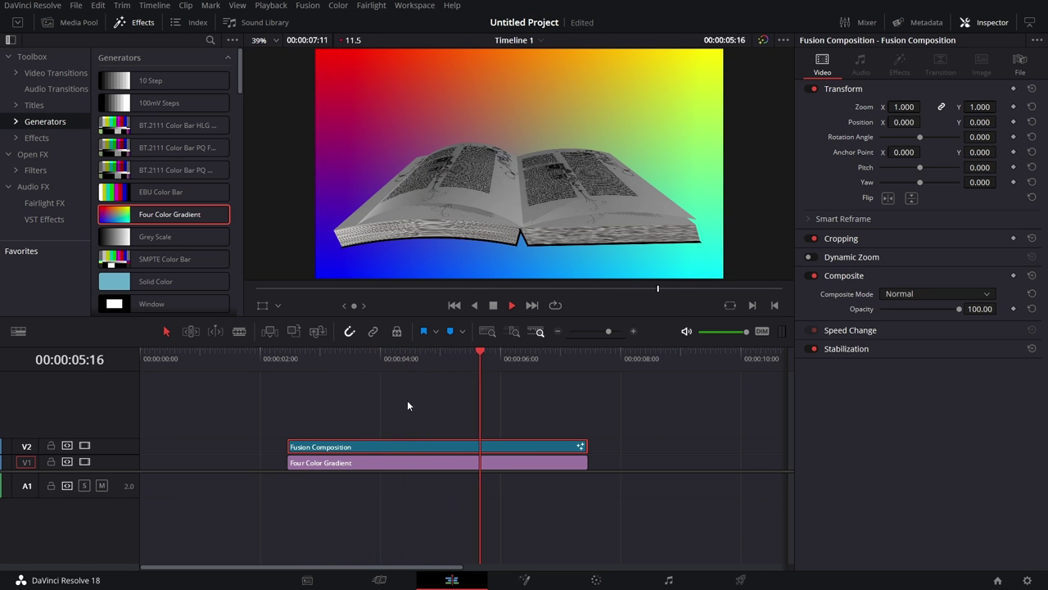
click(289, 360)
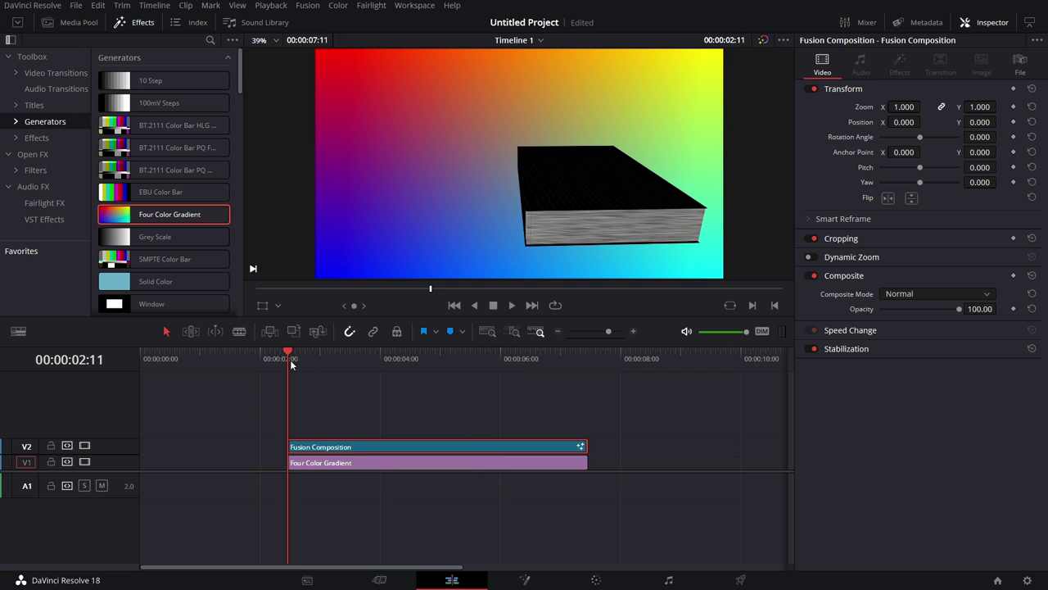
key(ctrl+f)
key(space)
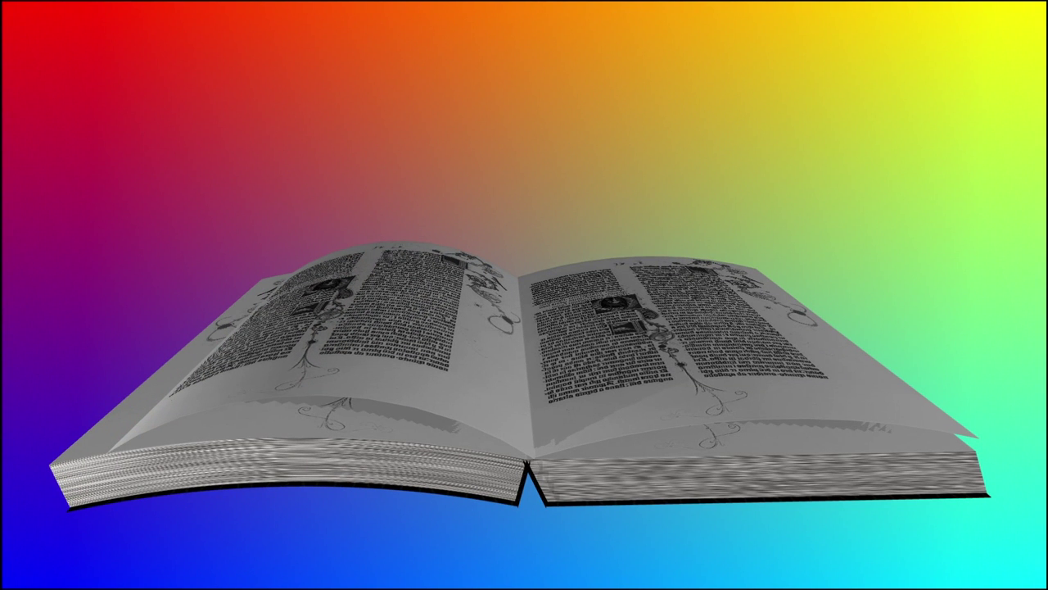
key(Escape)
- On the Fusion page, add a keyframe for Transform3D3's X translation at frame 40
click(367, 358)
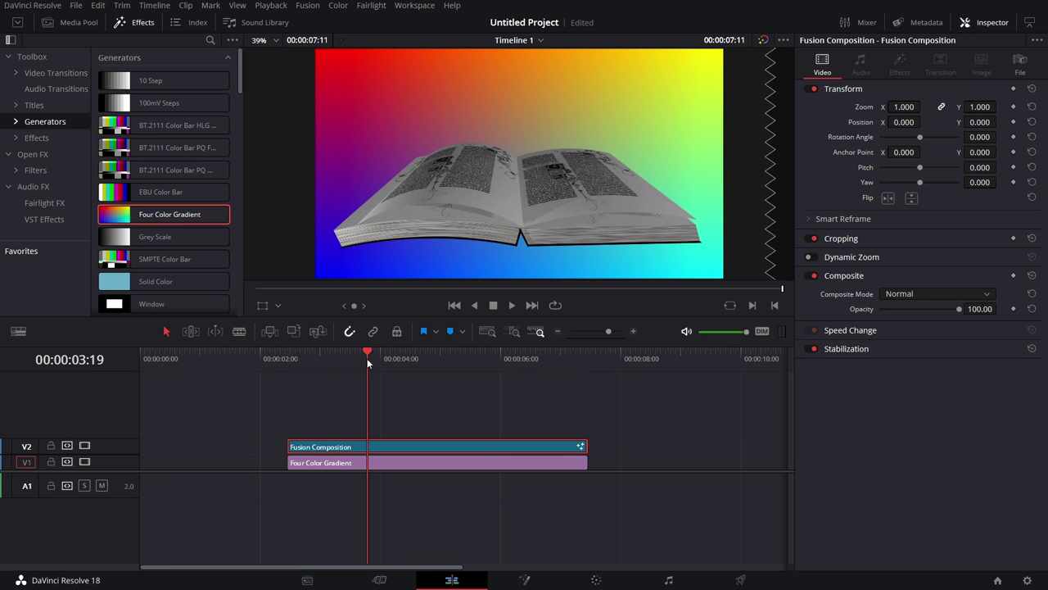
click(525, 580)
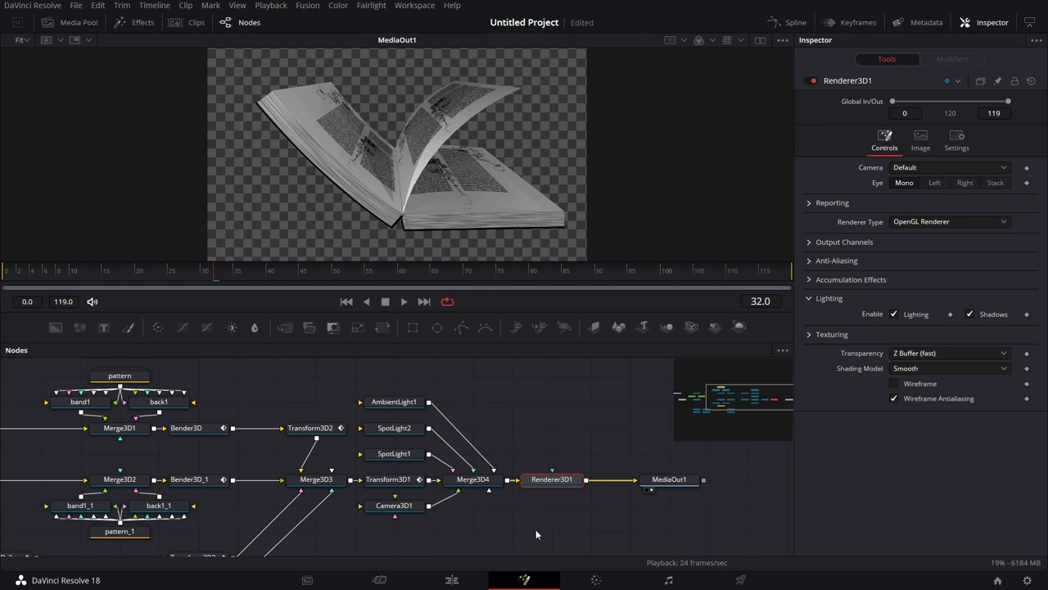
drag(591, 423, 600, 402)
drag(477, 457, 529, 483)
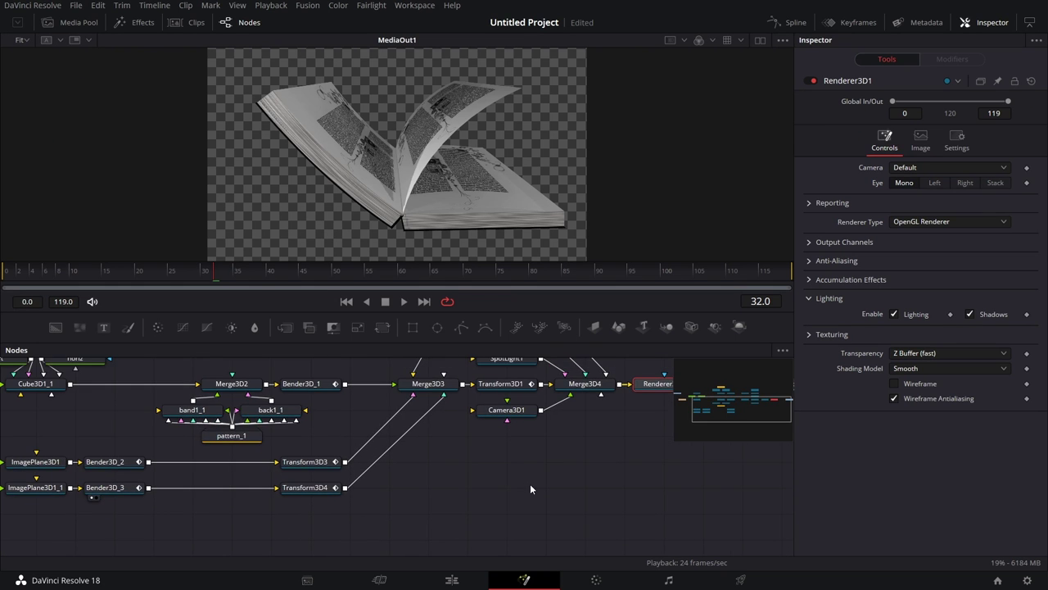
click(308, 462)
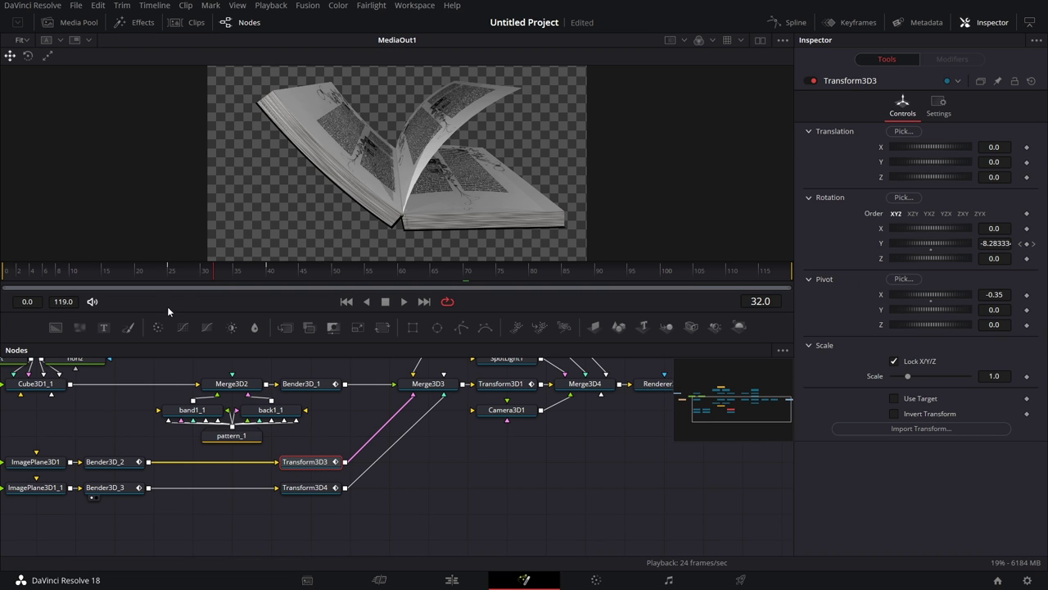
click(202, 277)
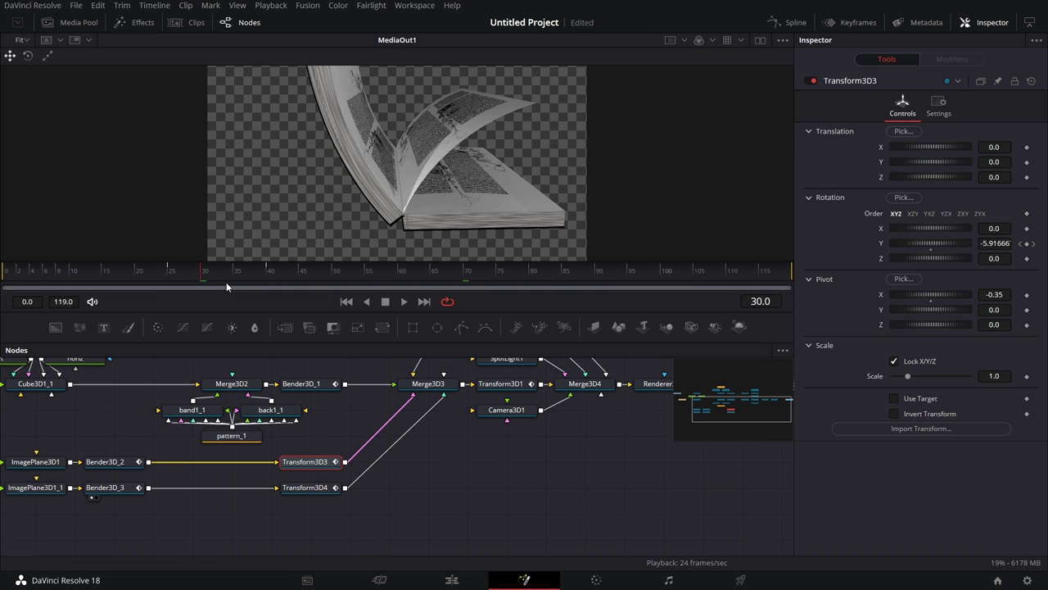
click(267, 276)
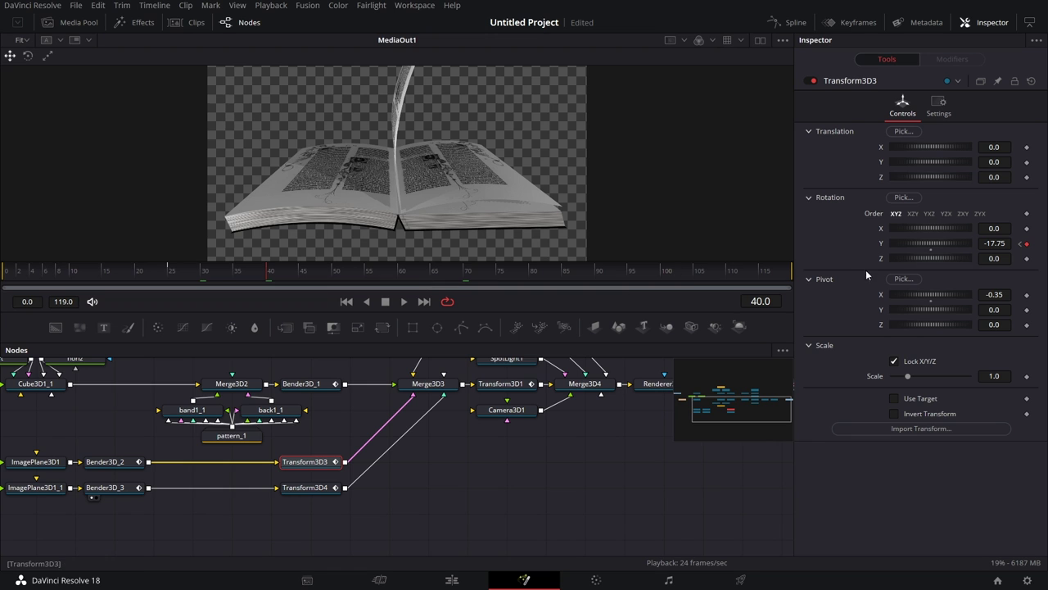
click(1027, 147)
- Copy the X translation of -0.017 from Transform3D2 into Transform3D3 at frame 40
scroll(509, 446, up, 3)
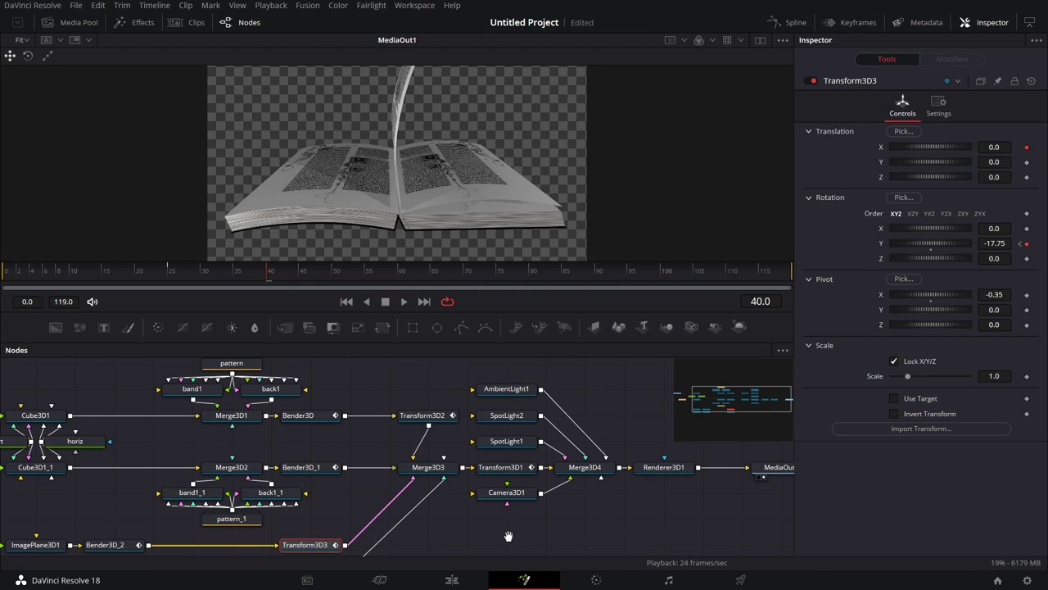
click(439, 417)
click(1007, 148)
key(ctrl+c)
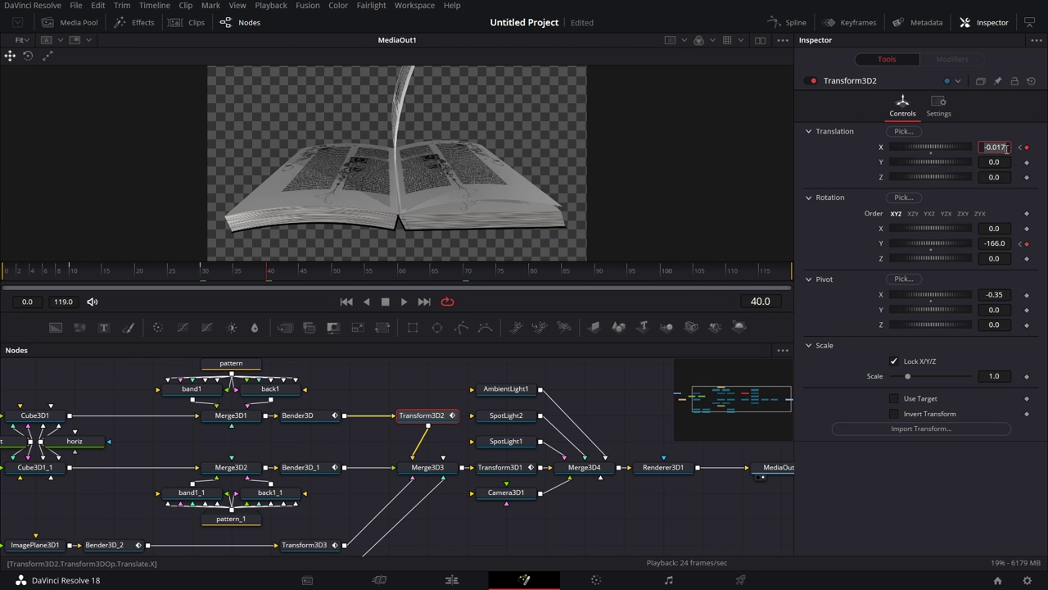
scroll(439, 514, down, 5)
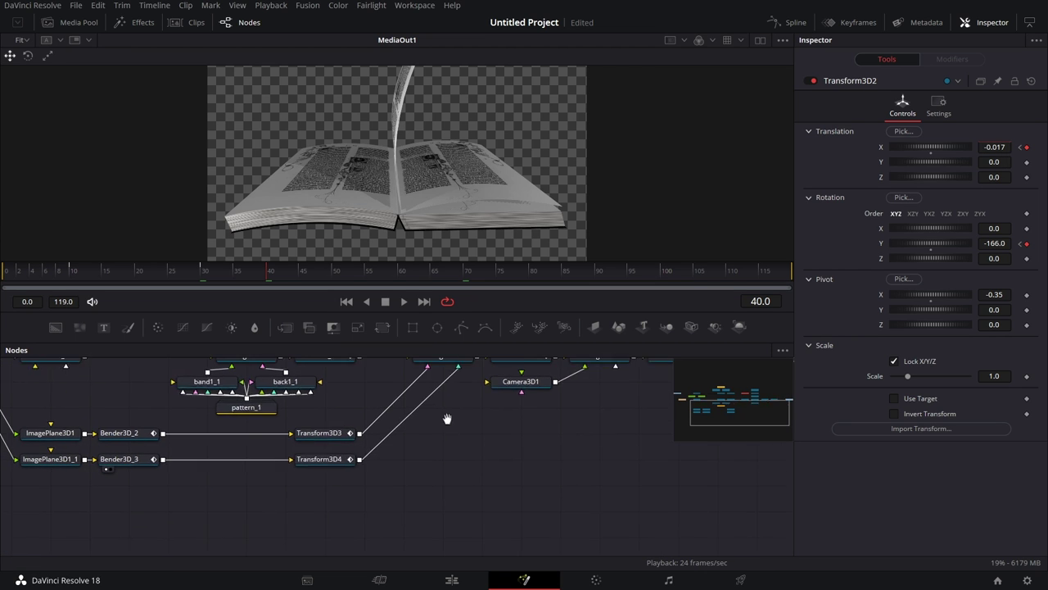
click(321, 411)
click(1004, 146)
key(ctrl+v)
key(Return)
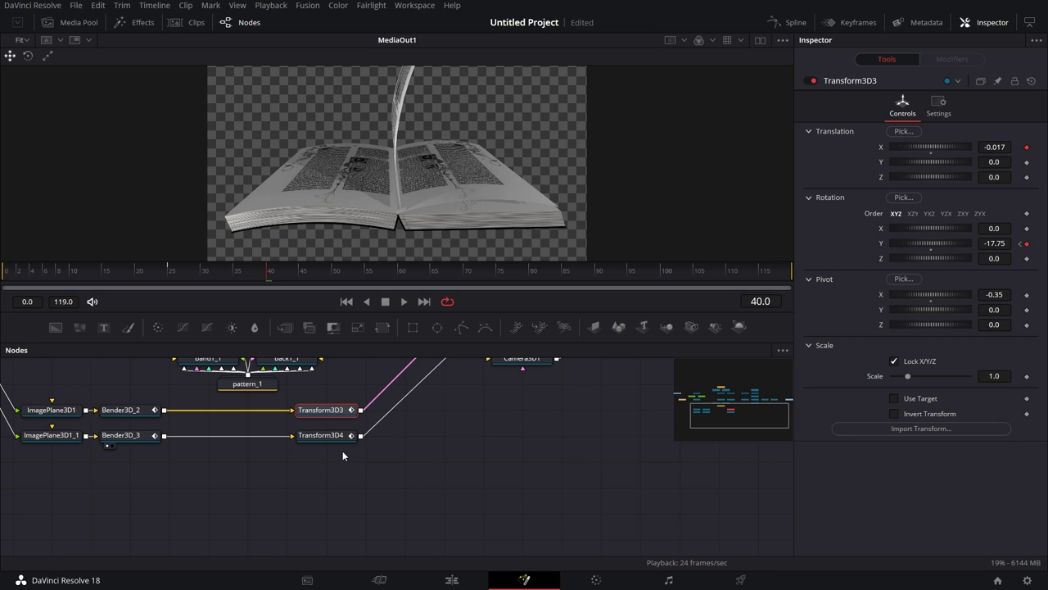
- Keyframe Transform3D4's X translation at frame 40, offsetting it by -0.017 to -0.0143
click(324, 434)
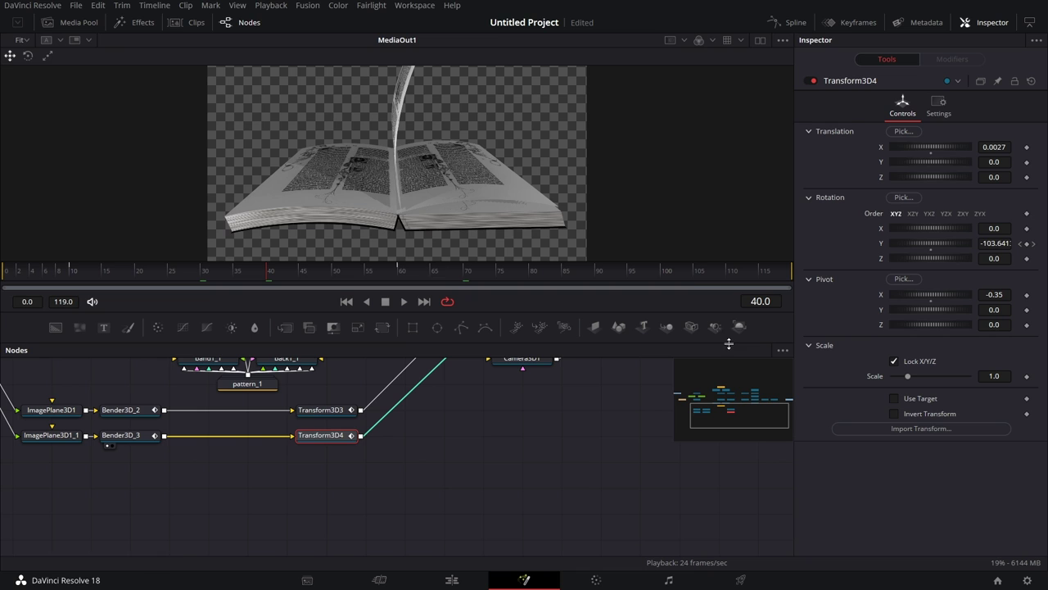
click(1007, 147)
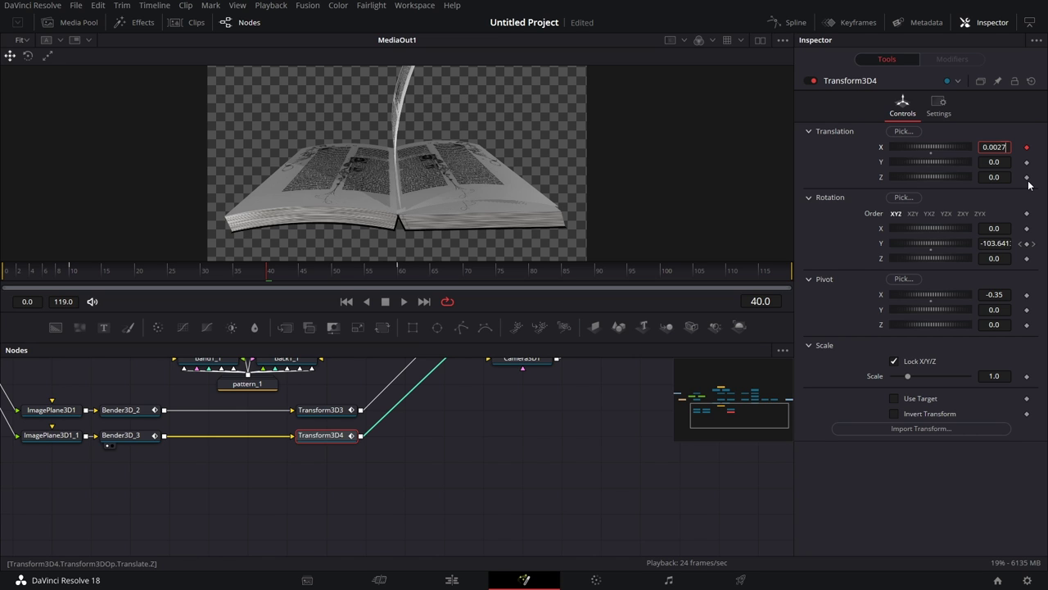
text(-0.017)
key(Tab)
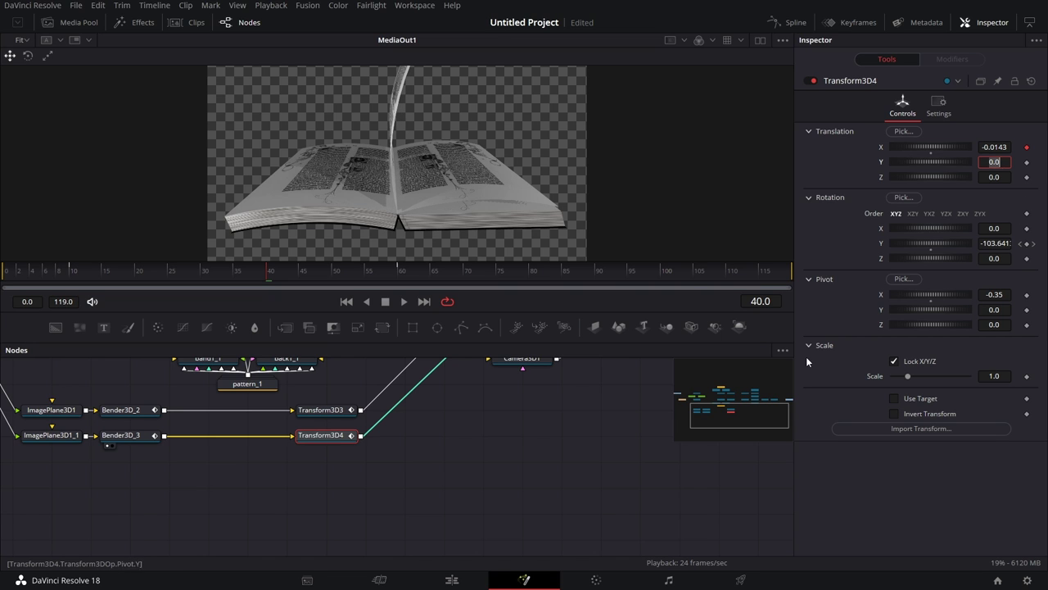
- At frame 30, set Transform3D4's X translation back to 0.0027 by adding 0.017
click(200, 273)
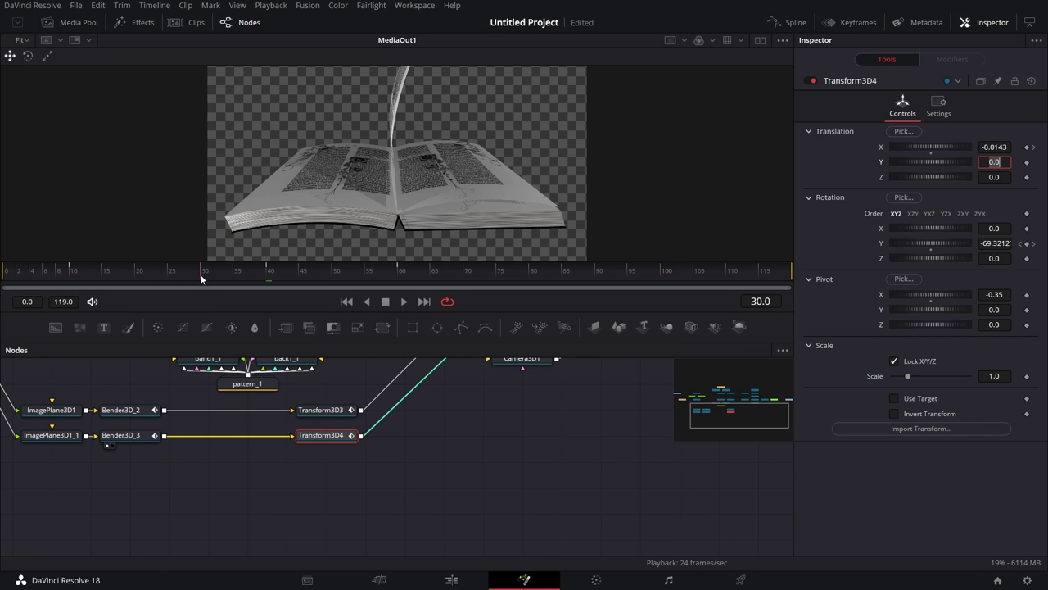
click(1009, 147)
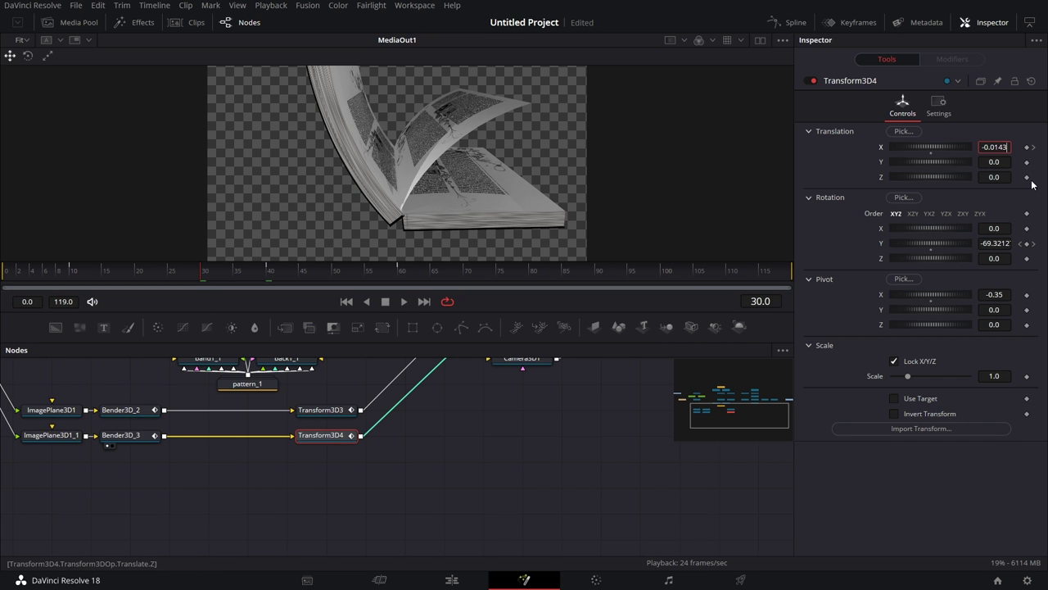
text(+-0.017)
key(Left)
key(Left)
key(BackSpace)
key(Tab)
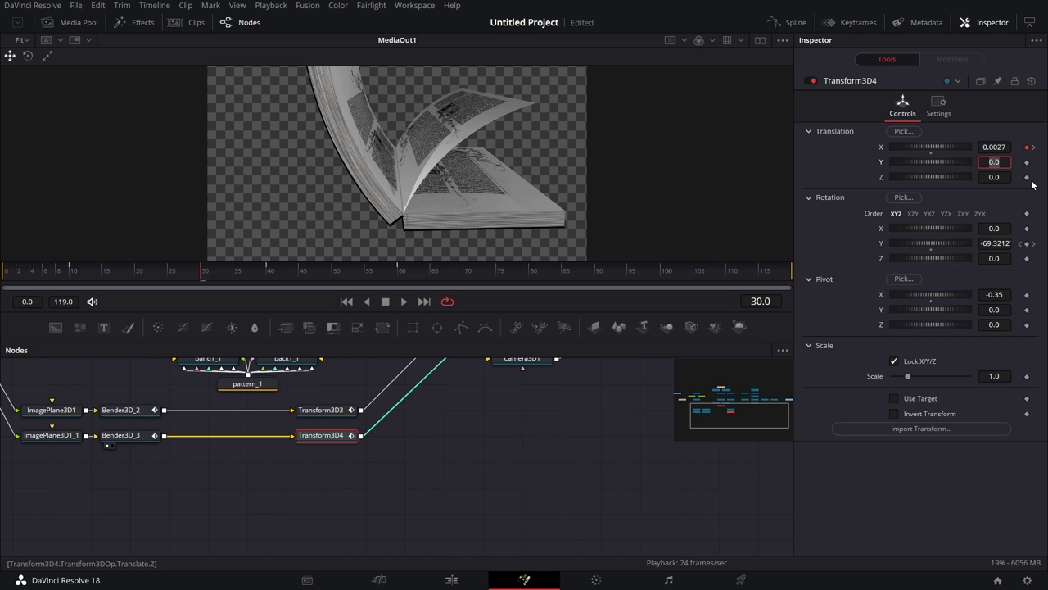
- Set Transform3D3's X translation to 0 at frame 30, and dismiss the project save prompt
click(331, 415)
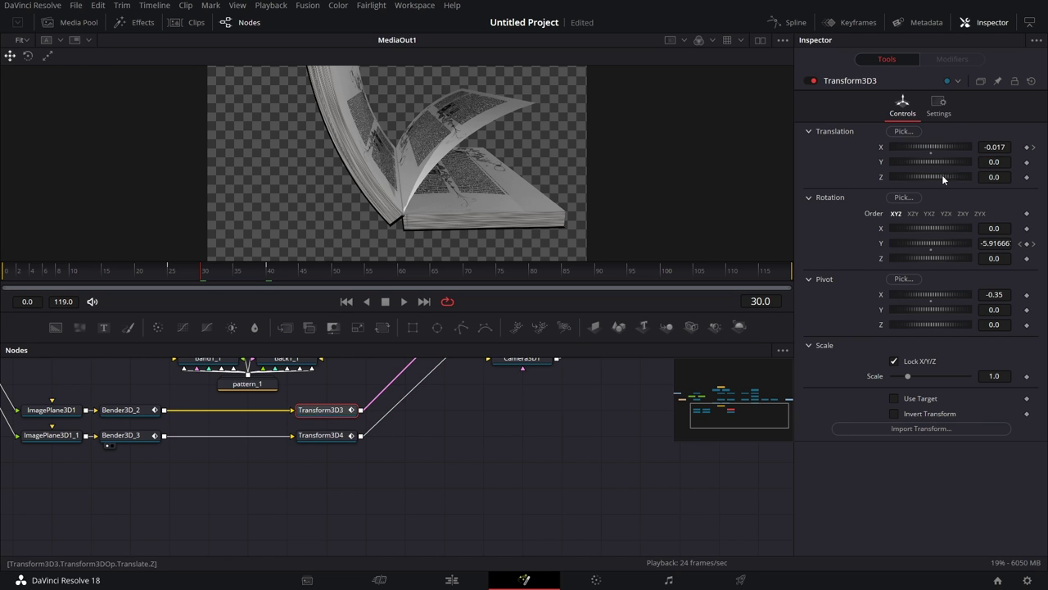
click(1008, 147)
text(0)
key(Return)
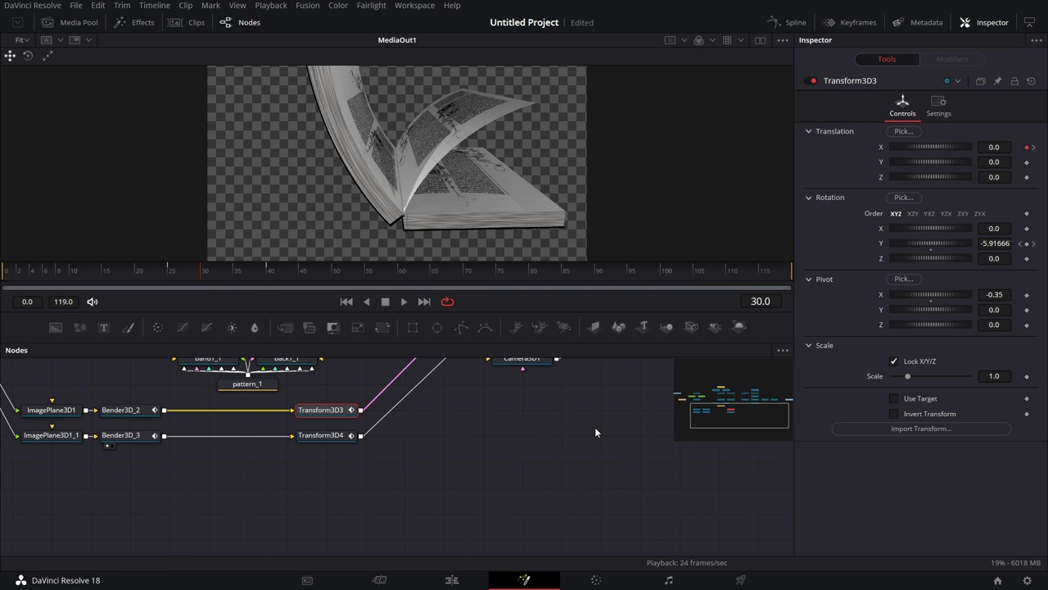
key(ctrl+s)
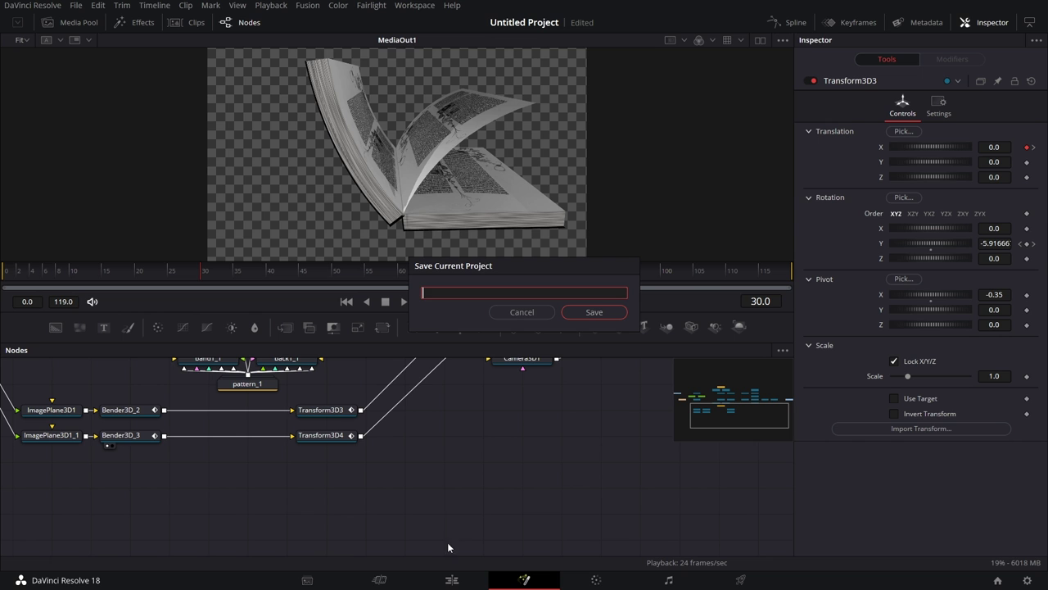
click(532, 312)
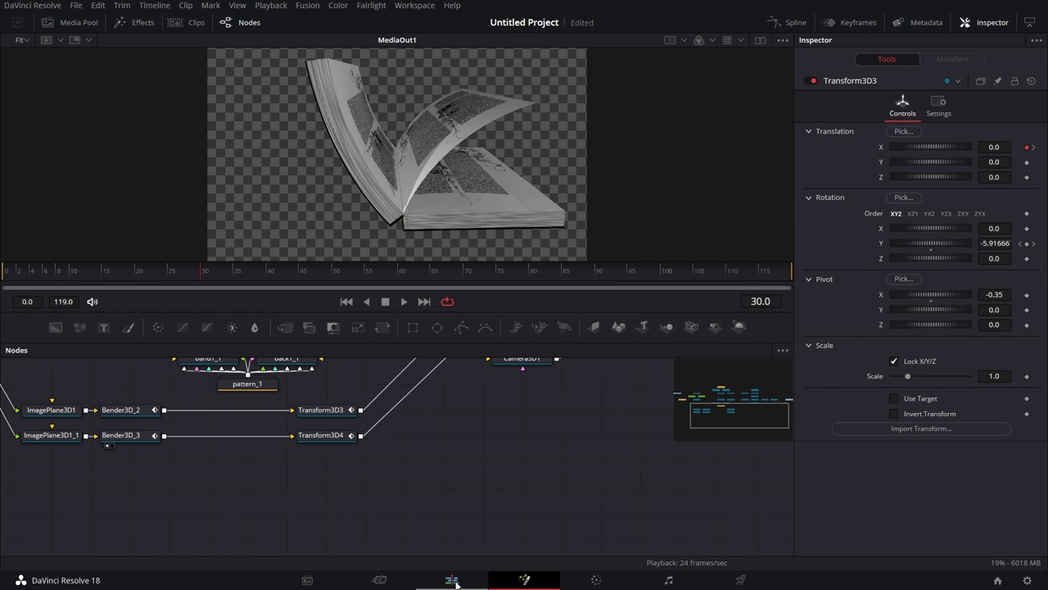
- Switch to the Edit page and review the corrected page turns from the clips' start, finishing with full-screen playback
click(452, 579)
click(287, 358)
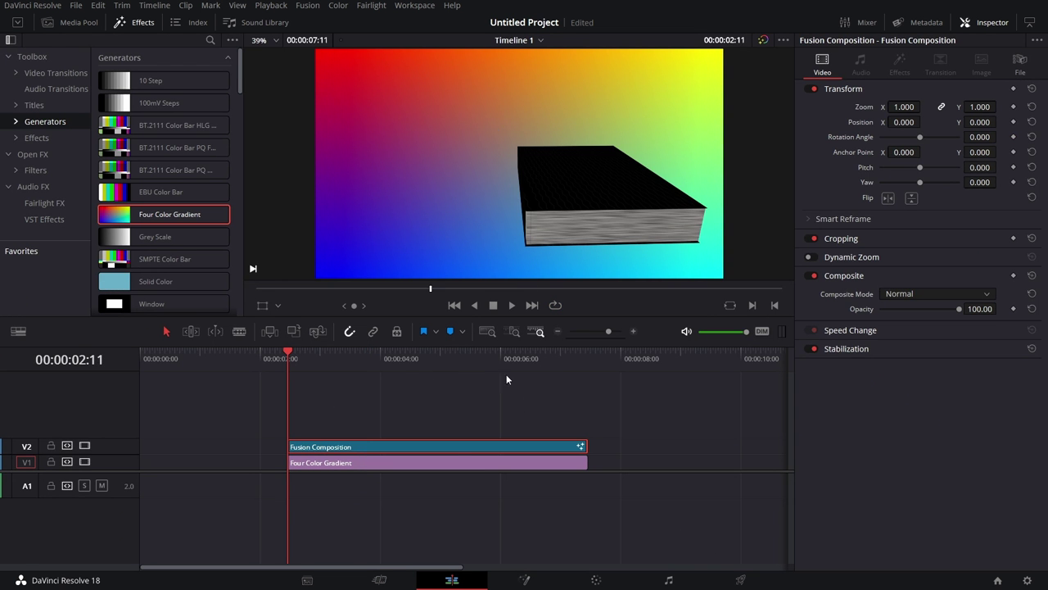
key(space)
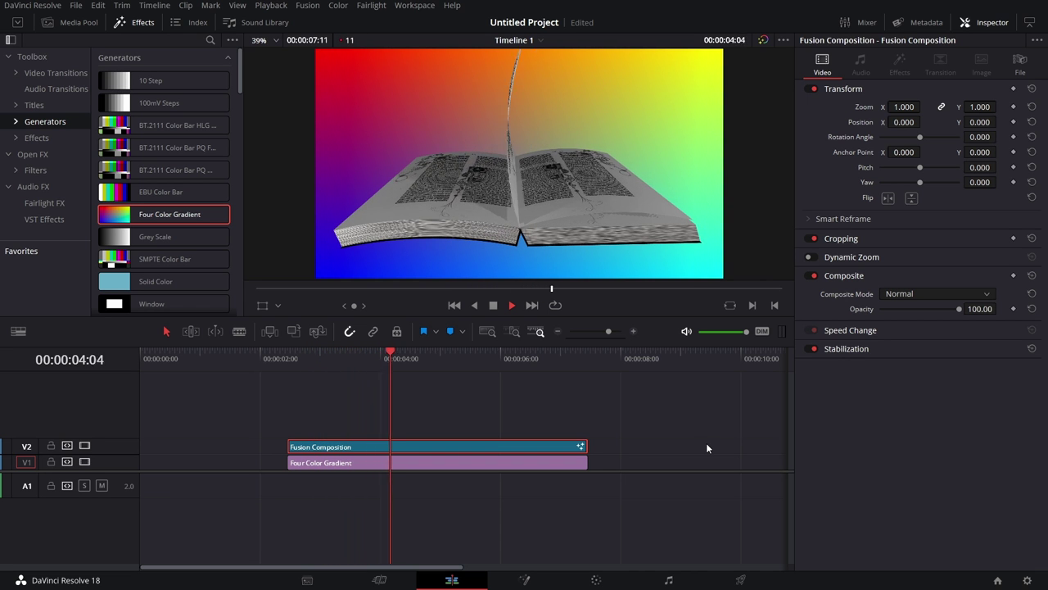
key(space)
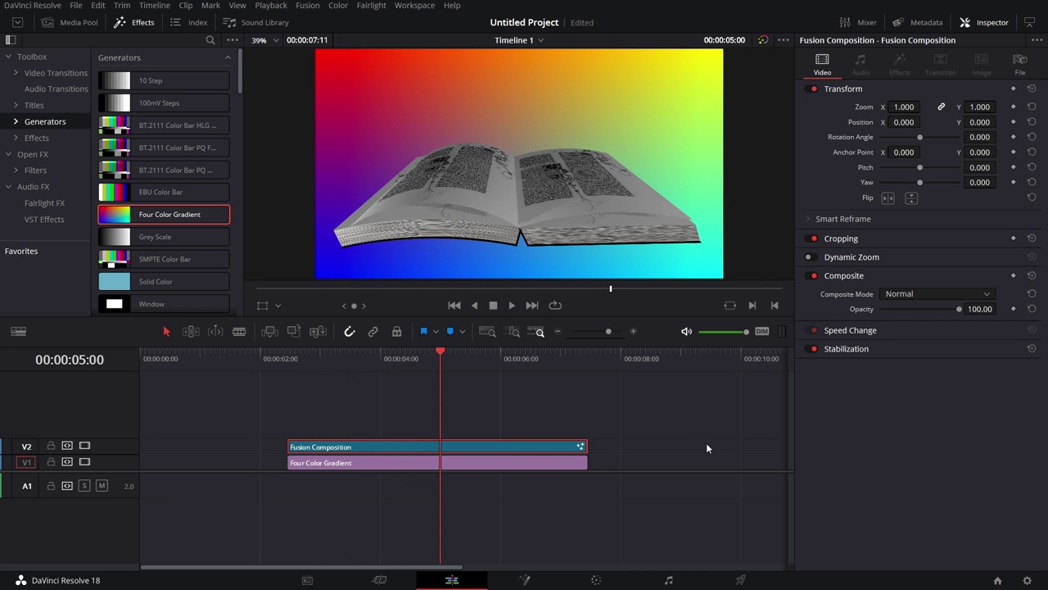
click(285, 362)
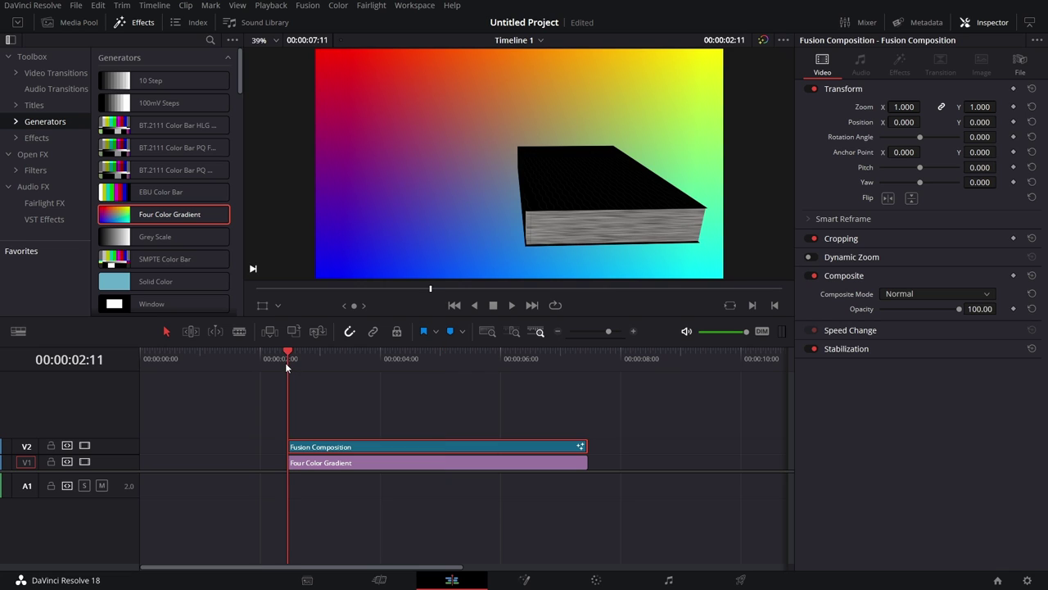
key(ctrl+f)
key(space)
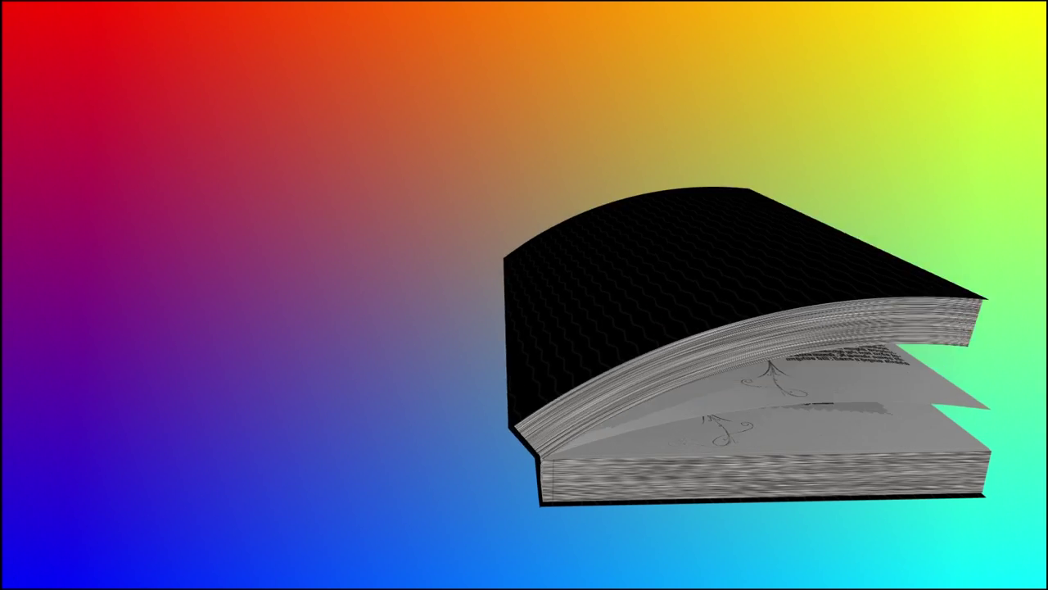